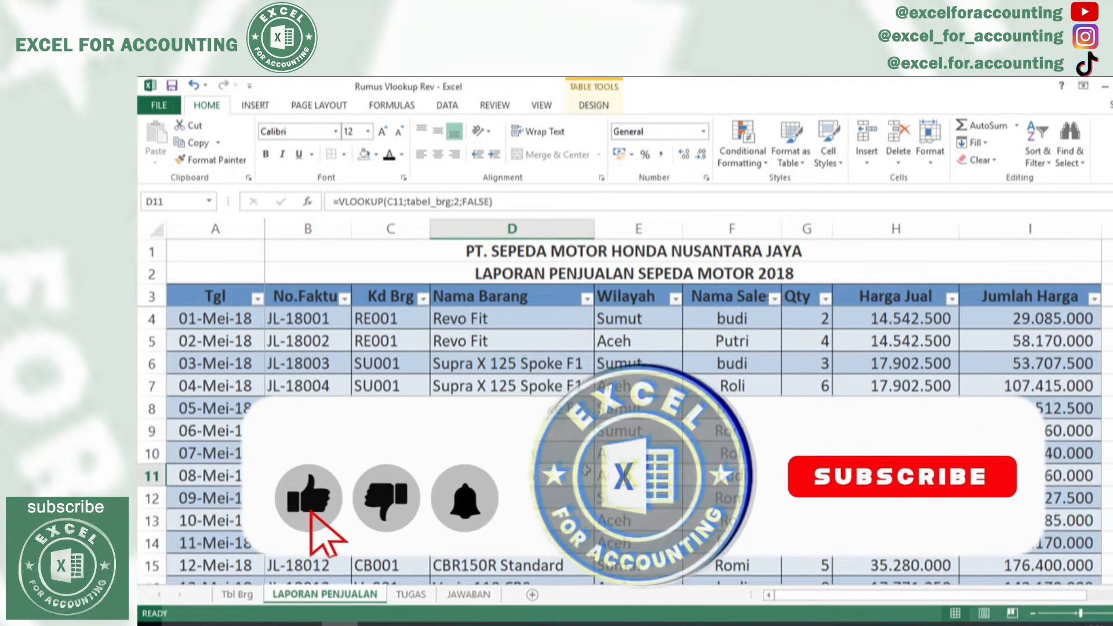
- Narrow the Wilayah column slightly and widen the Nama Sales column of the sales report
click(606, 326)
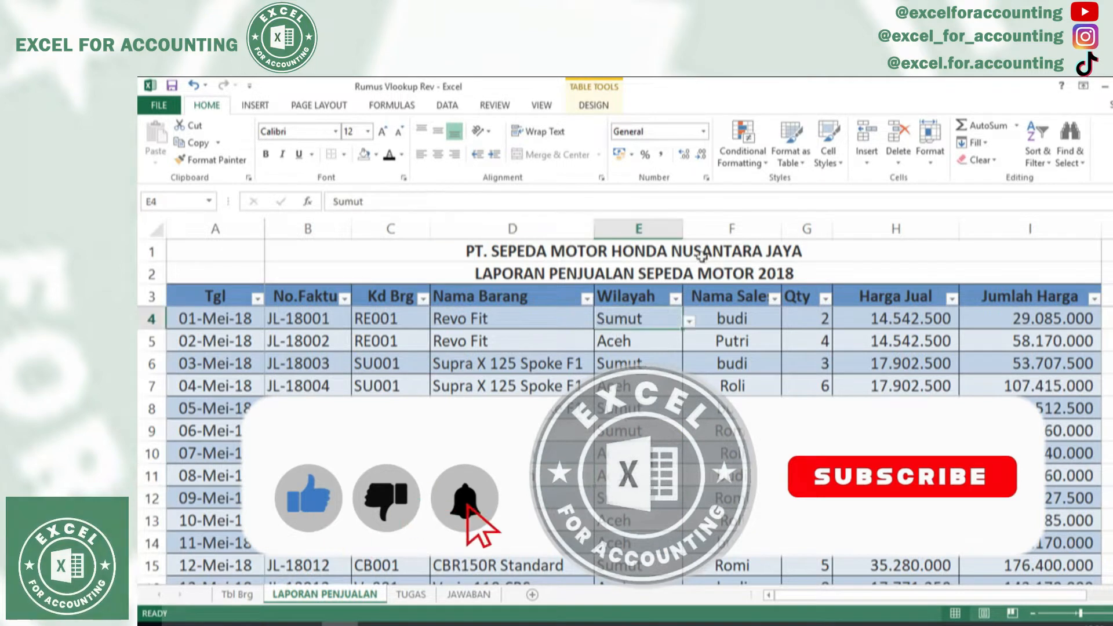
drag(682, 222, 675, 221)
drag(774, 222, 779, 224)
click(717, 344)
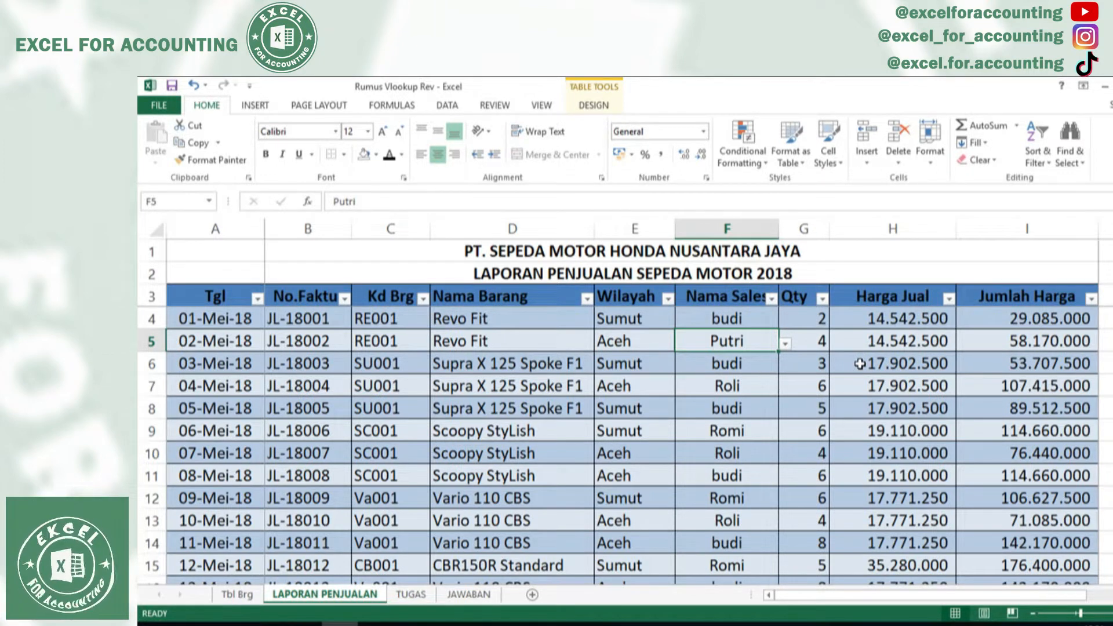
- Go through the header cells in row 3, from Tgl to Jumlah Harga, to review the sales report's columns
click(909, 357)
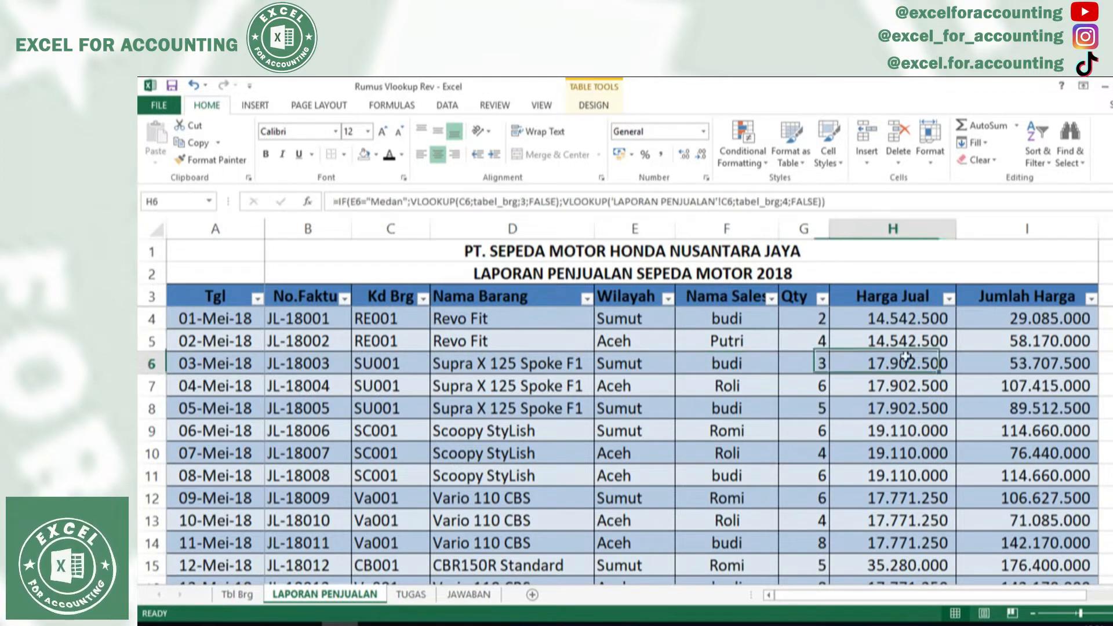
click(530, 380)
key(Up)
key(Up)
key(Up)
key(Up)
key(Left)
key(Left)
key(Left)
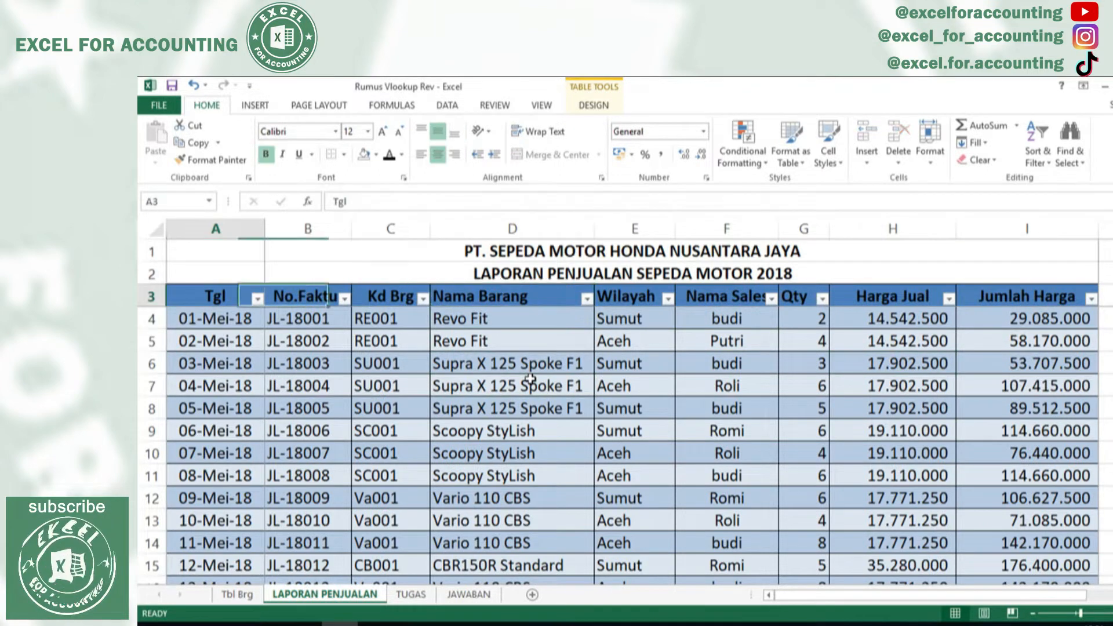
key(Right)
key(Left)
key(Right)
key(Right)
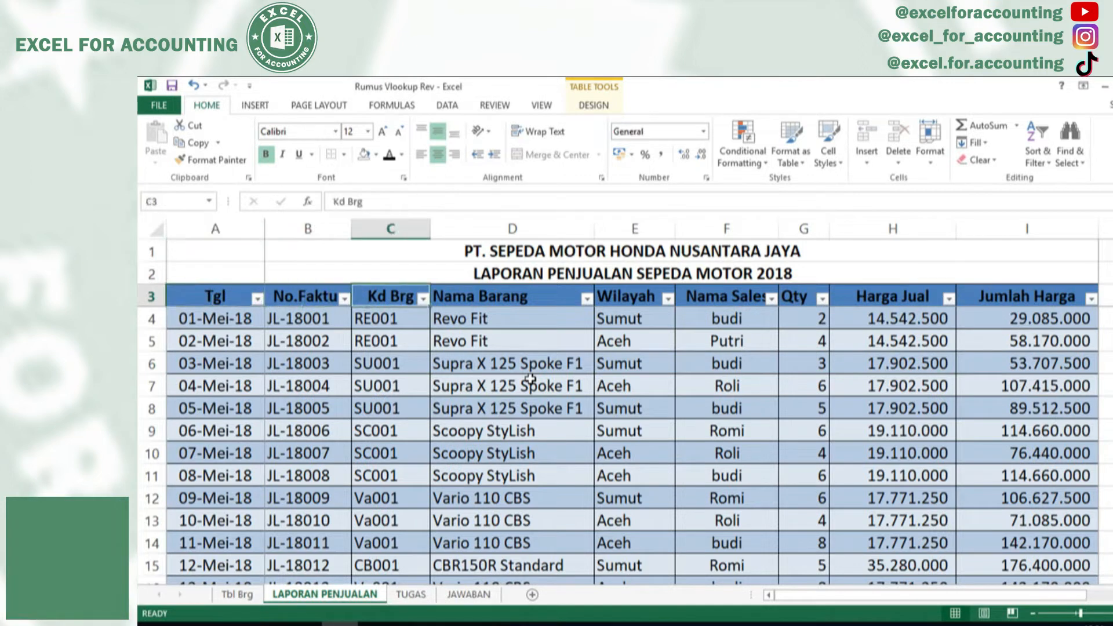
key(Left)
key(Right)
key(Right)
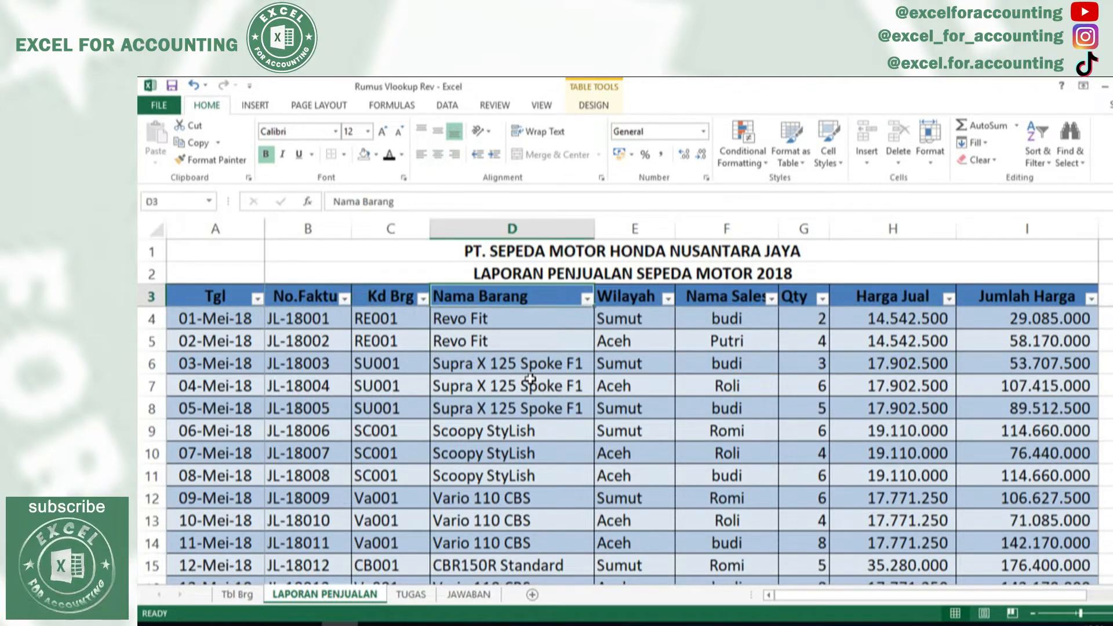
key(Right)
key(Left)
key(Right)
key(Right)
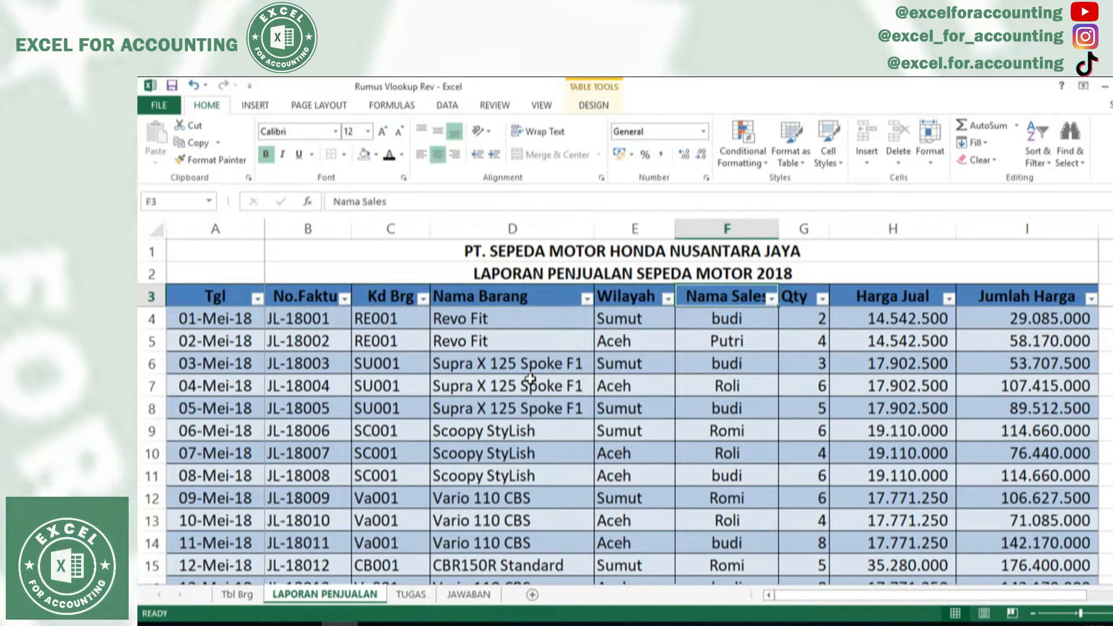
key(Right)
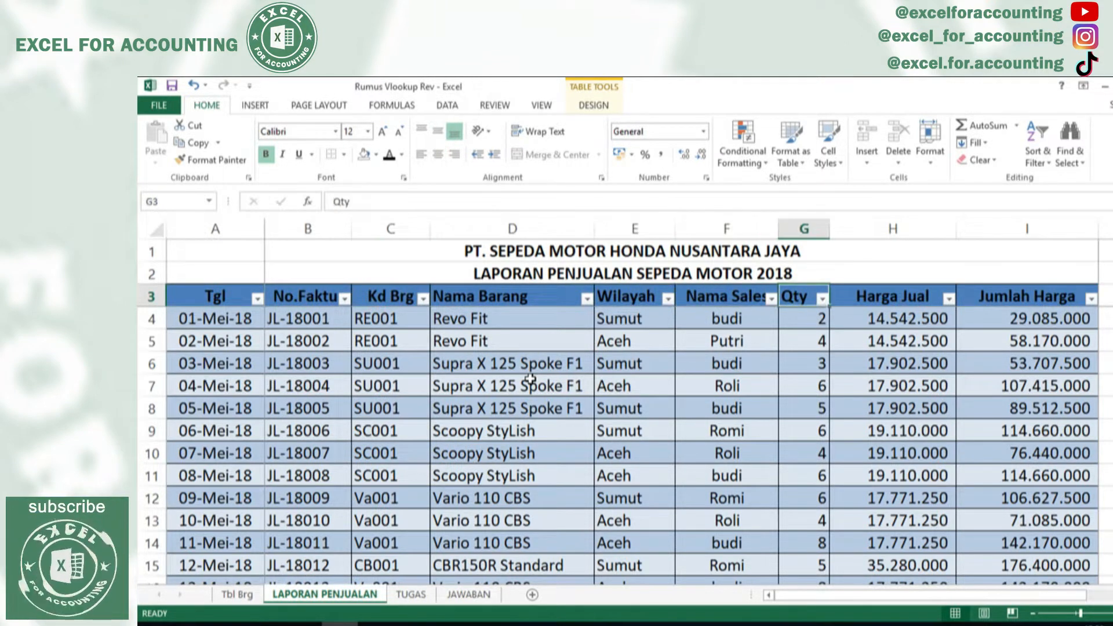
key(Right)
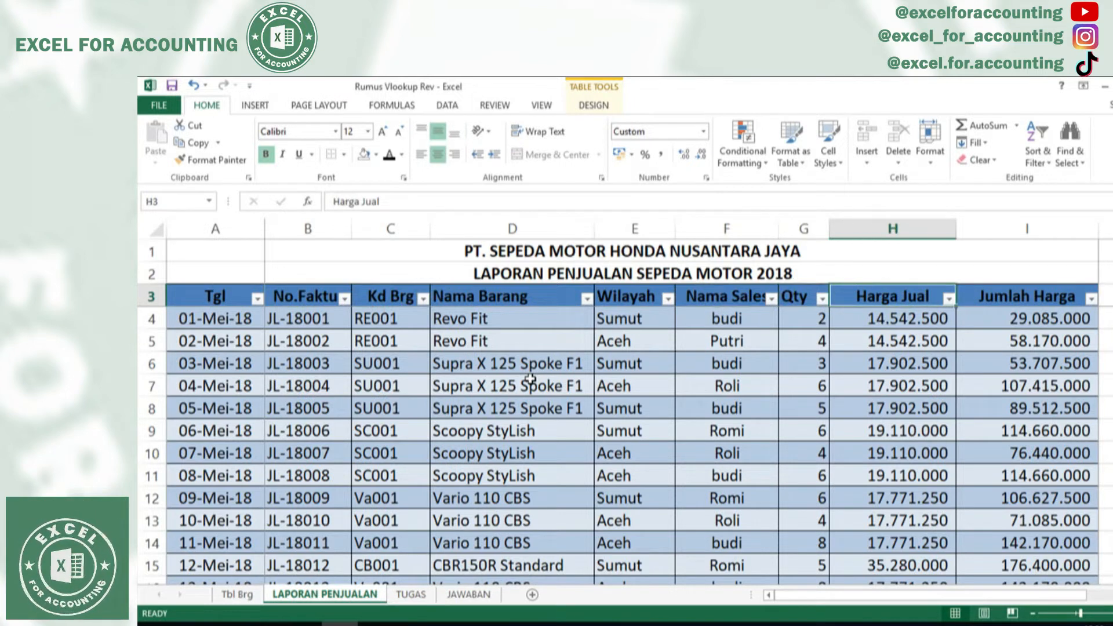
key(Right)
key(Left)
key(Left)
key(Left)
key(Left)
key(Left)
key(Left)
key(Left)
key(Left)
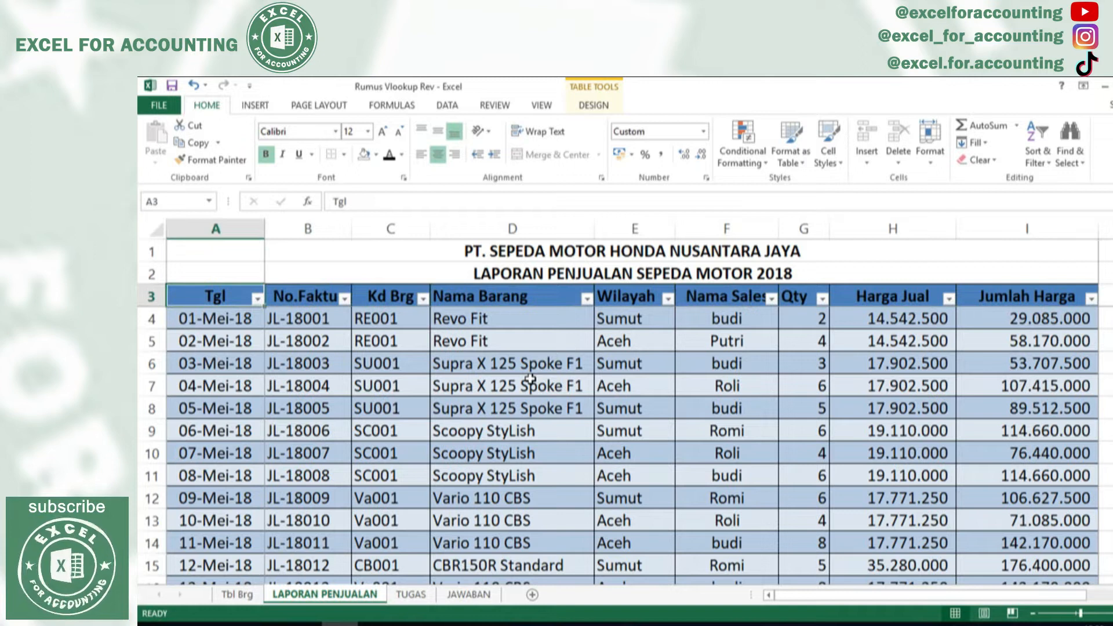
- Check the first dates in the Tgl column and widen the Qty column so its total in row 211 fits
key(Down)
key(Down)
key(Up)
key(Down)
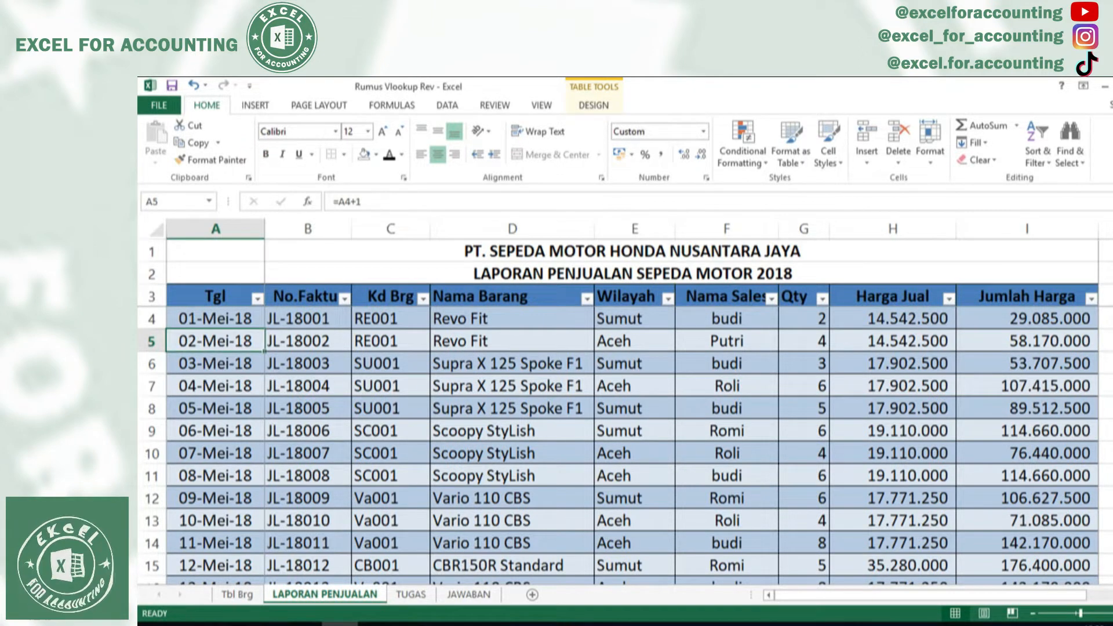
drag(1112, 246, 1112, 454)
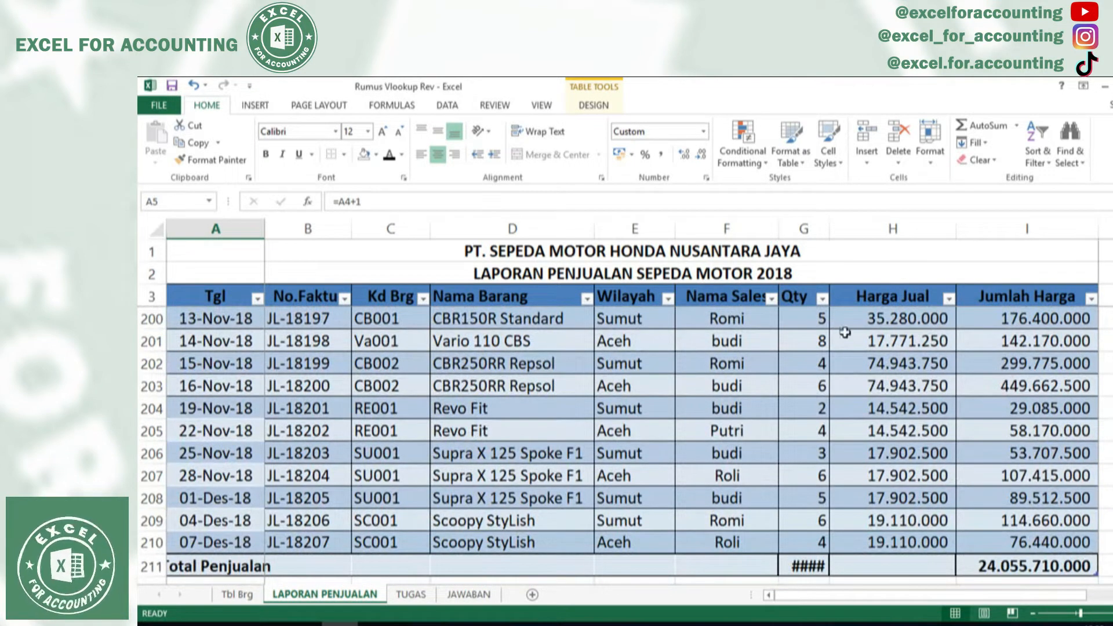
drag(829, 231, 835, 230)
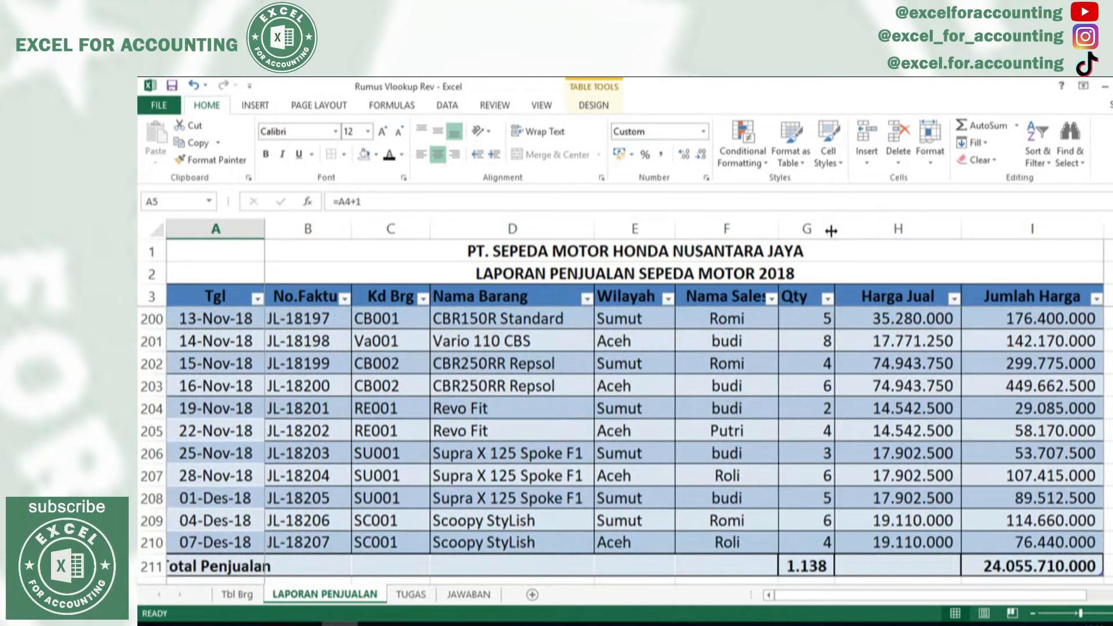
- Examine the Total Penjualan row, including the SUM formulas for Qty in G211 and Jumlah Harga in I211
click(816, 571)
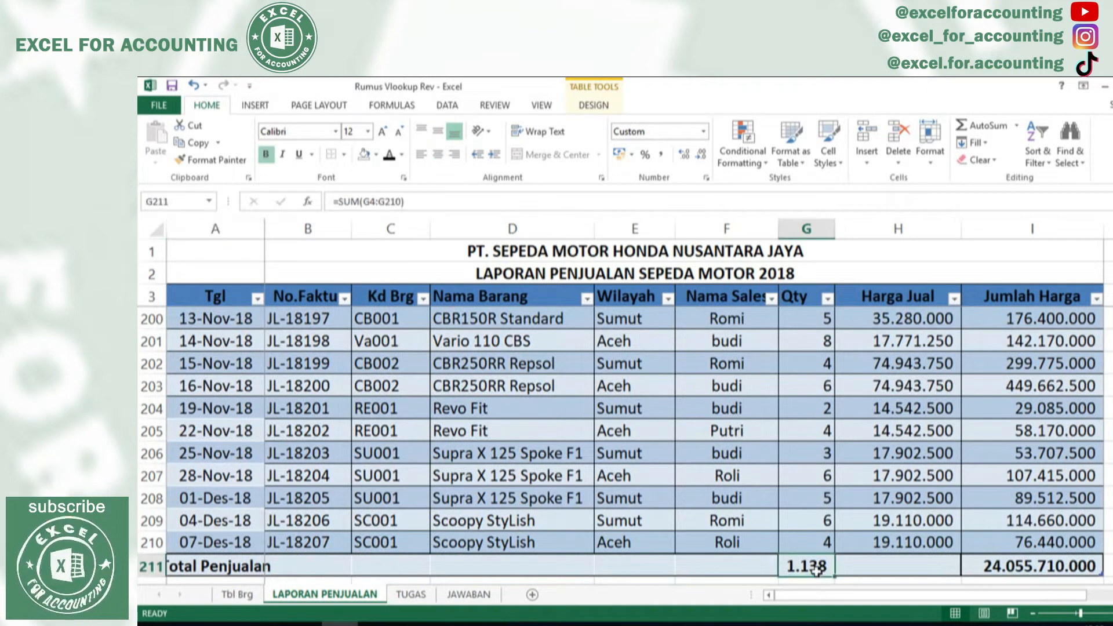
key(Left)
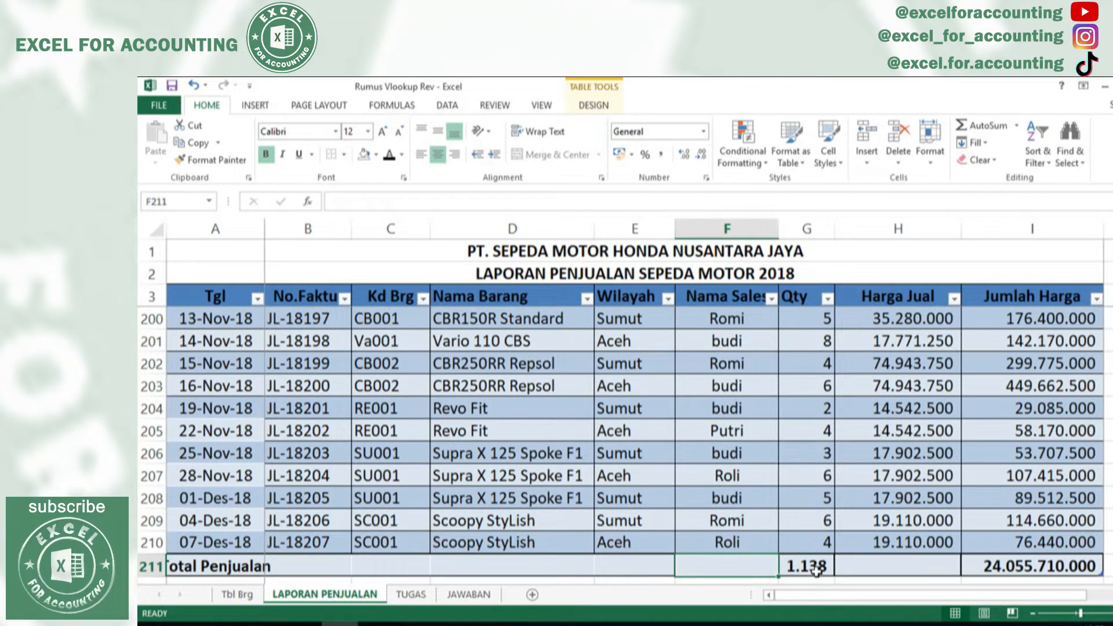
key(Right)
key(Right)
key(Right)
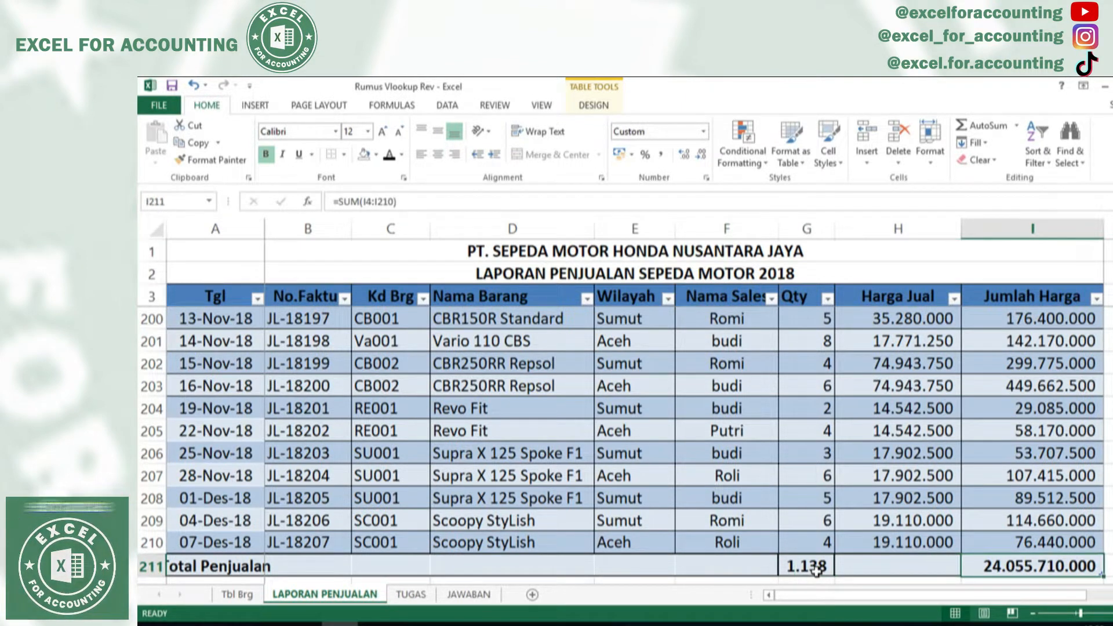
key(Left)
key(Left)
key(Left)
key(Left)
key(Left)
key(Left)
key(Left)
key(Left)
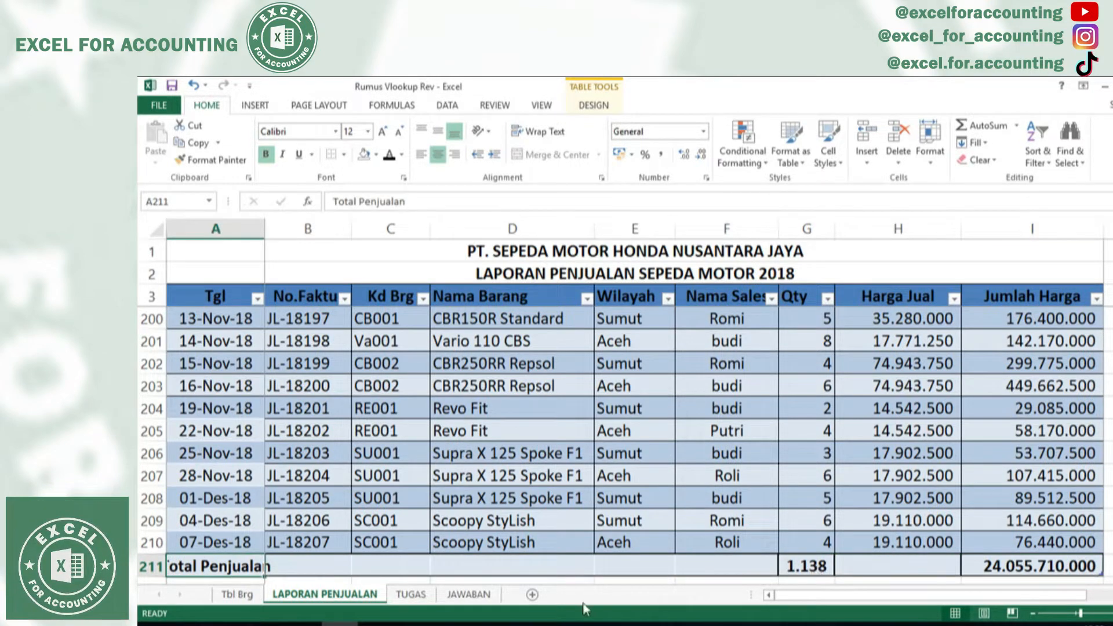
click(480, 564)
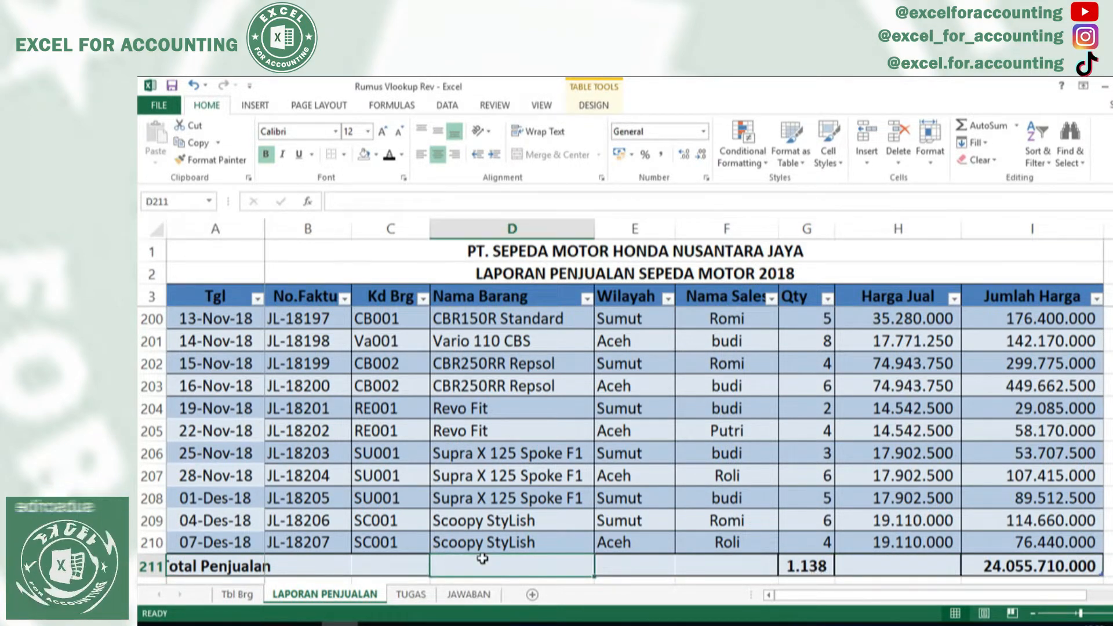
- Page through the print preview of the sales report up to page 7 and return to the worksheet
key(ctrl+p)
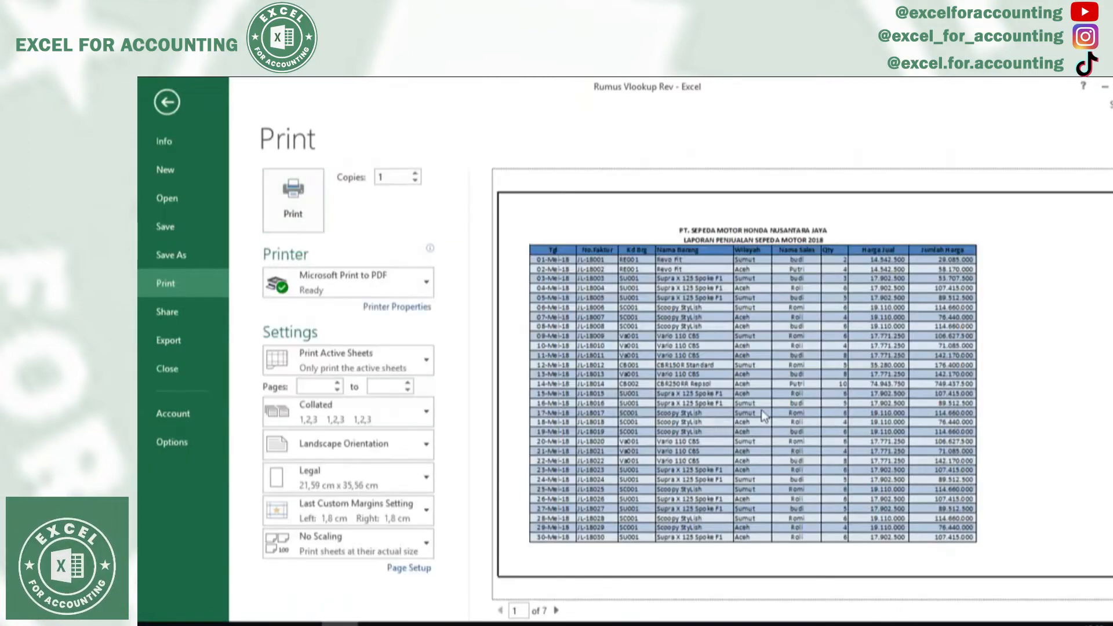
click(557, 610)
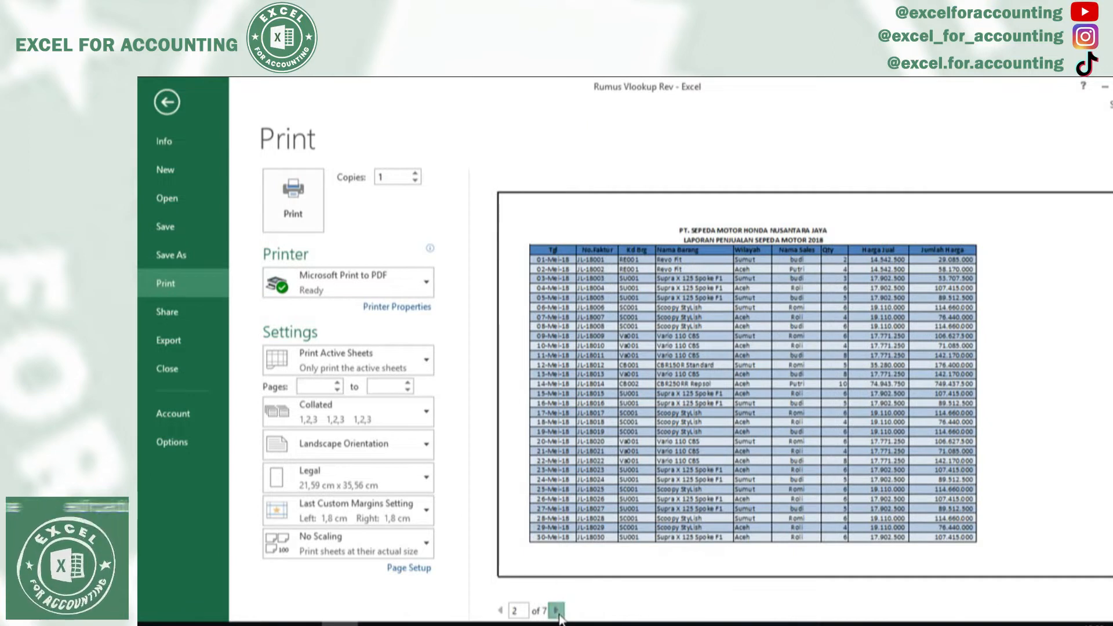
click(556, 610)
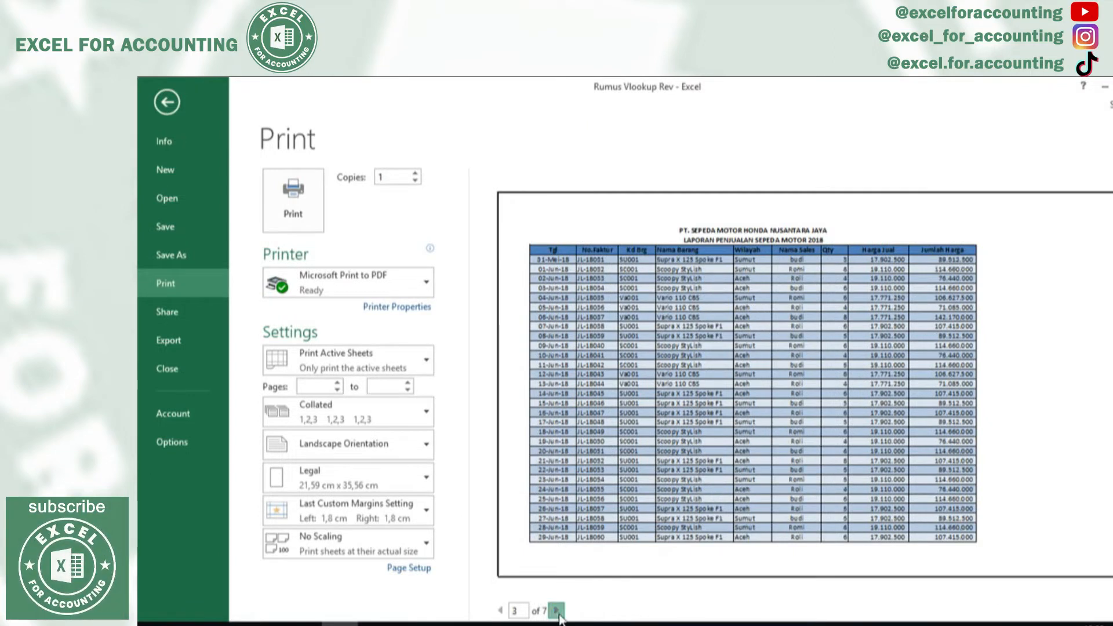
click(557, 610)
click(556, 611)
click(557, 610)
click(557, 610)
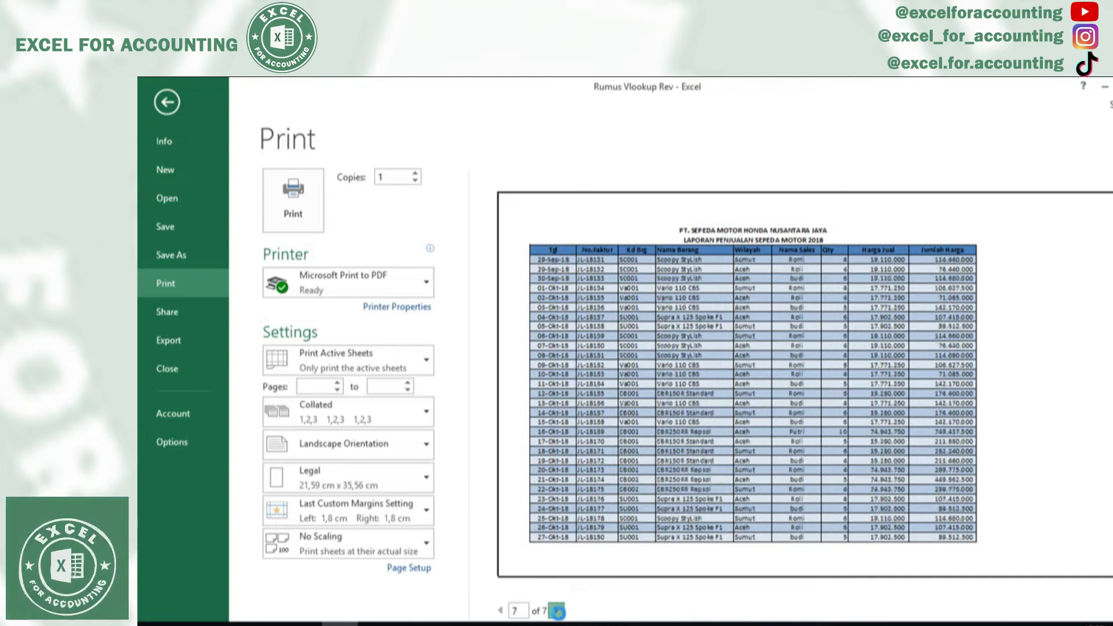
key(Escape)
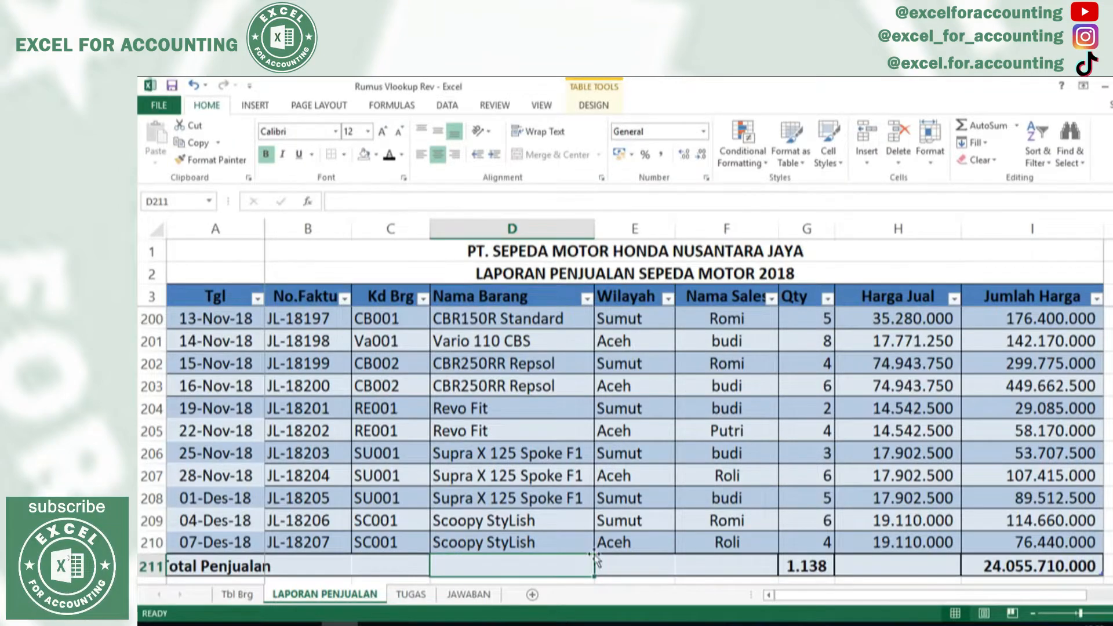
click(597, 521)
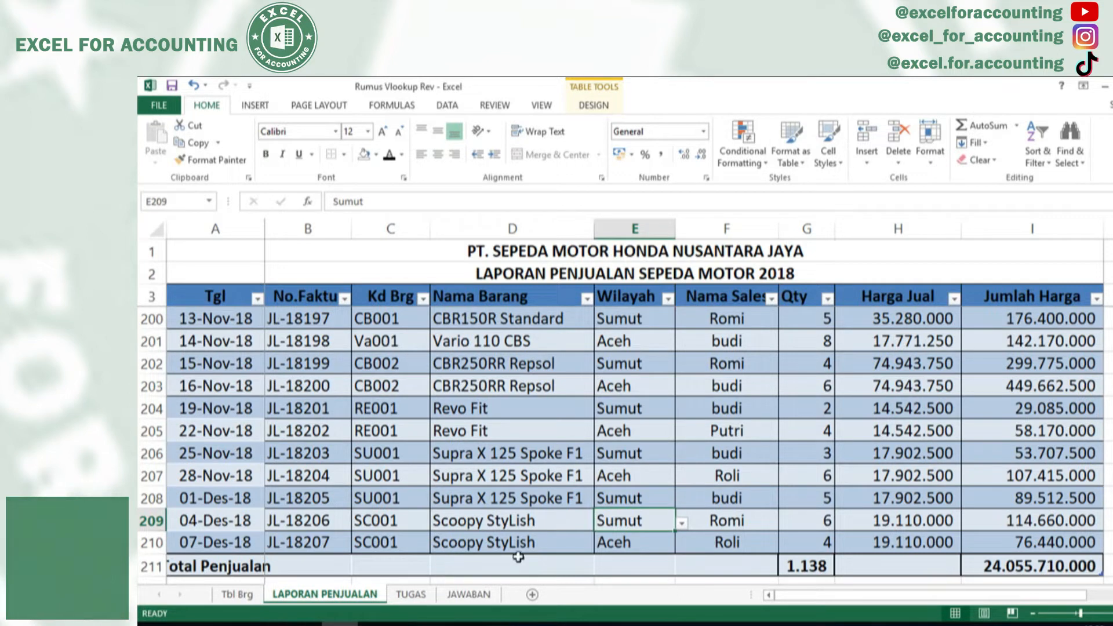
- On the TUGAS sheet, set the font size of the task list range B2:J12 to 12
click(412, 594)
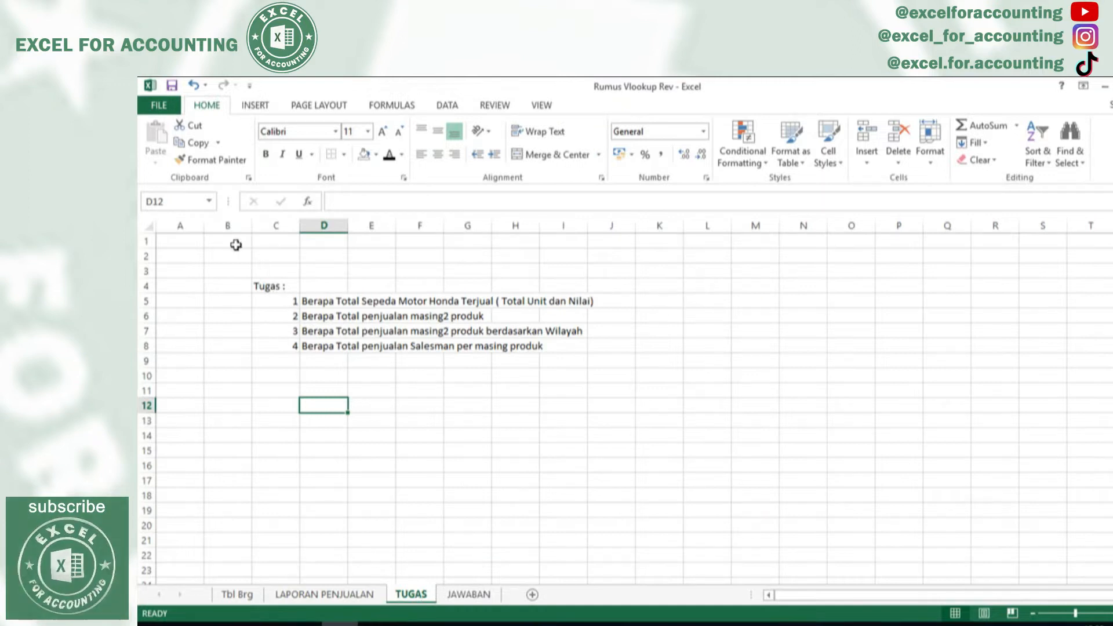
drag(245, 255, 376, 325)
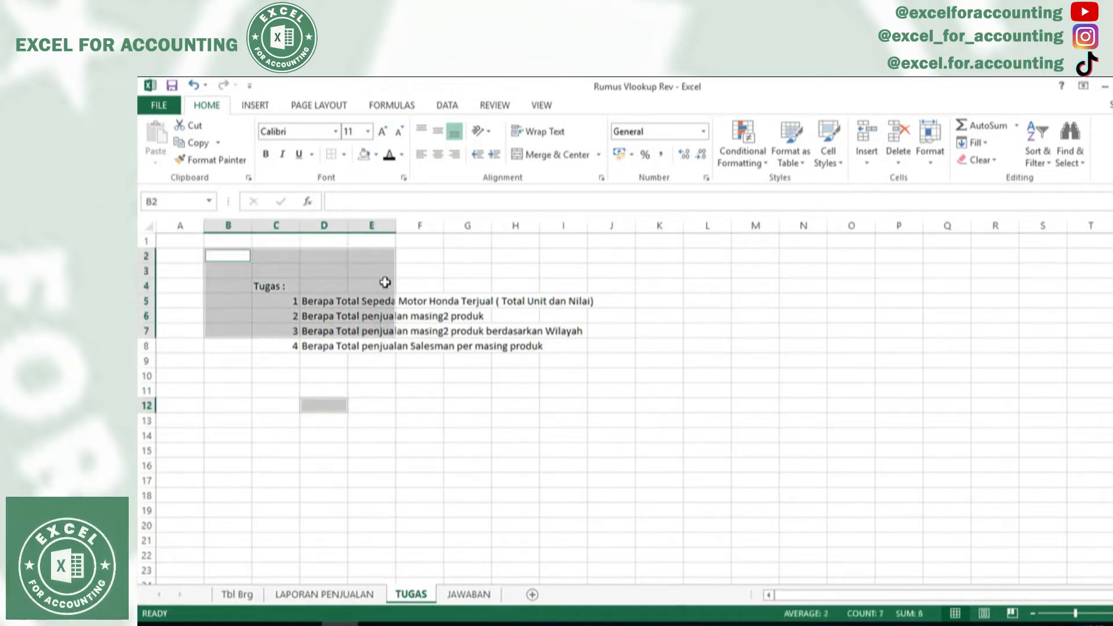
drag(318, 268, 628, 399)
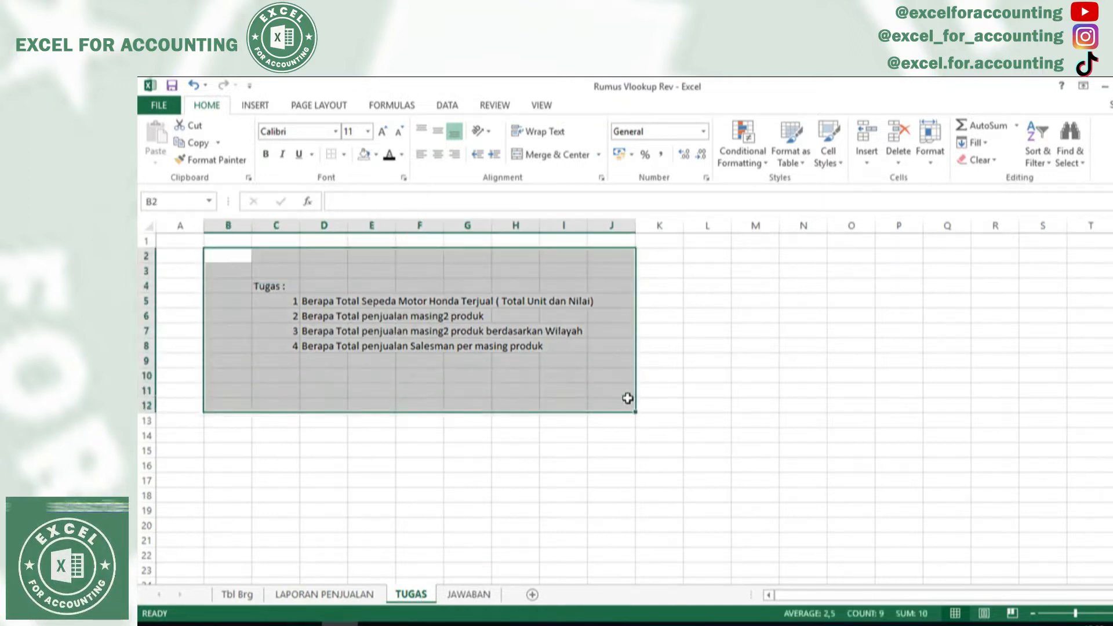
click(367, 131)
click(350, 206)
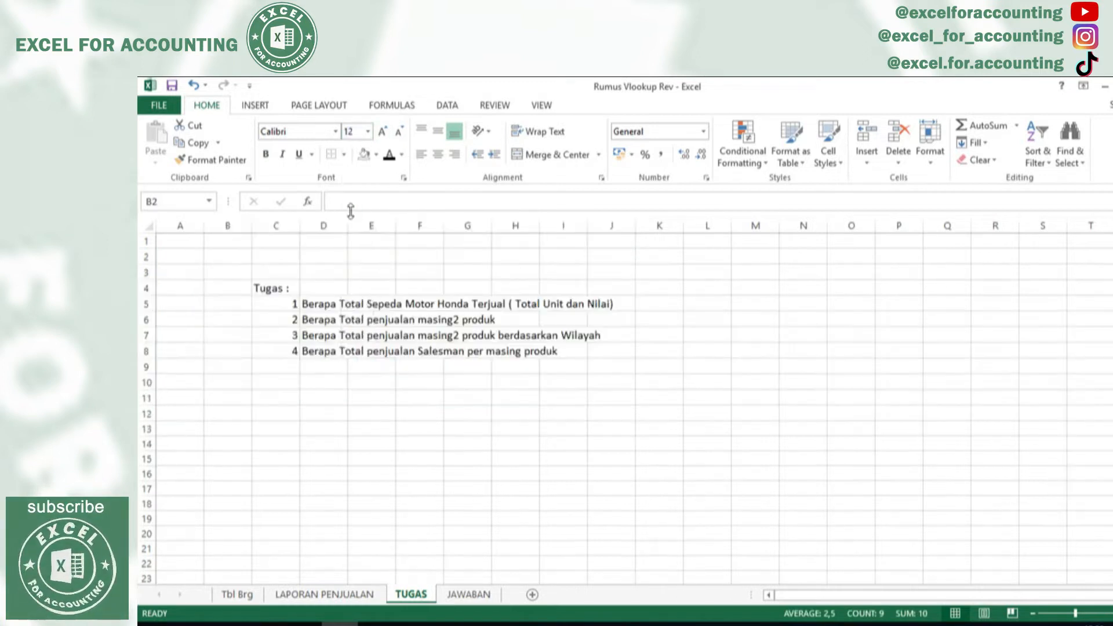
click(467, 458)
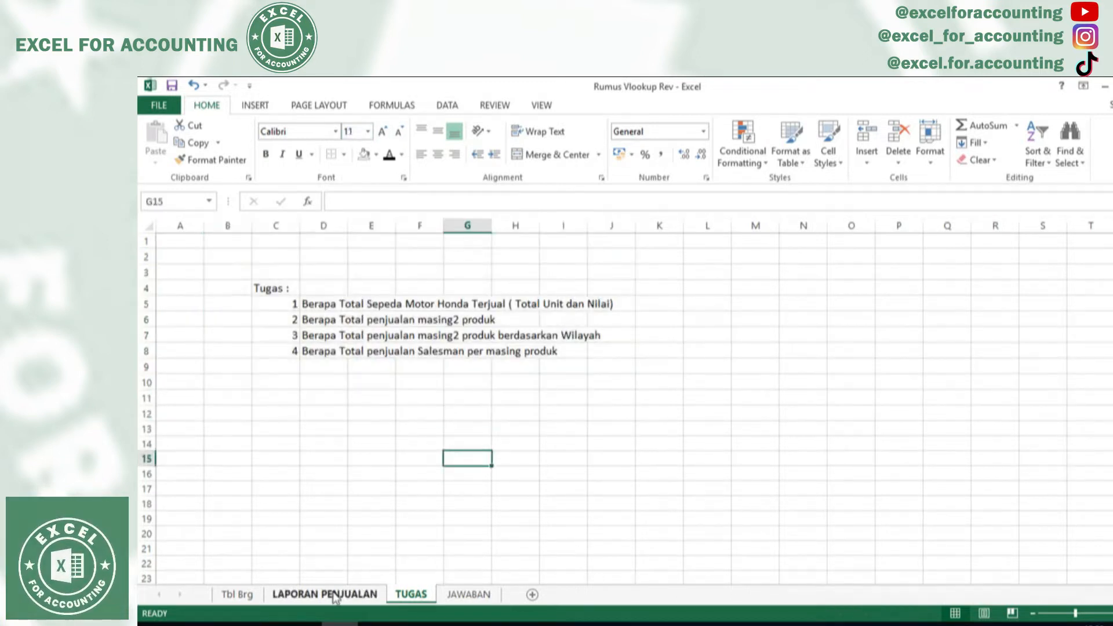
- Read the four tasks on the TUGAS sheet and look at the LAPORAN PENJUALAN data they refer to
click(352, 594)
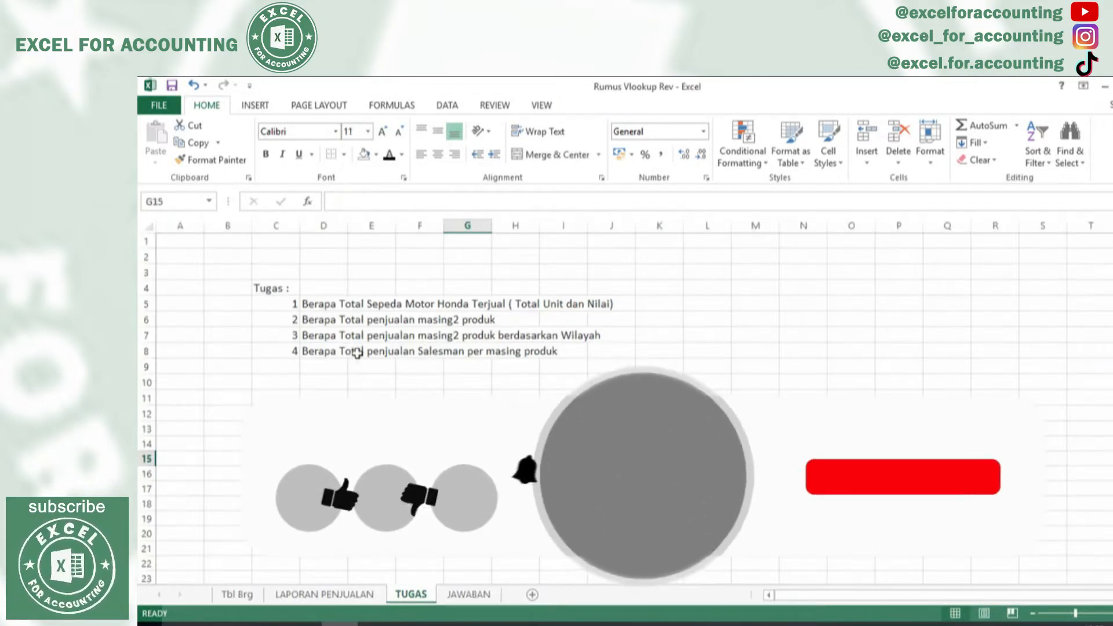
click(355, 382)
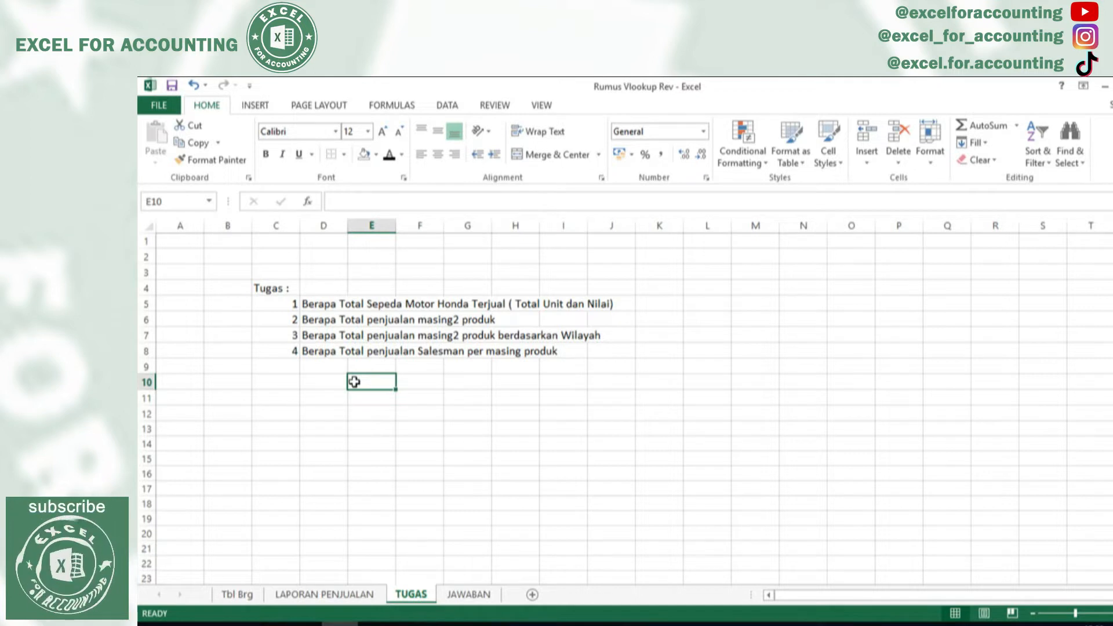
click(373, 415)
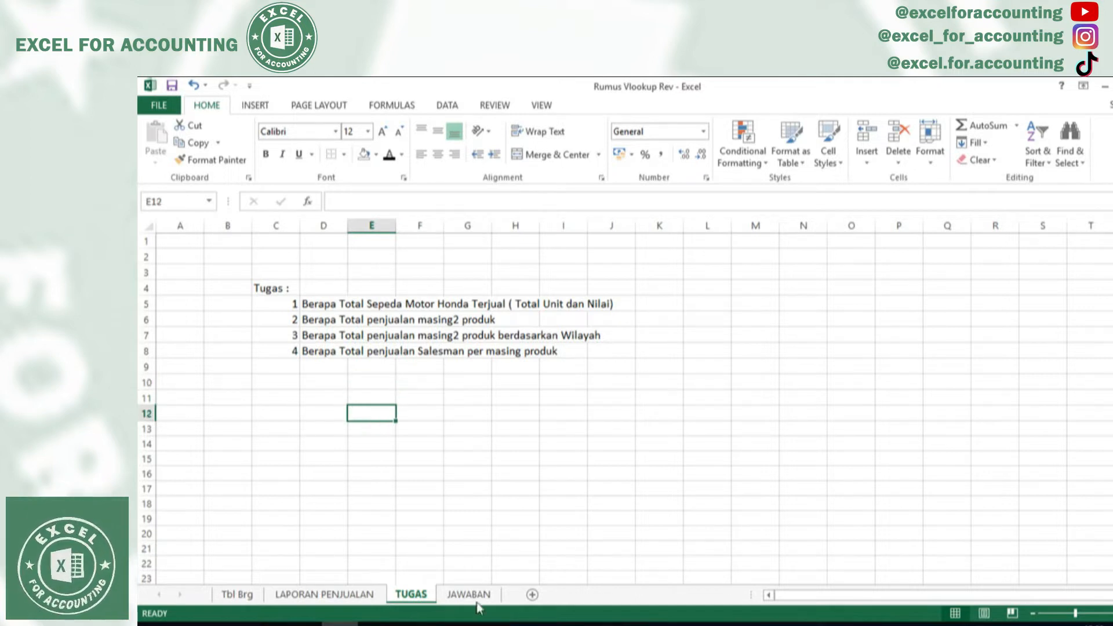
click(348, 596)
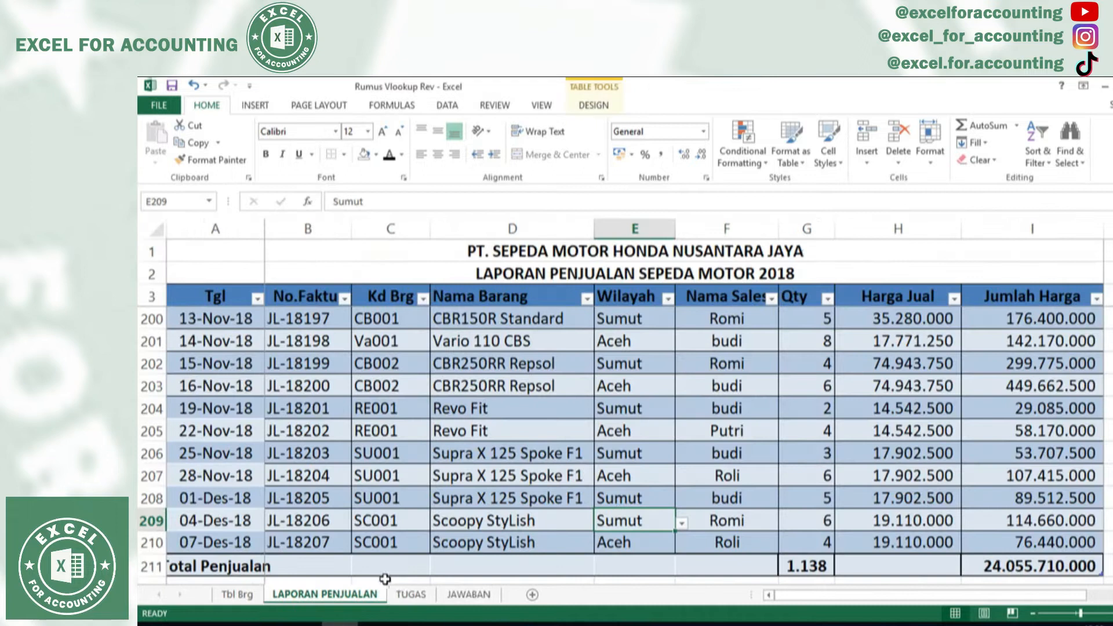
click(411, 594)
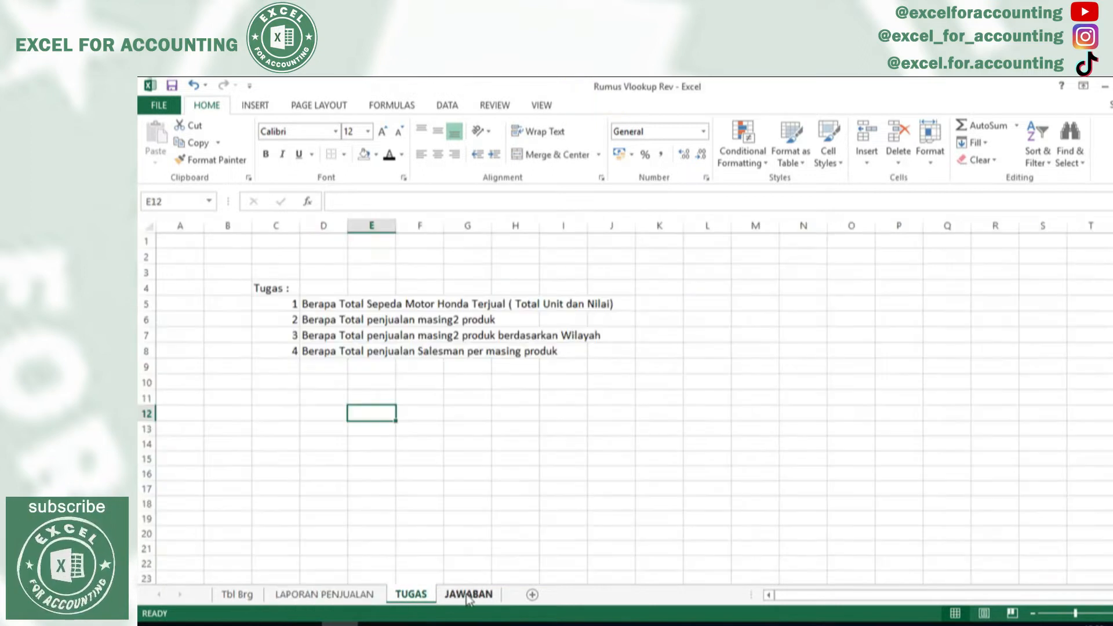
- Move the JAWABAN sheet in front of the TUGAS sheet and select its cell D5
click(467, 594)
drag(470, 595, 409, 558)
click(336, 303)
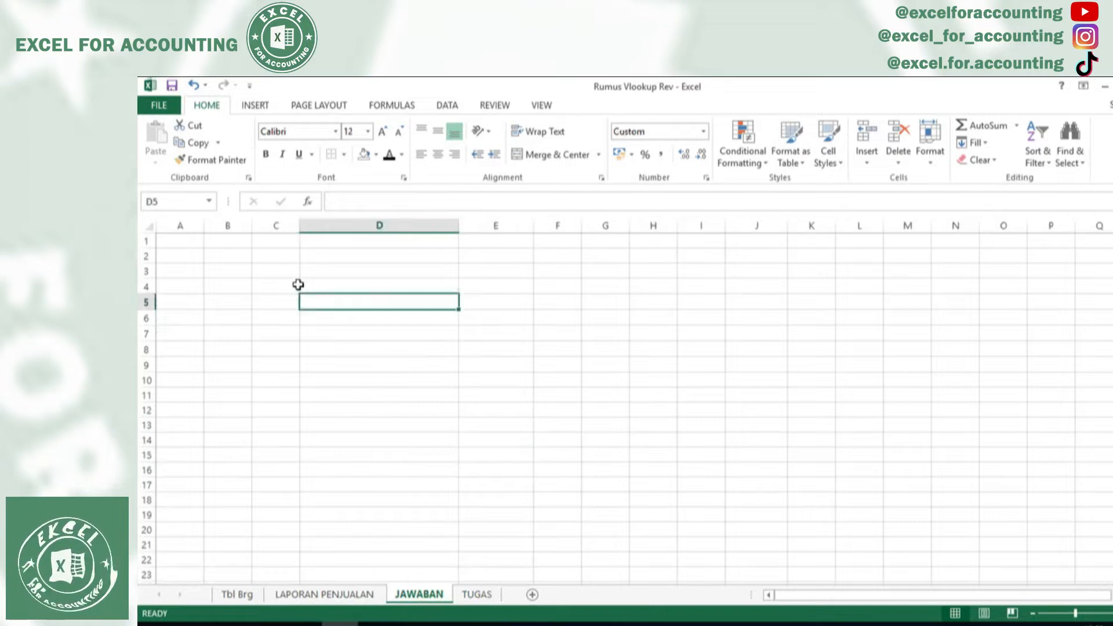
- Enter the headings Kode Brg in cell C3 and Nama Barang in cell D3 of the JAWABAN sheet
click(276, 267)
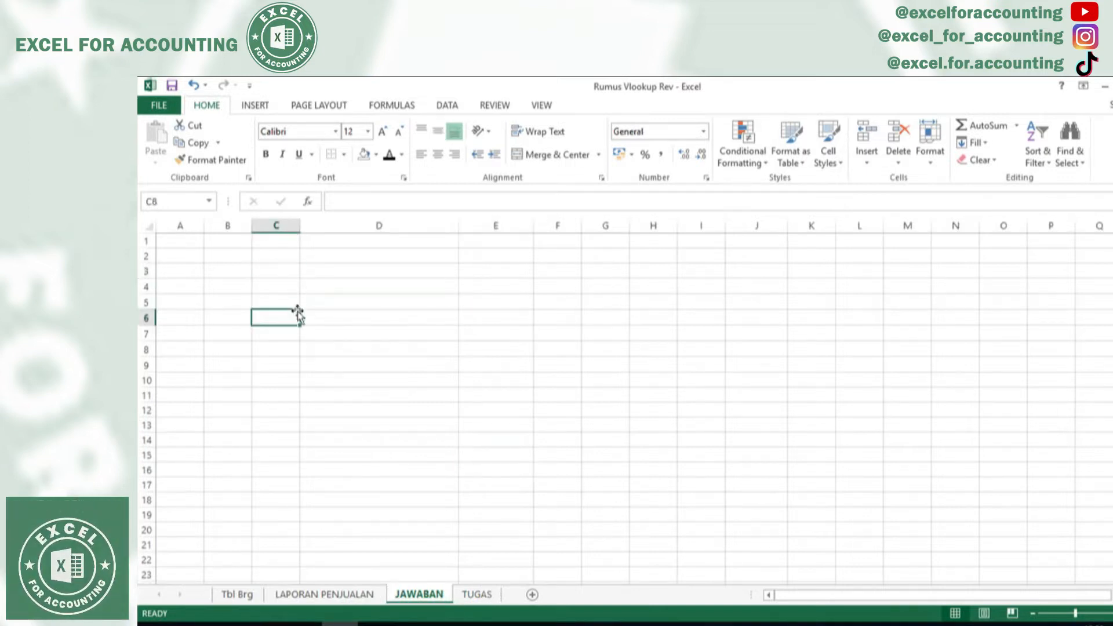
text(Ko)
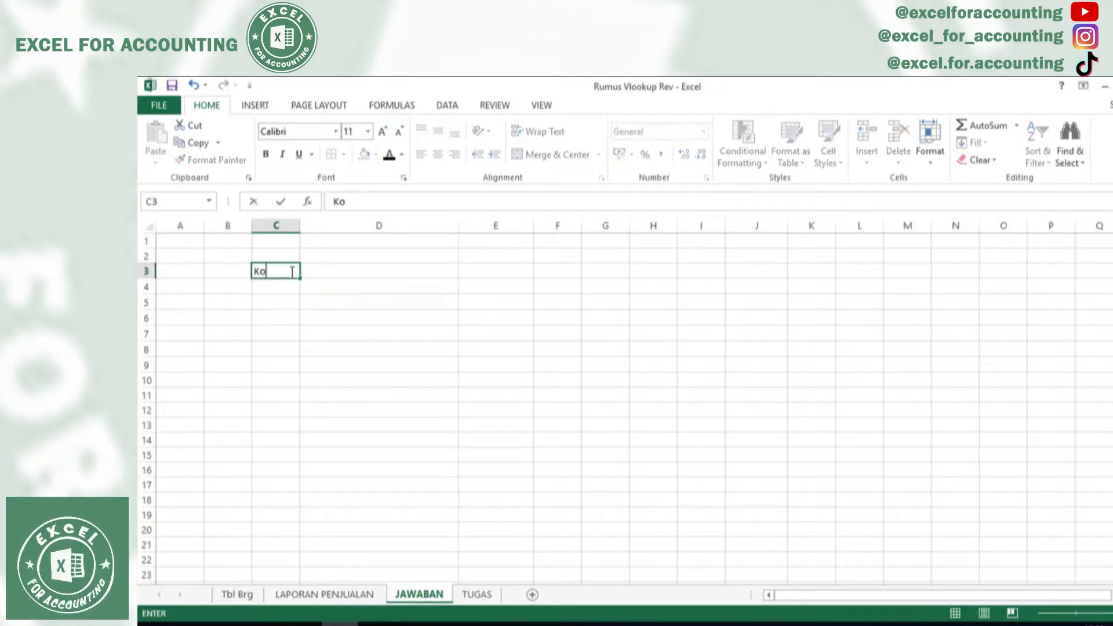
text(de Brg)
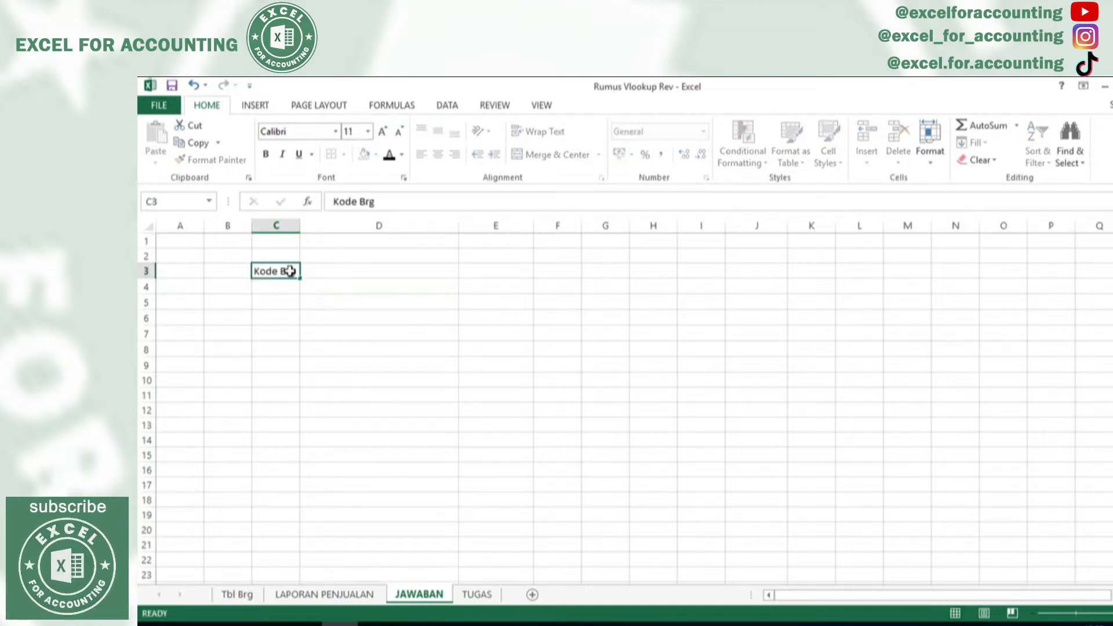
key(Tab)
text(Nama Barang)
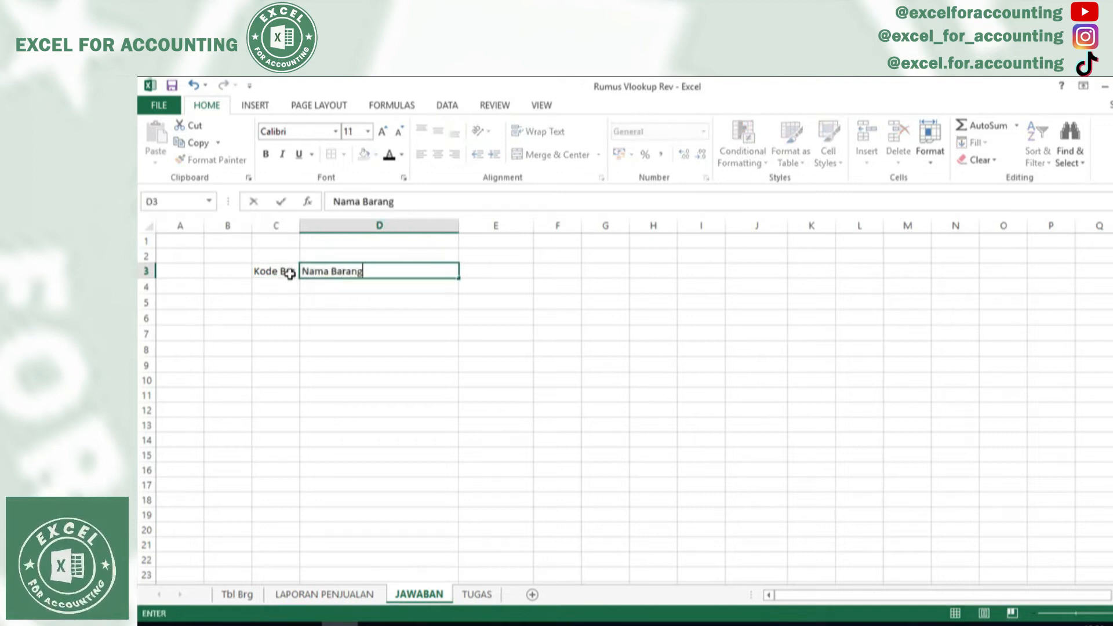
key(Return)
- Enter the group headings Sumut in E2, Aceh in G2 and Total in I2
key(Up)
key(Right)
key(Up)
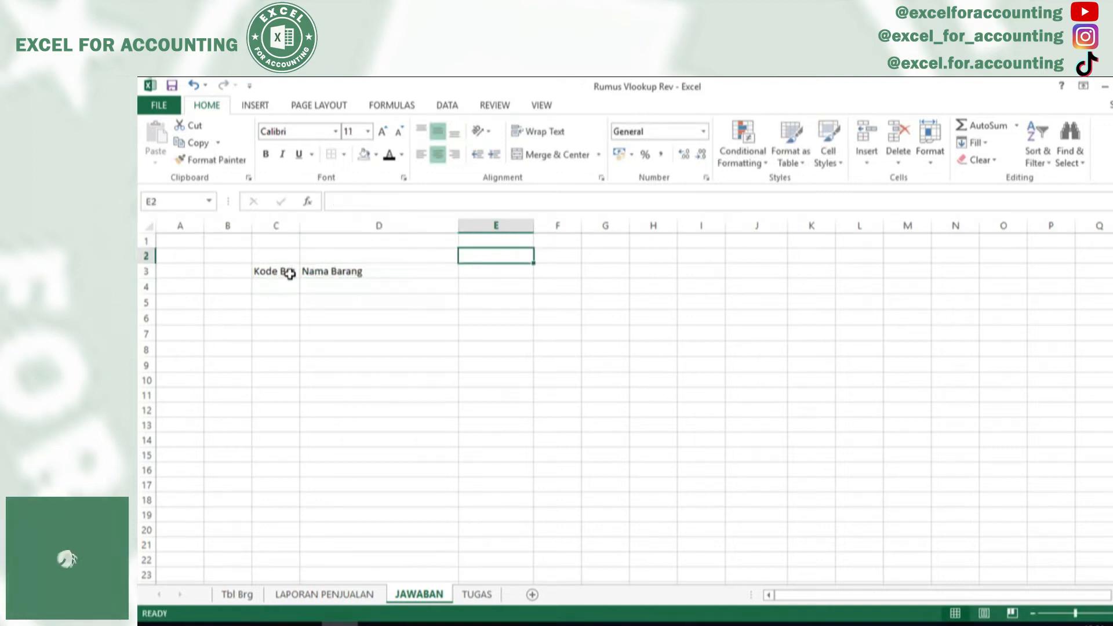
text(Sumut)
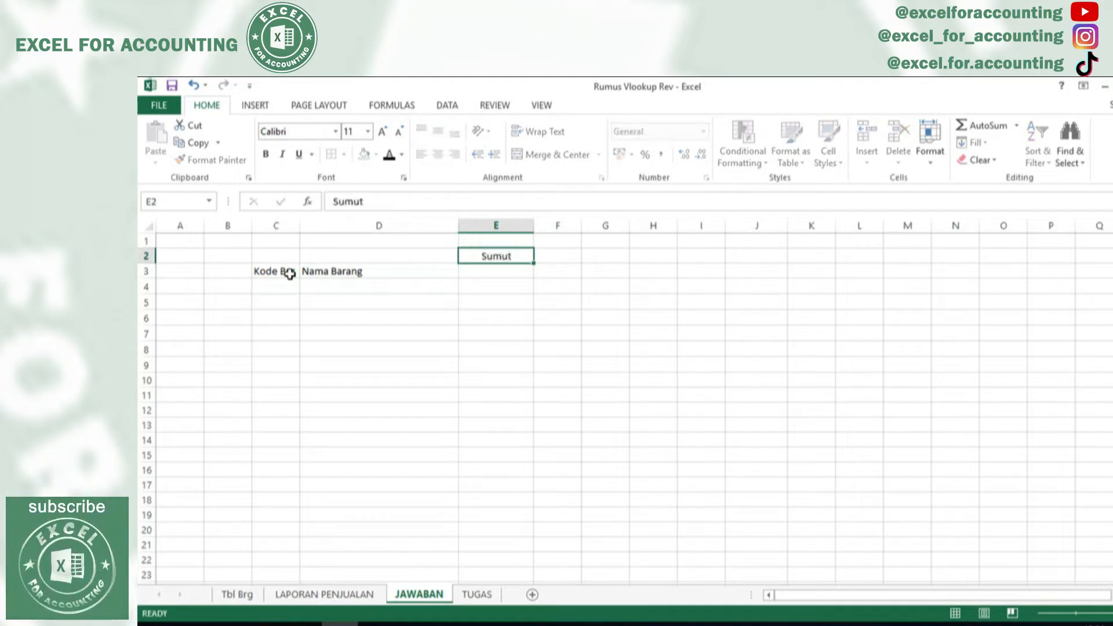
key(Return)
key(Up)
key(Right)
key(Right)
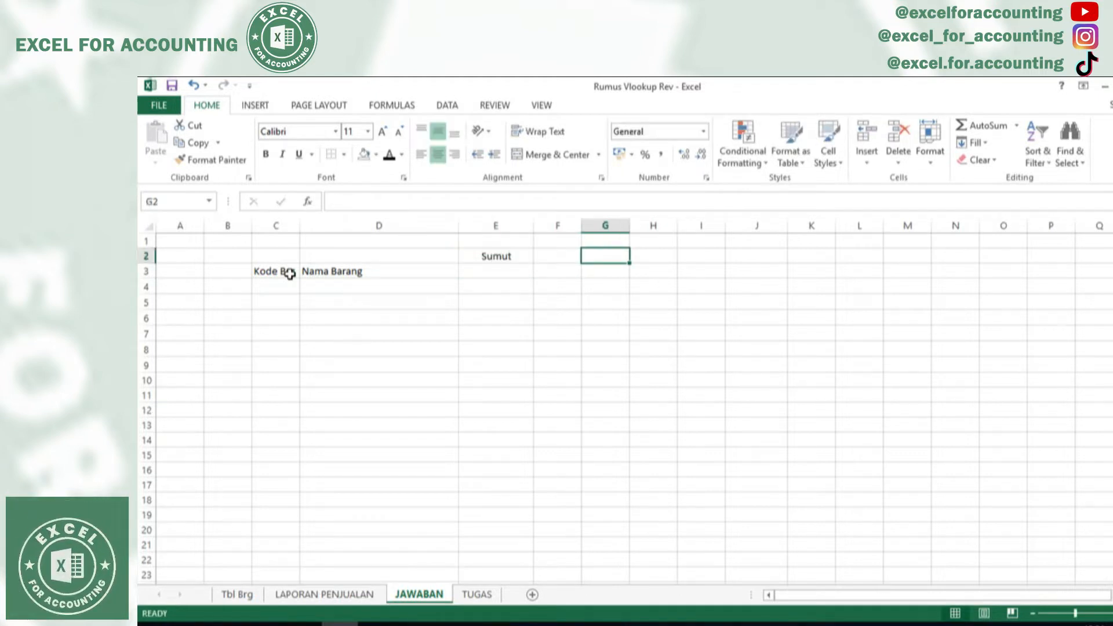
text(Aceh)
key(Right)
key(Right)
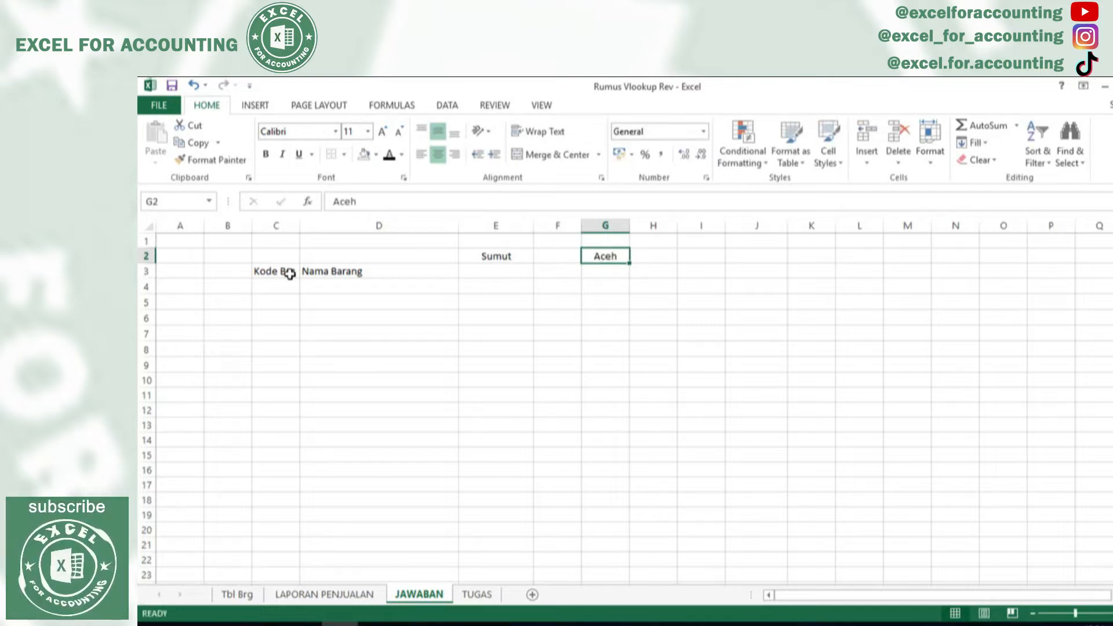
text(Total)
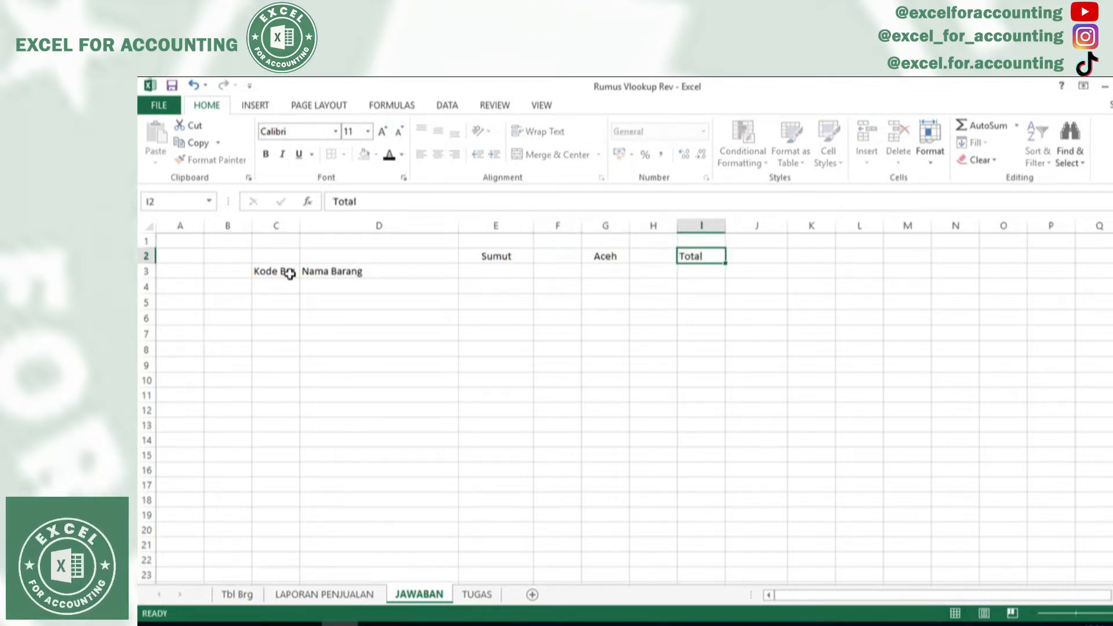
key(Return)
- Enter Qty in E3 and Jumlah Harga in F3, and fill the pair of headings across to I3
click(505, 268)
text(Qty)
key(Return)
key(Up)
key(Right)
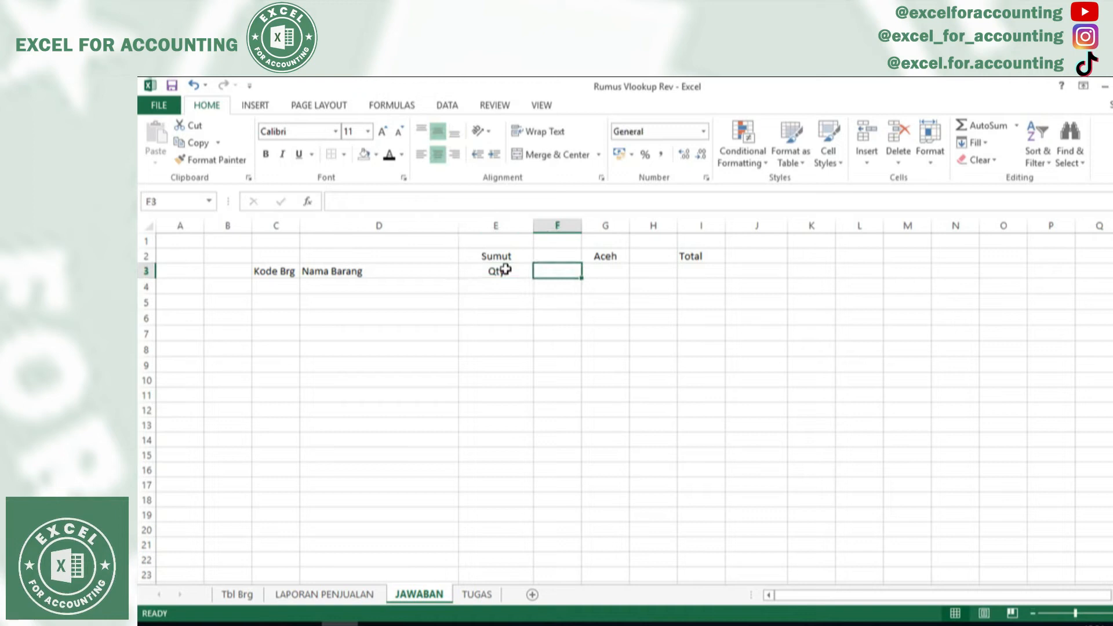
text(Jumlah)
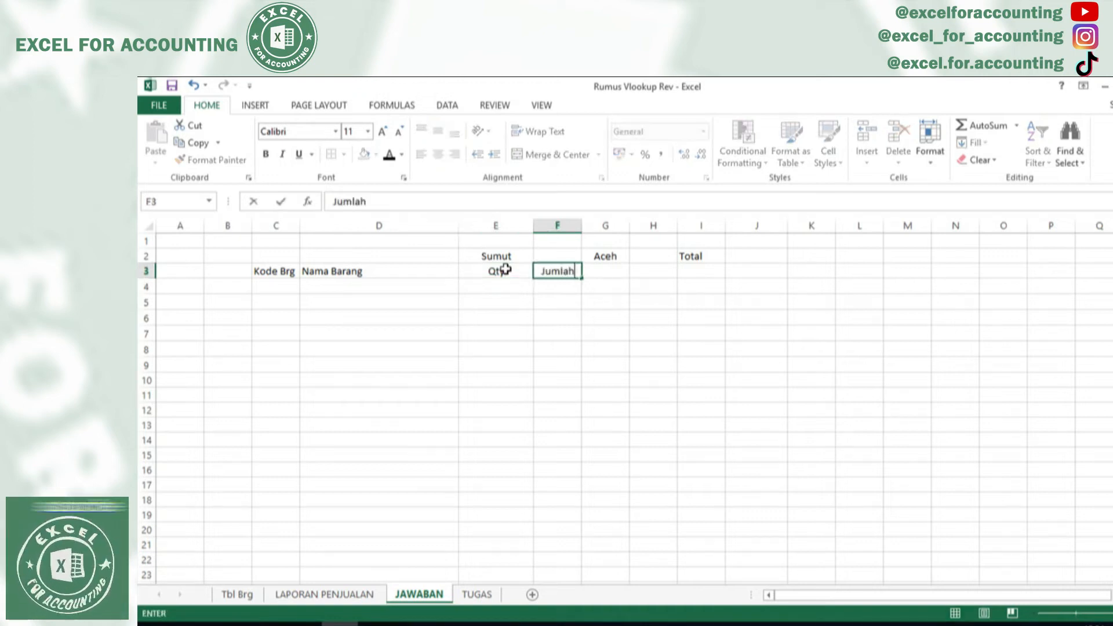
text( Harga)
key(Return)
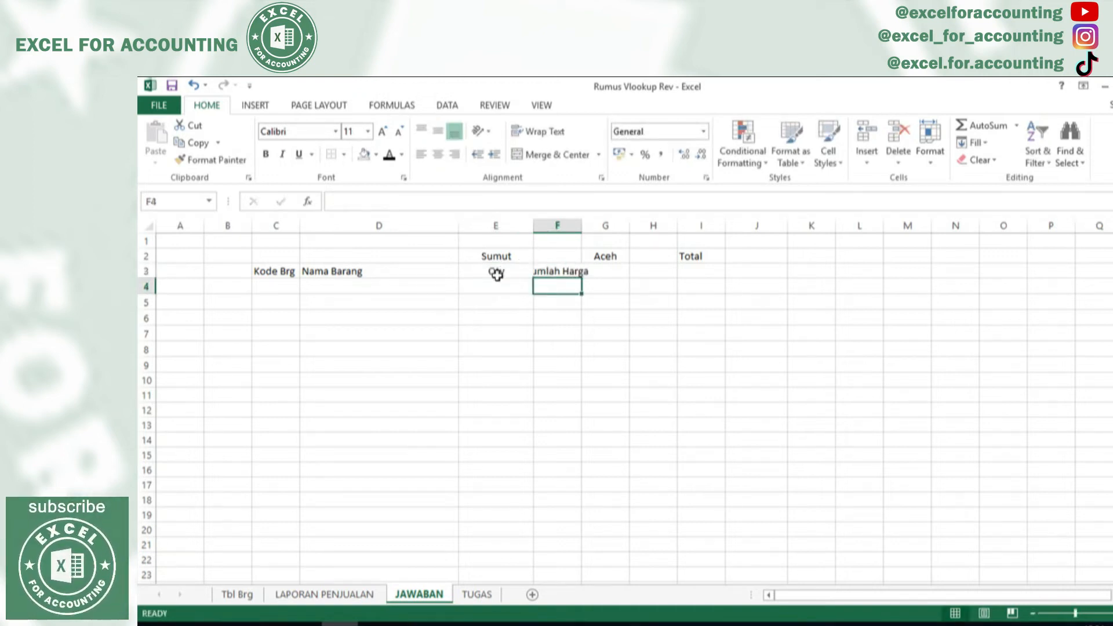
drag(513, 271, 739, 288)
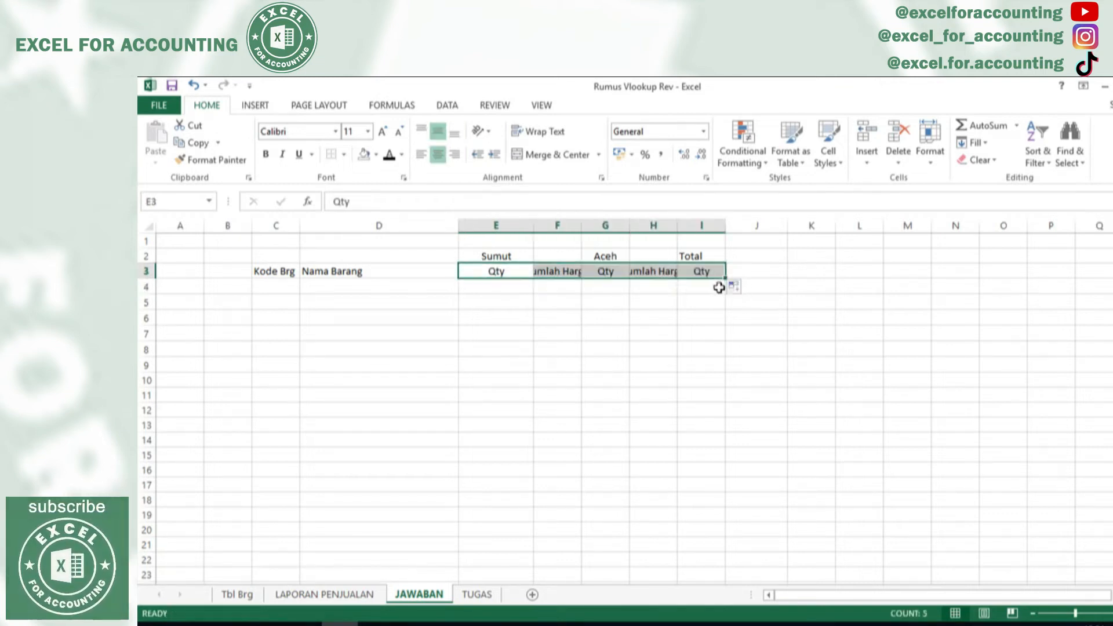
- Widen columns F to I so the Jumlah Harga and Qty headings fit
click(603, 254)
drag(580, 228, 737, 229)
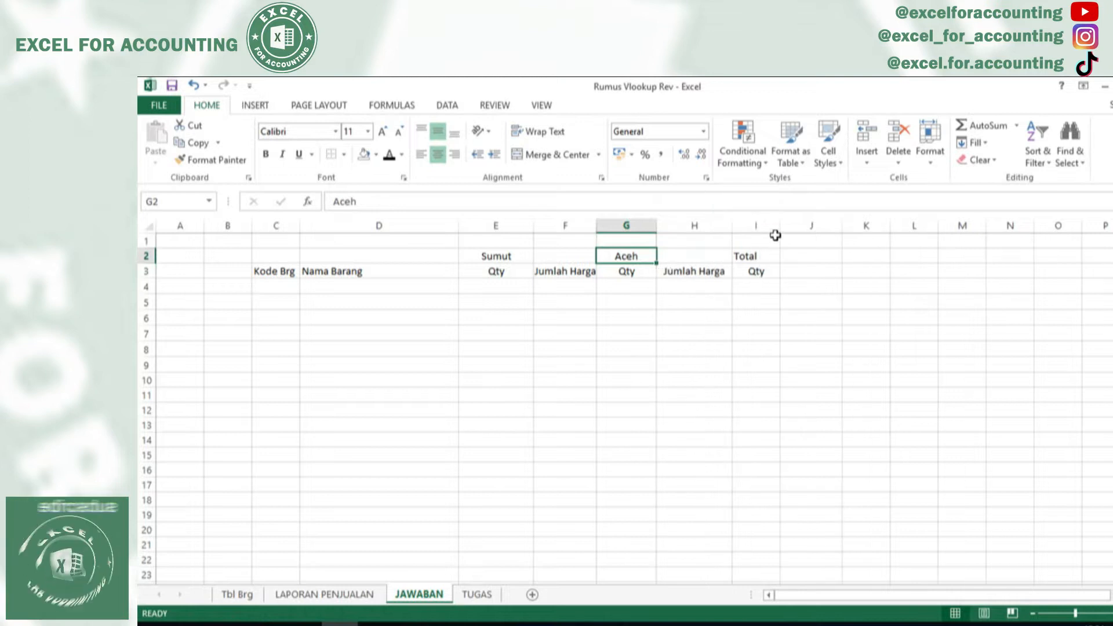
click(775, 239)
drag(779, 230, 803, 230)
- Copy the Jumlah Harga heading from H3 to J3 and widen column J to fit it
click(711, 271)
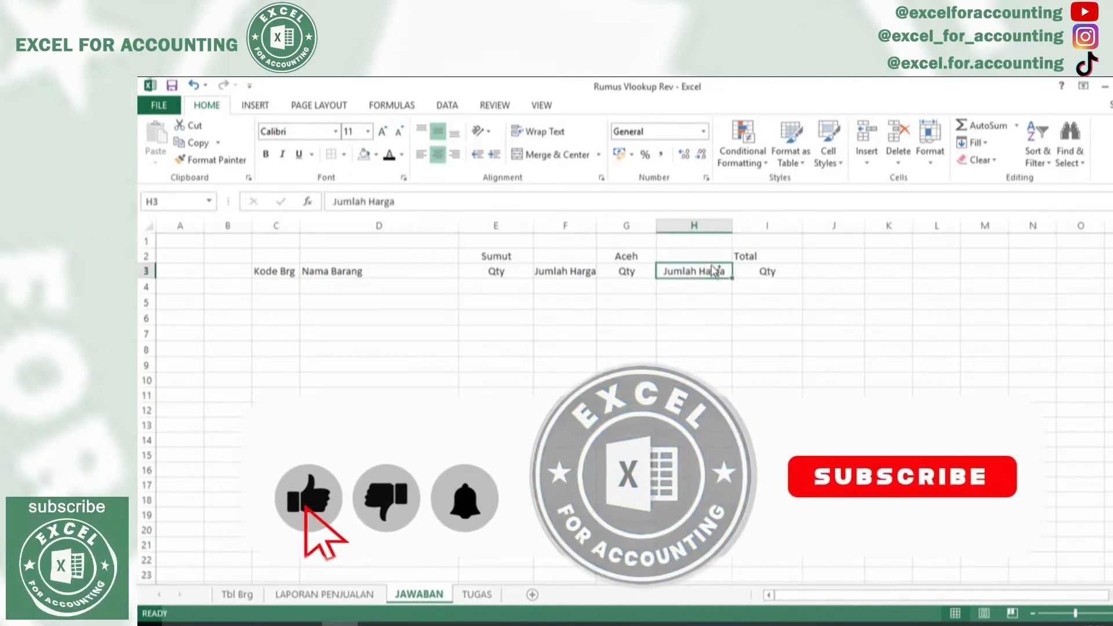
key(ctrl+c)
key(Right)
key(Right)
key(Left)
key(Right)
key(ctrl+v)
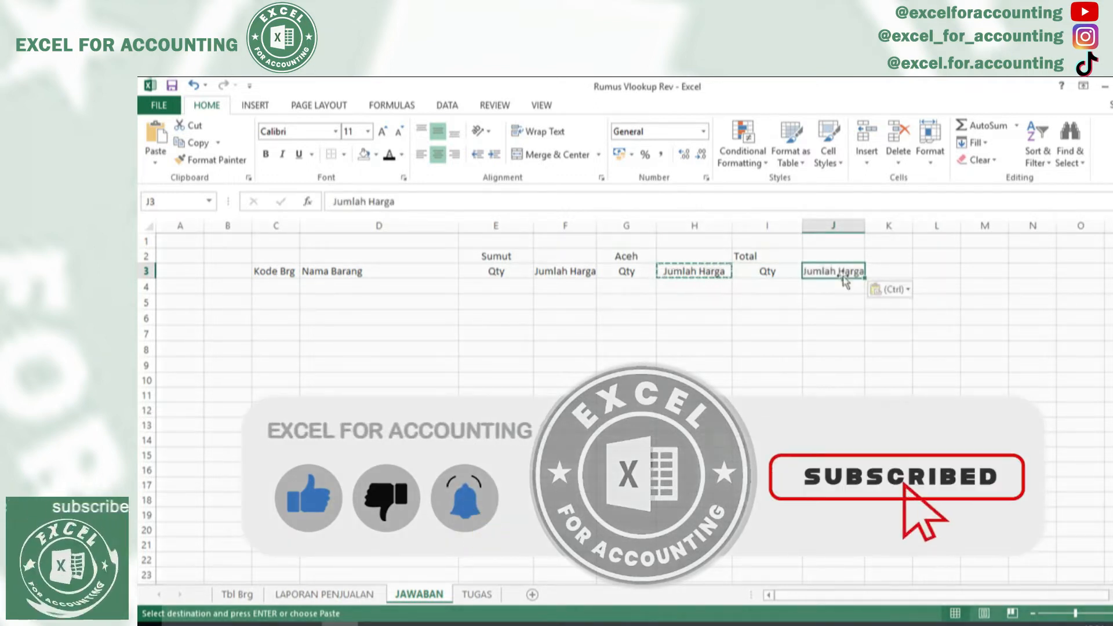
drag(864, 225, 881, 225)
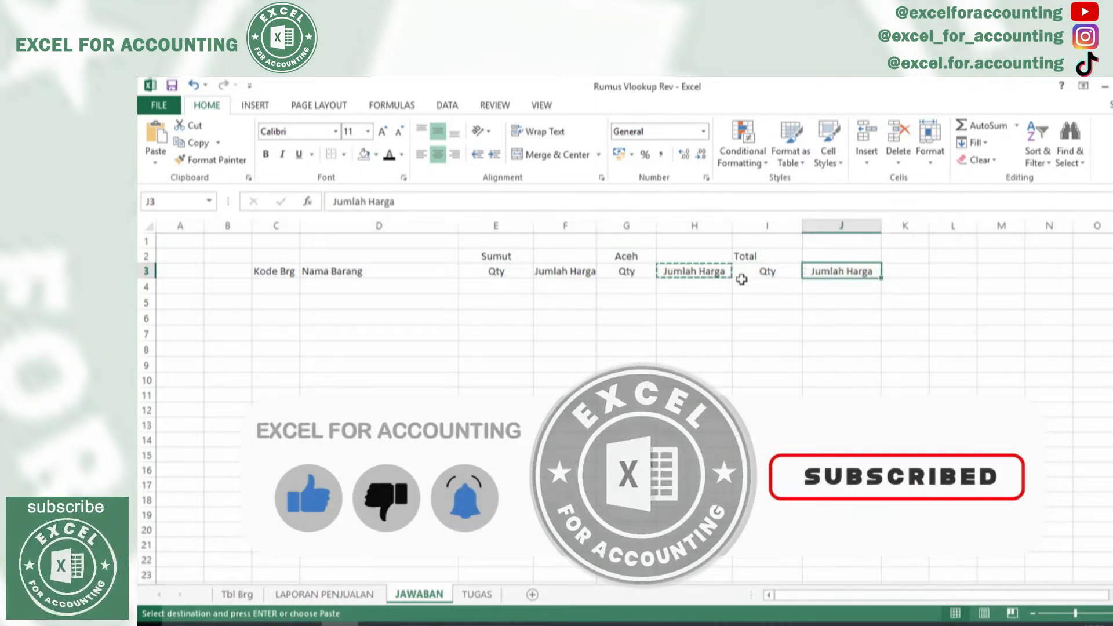
- Widen column F slightly more to give its Jumlah Harga heading extra room
click(770, 271)
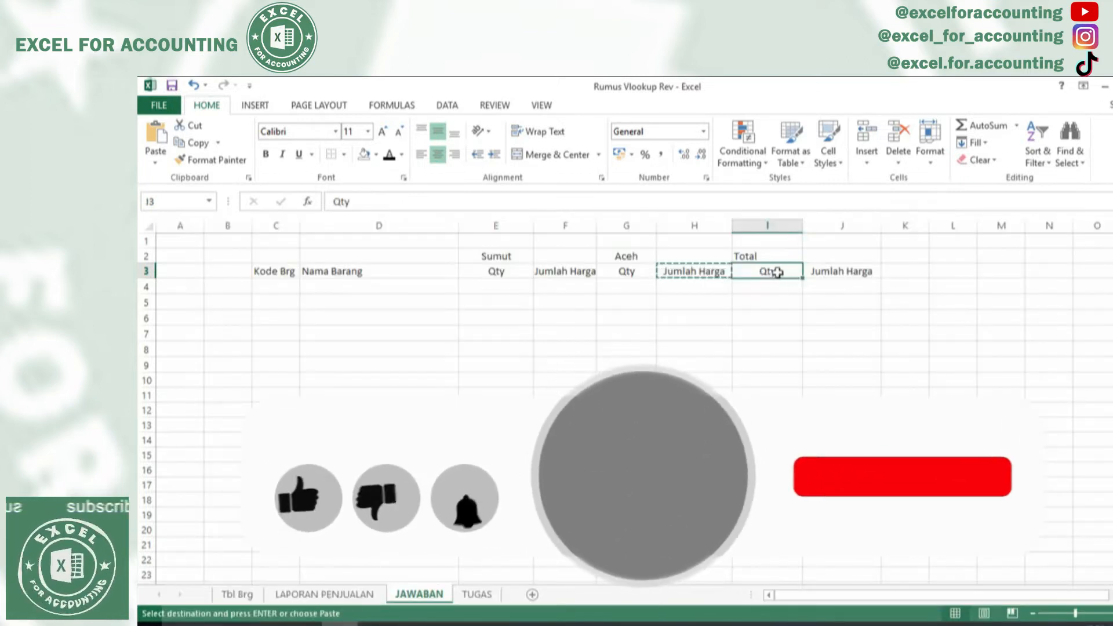
key(Down)
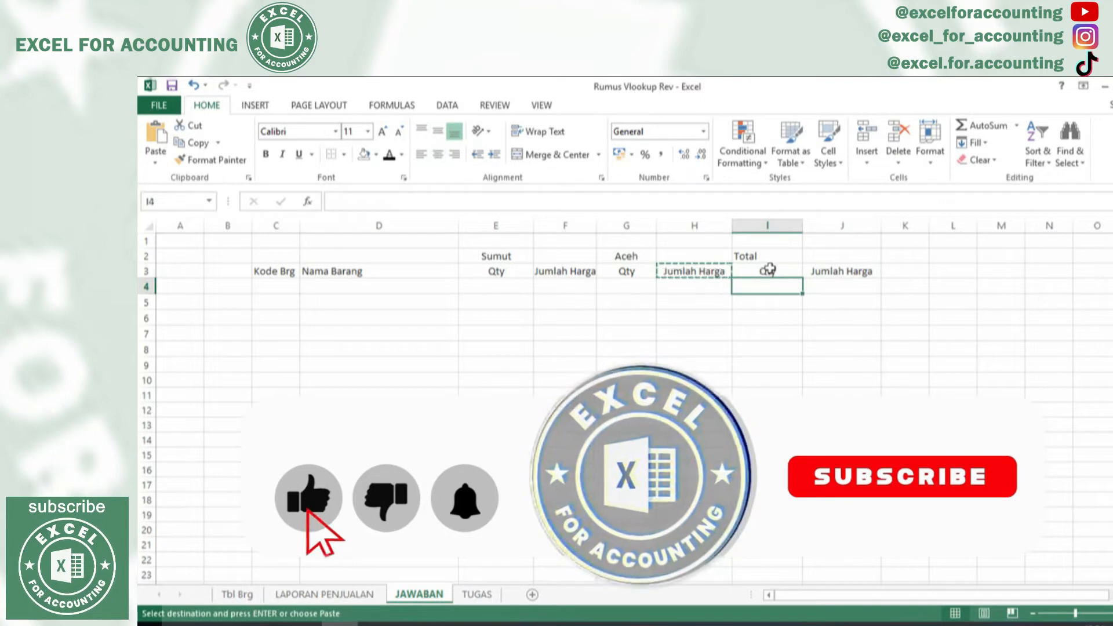
click(768, 271)
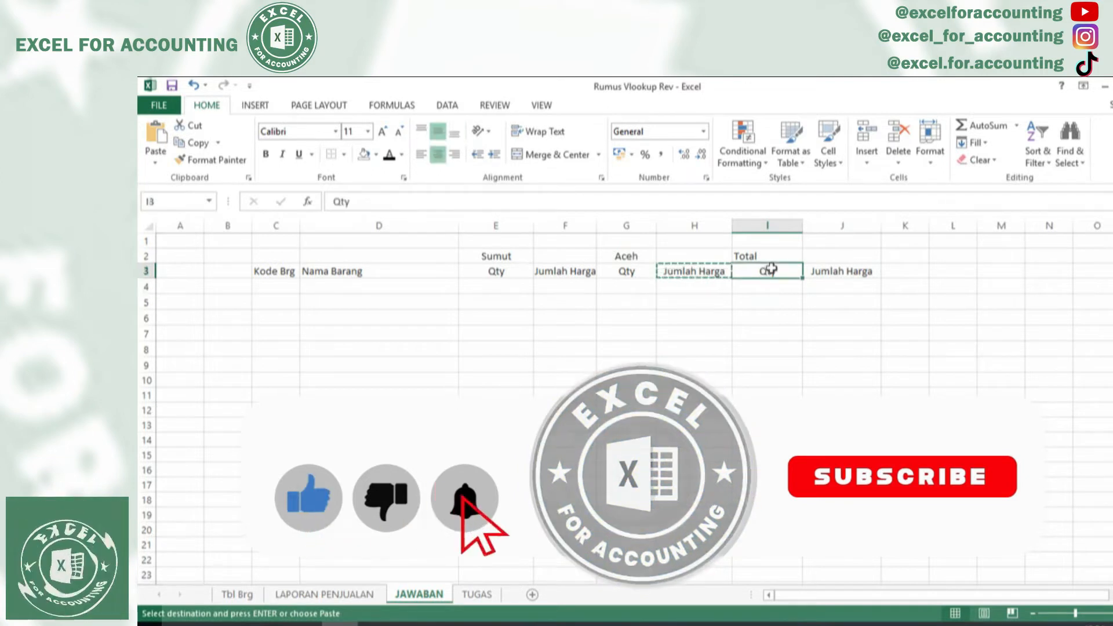
key(Down)
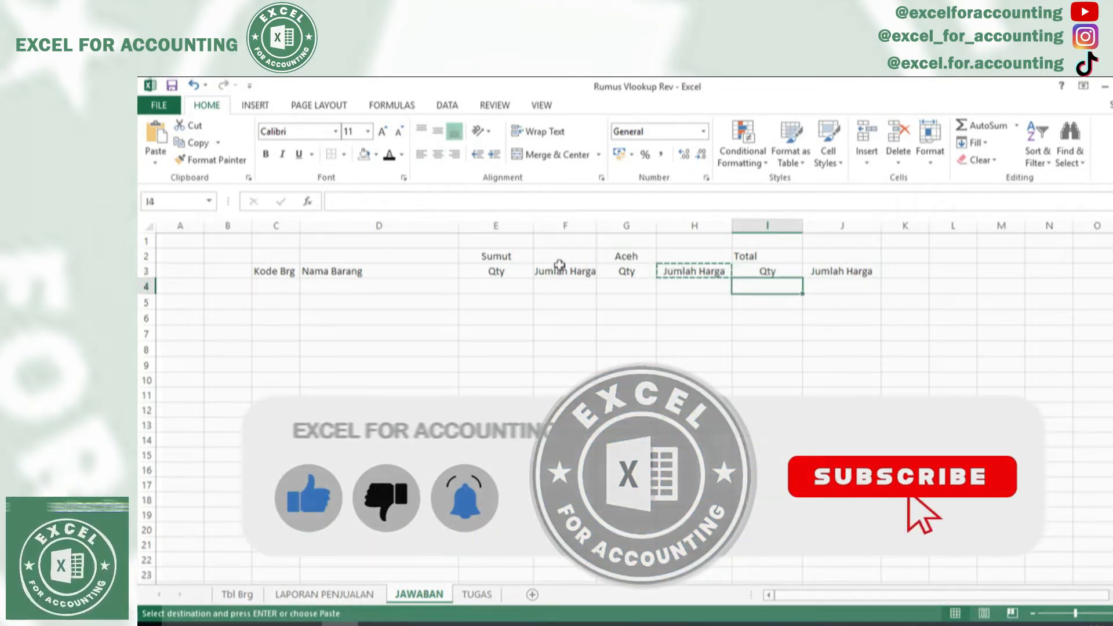
drag(596, 231, 610, 232)
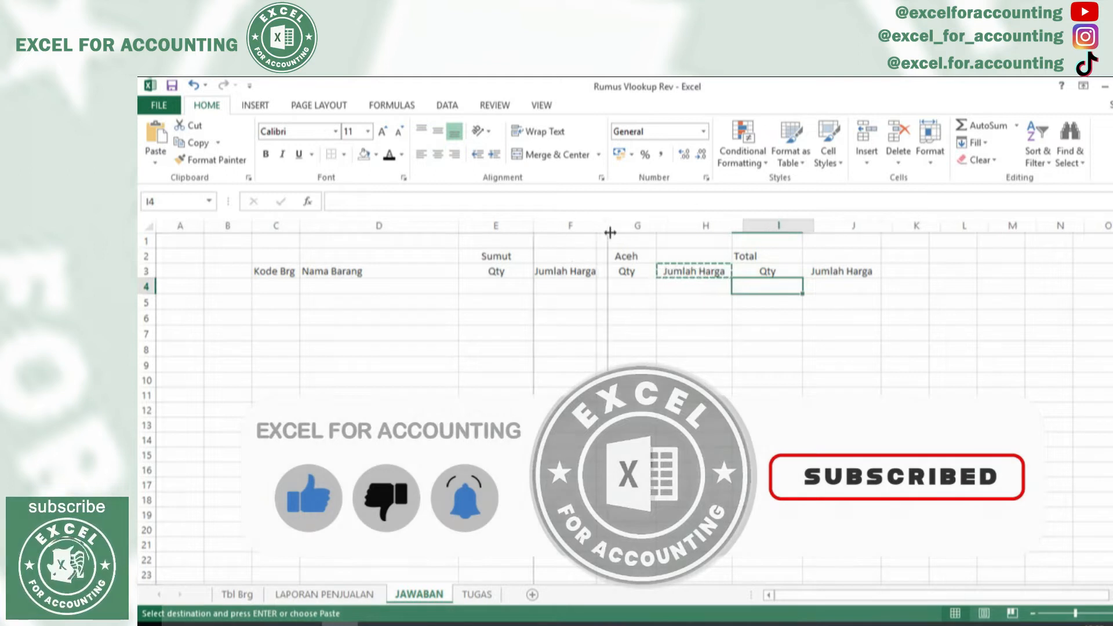
click(599, 268)
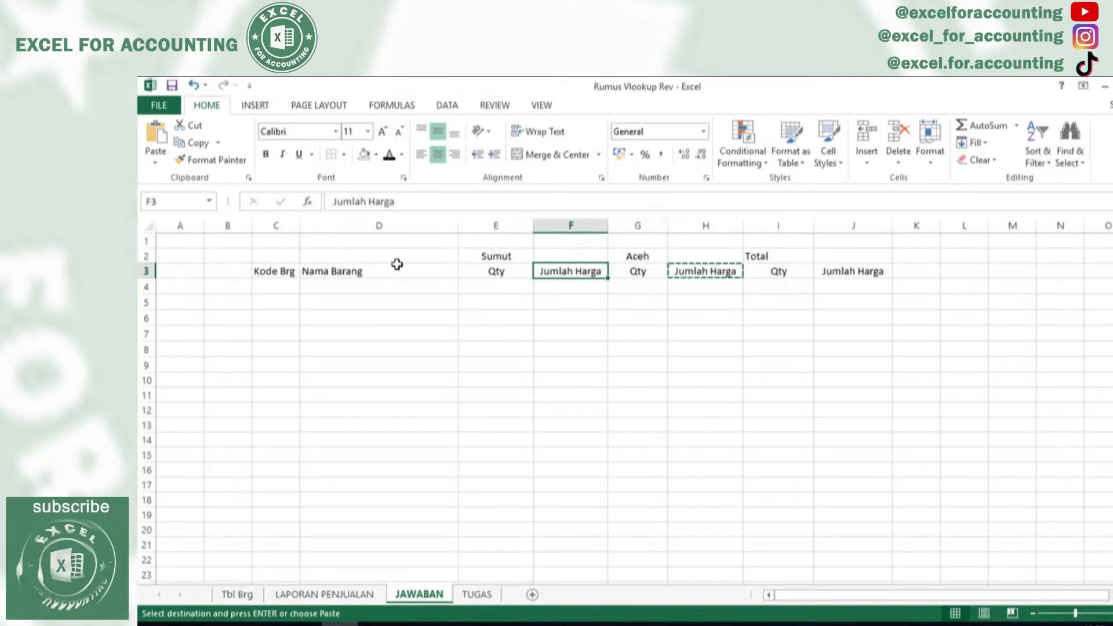
- Merge and center C2:C3 for Kode Brg and D2:D3 for Nama Barang
drag(273, 255, 274, 271)
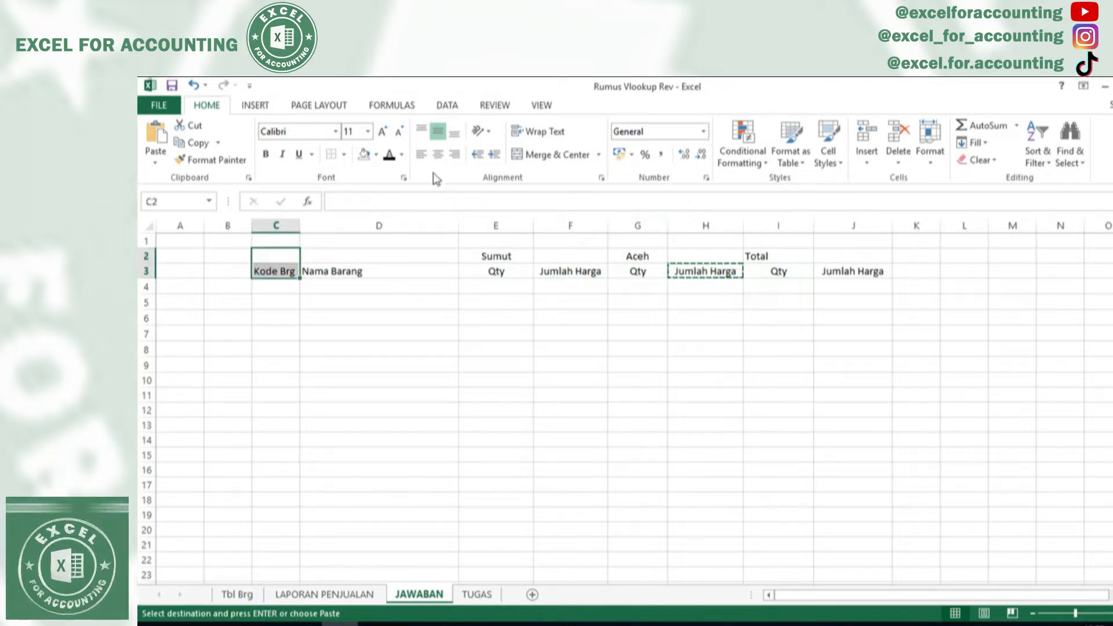
click(526, 153)
drag(345, 254, 347, 260)
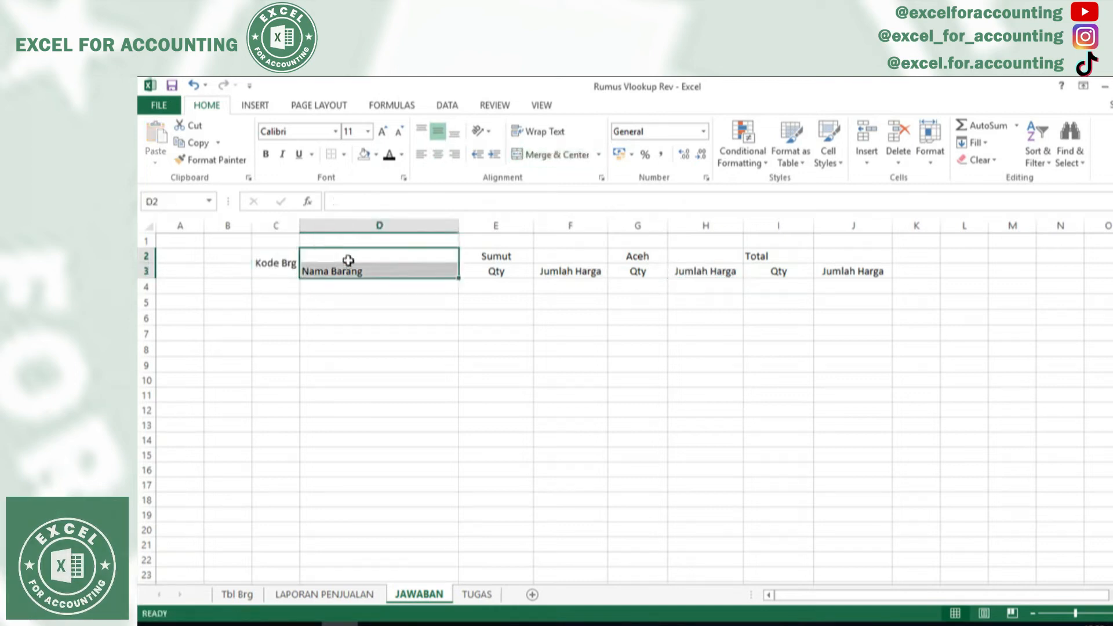
click(527, 154)
- Apply borders to all cells of the table range C2:J15
drag(277, 268, 834, 467)
click(276, 268)
drag(678, 351, 837, 450)
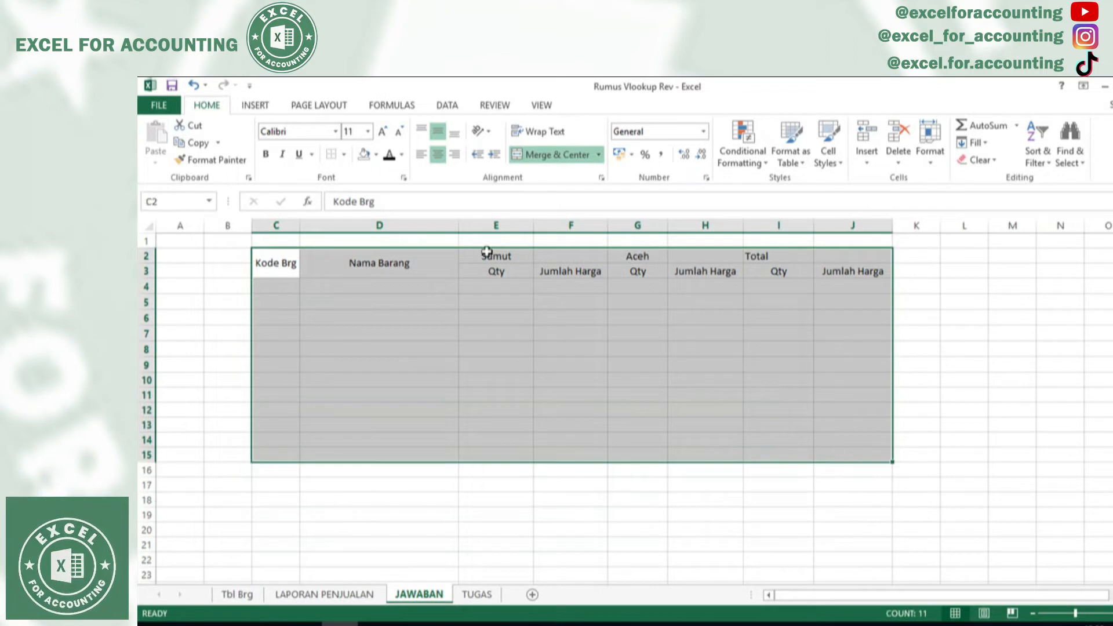
click(343, 154)
click(369, 282)
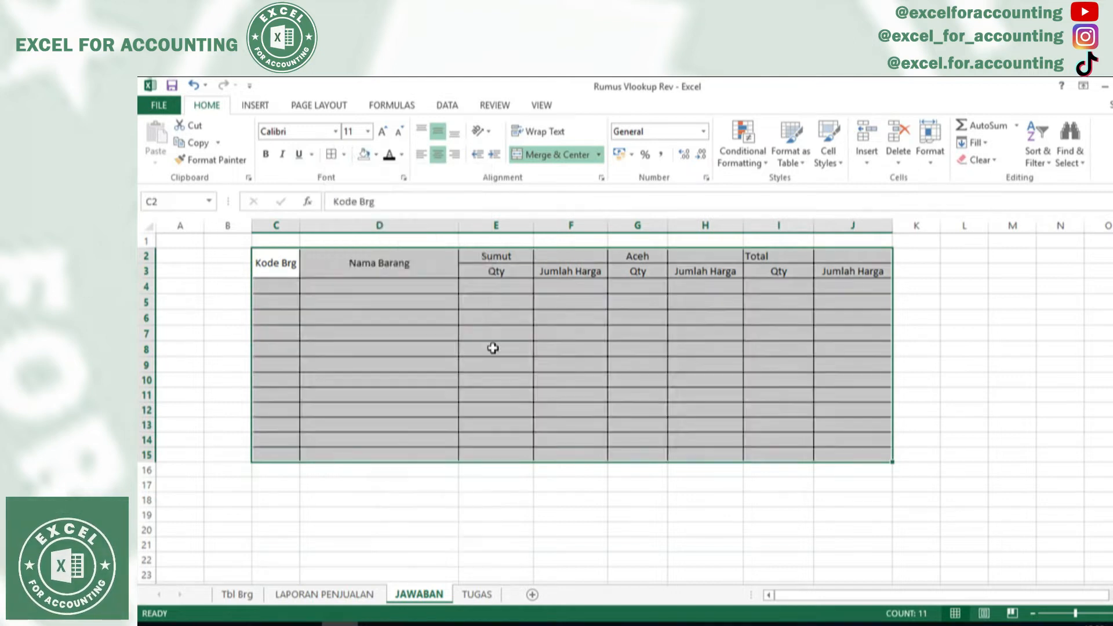
click(493, 348)
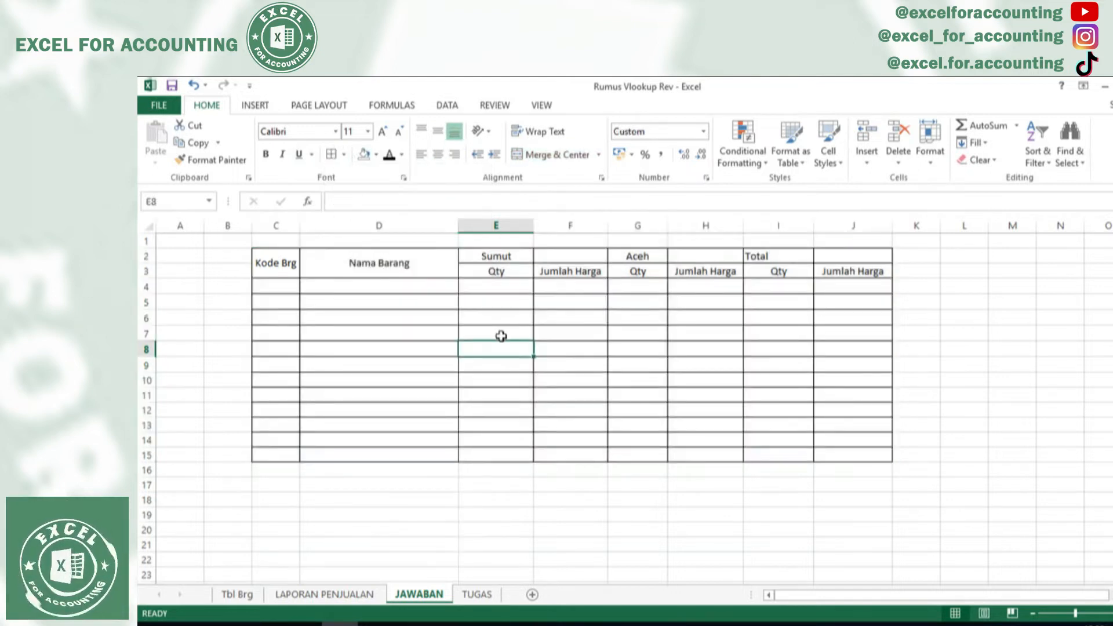
click(500, 335)
click(269, 558)
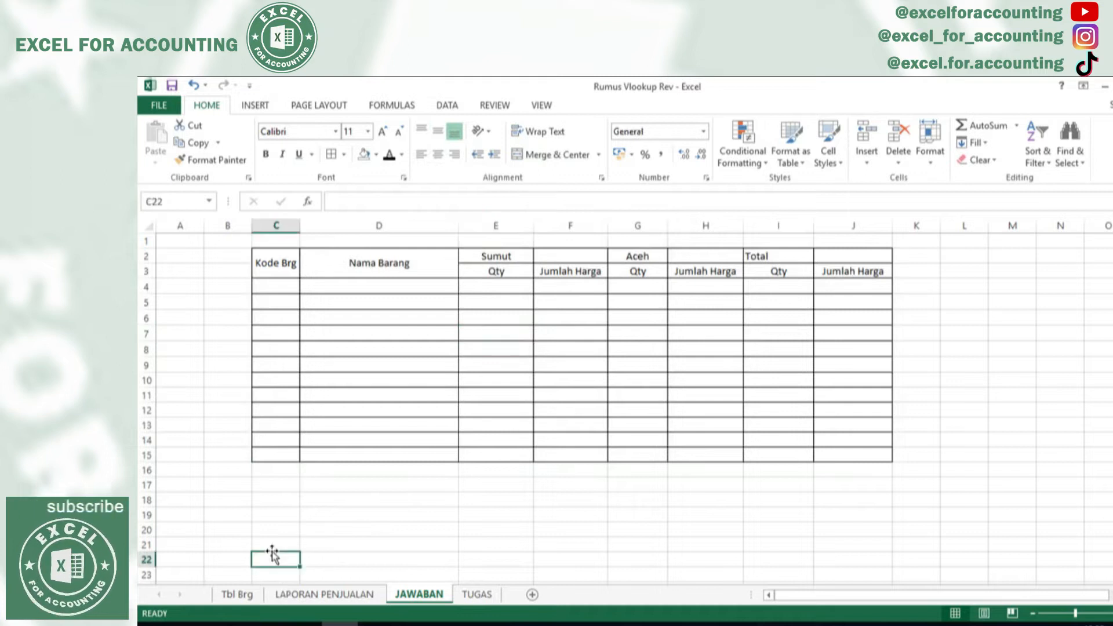
- Review the row 2 header cells of the table from Kode Brg through Sumut and Aceh to the Total columns
click(307, 255)
click(280, 267)
key(Right)
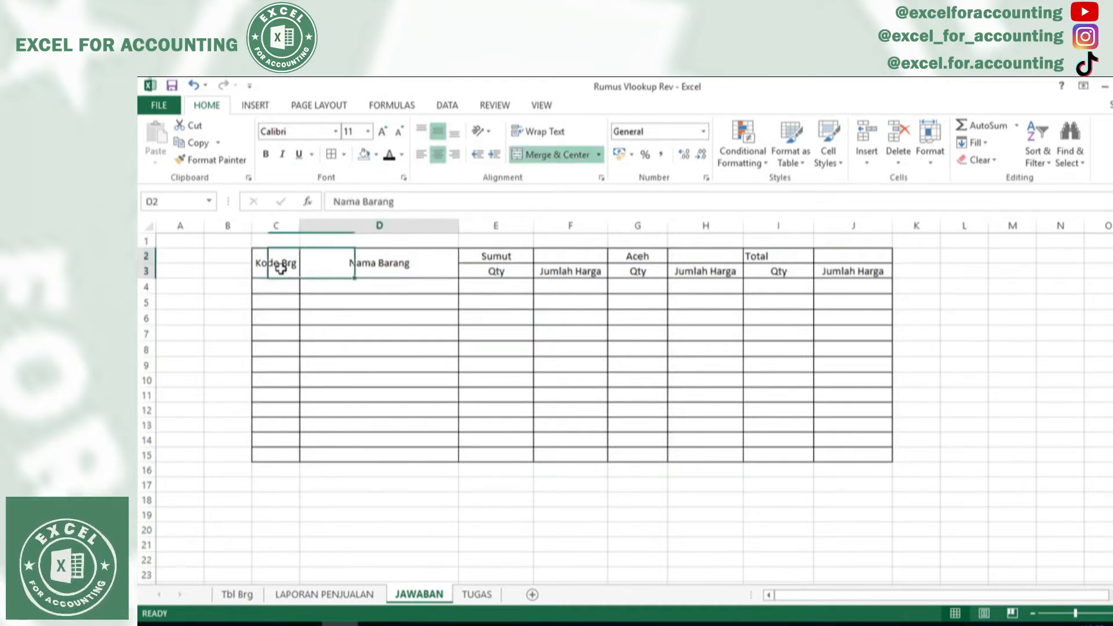
key(Right)
key(Right)
key(Left)
key(Right)
key(Right)
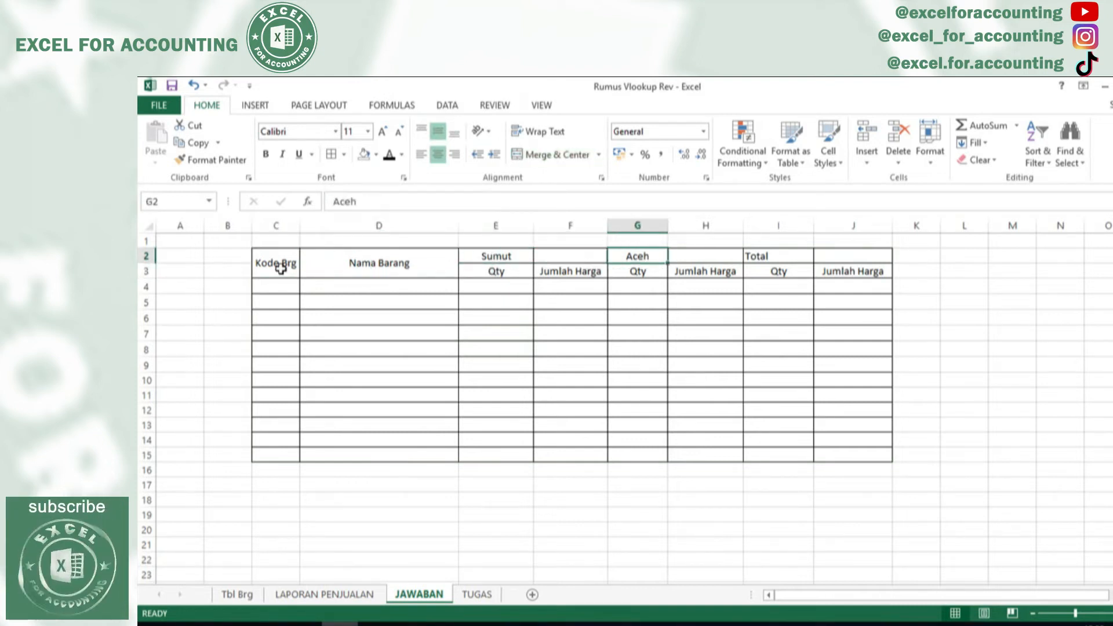
key(Right)
key(Left)
key(Right)
key(Right)
key(Right)
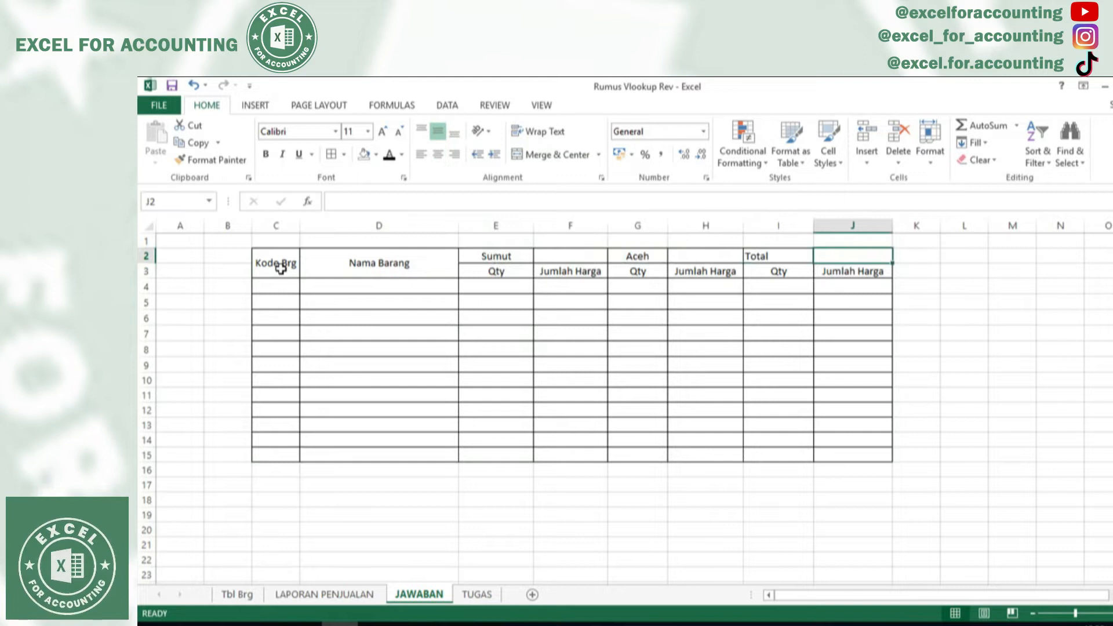
- Copy the product codes and names in B6:C11 of the Tbl Brg sheet into the JAWABAN table starting at C4
click(237, 594)
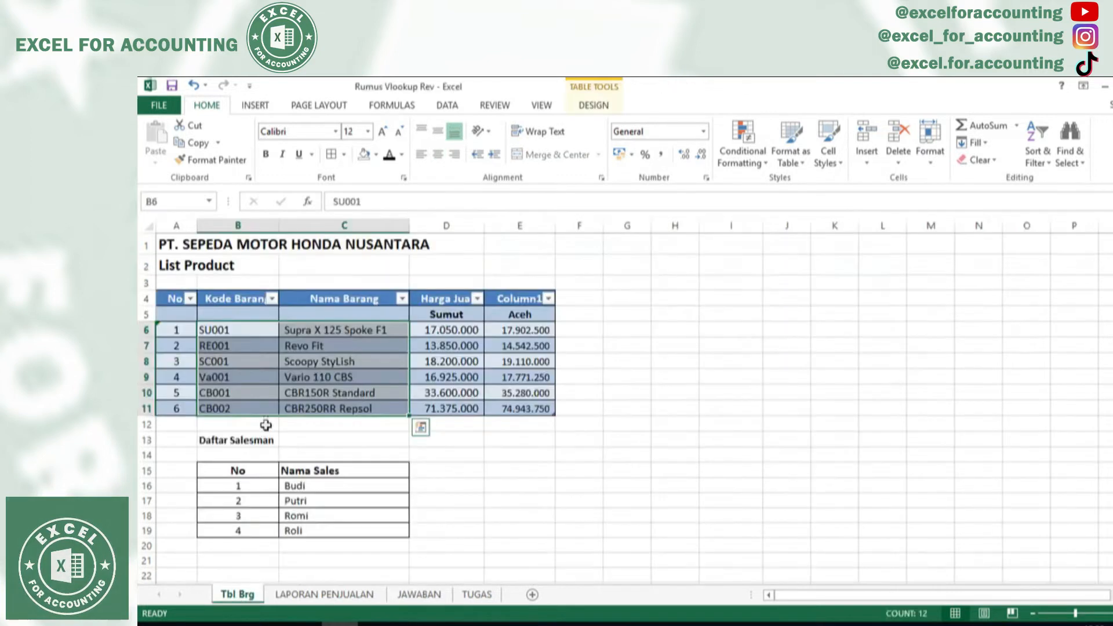
click(322, 559)
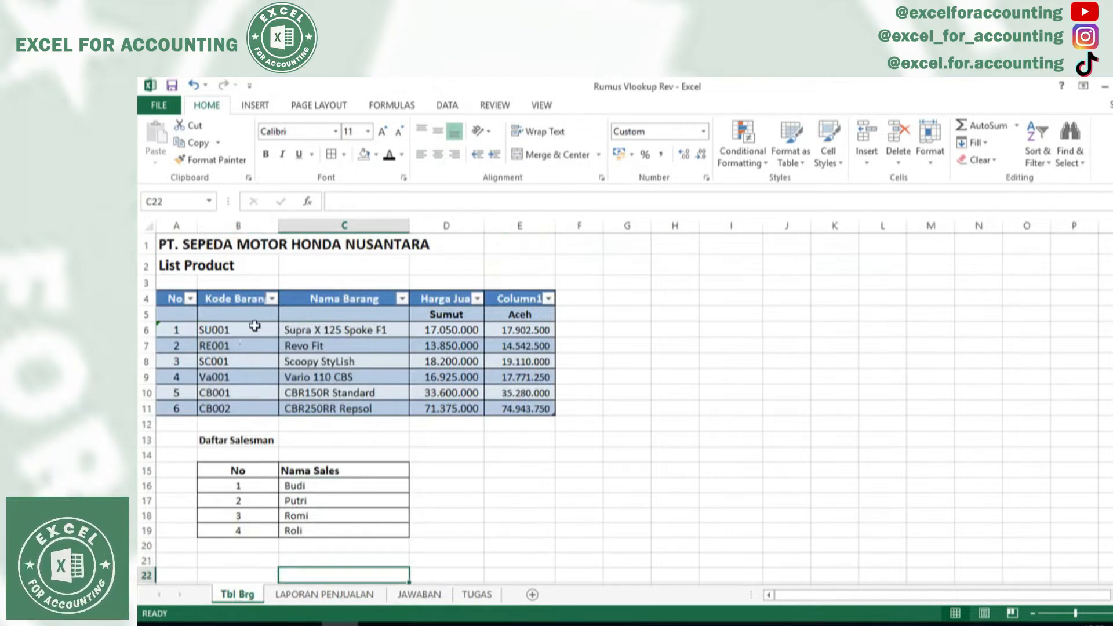
drag(238, 328, 357, 402)
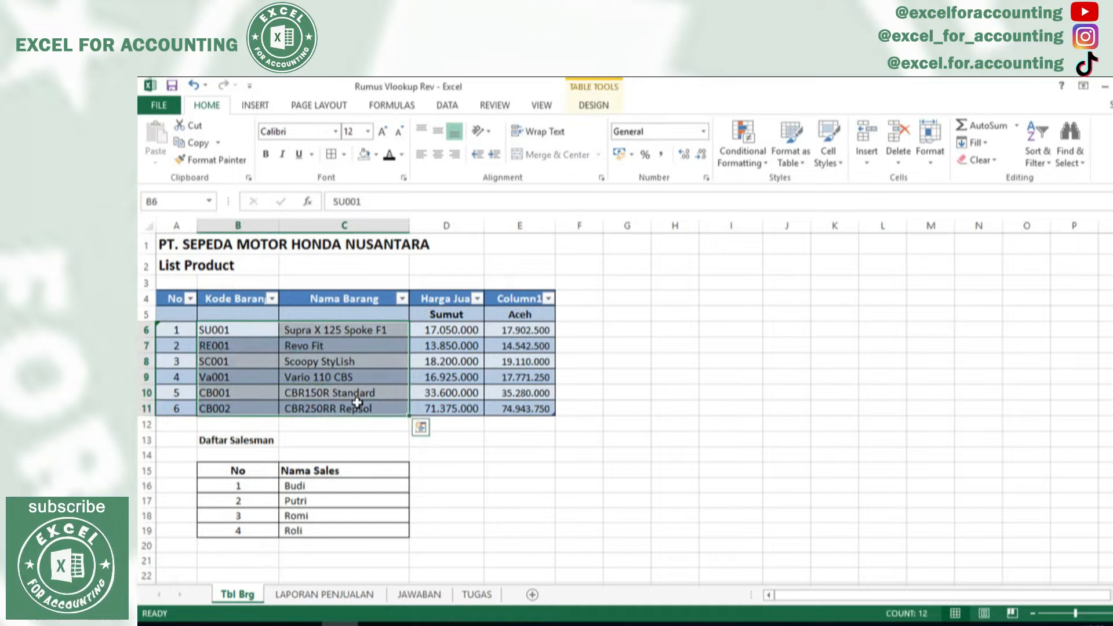
key(ctrl+c)
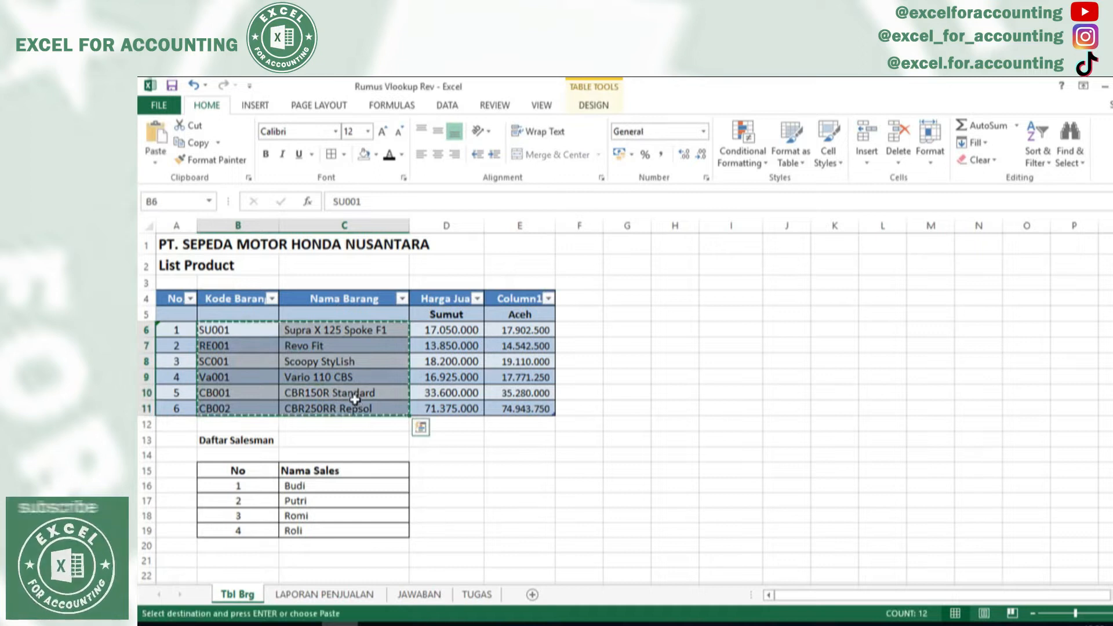
click(476, 594)
click(420, 593)
click(280, 288)
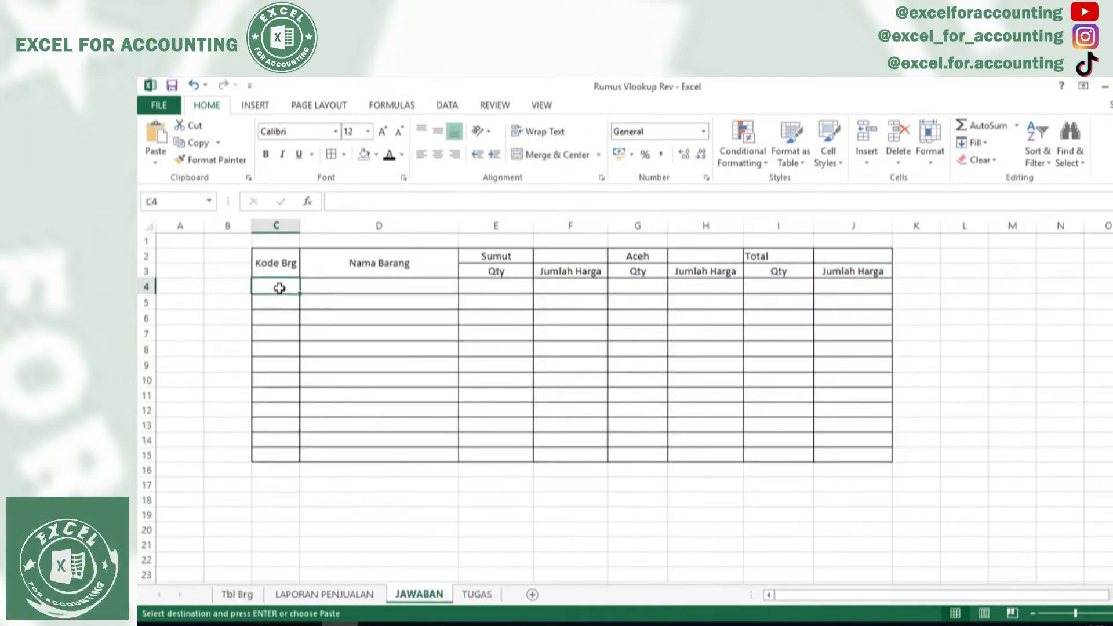
key(ctrl+v)
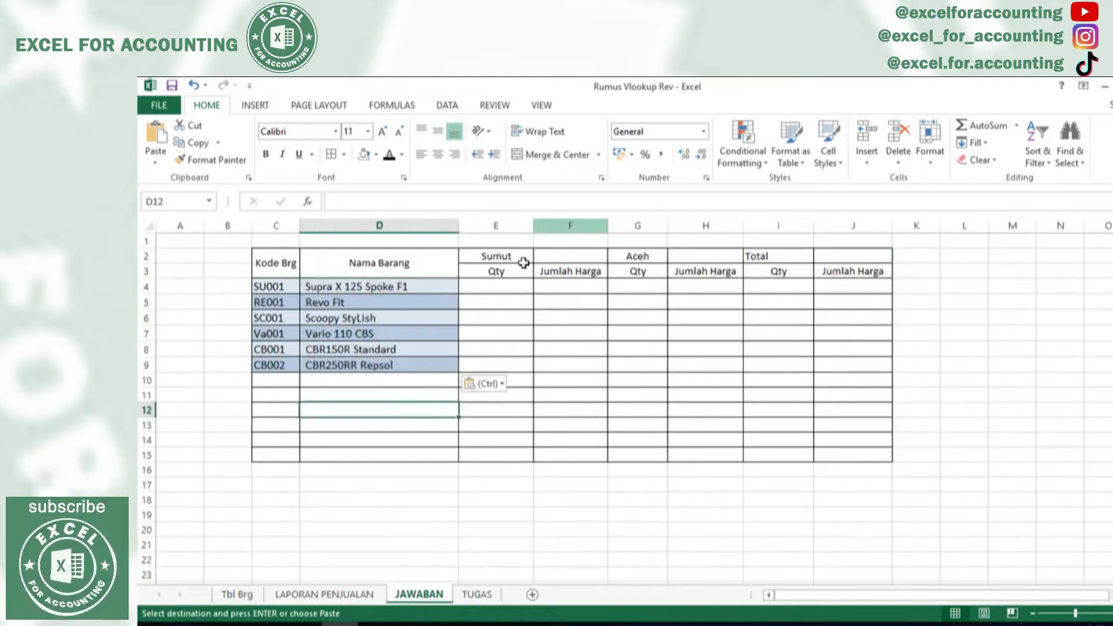
- Start a SUMIFS formula in E4 with the Qty range G4:G210 of LAPORAN PENJUALAN as absolute sum range
click(498, 313)
click(505, 290)
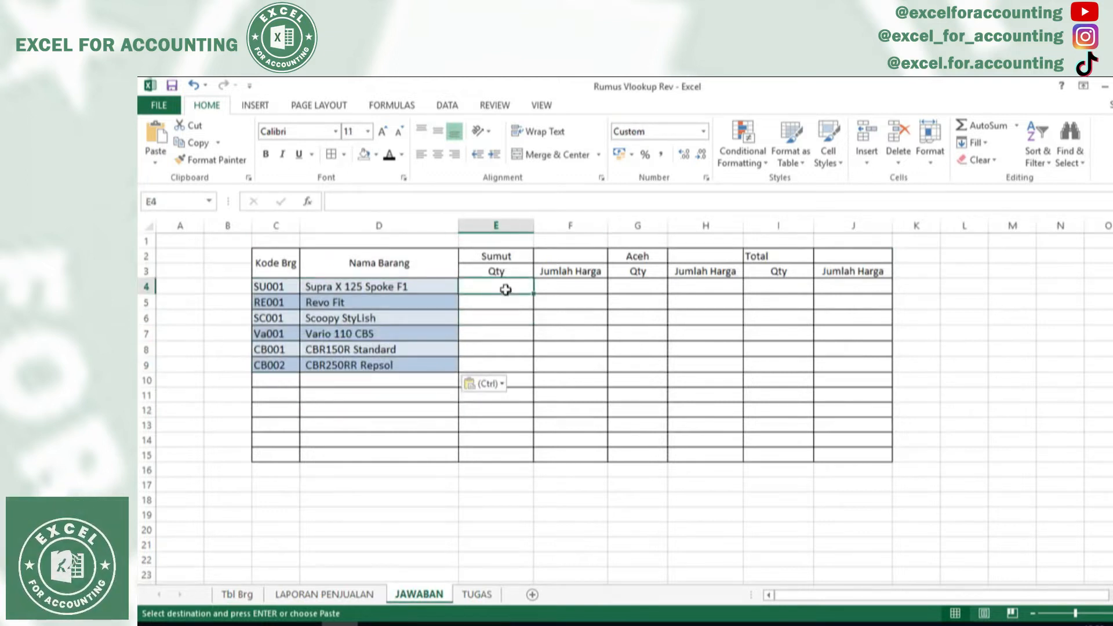
key(Left)
key(Left)
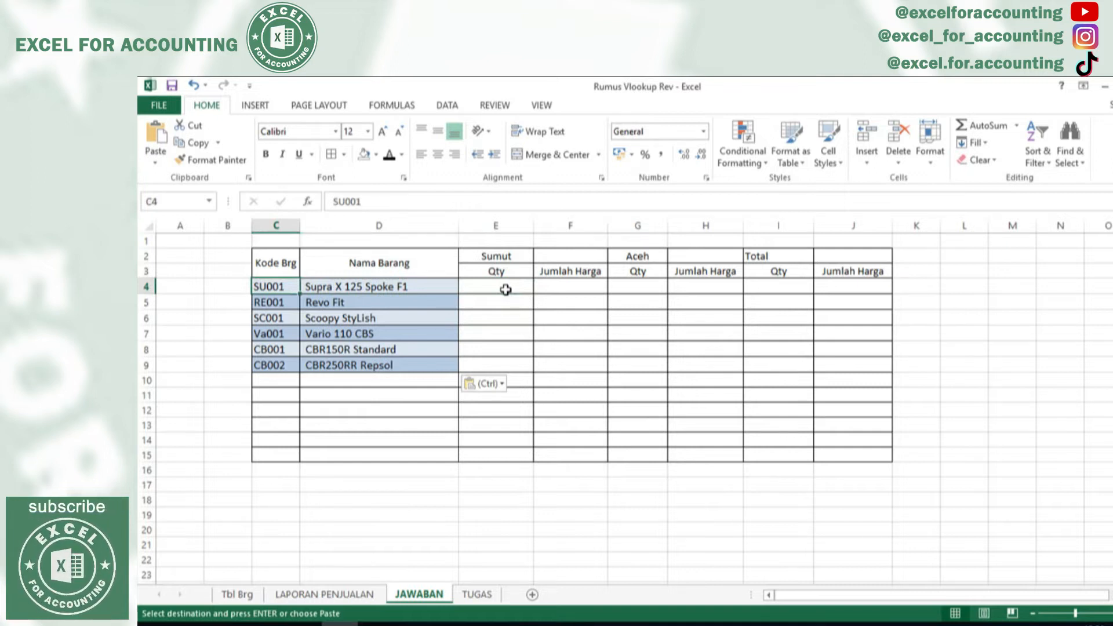
key(Right)
key(Right)
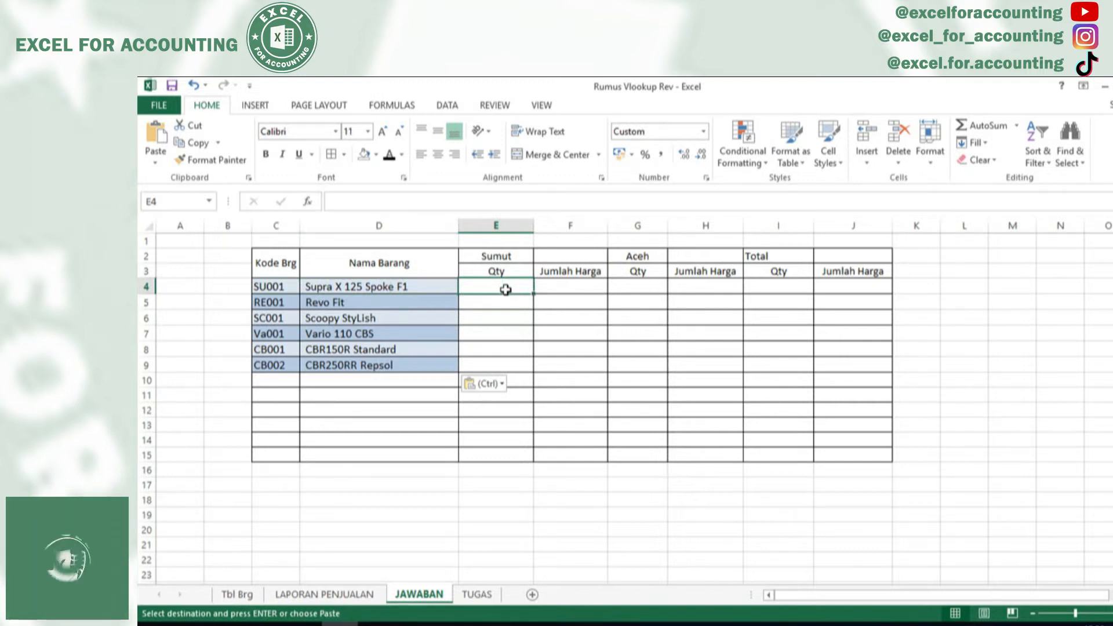
text(=sumifs)
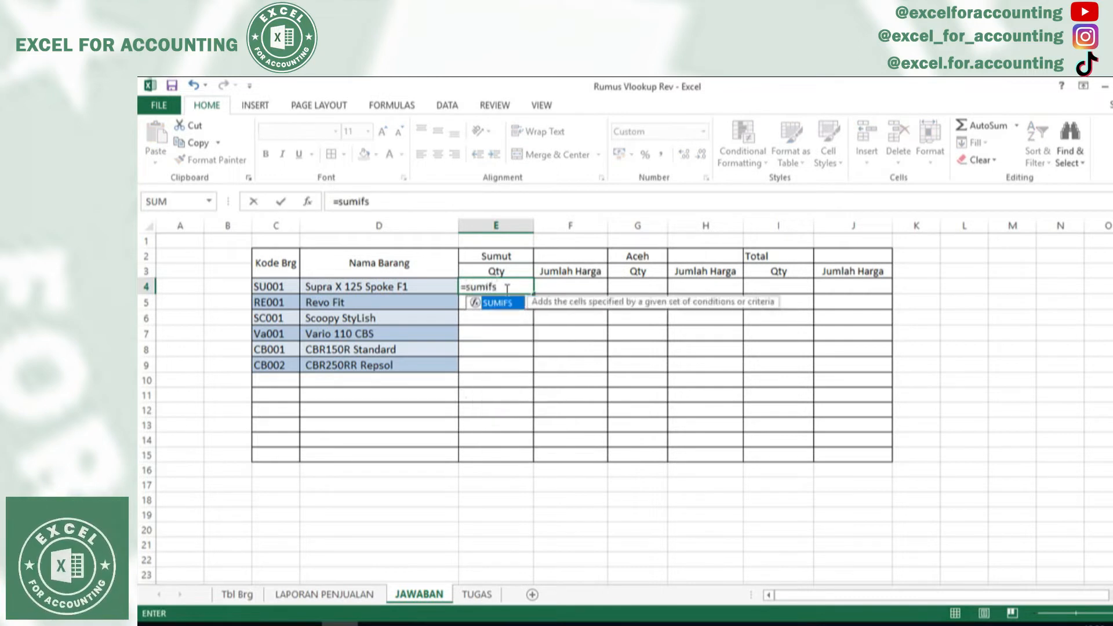
text(()
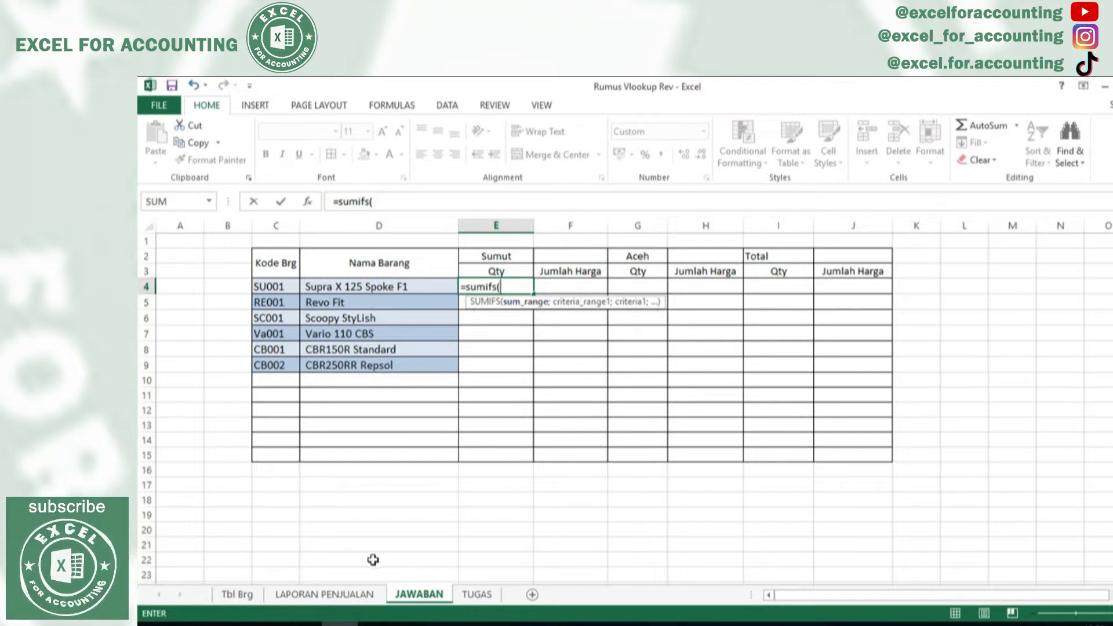
click(336, 596)
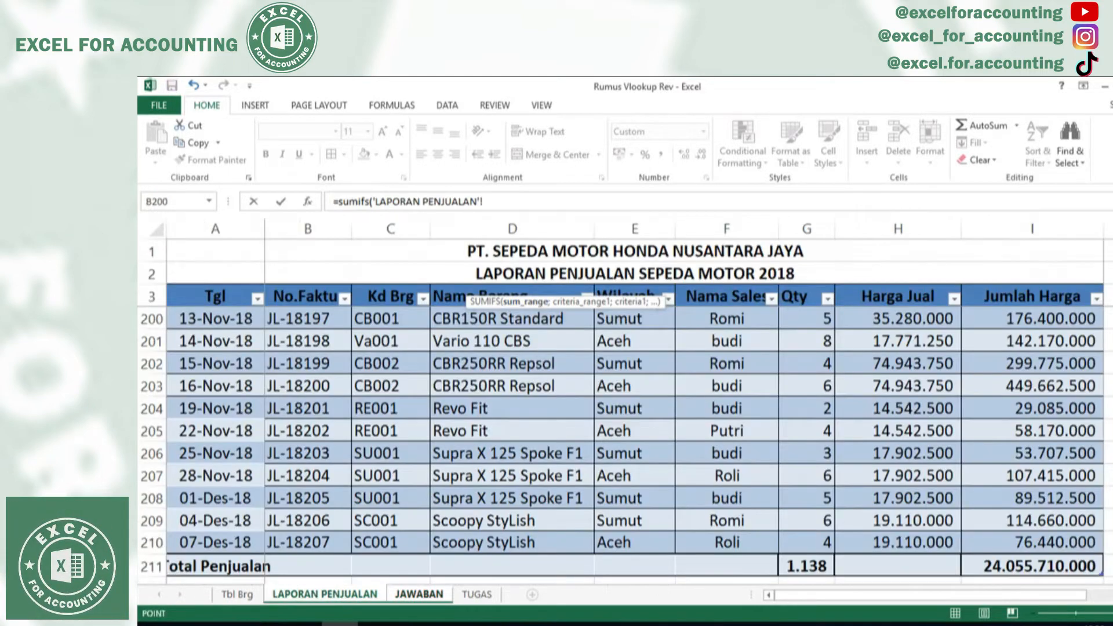
drag(1112, 562, 1112, 255)
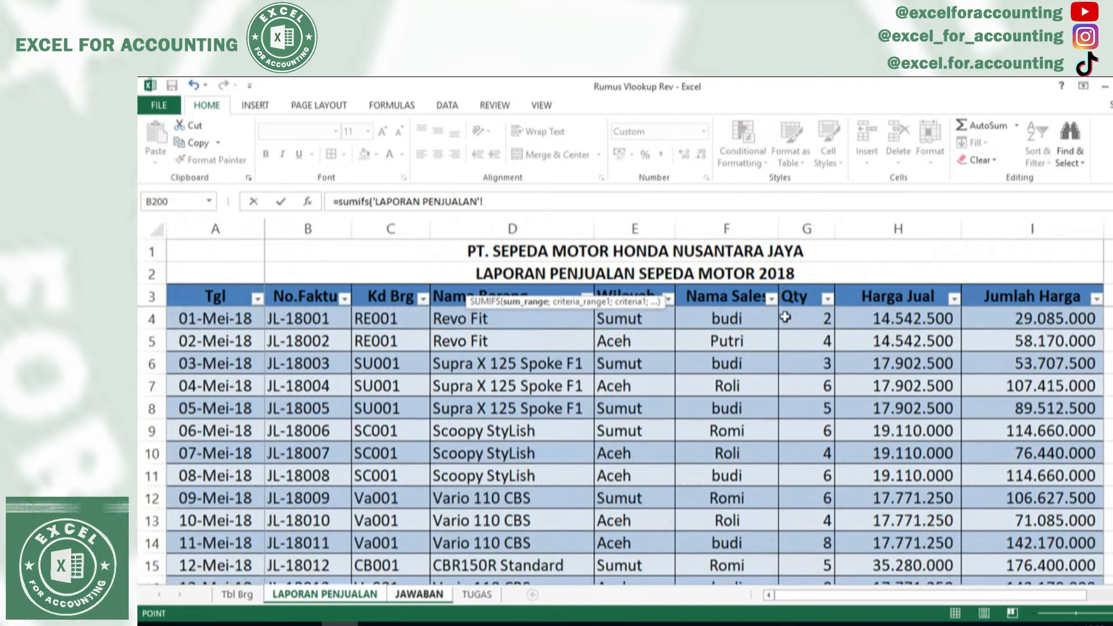
drag(797, 310, 803, 489)
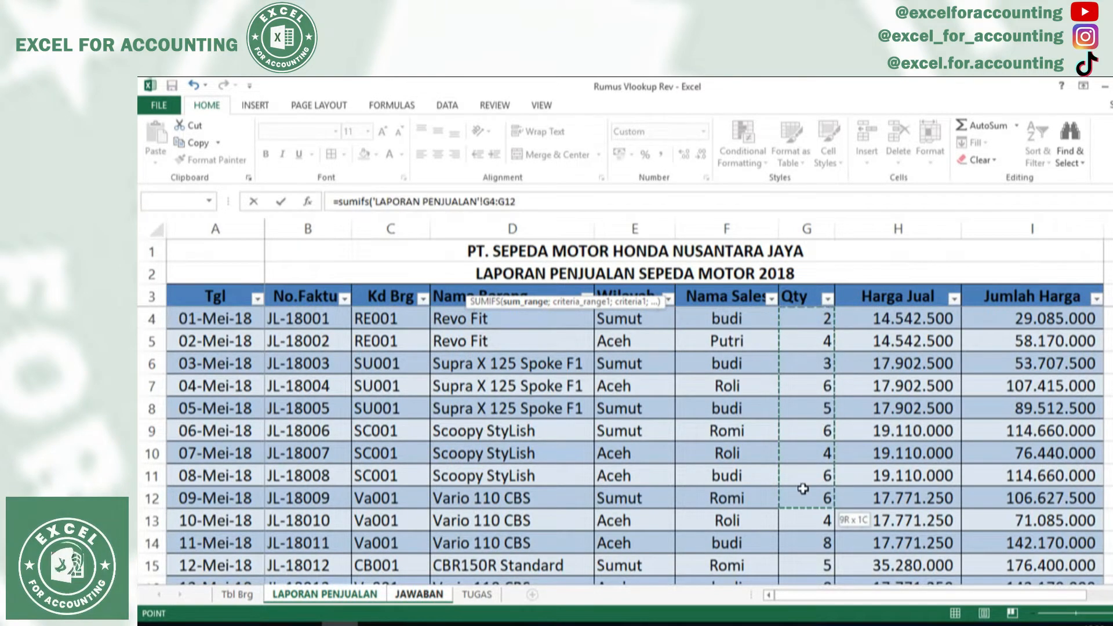
mouse_move(823, 528)
mouse_down()
mouse_move(802, 568)
mouse_move(828, 81)
mouse_move(818, 479)
mouse_move(745, 589)
mouse_move(690, 579)
mouse_move(824, 585)
mouse_move(840, 497)
mouse_move(825, 520)
mouse_up()
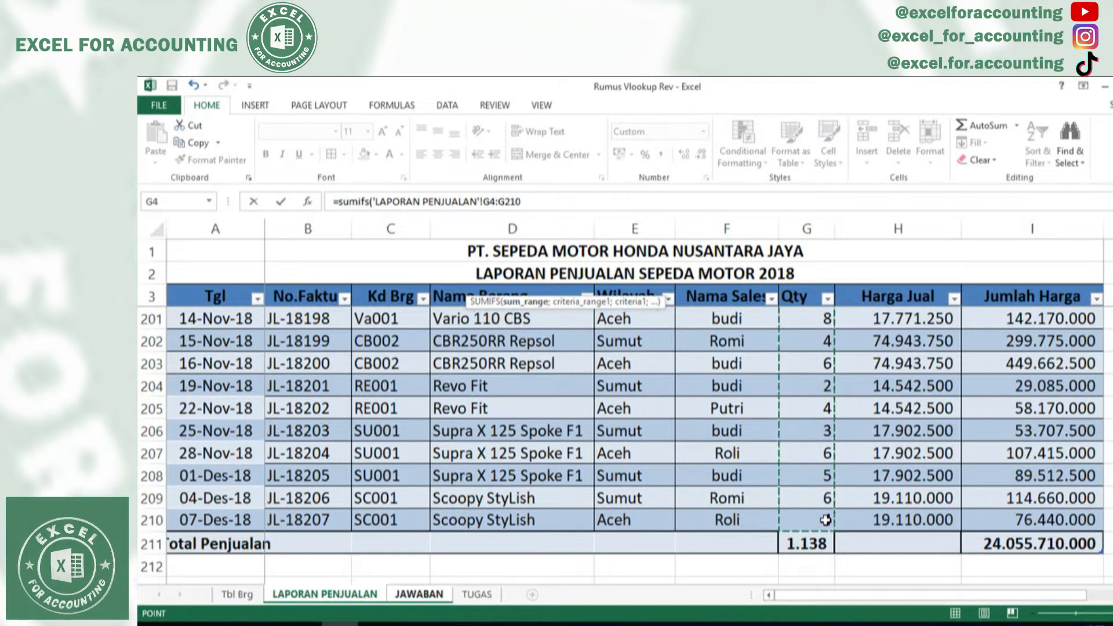
key(F4)
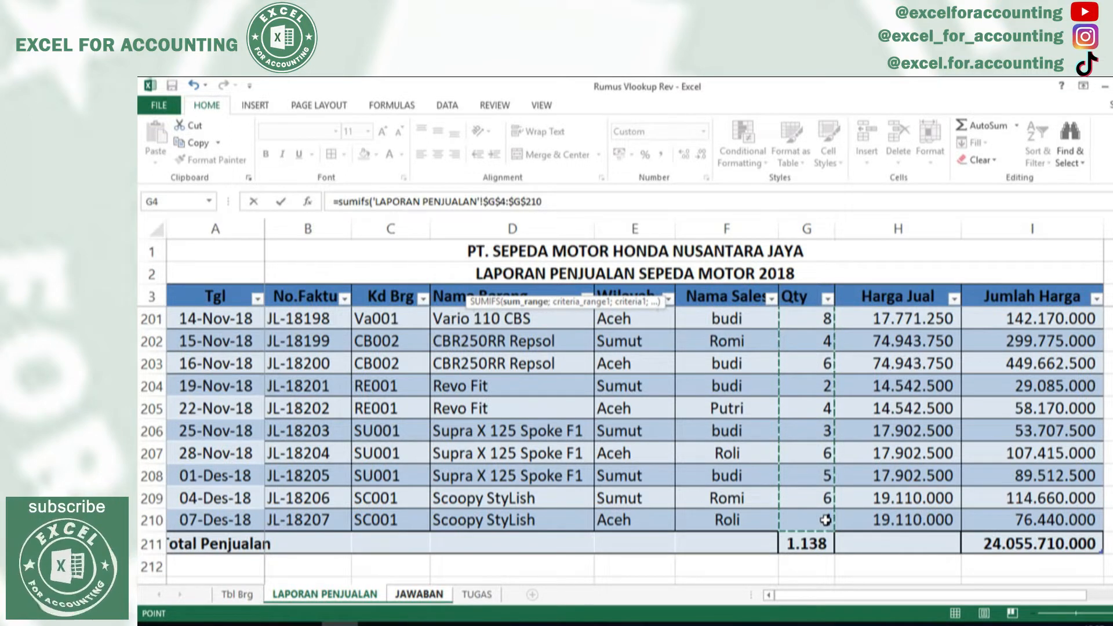
text(;)
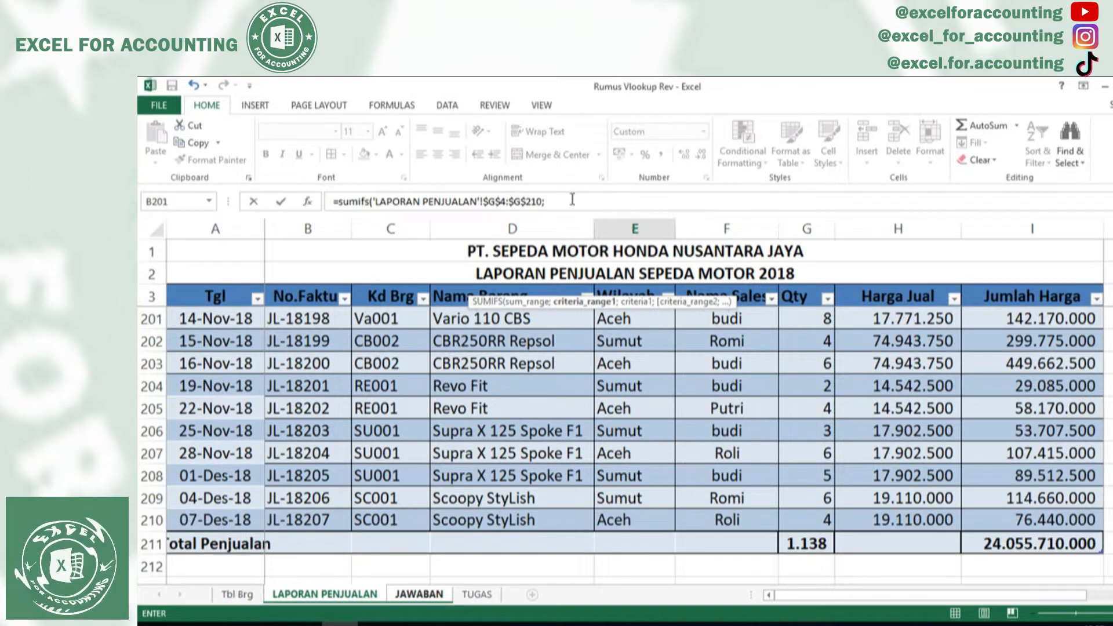
- Add the absolute Kd Brg range C4:C210 of LAPORAN PENJUALAN as first criteria range, with JAWABAN cell C4 as its criterion
click(572, 200)
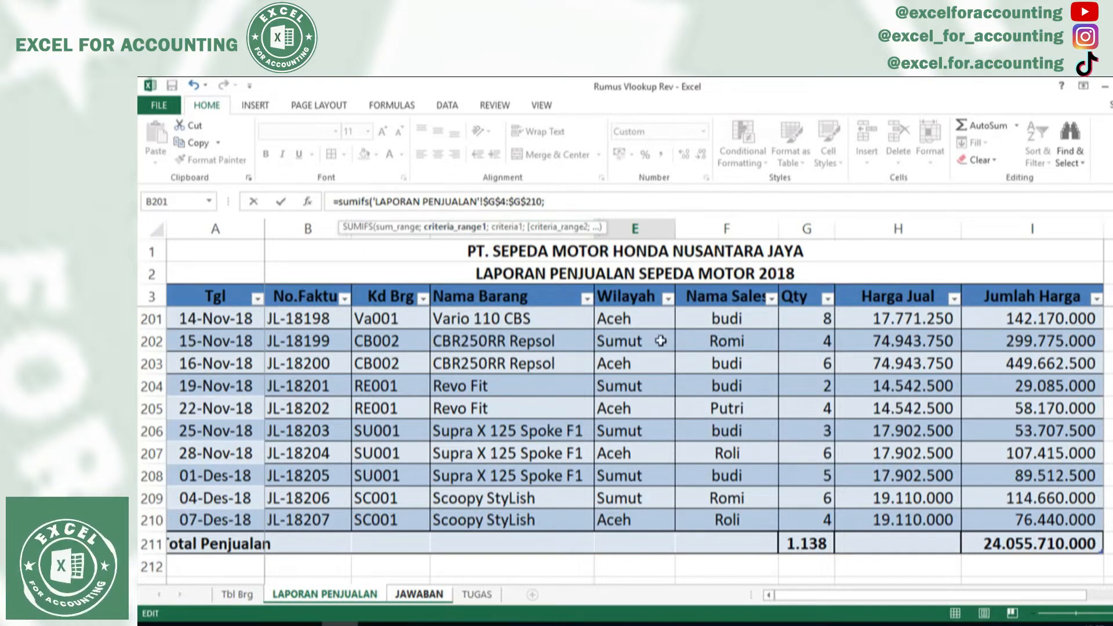
drag(1112, 557, 1112, 256)
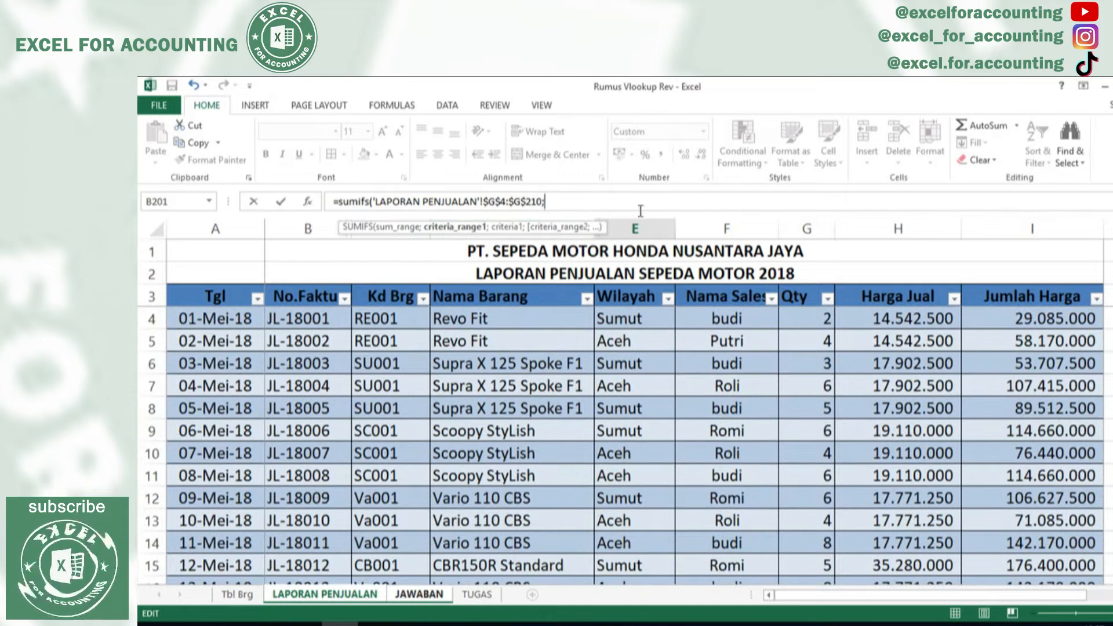
drag(388, 314, 412, 511)
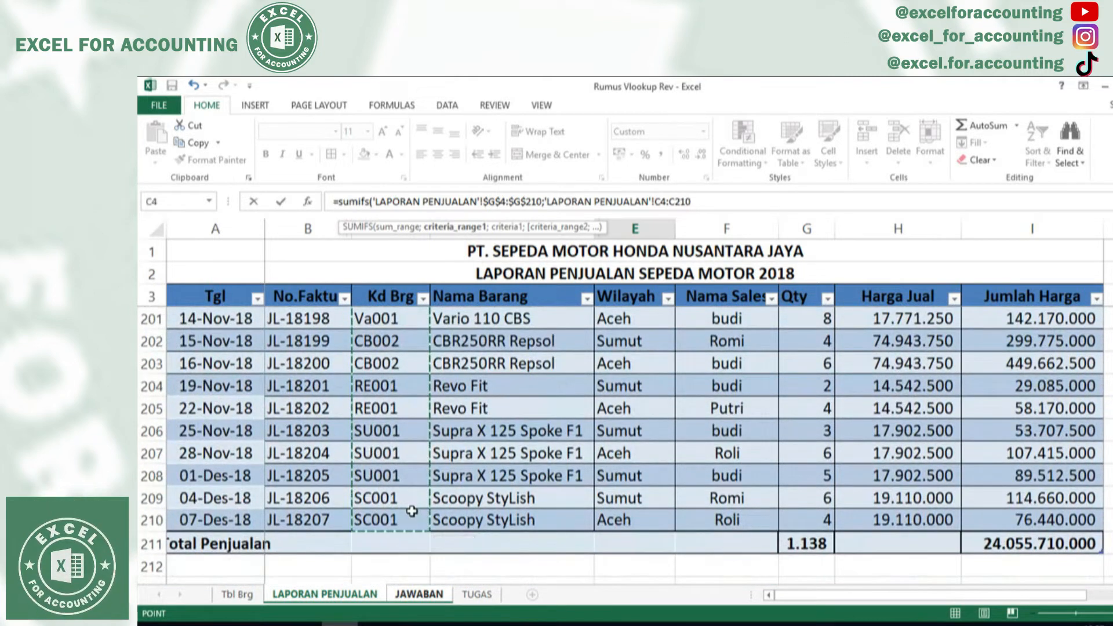
key(F4)
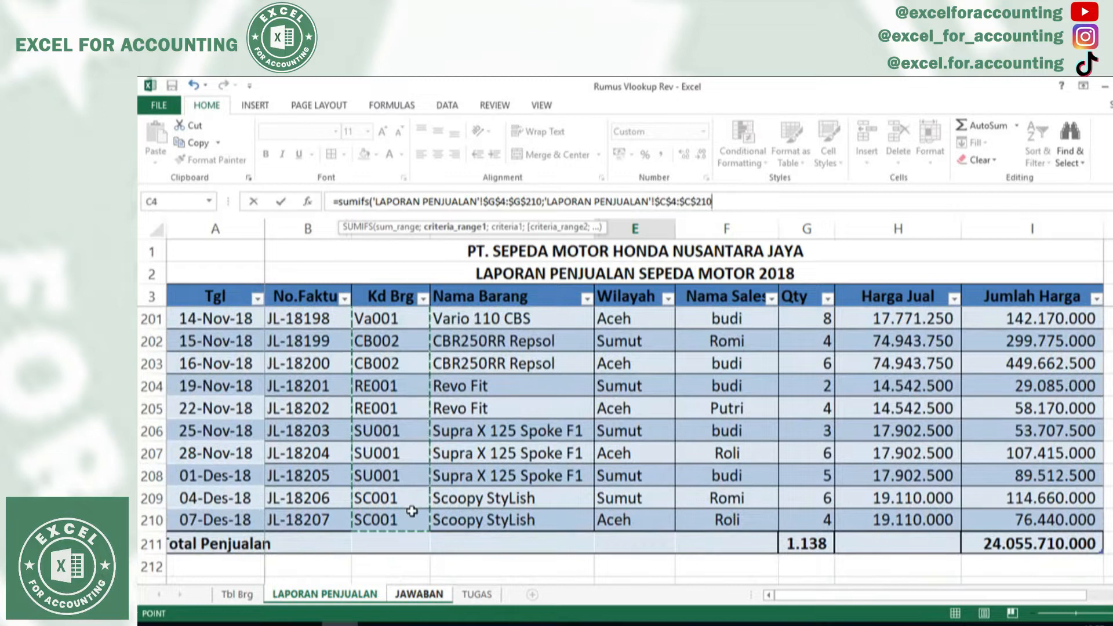
text(;)
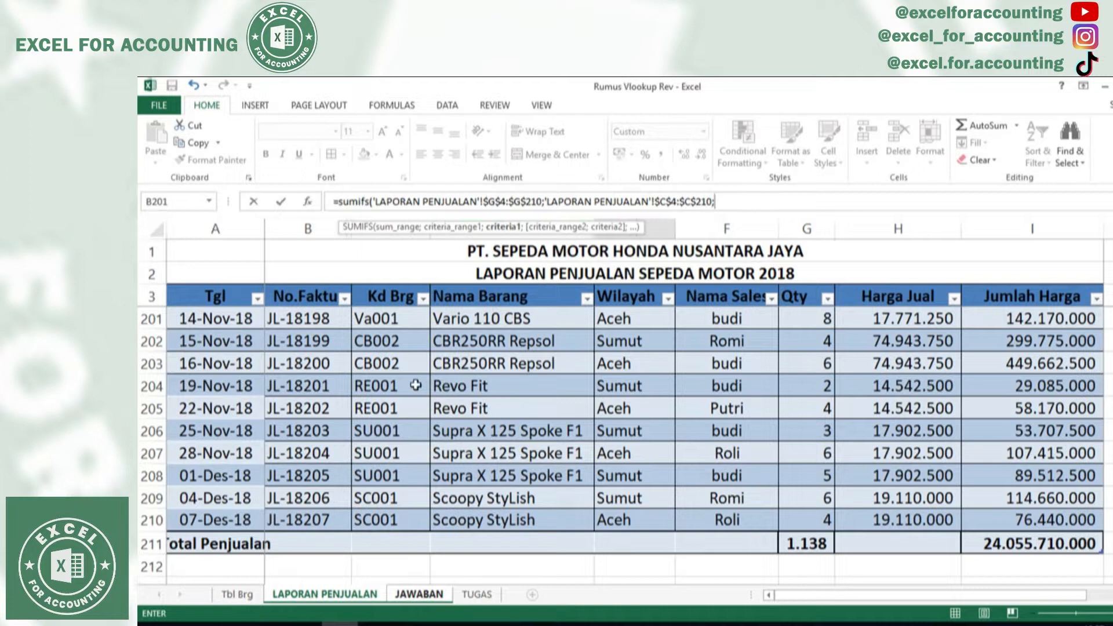
click(419, 594)
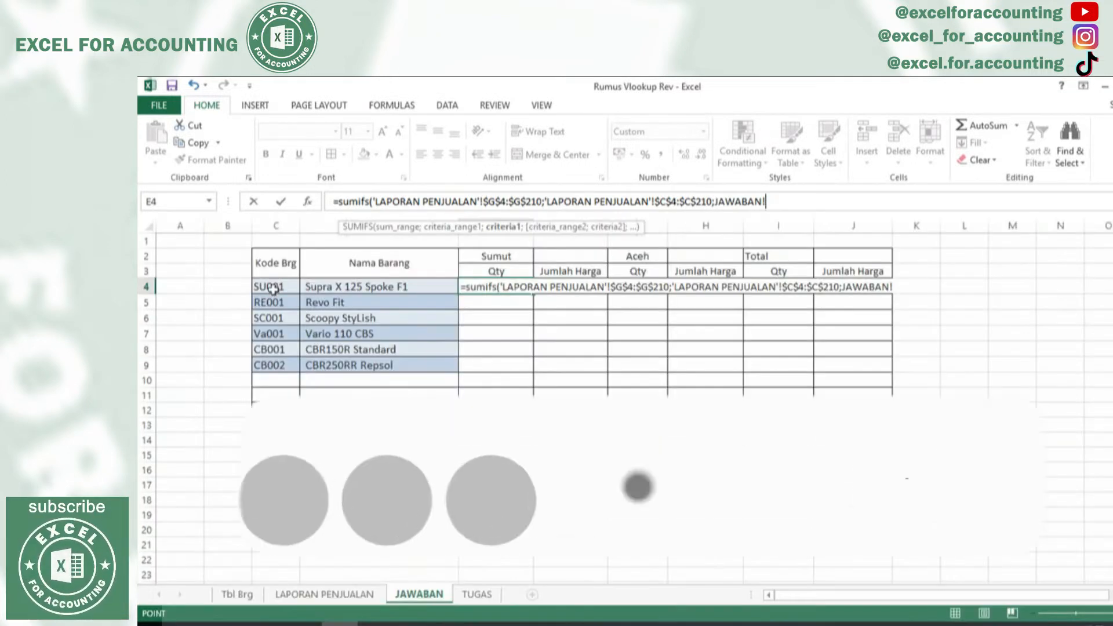
click(274, 288)
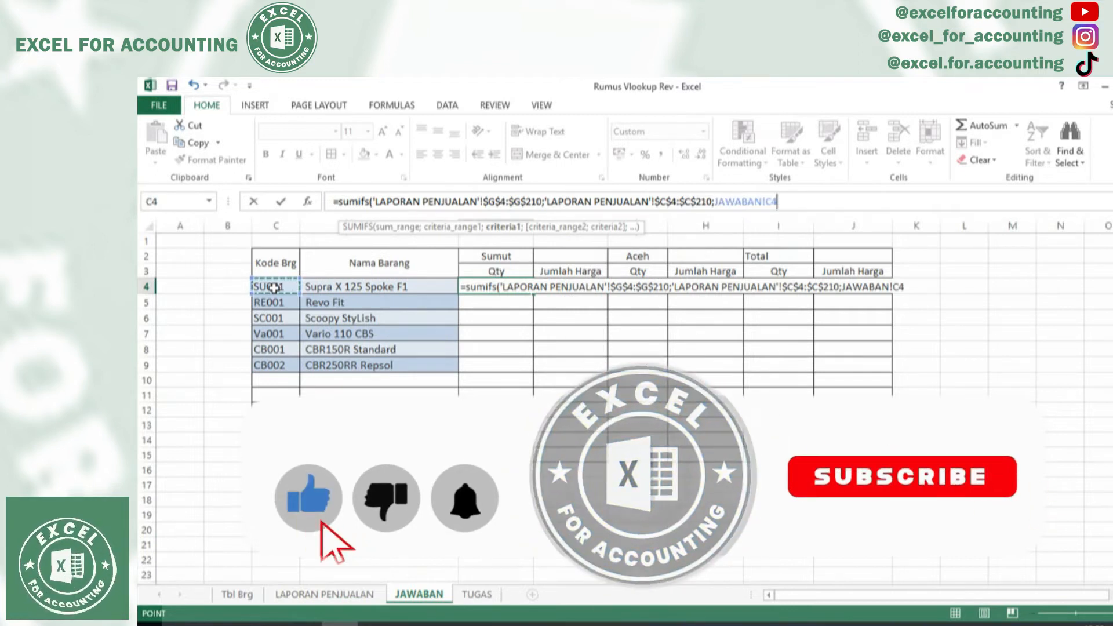
text(;)
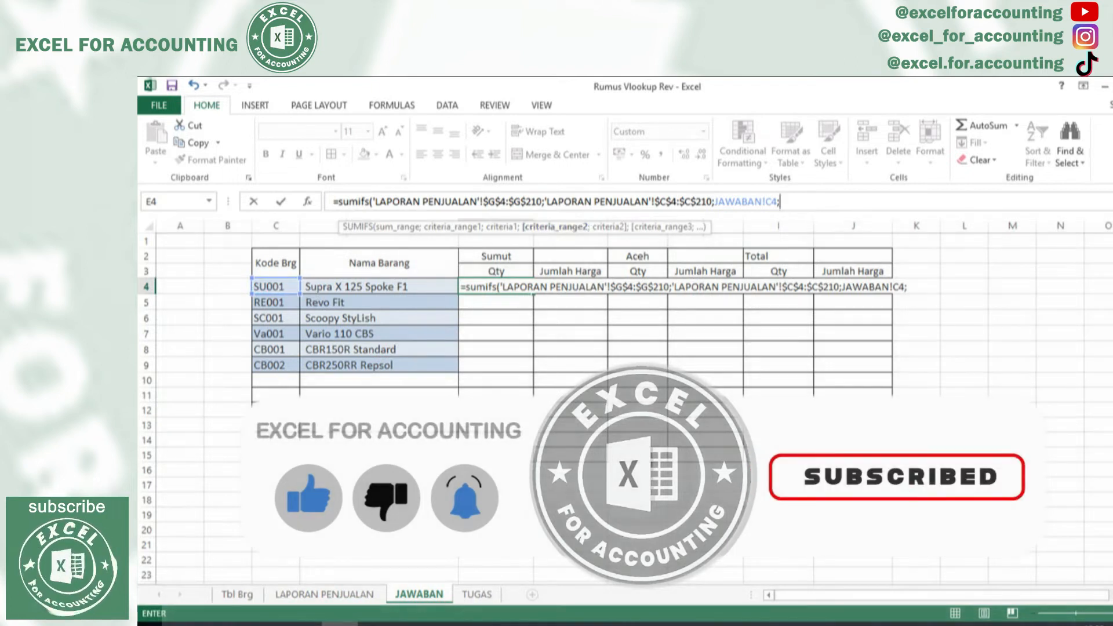
- Add the Wilayah range $E$4:$E$210 of LAPORAN PENJUALAN with JAWABAN $E$2 as second criterion, and complete the formula
click(324, 594)
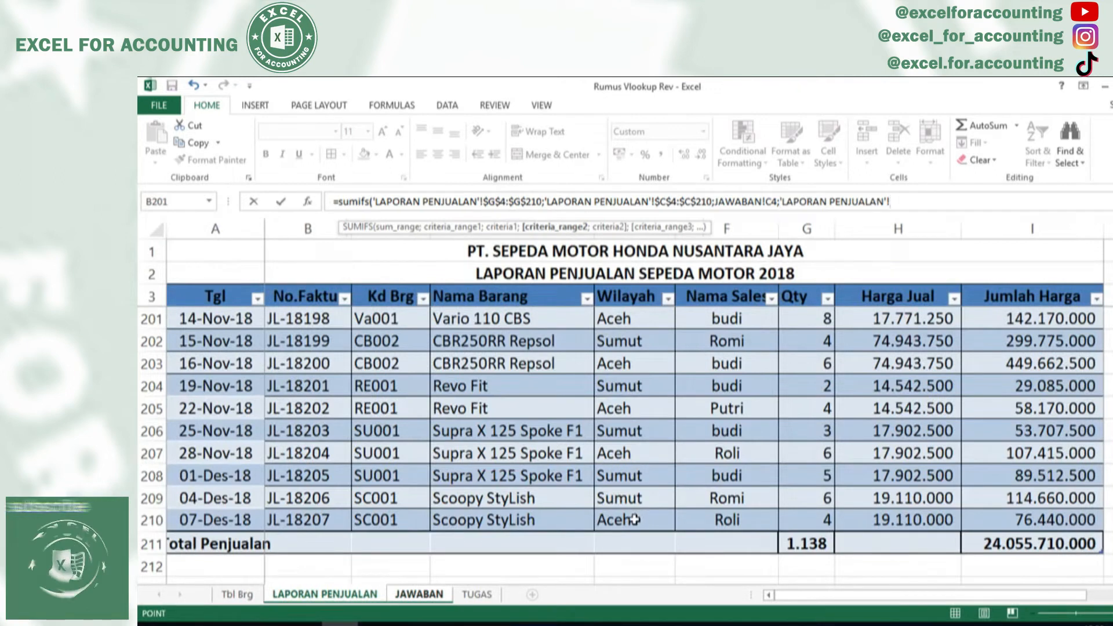
click(635, 520)
drag(650, 435, 632, 323)
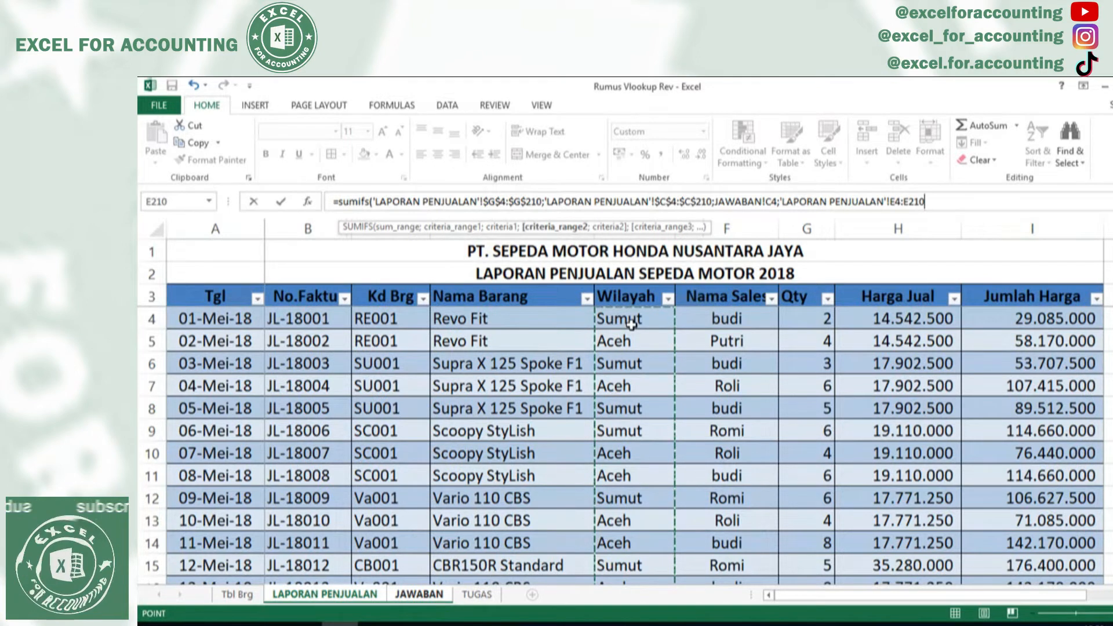
key(F4)
text(;)
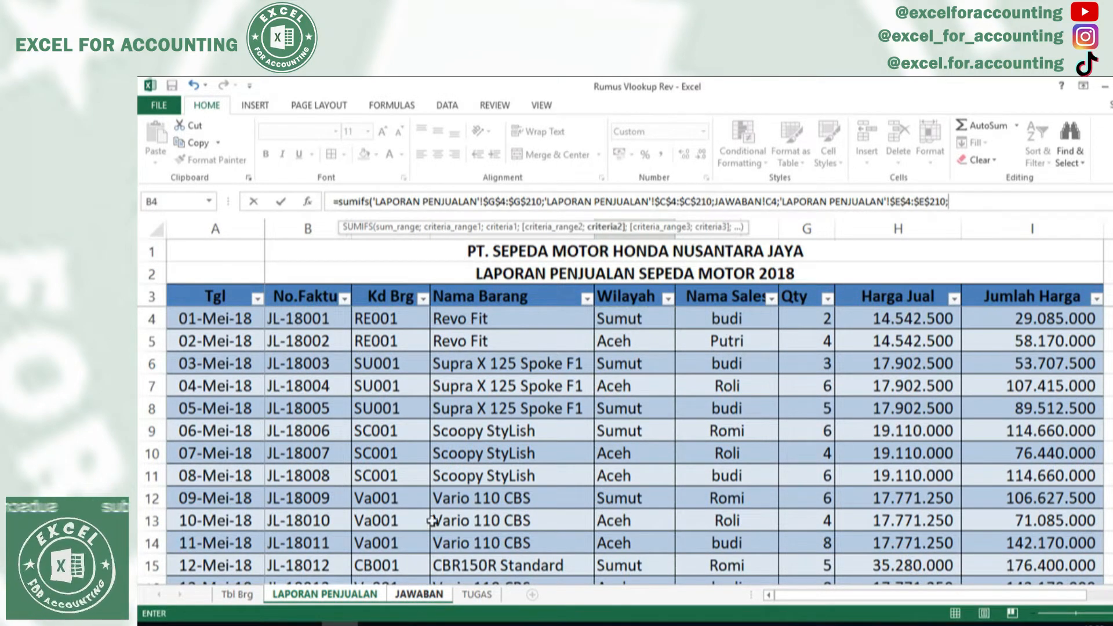
click(420, 598)
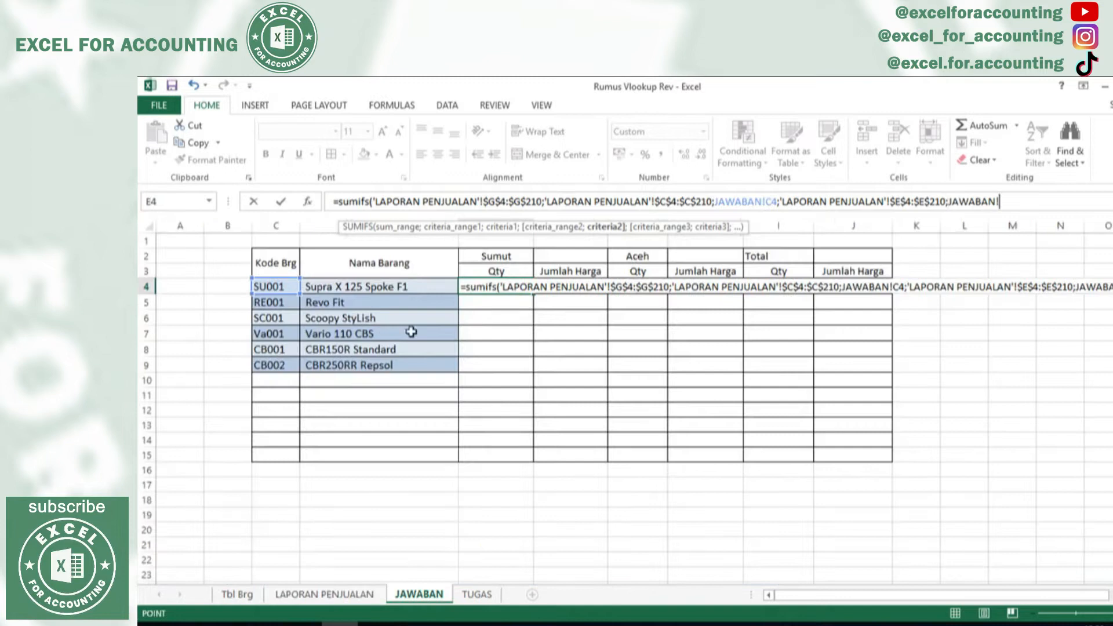
click(500, 255)
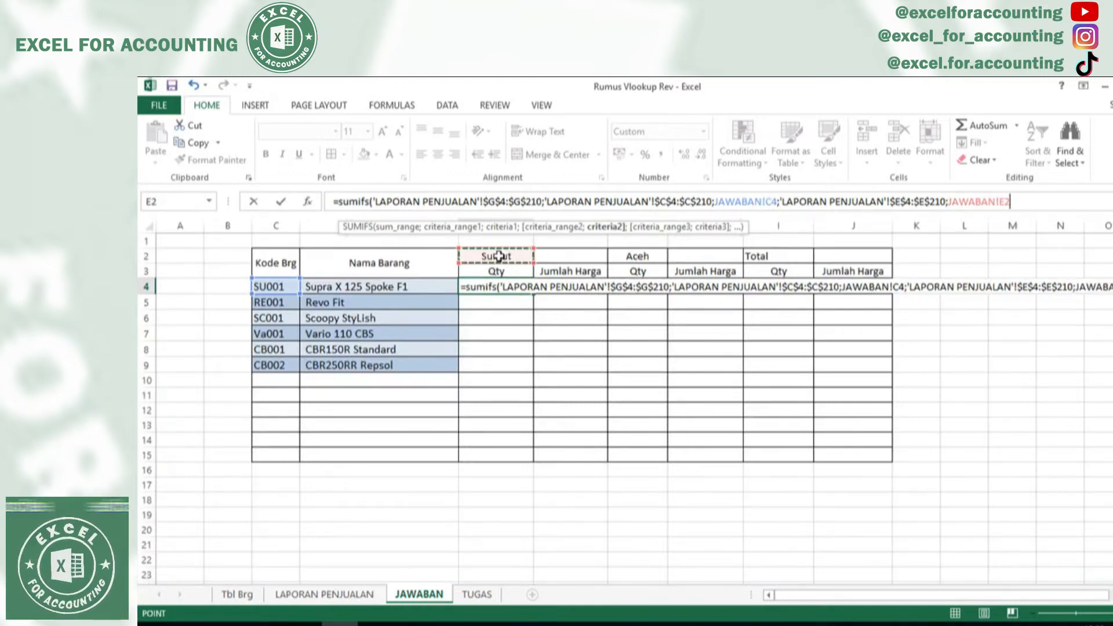
key(F4)
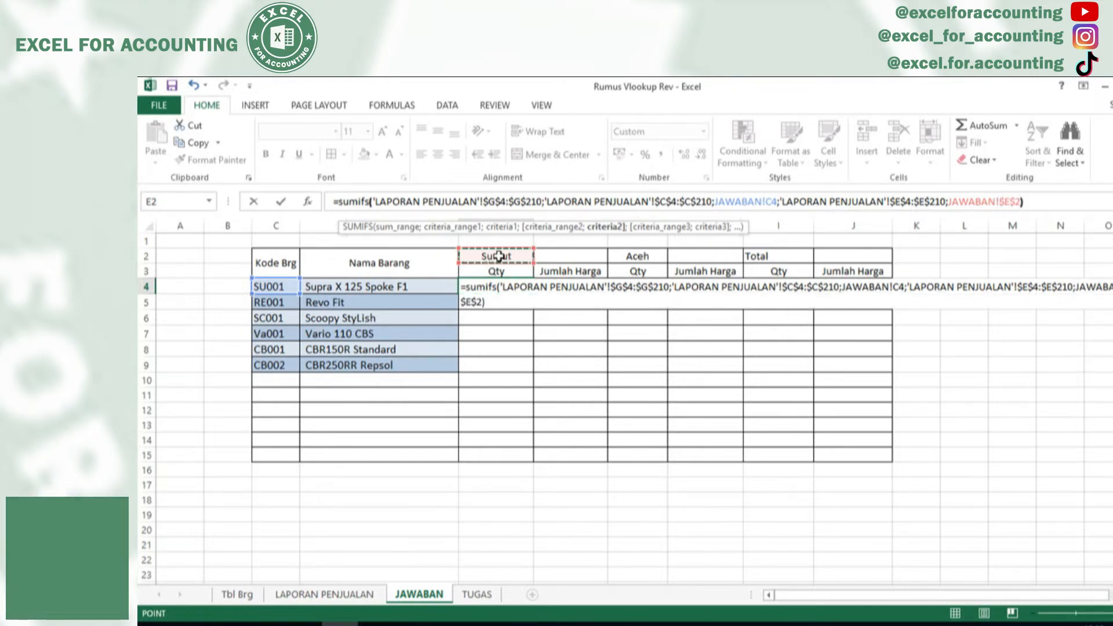
key(Return)
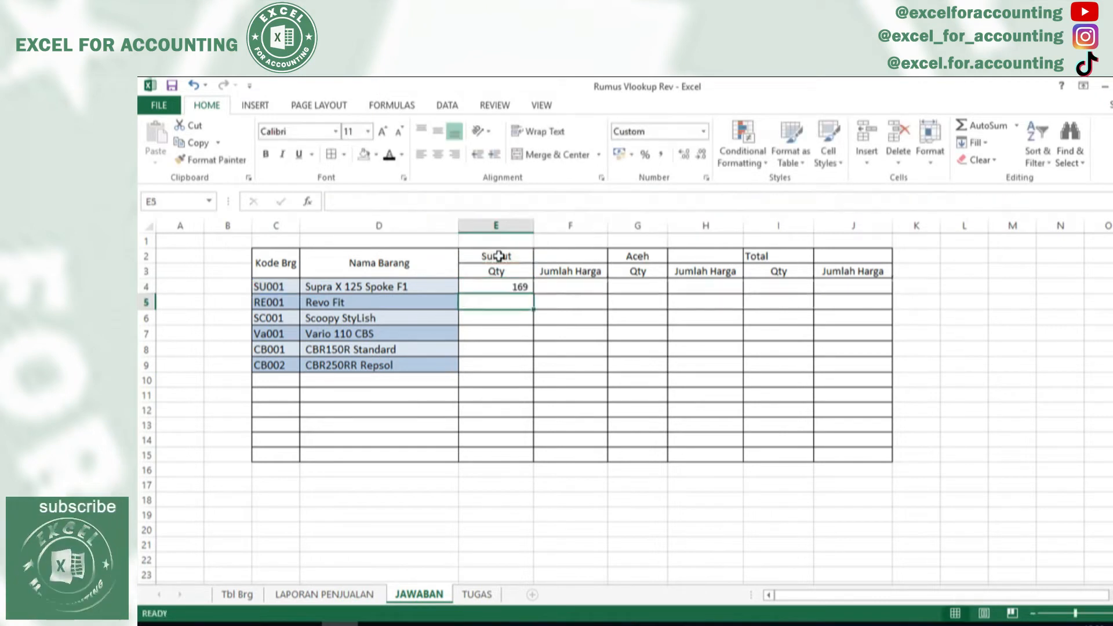
- Fill the Sumut Qty formula from E4 down to E9 for the remaining products
click(524, 288)
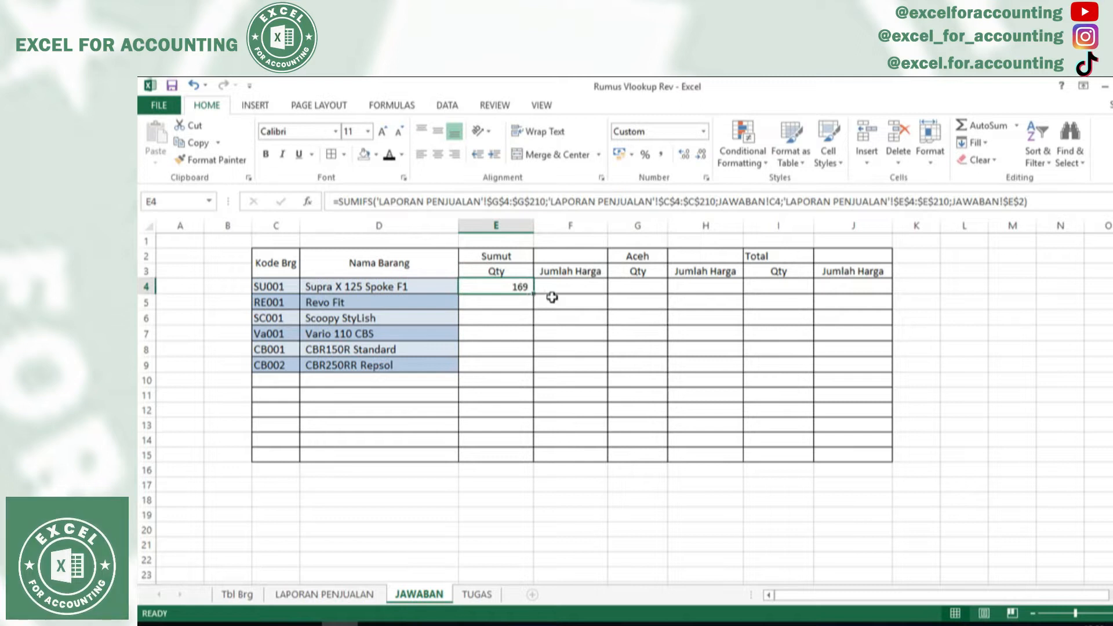
drag(529, 295, 525, 380)
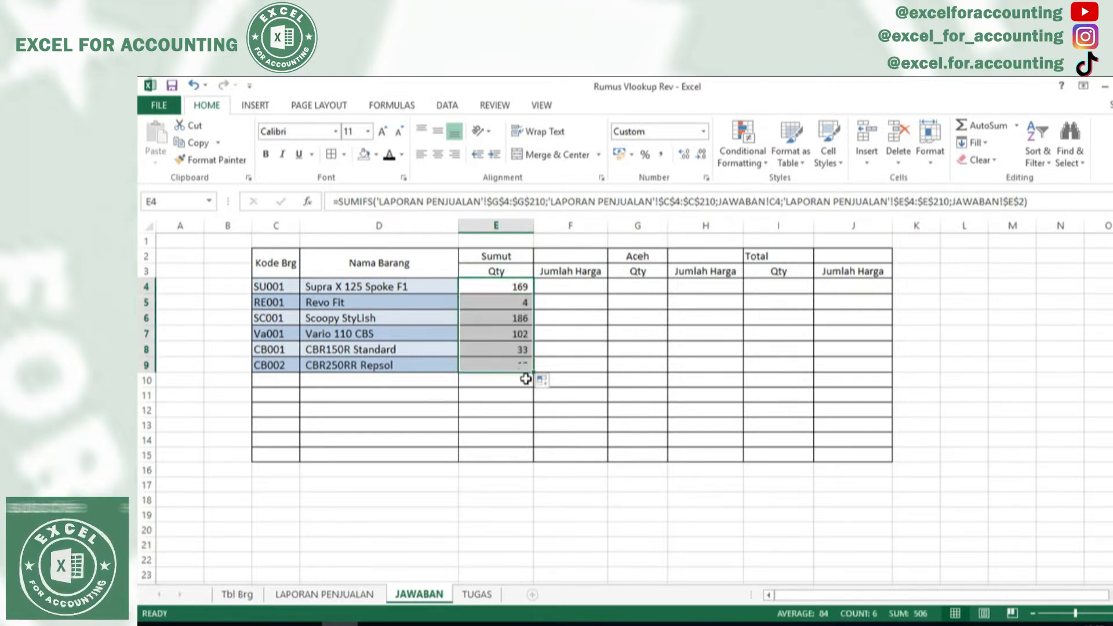
- Delete the unused sheet rows 10 to 14 beneath the product list on JAWABAN
click(350, 423)
drag(379, 378, 423, 434)
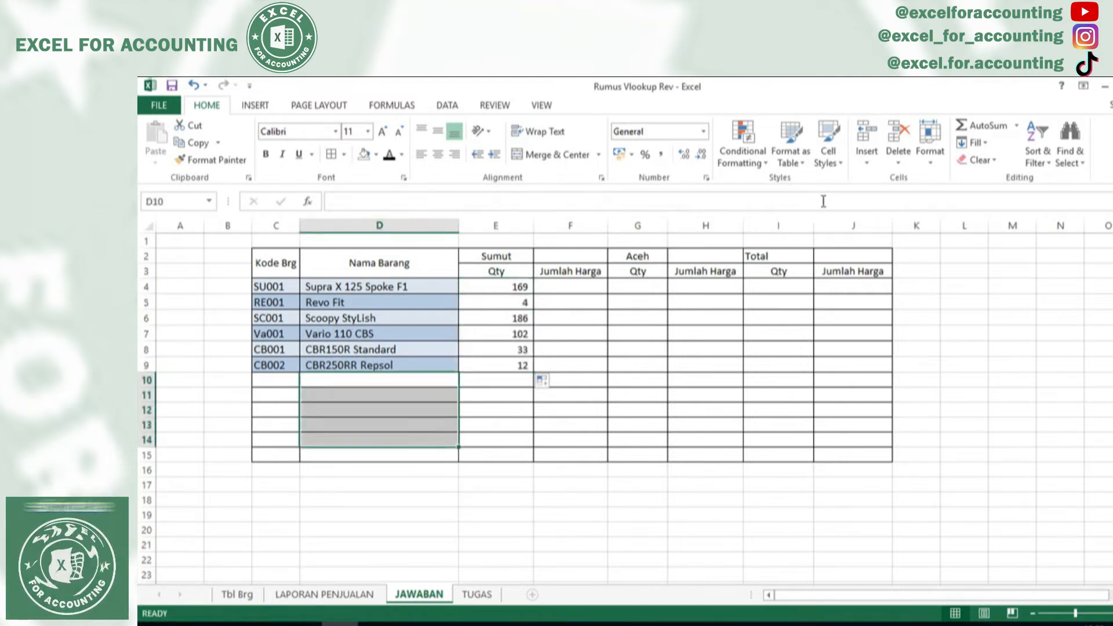
click(897, 163)
click(927, 203)
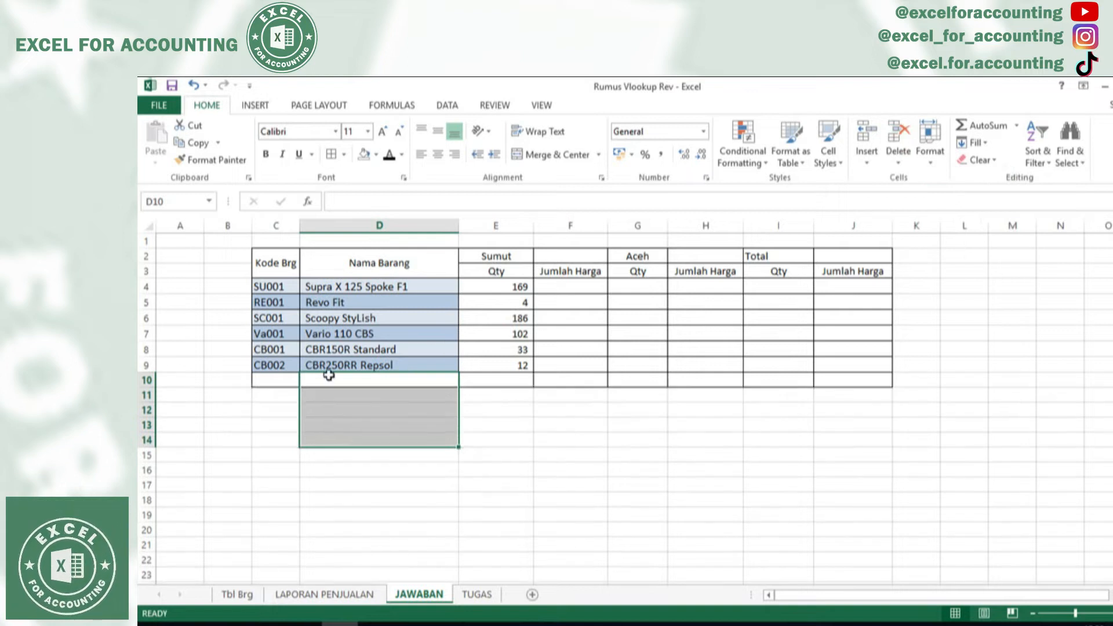
- Label D10 as "total" and sum the Sumut Qty range E4:E9 in E10
click(326, 378)
text(total)
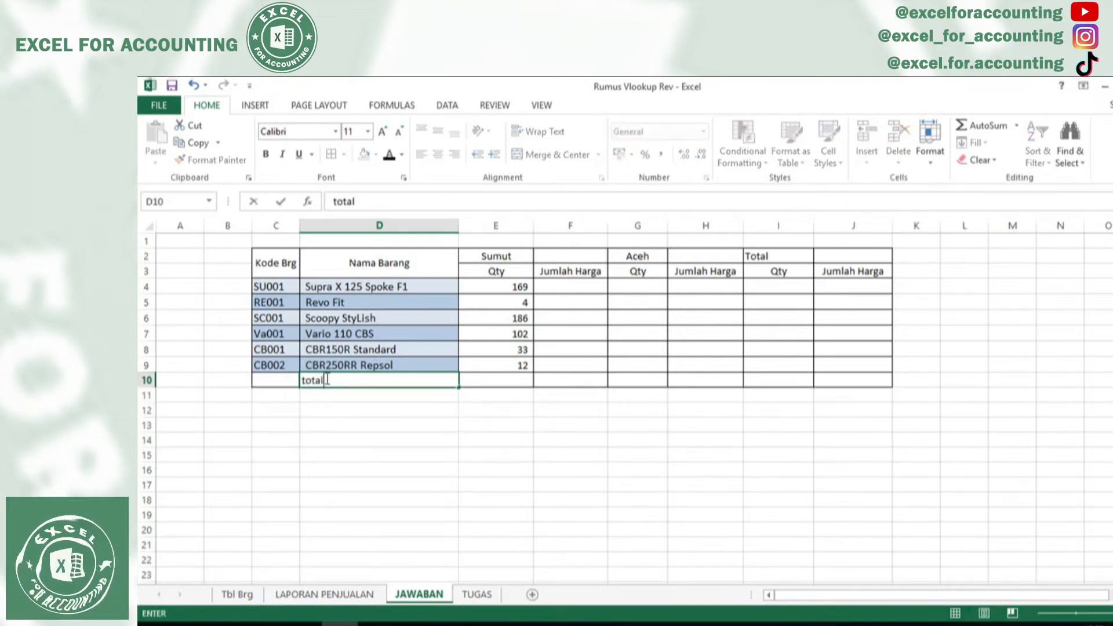
click(495, 383)
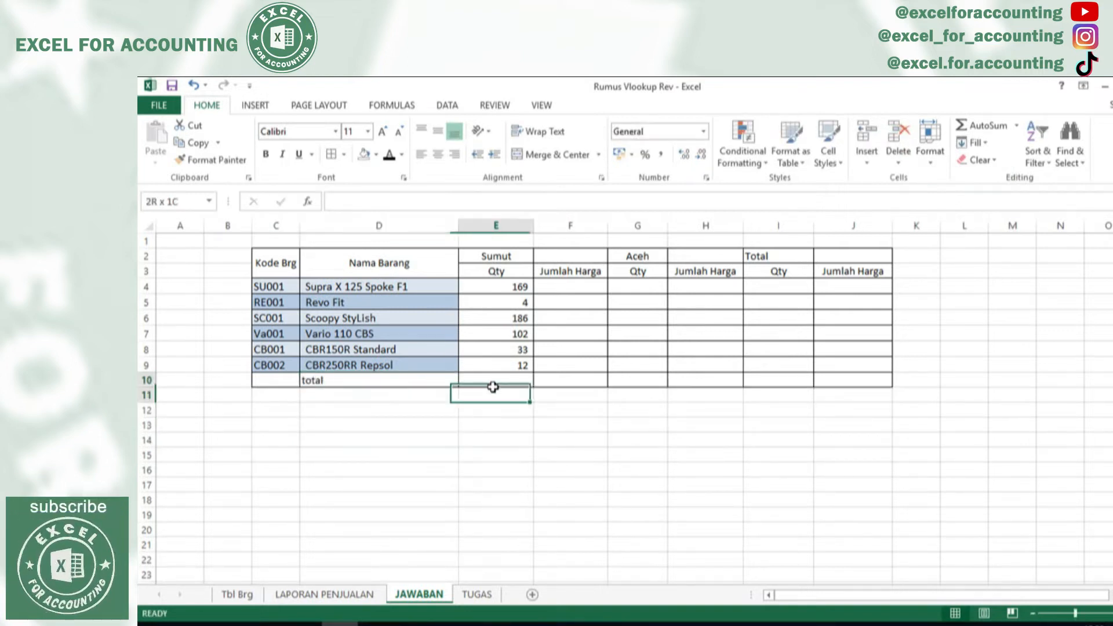
text(=s)
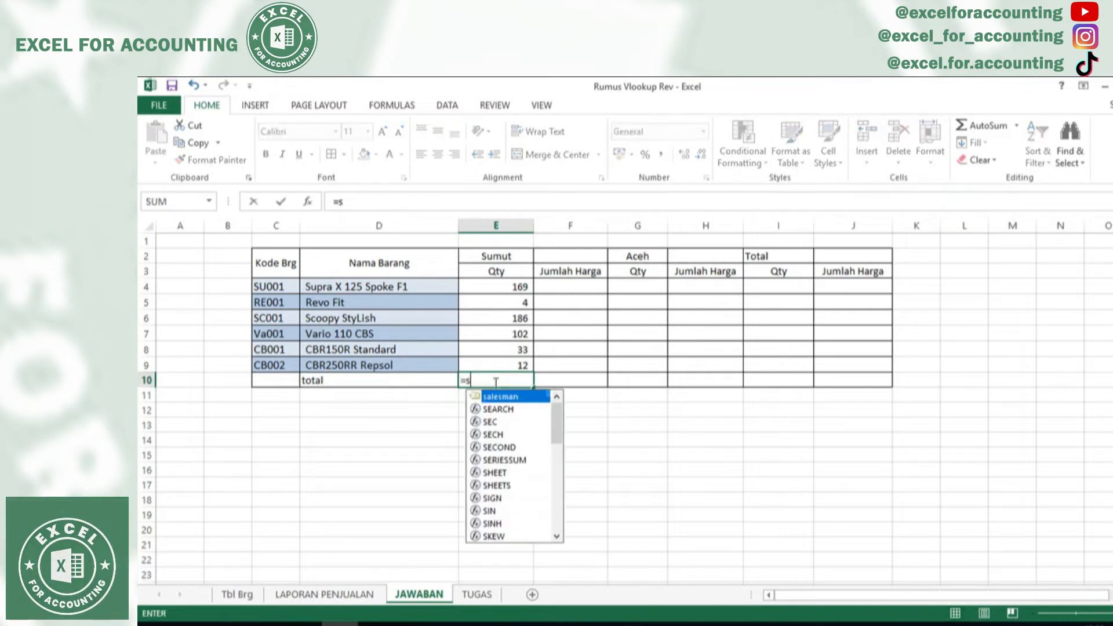
text(um()
drag(504, 286, 497, 369)
text())
key(Return)
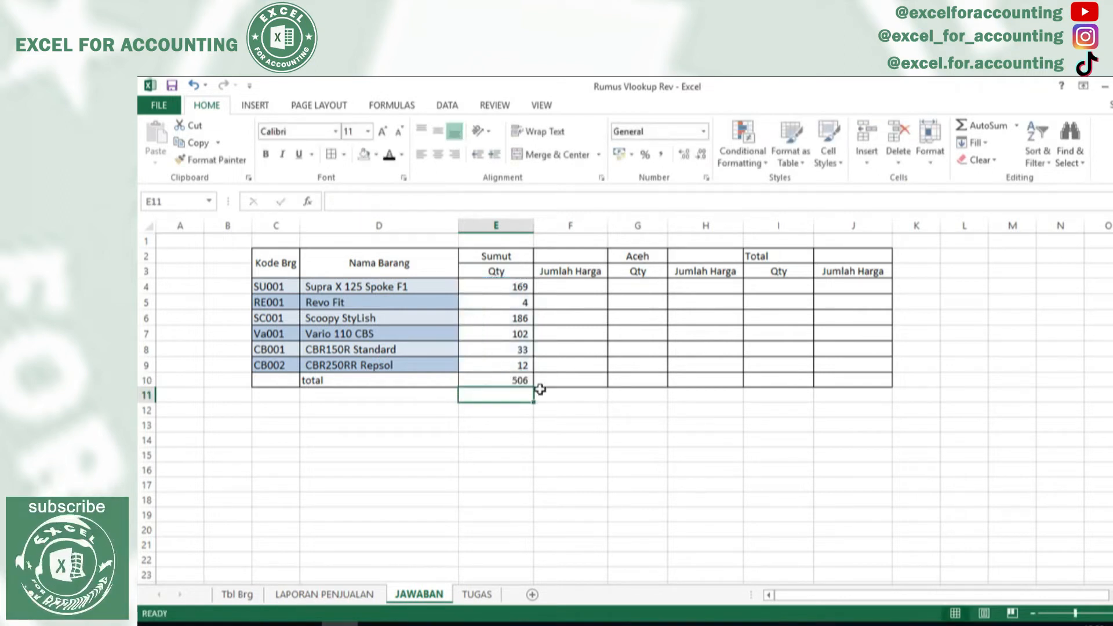
- Fill the total formula from E10 across to J10
click(521, 380)
drag(532, 387, 869, 374)
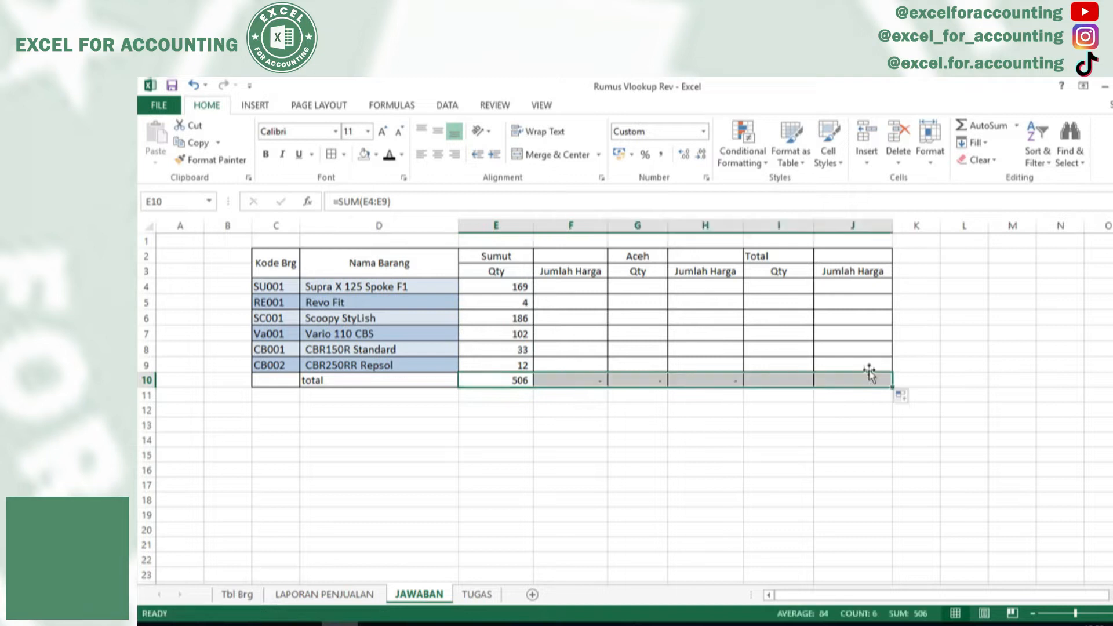
click(623, 472)
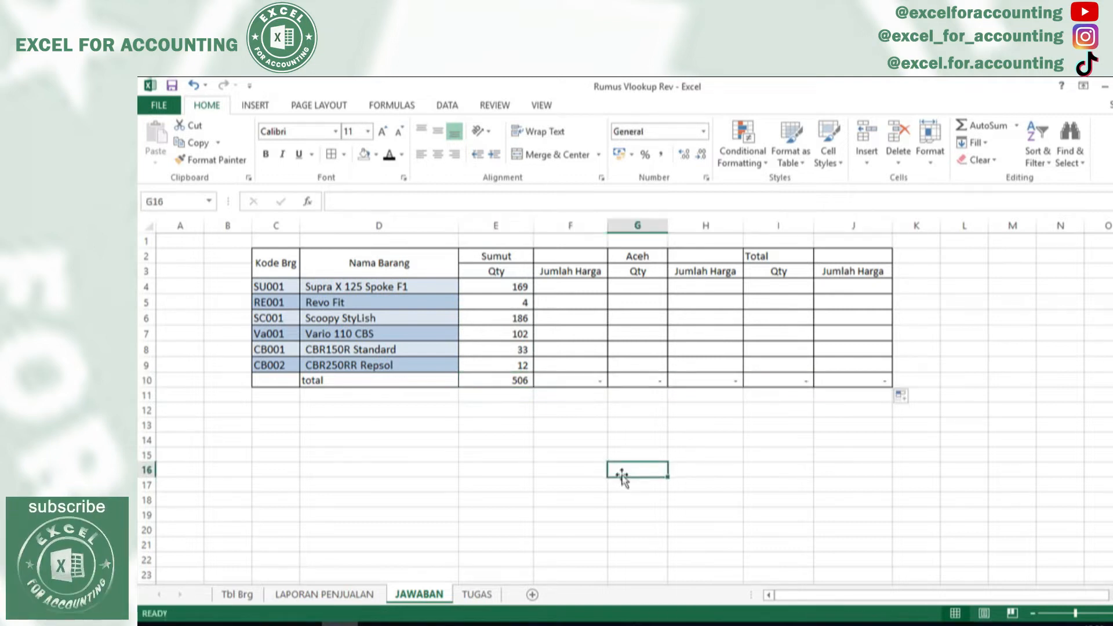
- Review the Sumut Qty SUMIFS formula in E4 and the ranges it references
click(568, 290)
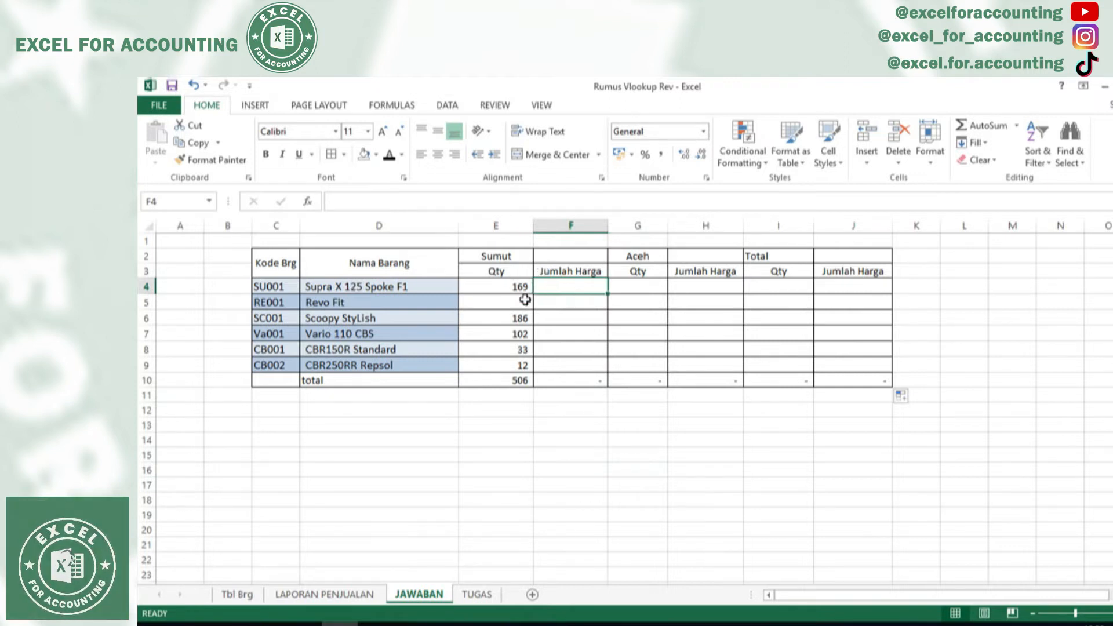
double_click(519, 286)
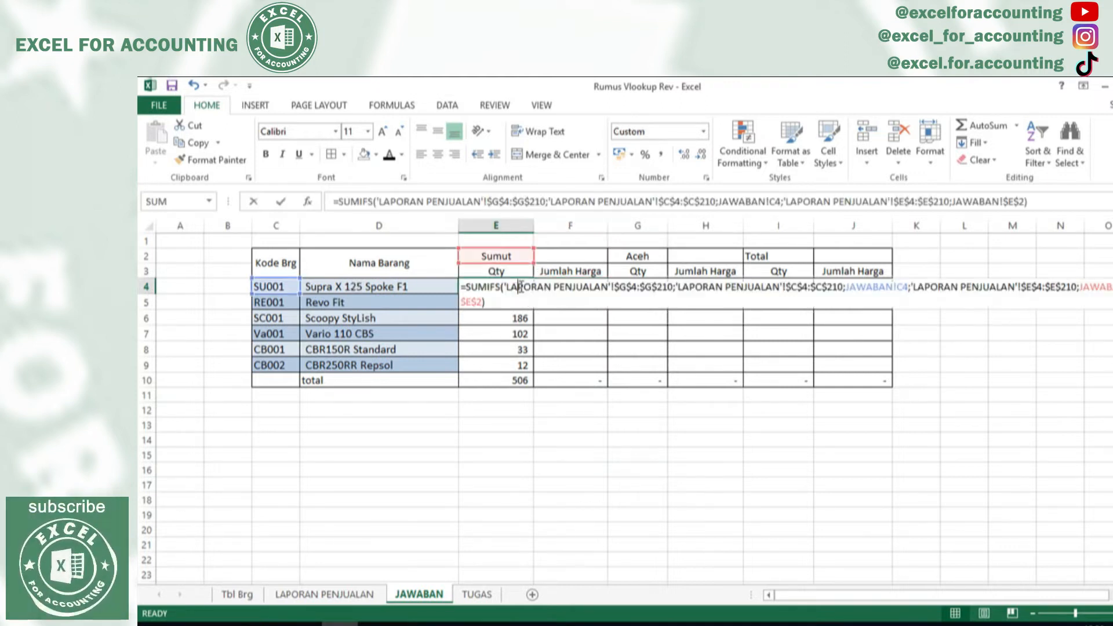
key(Return)
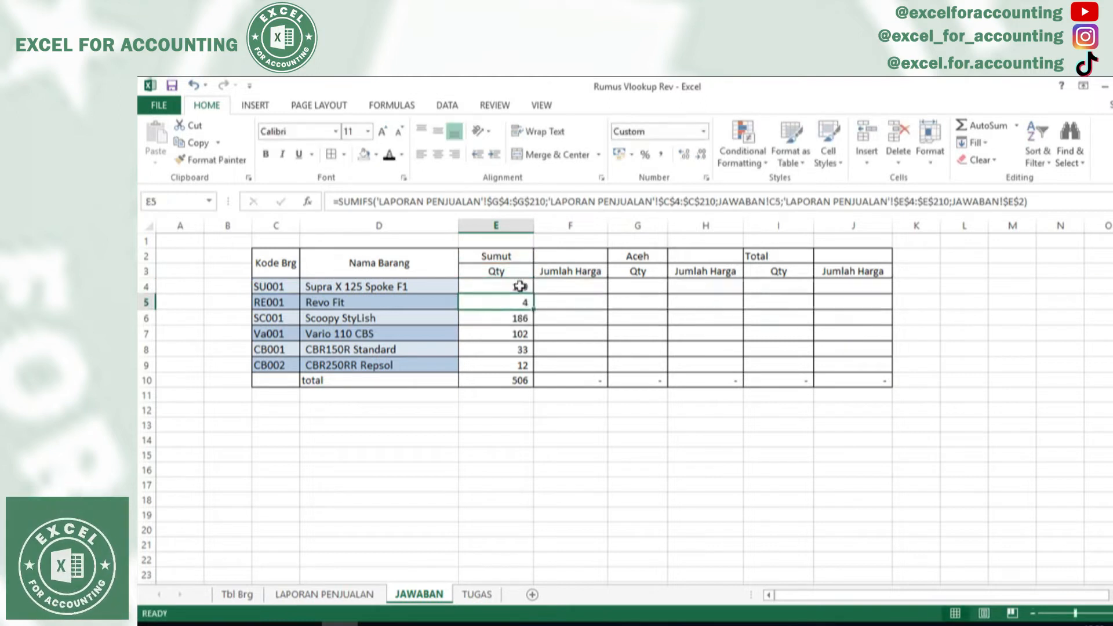
key(Left)
key(Up)
key(Right)
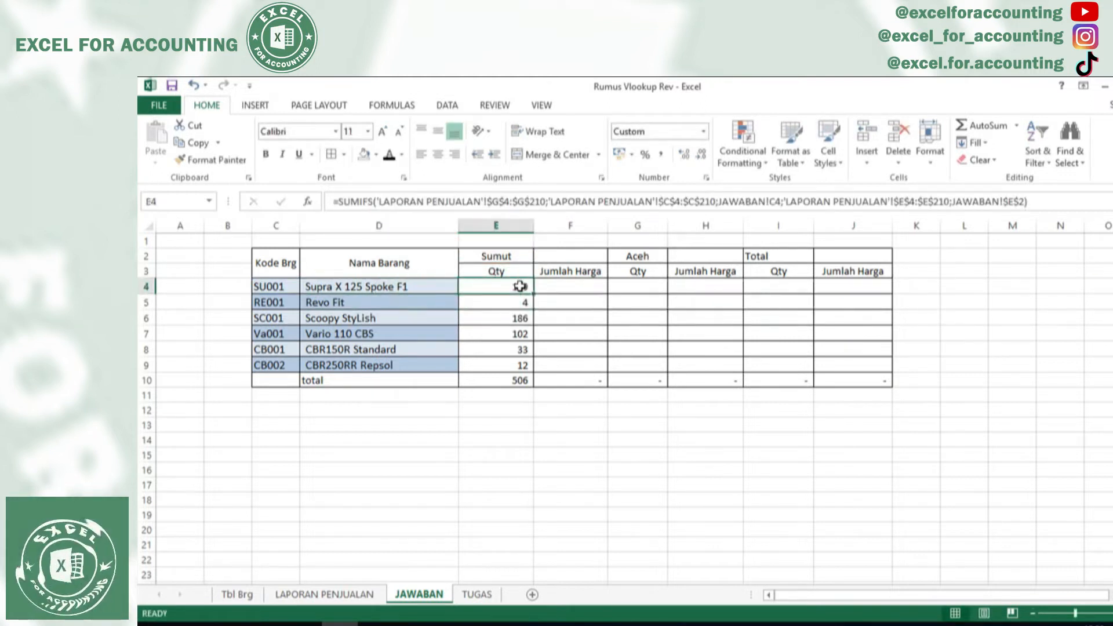
key(Left)
key(Right)
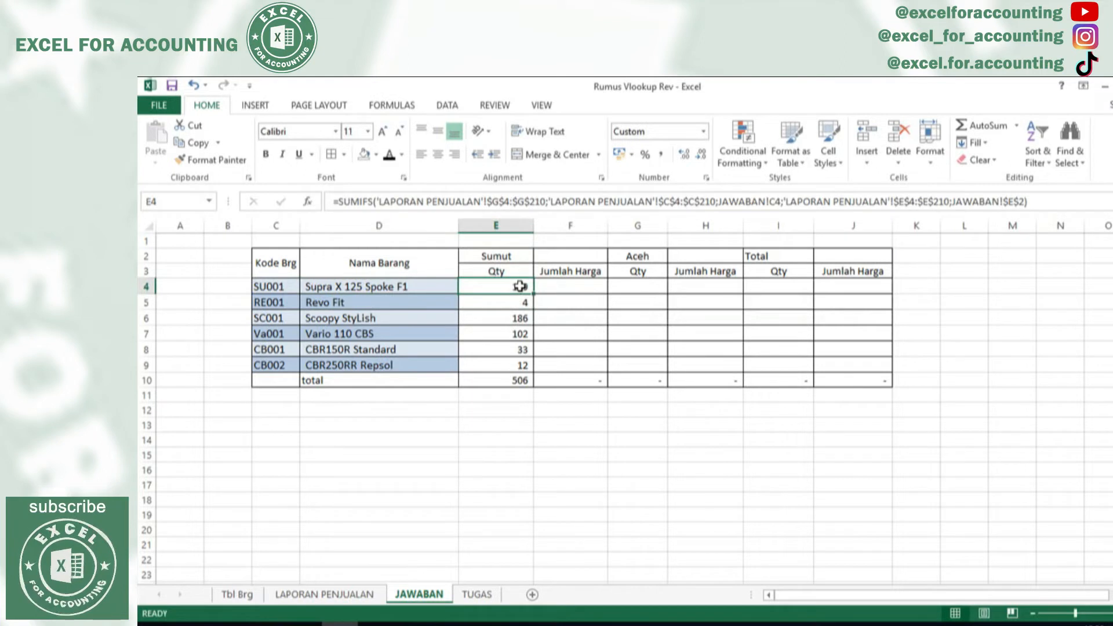
- Start a SUMIFS formula in F4 with the Jumlah Harga range $I$4:$I$210 of LAPORAN PENJUALAN as sum range
click(565, 287)
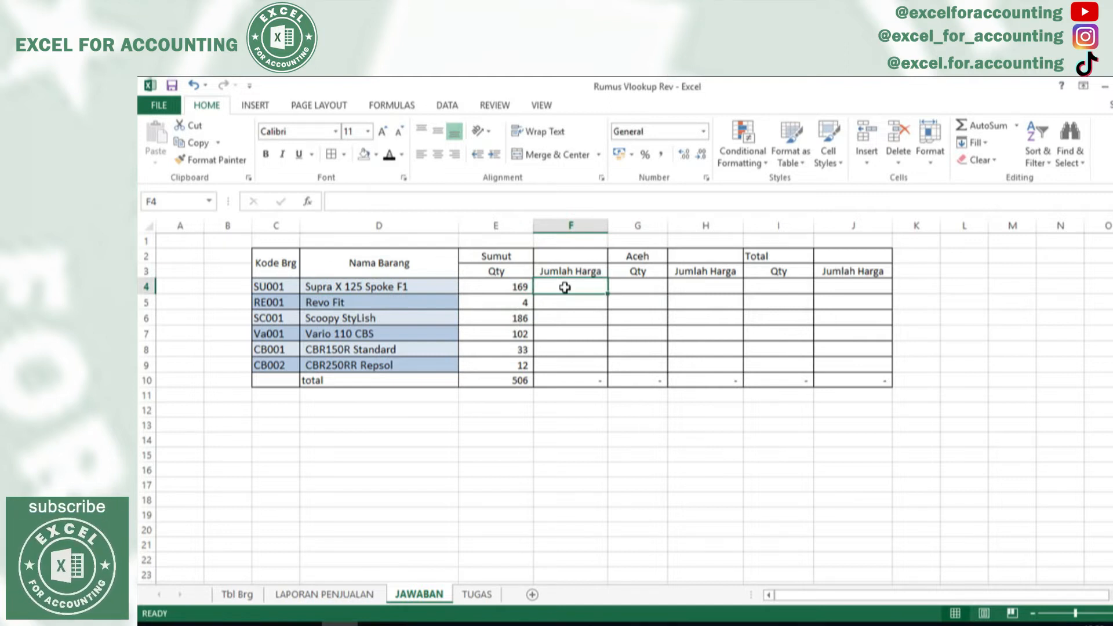
text(=$umifs()
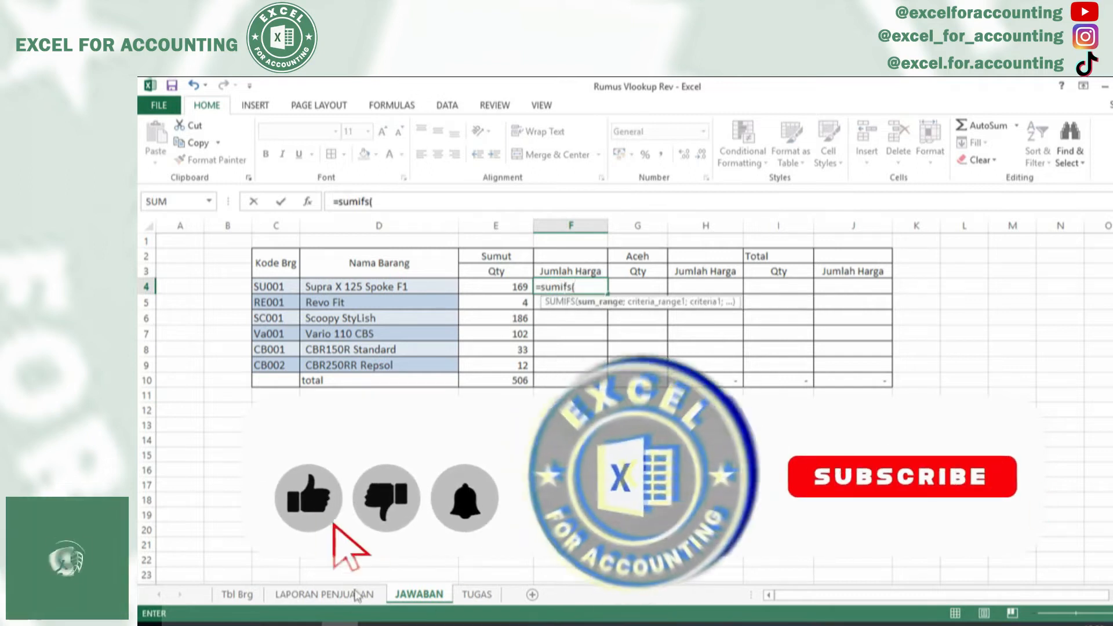
click(350, 602)
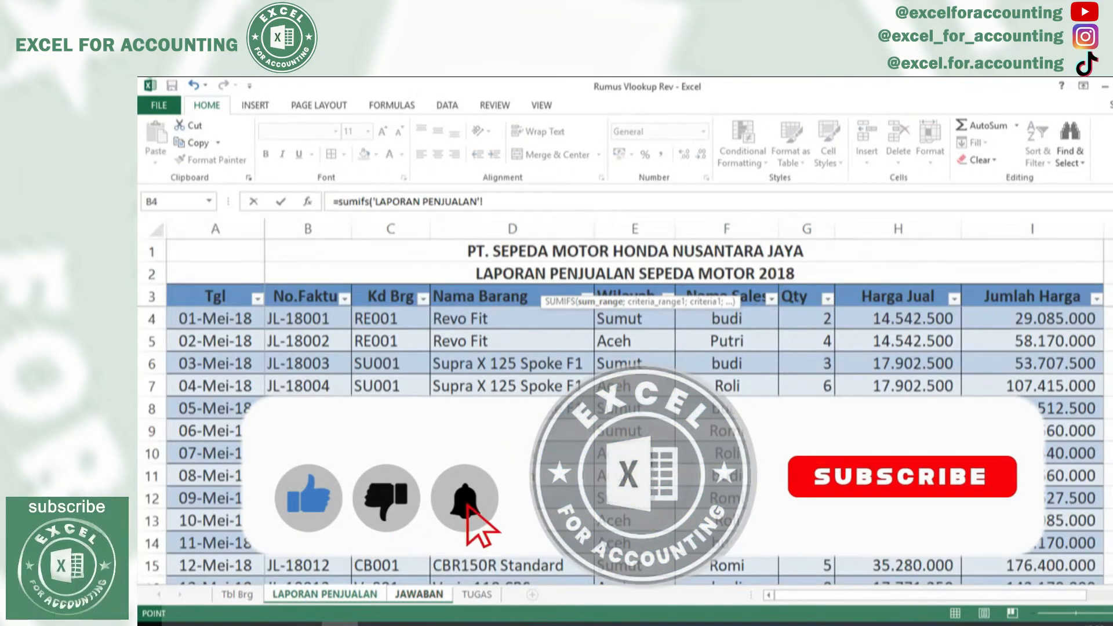
drag(1052, 322, 1048, 510)
key(F4)
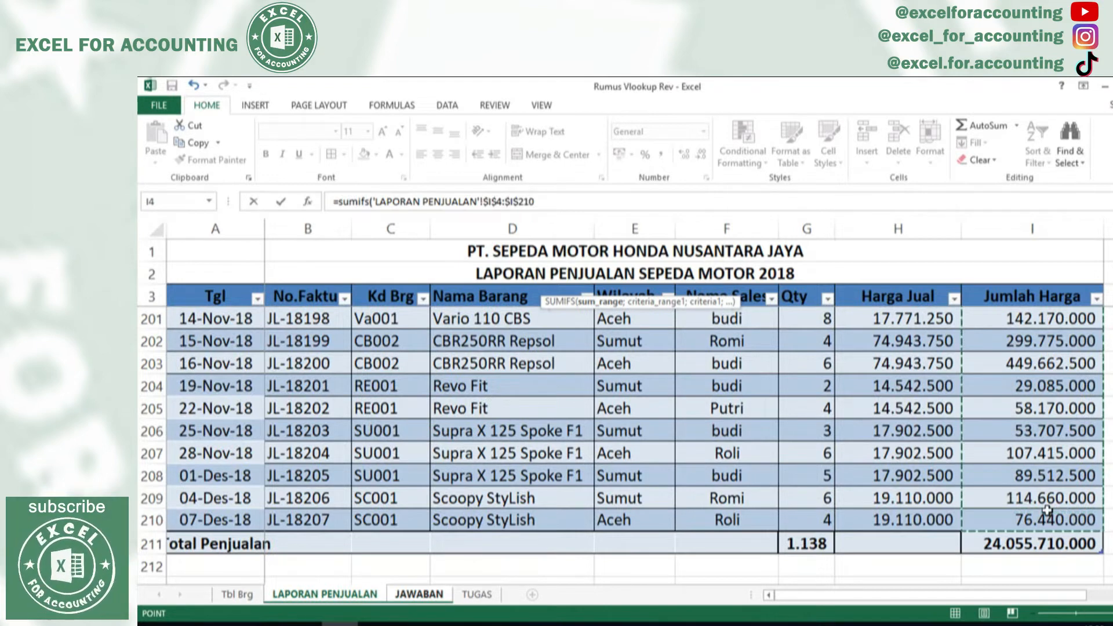
text(;)
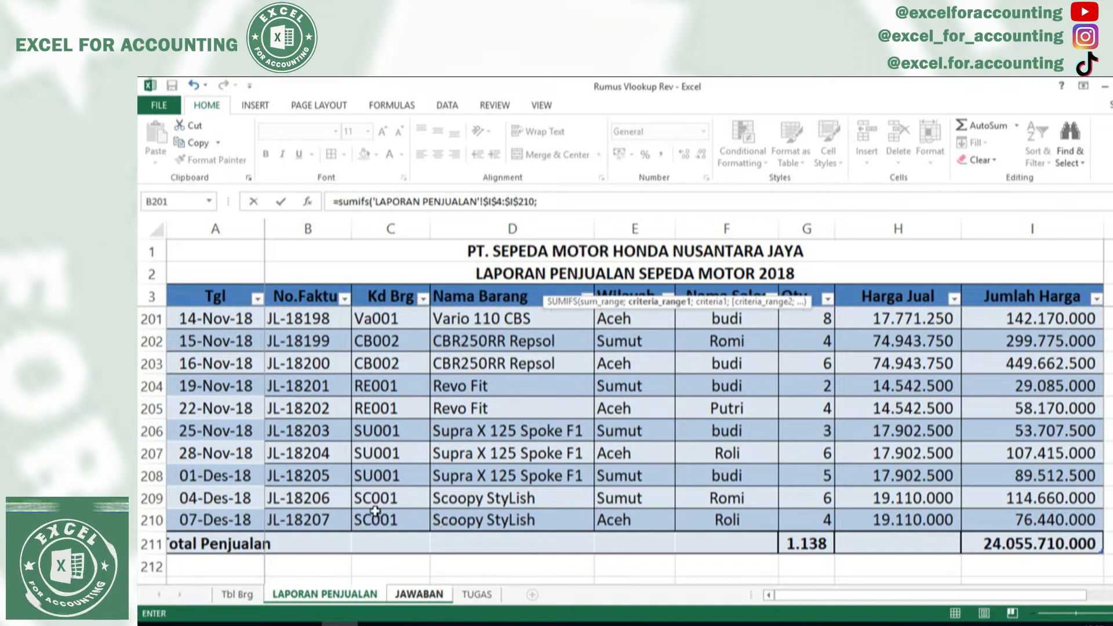
- Add the Kd Brg range $C$4:$C$210 of LAPORAN PENJUALAN as first criteria range, with JAWABAN cell C4 as criterion
drag(375, 522, 387, 319)
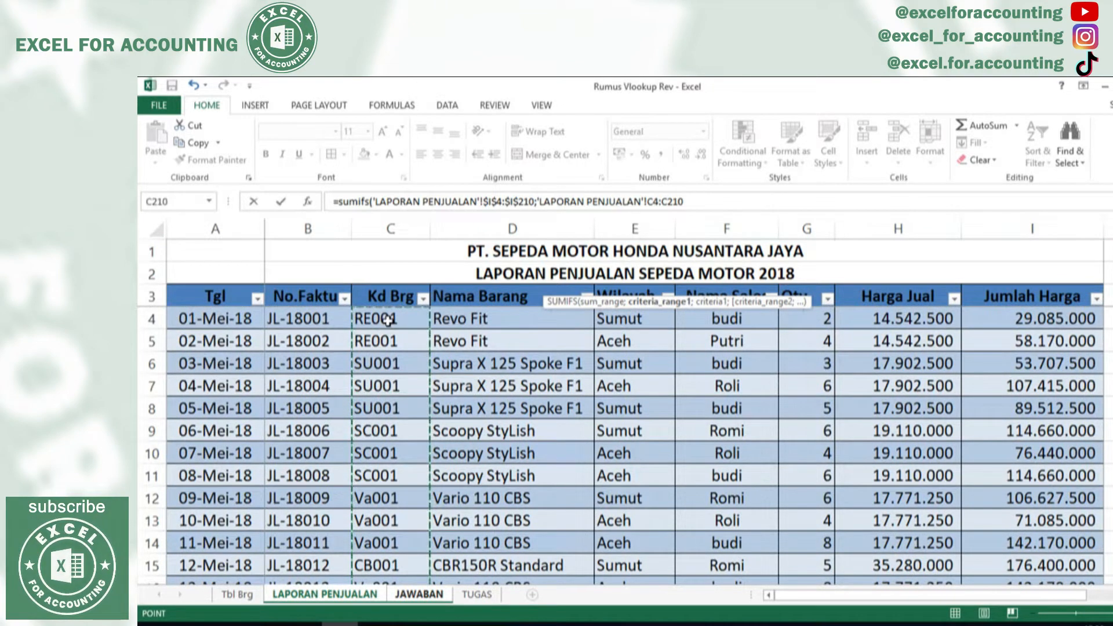
key(F4)
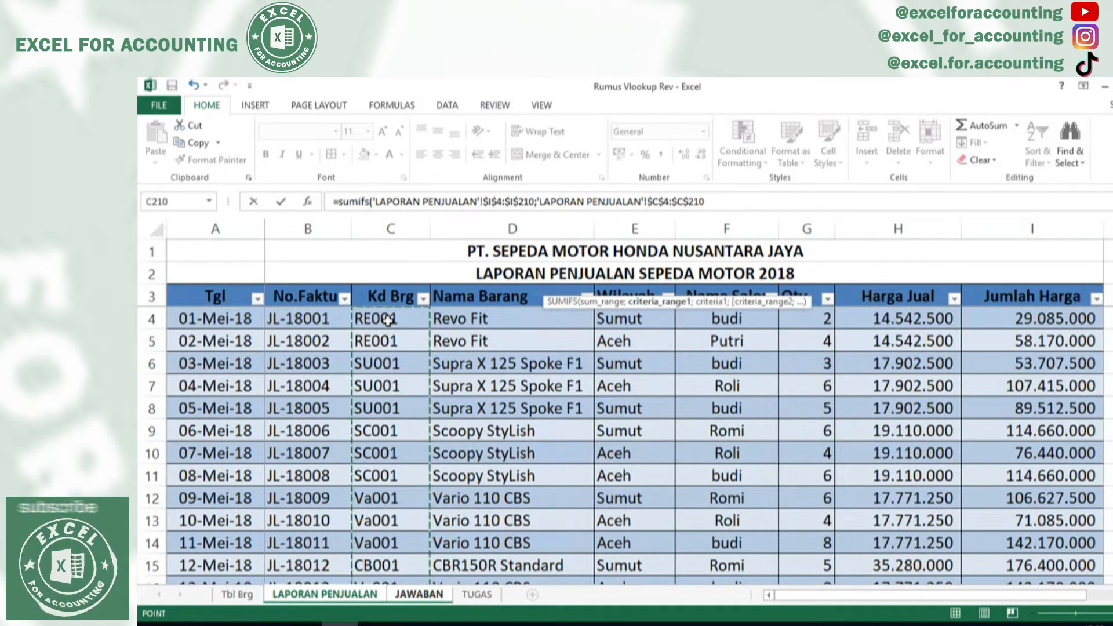
text(;)
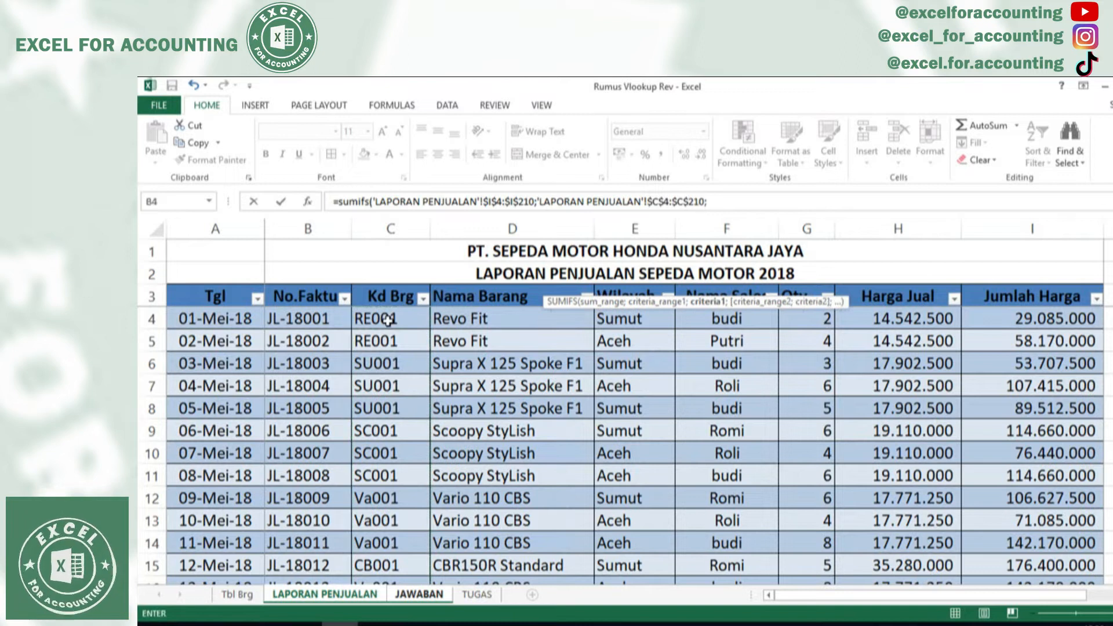
click(420, 594)
click(276, 287)
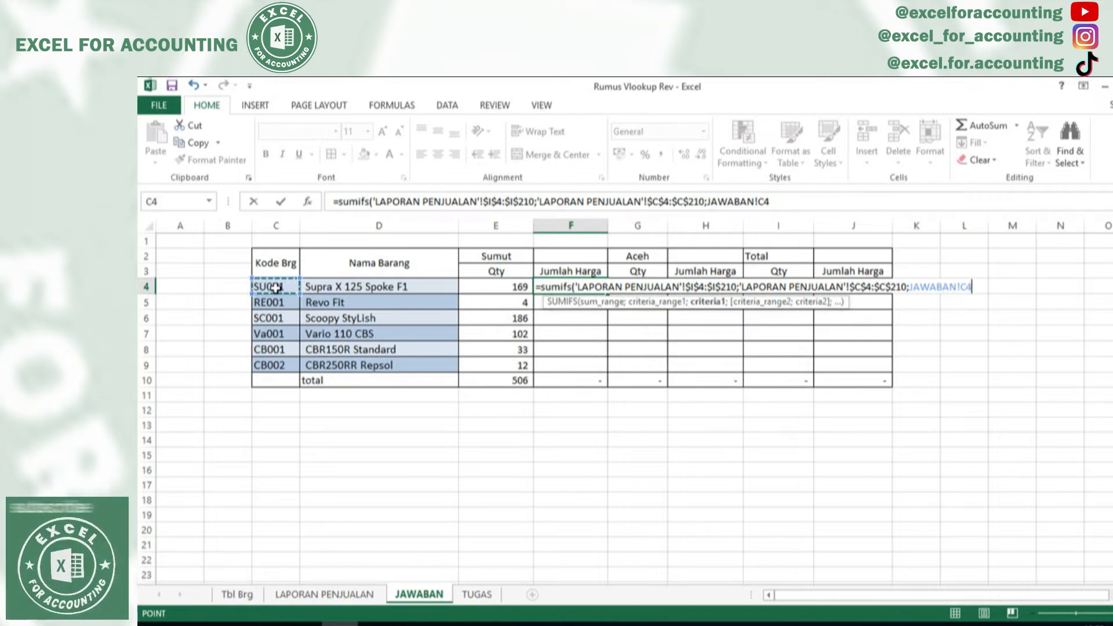
text(;)
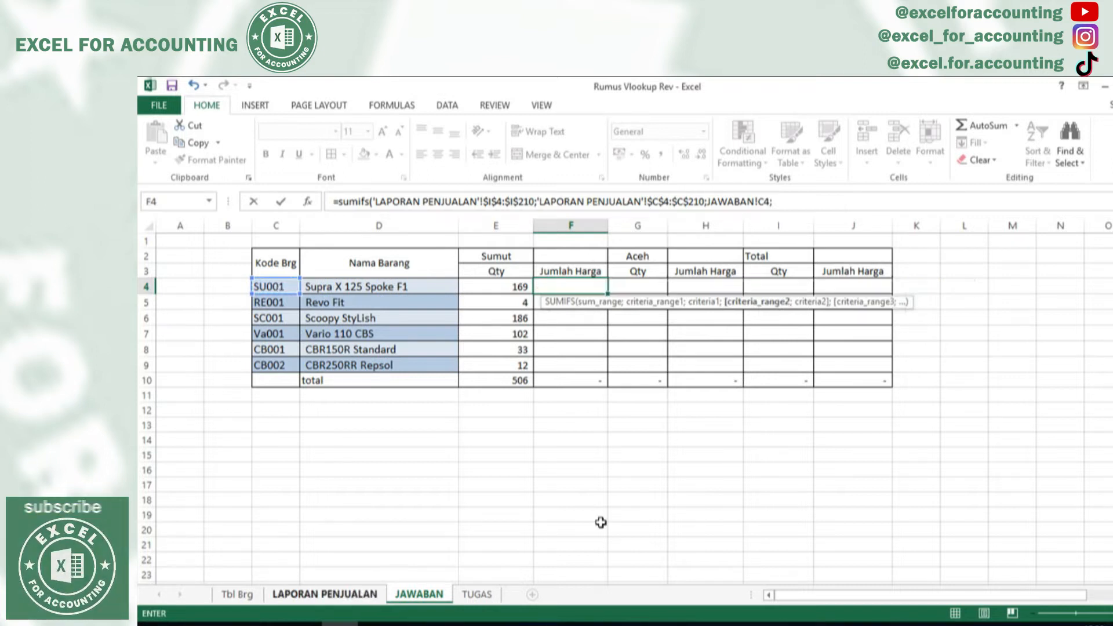
- Add the Wilayah range $E$4:$E$210 of LAPORAN PENJUALAN with JAWABAN $E$2 as second criterion, and complete the F4 formula
click(355, 597)
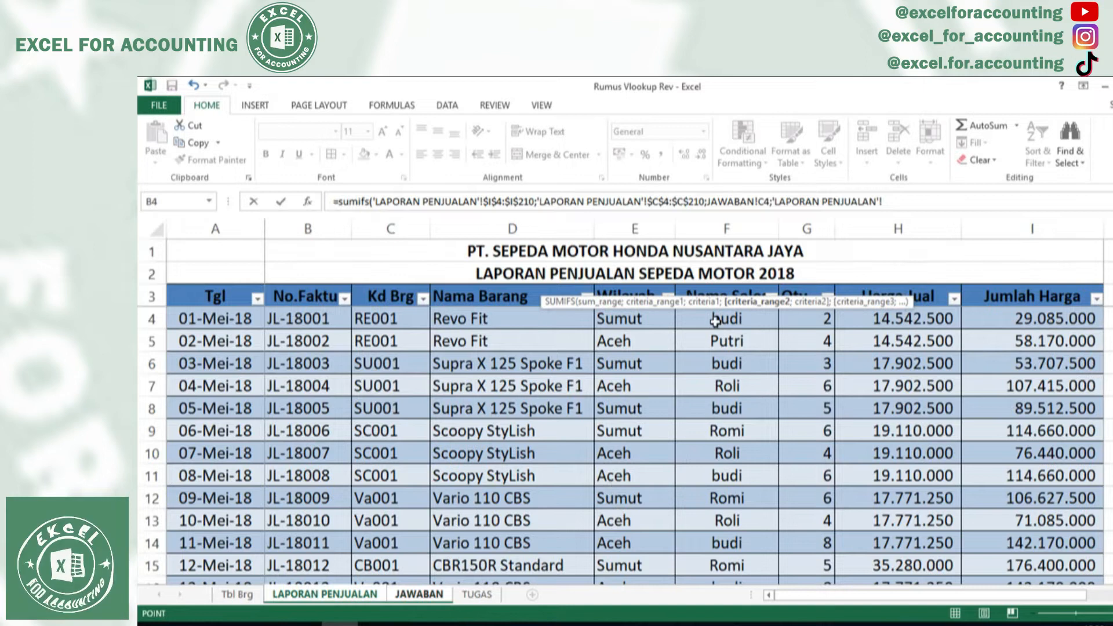
click(665, 314)
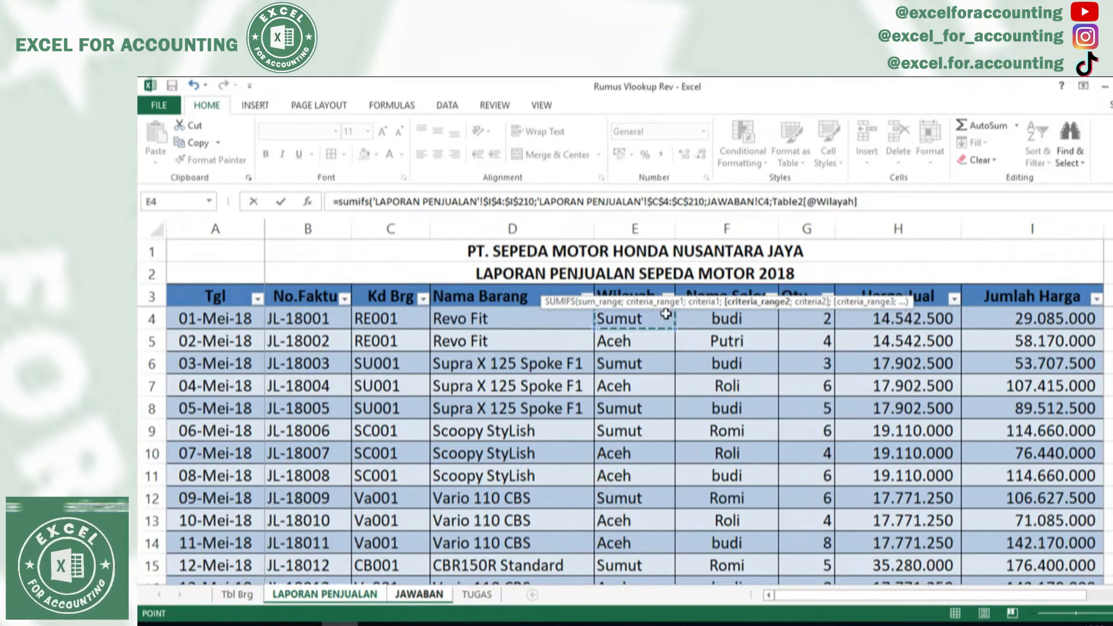
drag(665, 315, 640, 514)
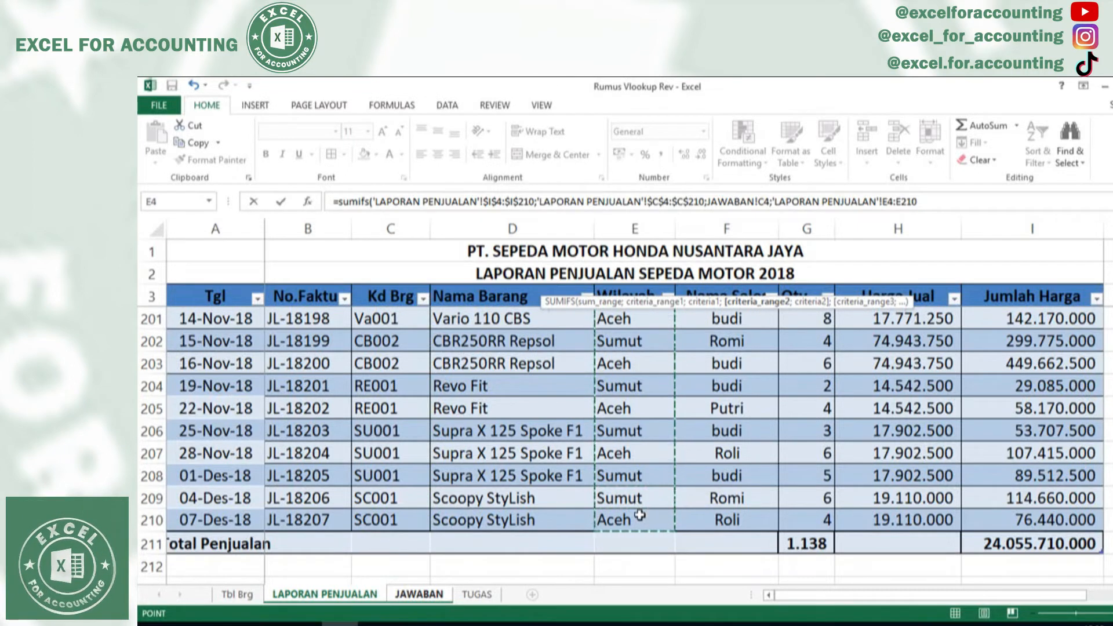
key(F4)
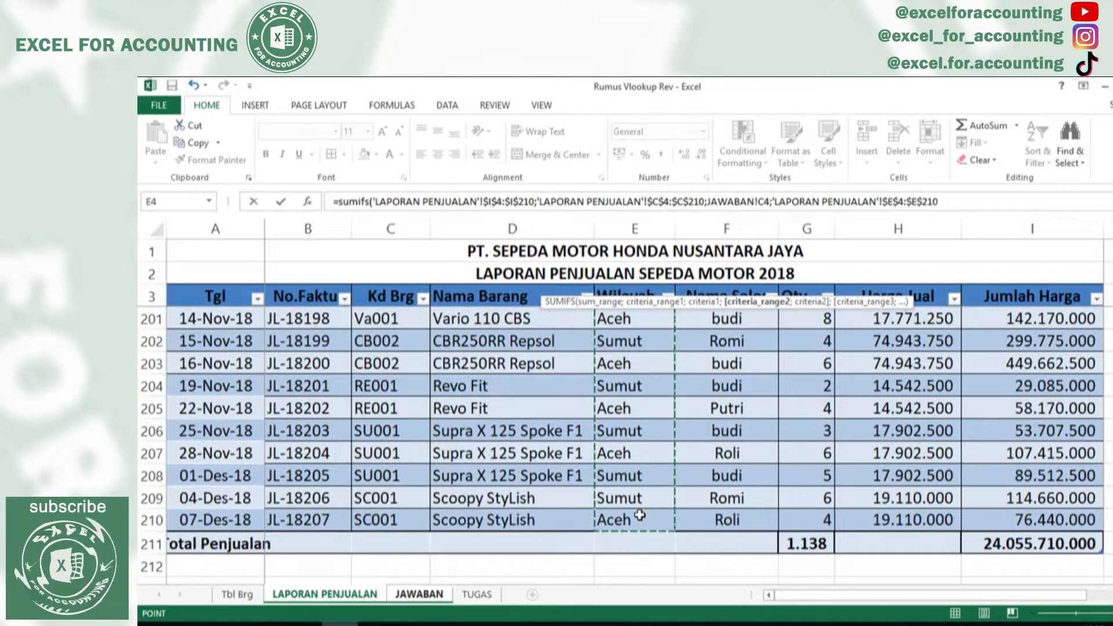
text(;)
click(439, 596)
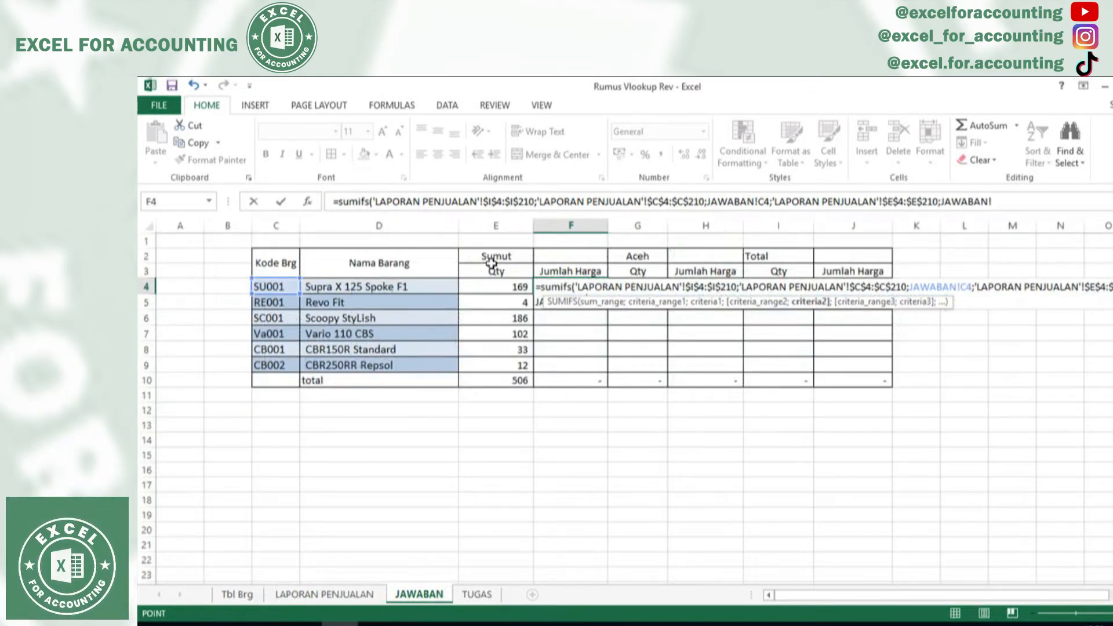
click(500, 256)
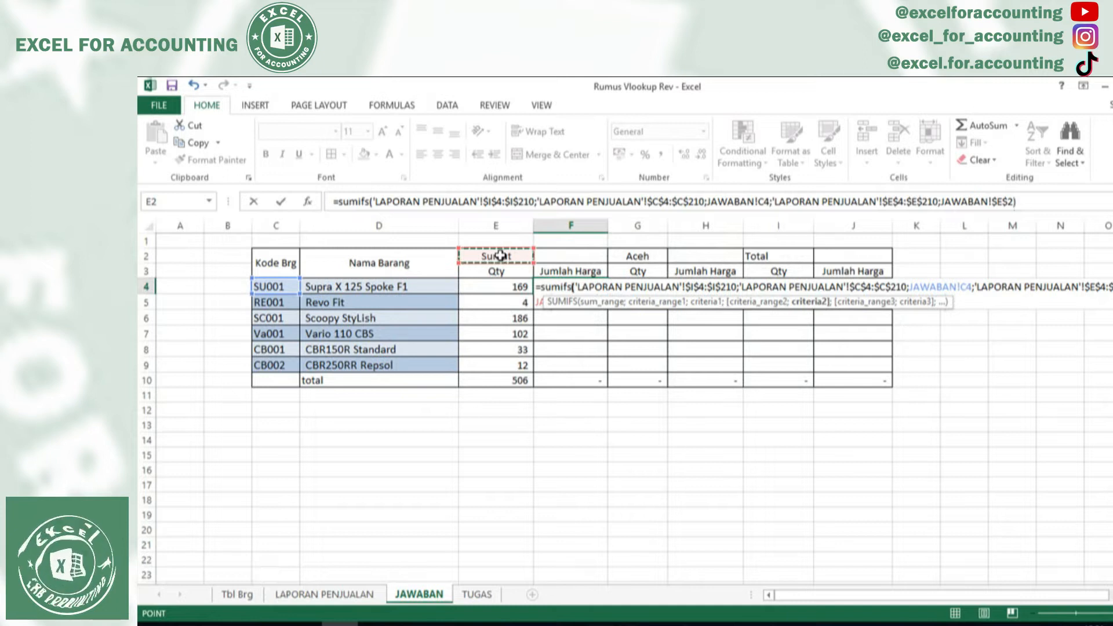
key(Return)
- Apply Comma Style to F4 and fill its Sumut Jumlah Harga formula down to F9
click(599, 287)
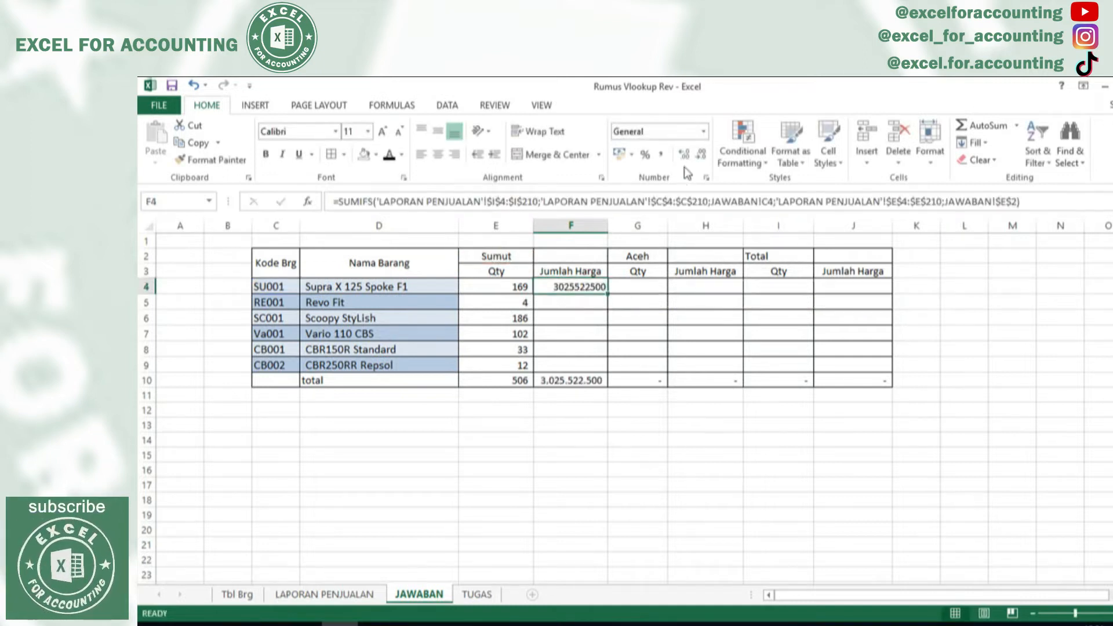
click(664, 157)
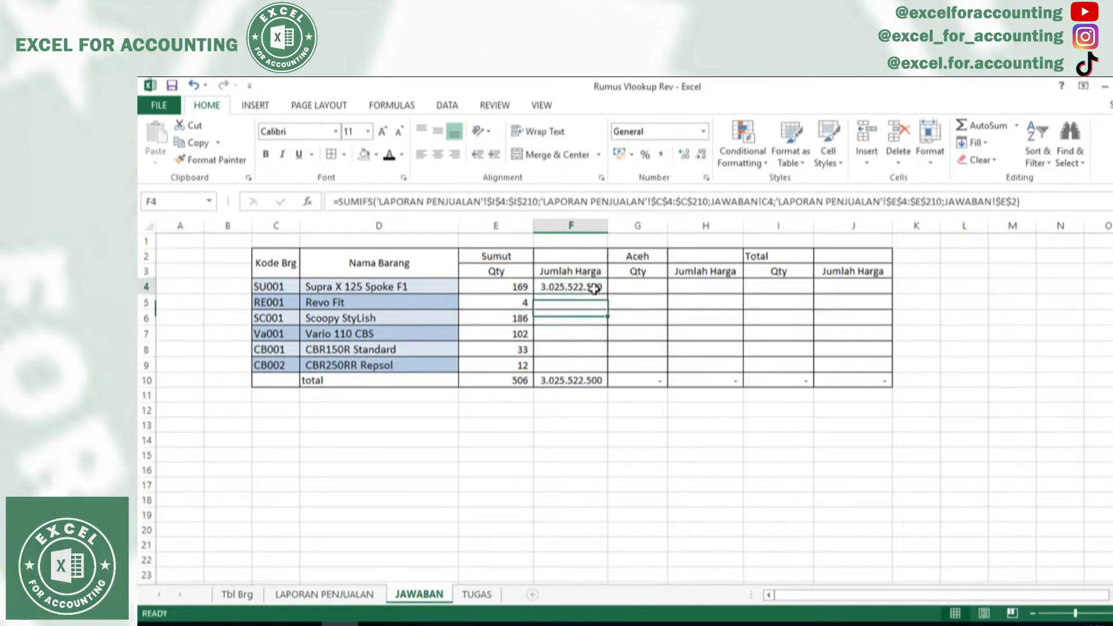
drag(606, 293, 607, 295)
drag(592, 380, 592, 376)
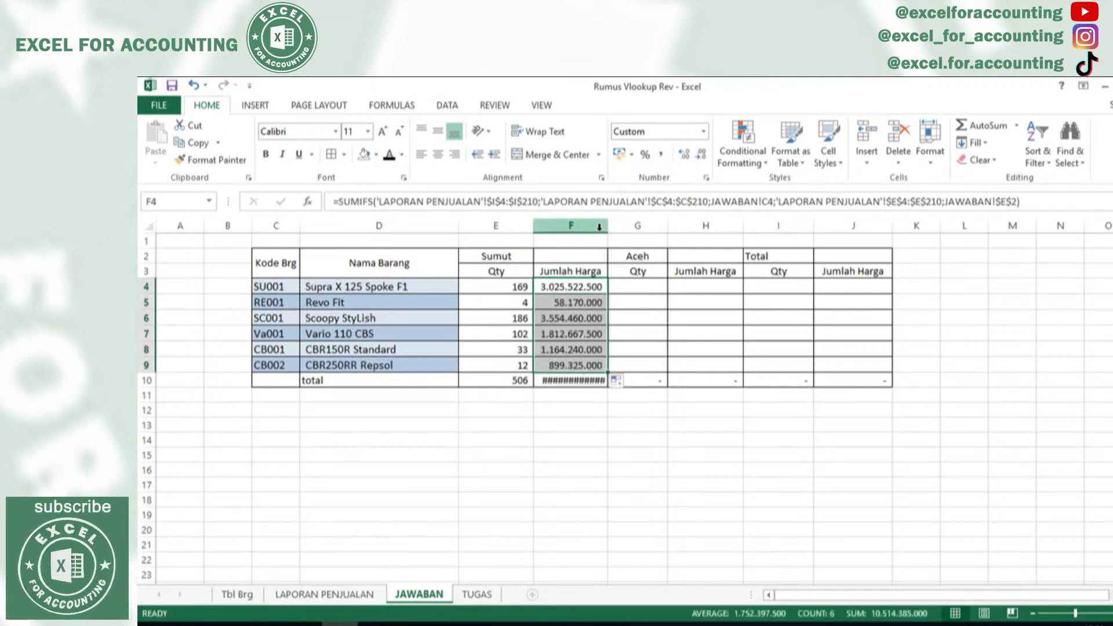
- Autofit the width of column F to its contents
double_click(608, 226)
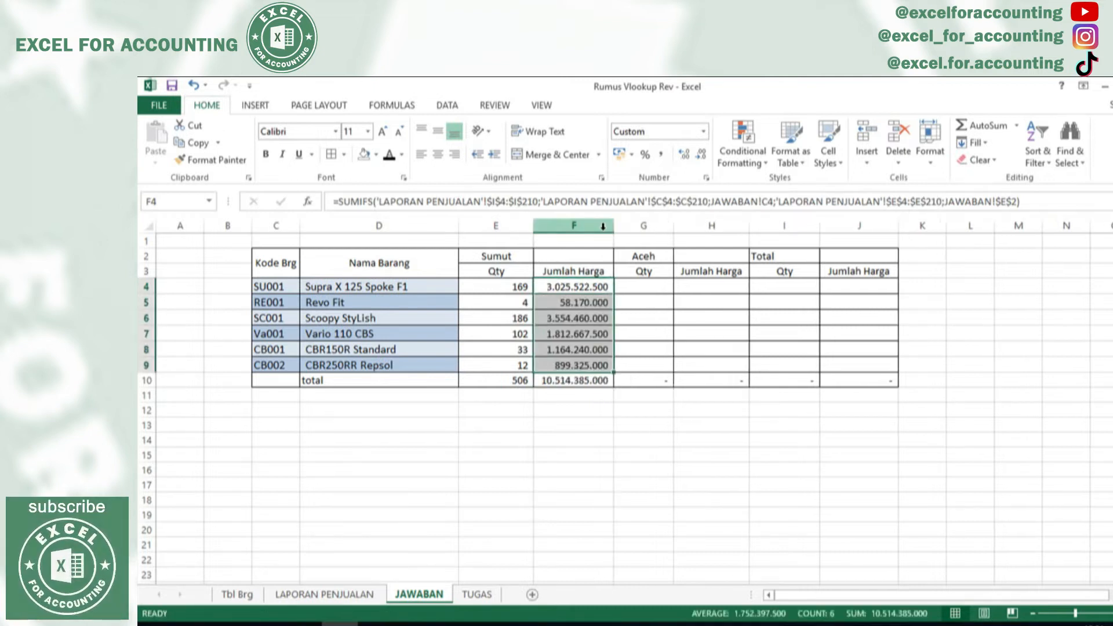
click(575, 396)
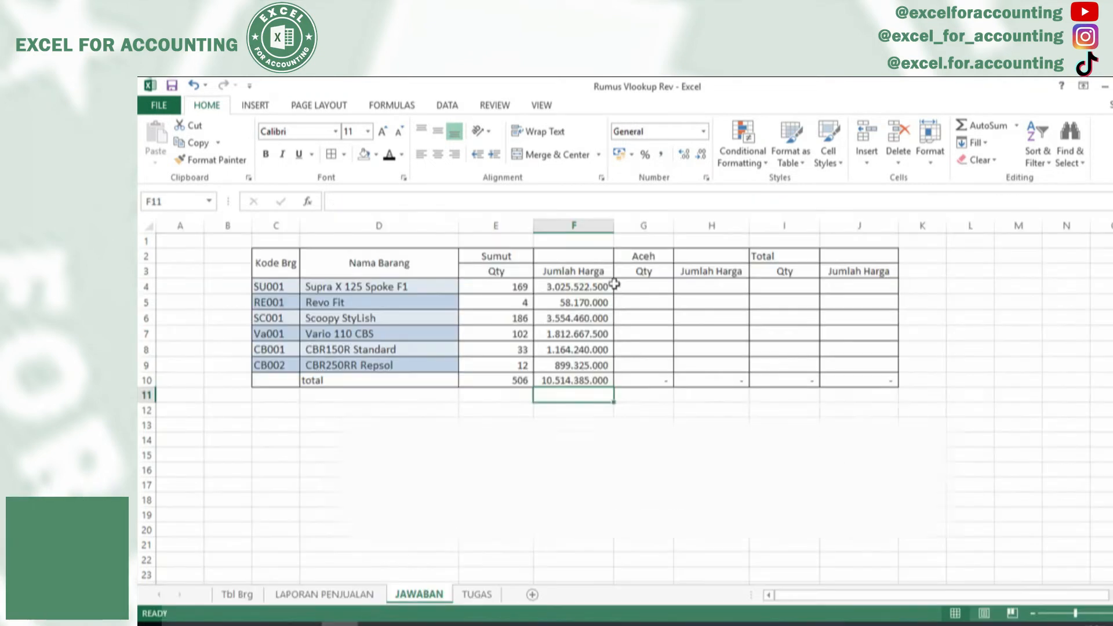
- Examine the Sumut Qty formula in E4 against the empty Aceh Qty cell G4
click(647, 283)
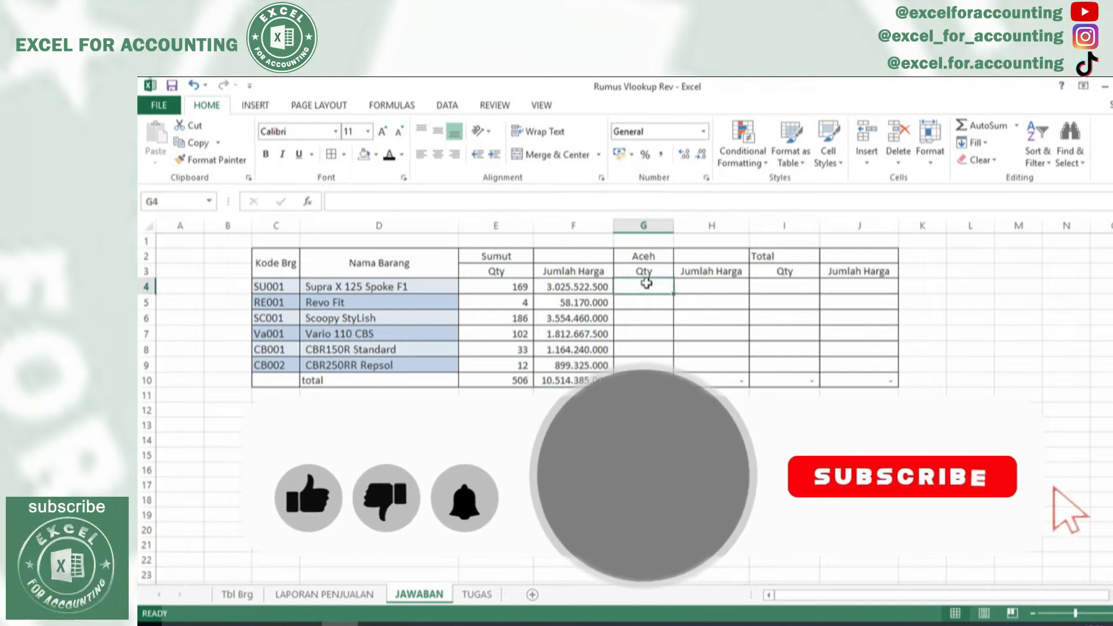
key(Left)
key(Left)
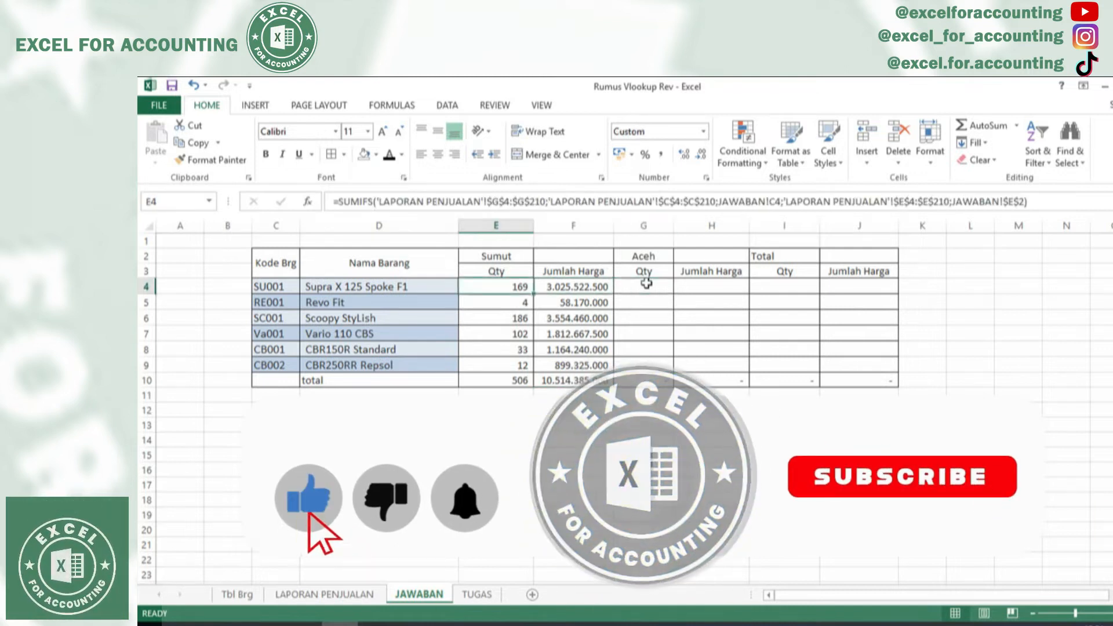
key(Left)
key(Right)
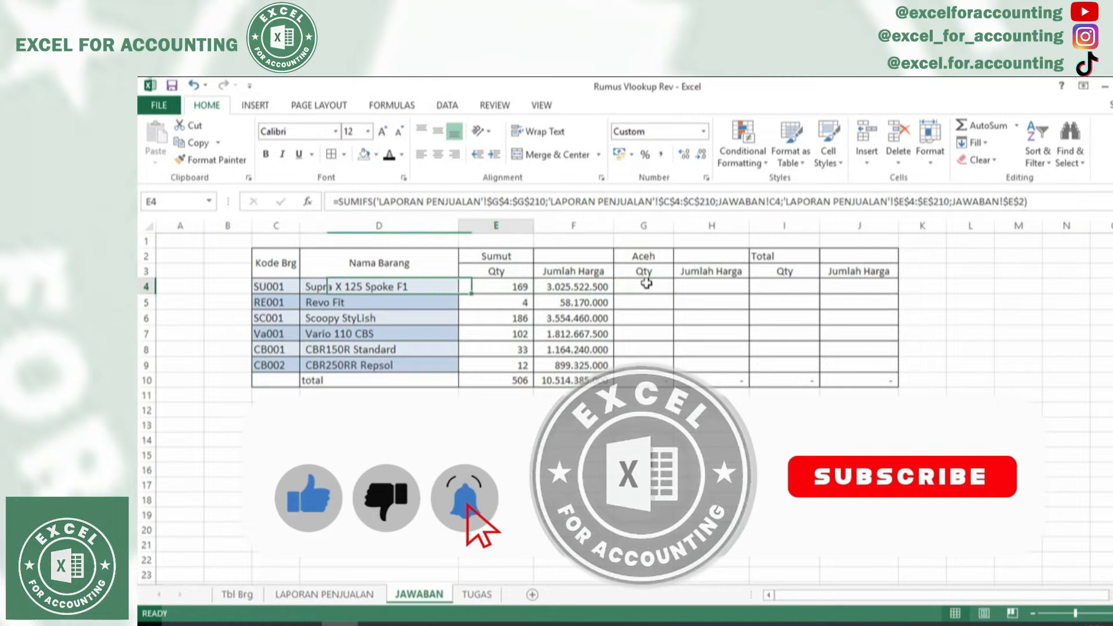
key(Right)
key(Right)
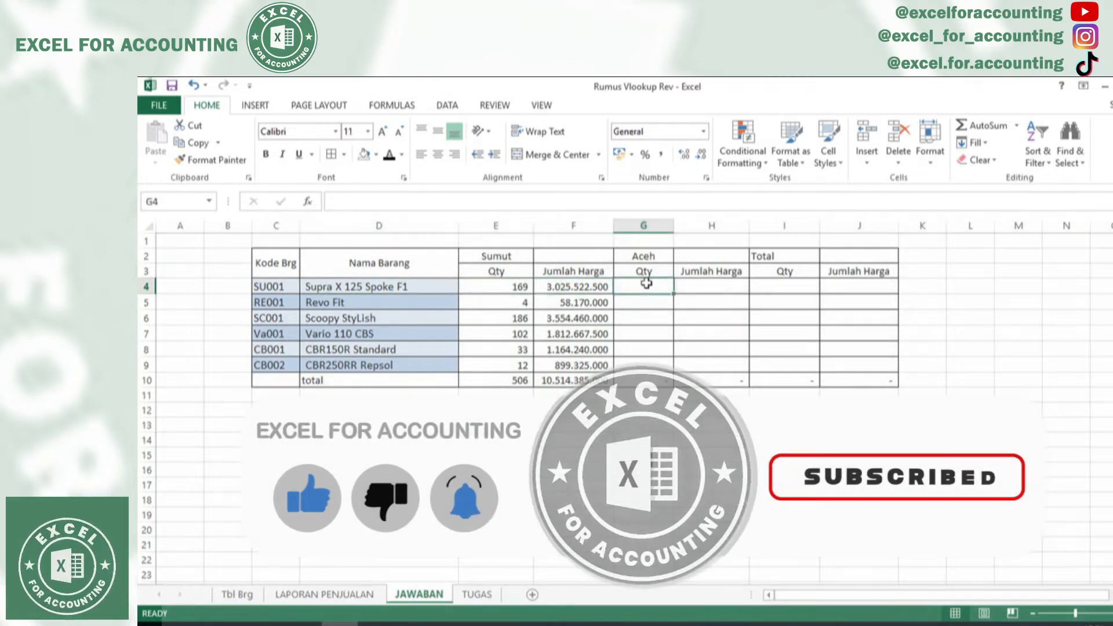
key(Left)
key(Left)
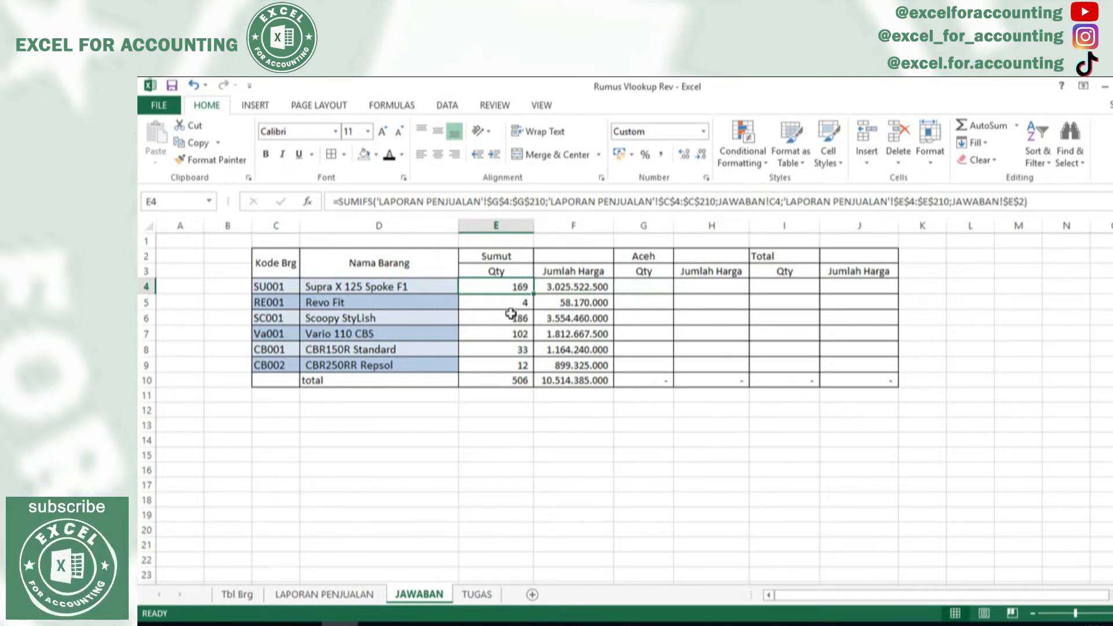
click(511, 312)
click(516, 285)
drag(532, 286, 551, 286)
right_click(551, 286)
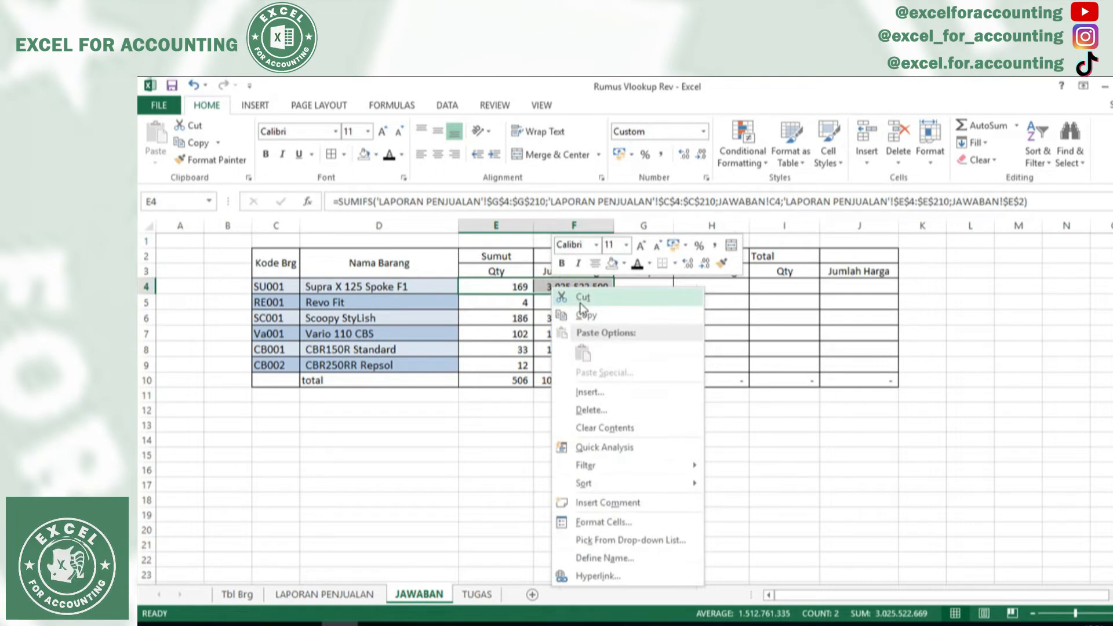
click(493, 286)
- Cut the Sumut Qty and Jumlah Harga formulas in E4:F4 and paste them into the Aceh cells starting at G4
drag(493, 285, 566, 283)
right_click(568, 283)
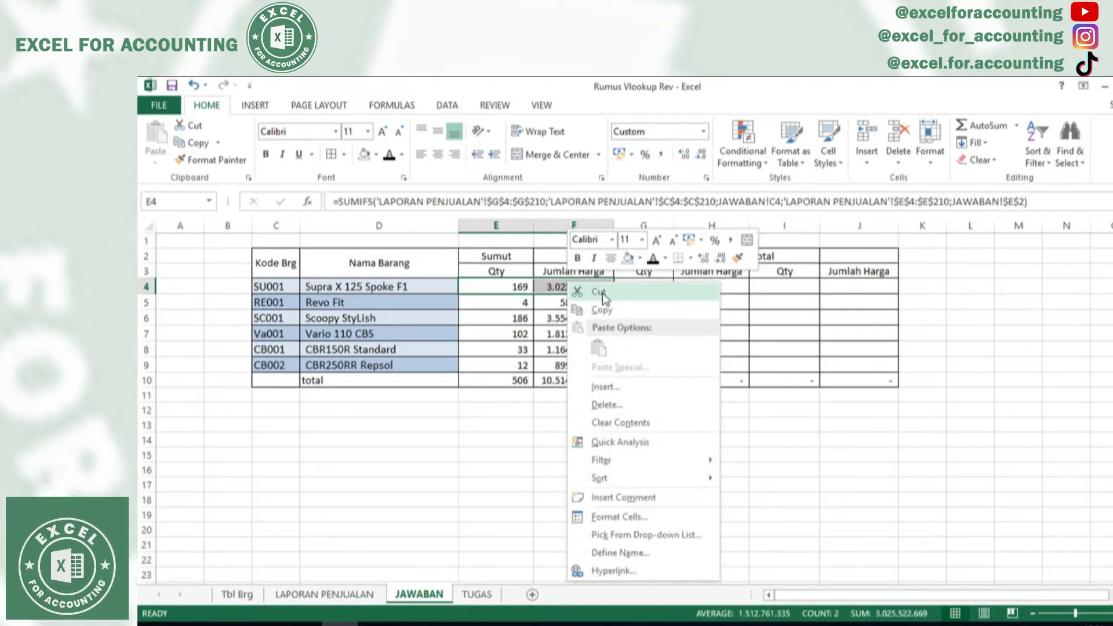
click(603, 293)
click(639, 286)
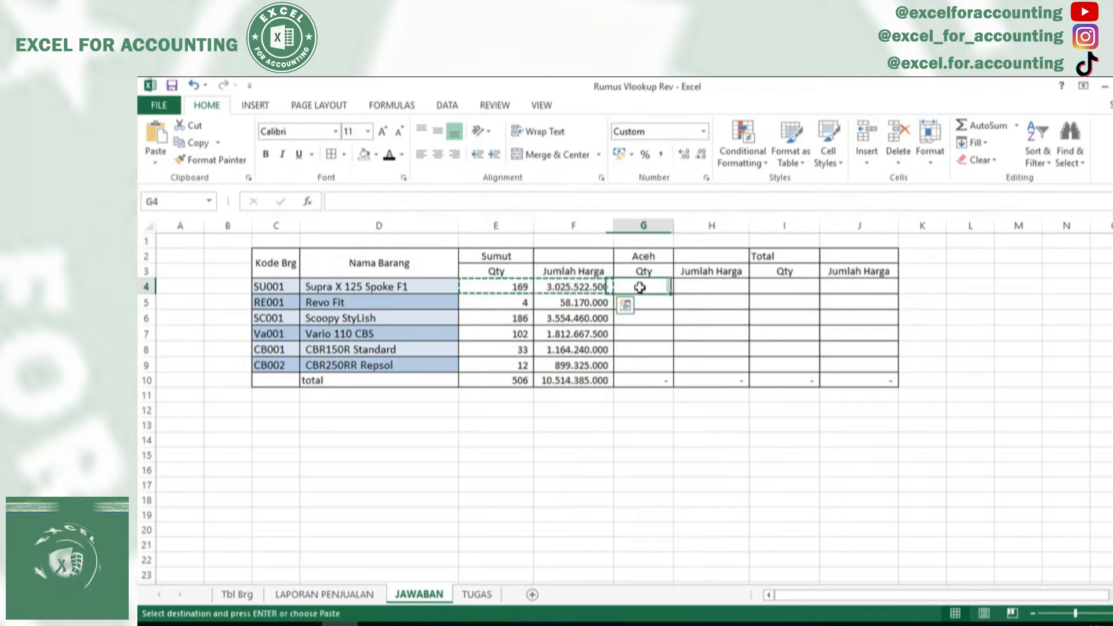
right_click(641, 286)
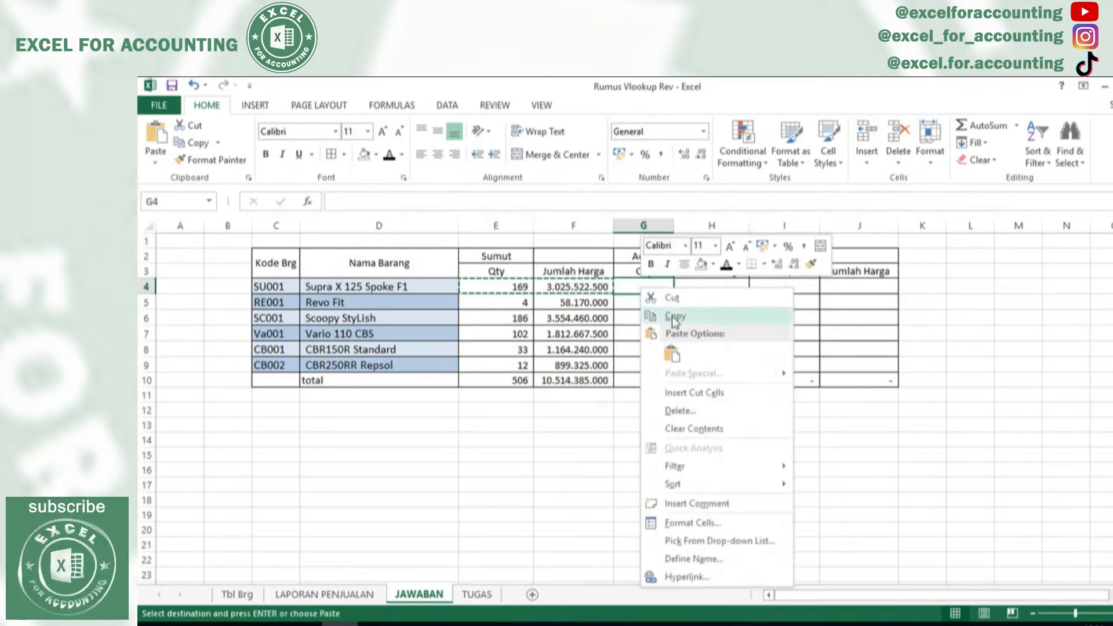
click(672, 355)
- Restore the Sumut formulas in E4:F4 by filling E5:F5 up one row
drag(523, 304, 562, 306)
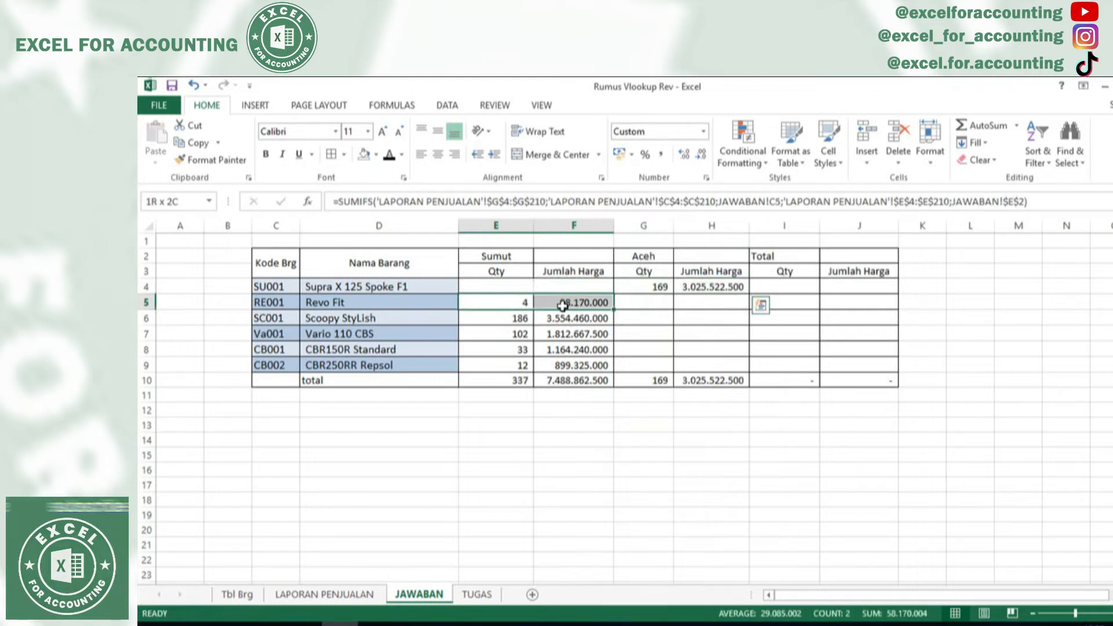
drag(501, 284, 569, 283)
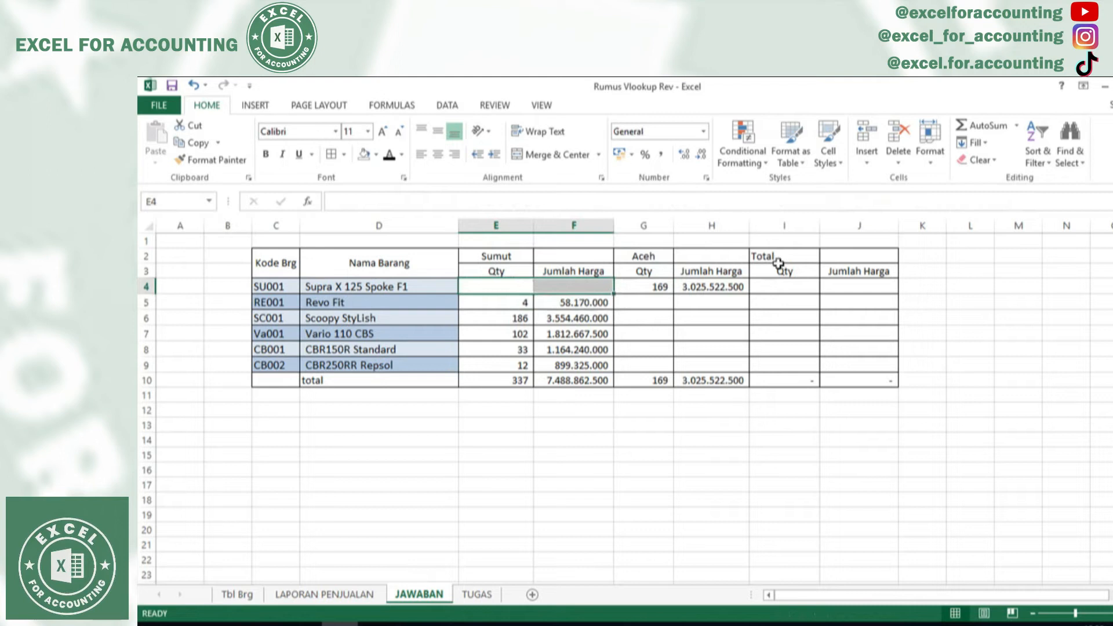
drag(521, 301, 616, 286)
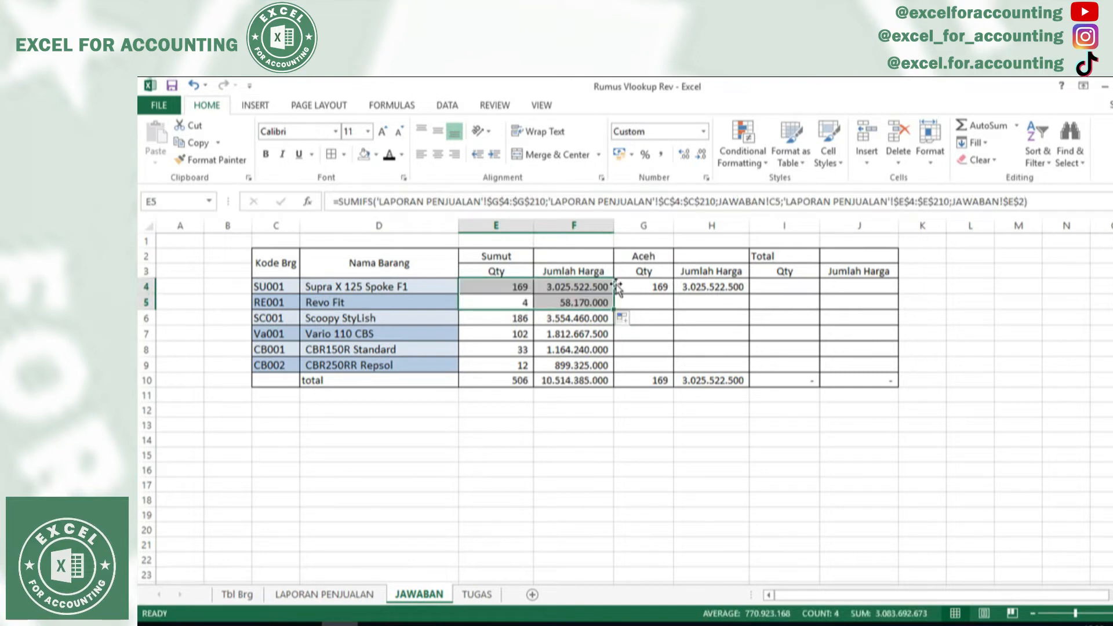
click(694, 317)
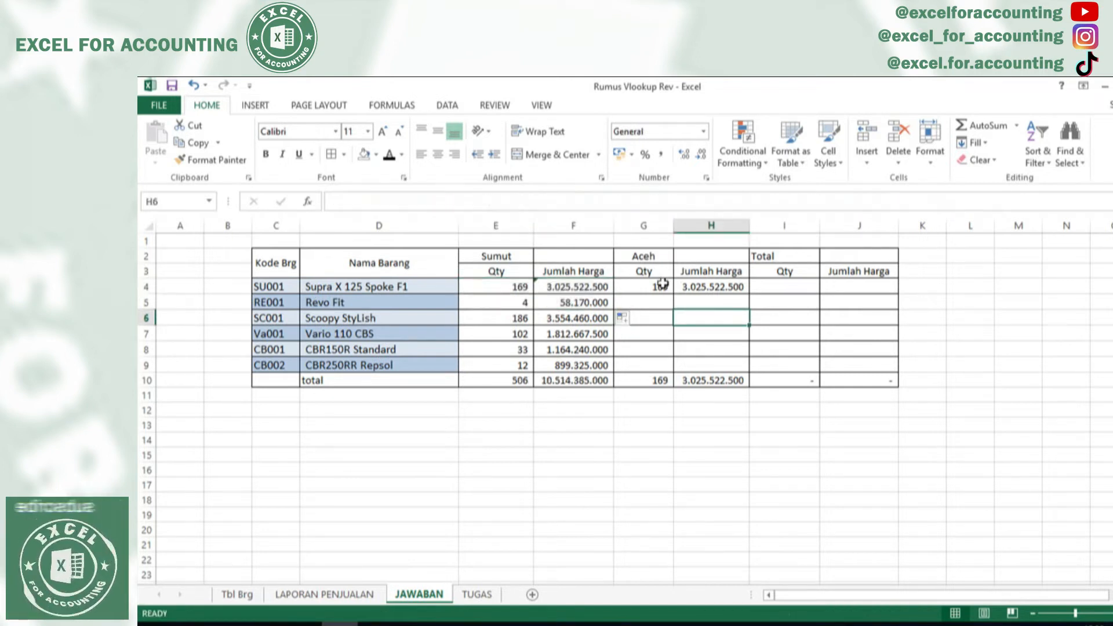
- Point the region criterion of the G4 and H4 formulas to the Aceh header in $G$2, and fill both formulas down to row 9
double_click(662, 284)
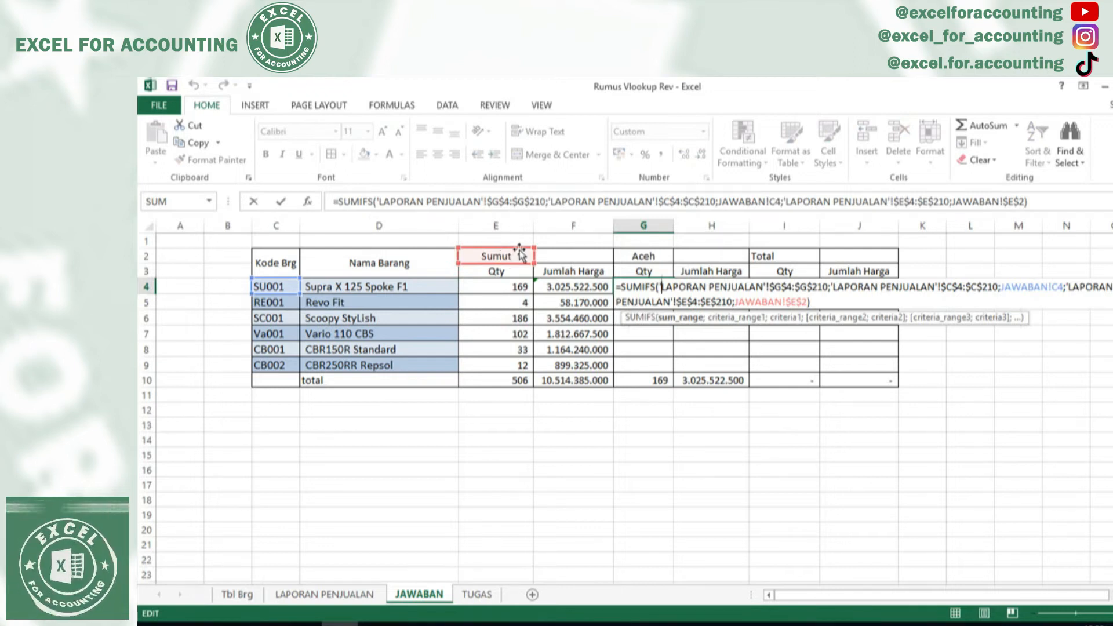
drag(526, 254, 621, 262)
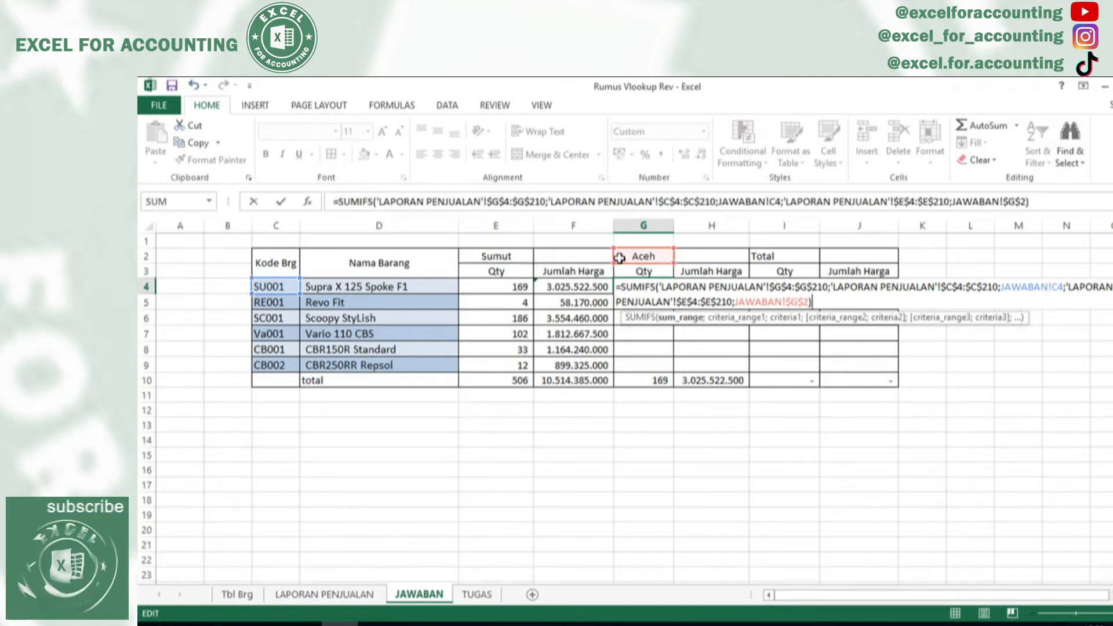
key(Return)
double_click(711, 287)
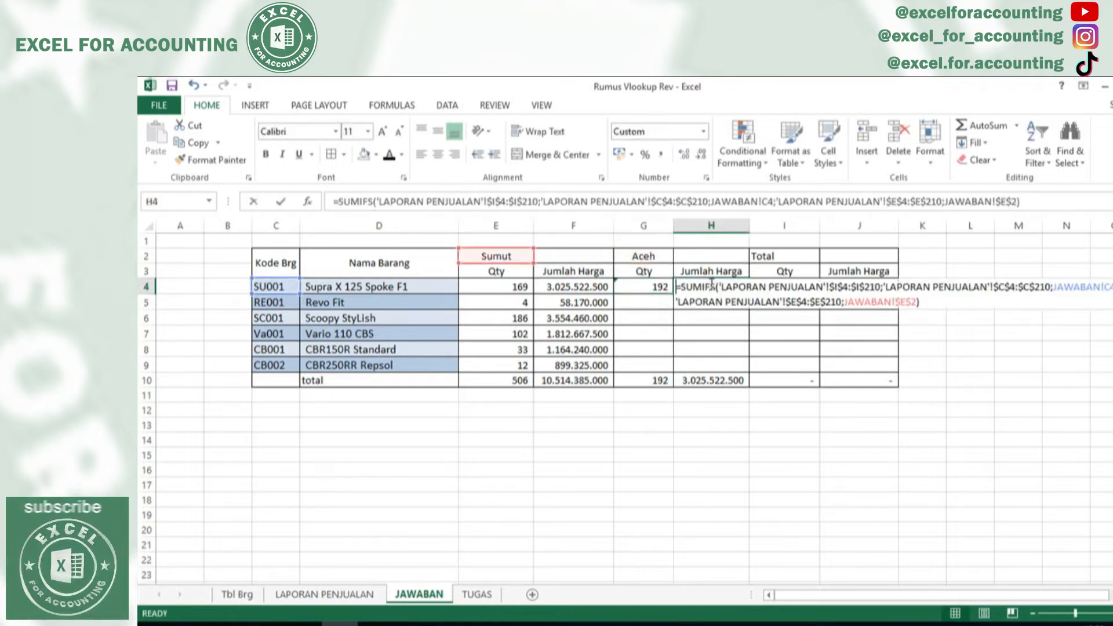
drag(500, 250, 731, 376)
key(Return)
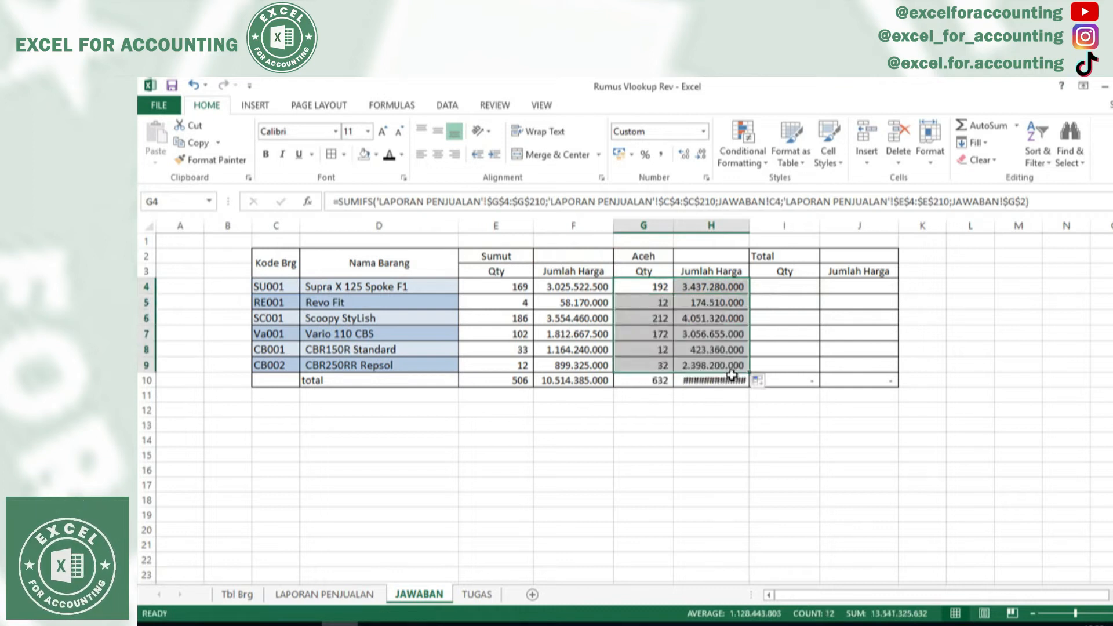
- Autofit the width of column H to its contents
double_click(747, 222)
- Enter the formula =E4+G4 in the Total Qty cell I4
click(771, 288)
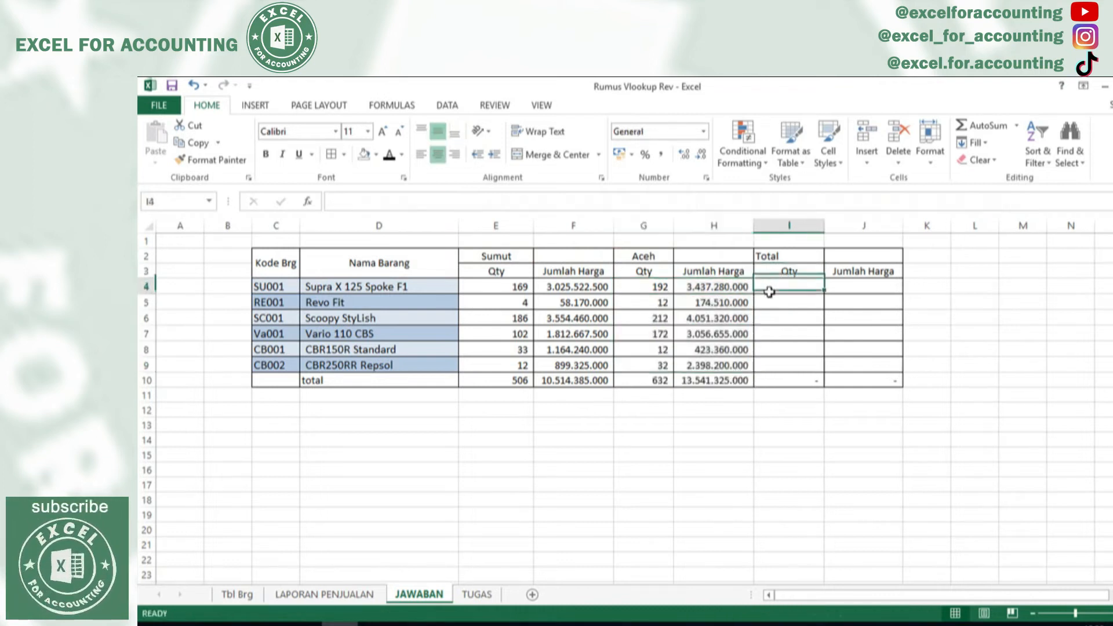
text(=)
key(Left)
key(Left)
key(Left)
key(Left)
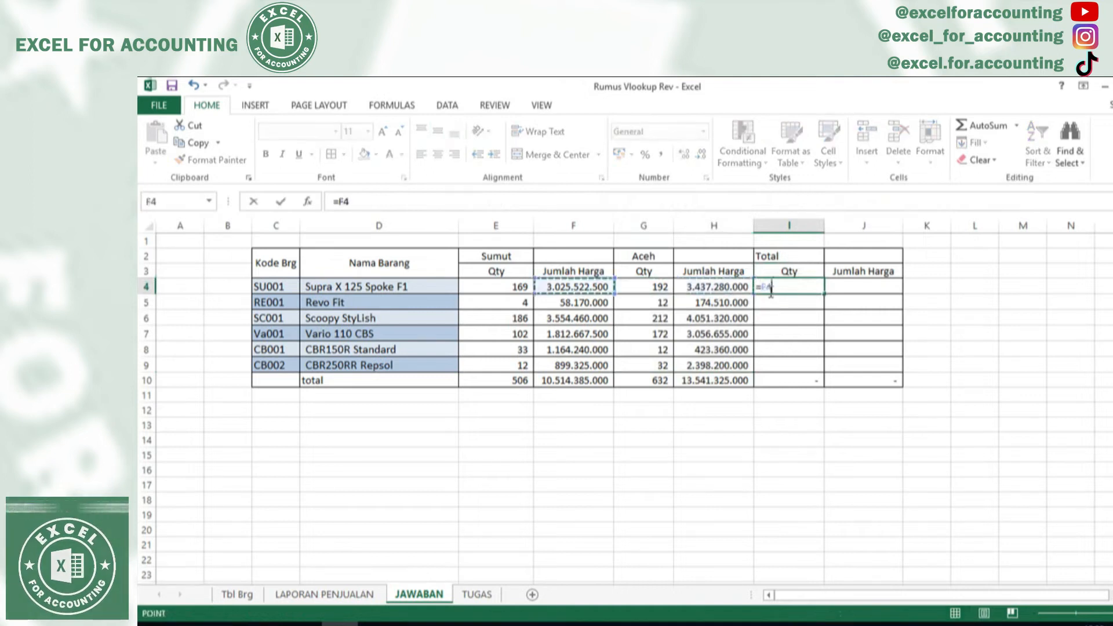
text(+)
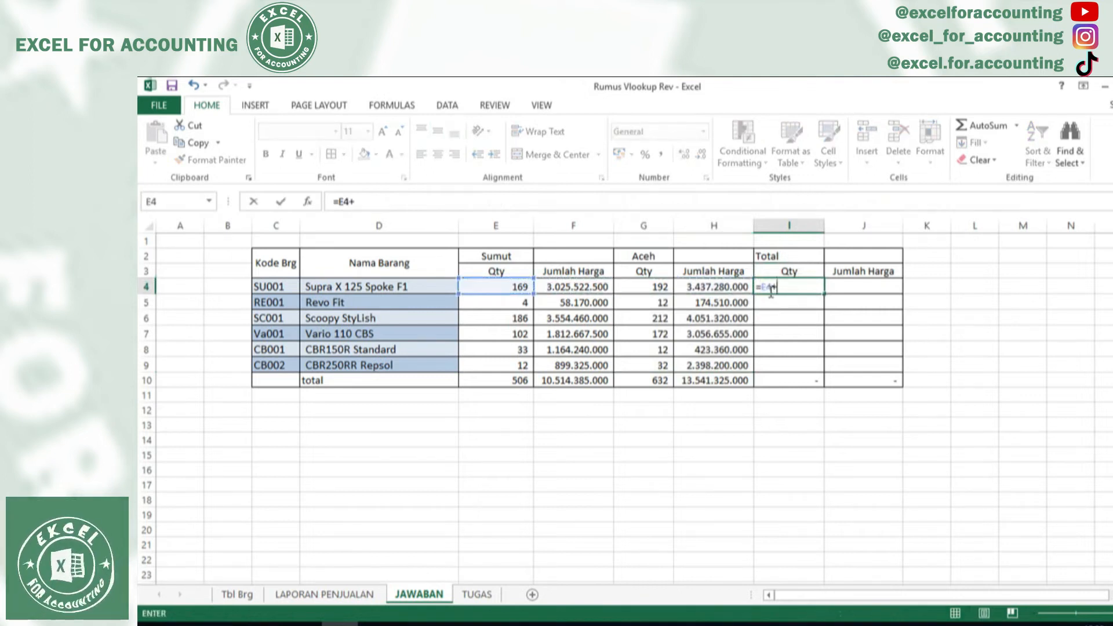
key(Left)
key(Left)
key(Return)
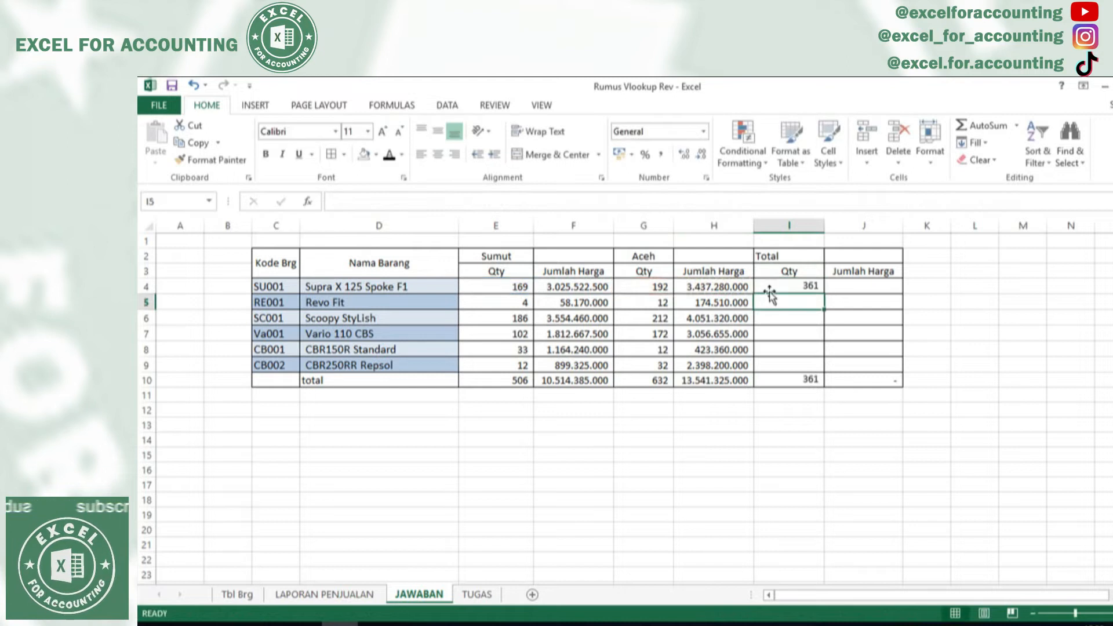
- Fill the I4 sum formula across to J4 and down through row 9
click(814, 289)
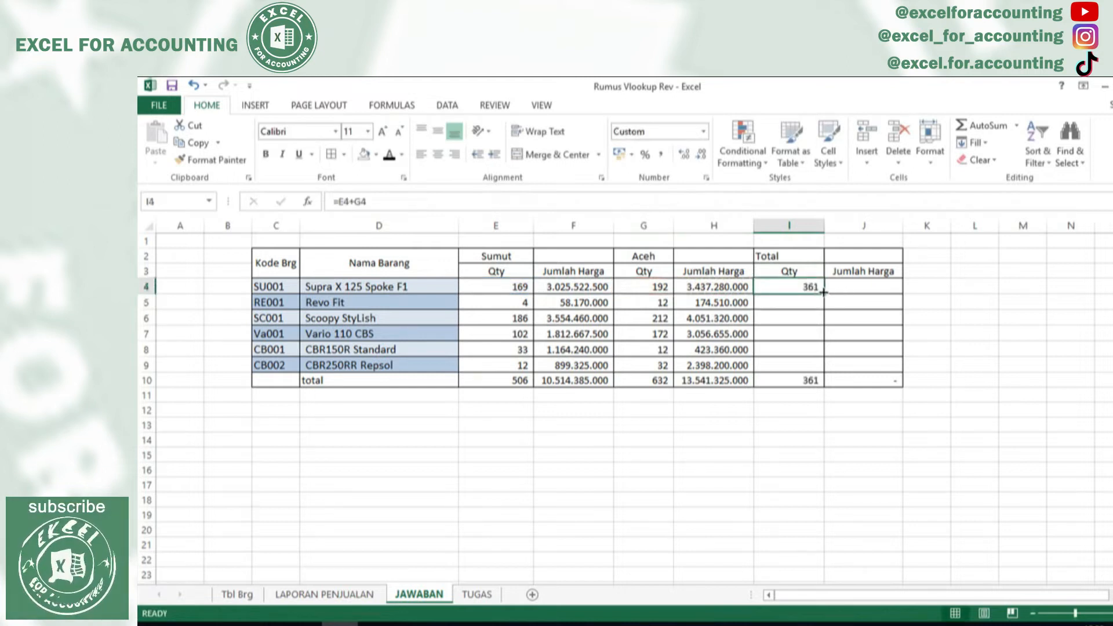
drag(823, 292, 896, 365)
click(870, 385)
- Link J11 to the total Jumlah Harga in cell I211 of LAPORAN PENJUALAN as a cross-check
click(868, 396)
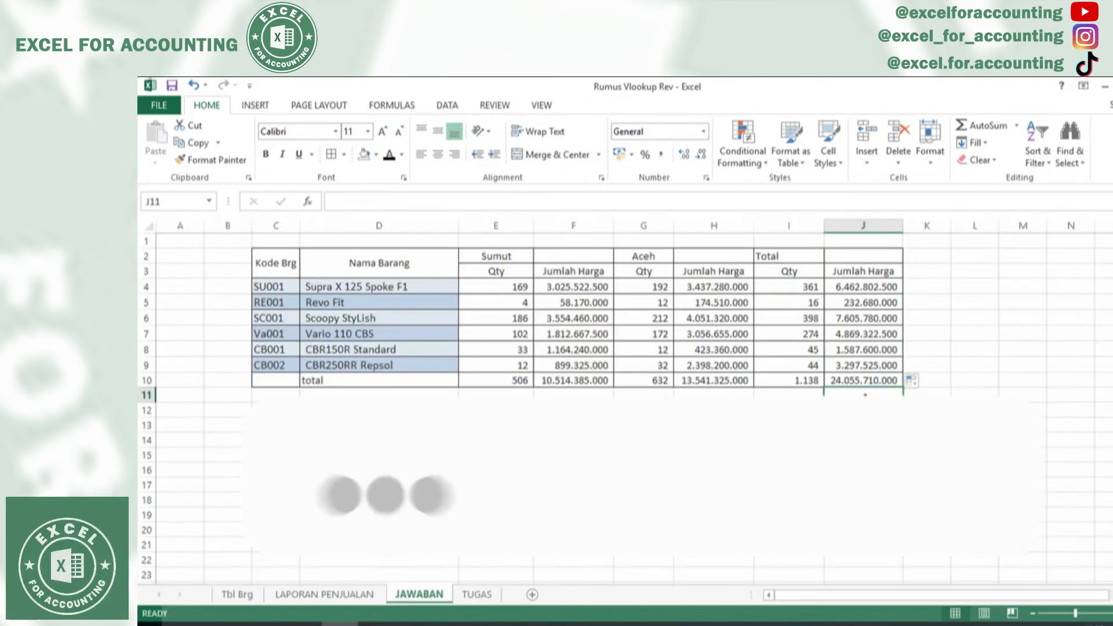
text(=)
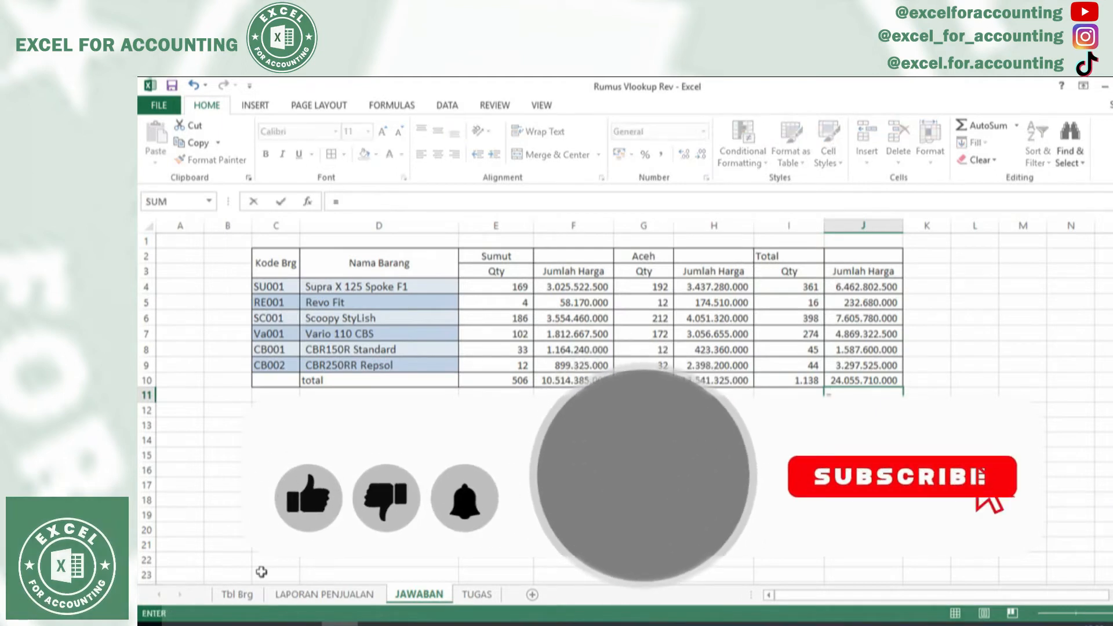
click(325, 595)
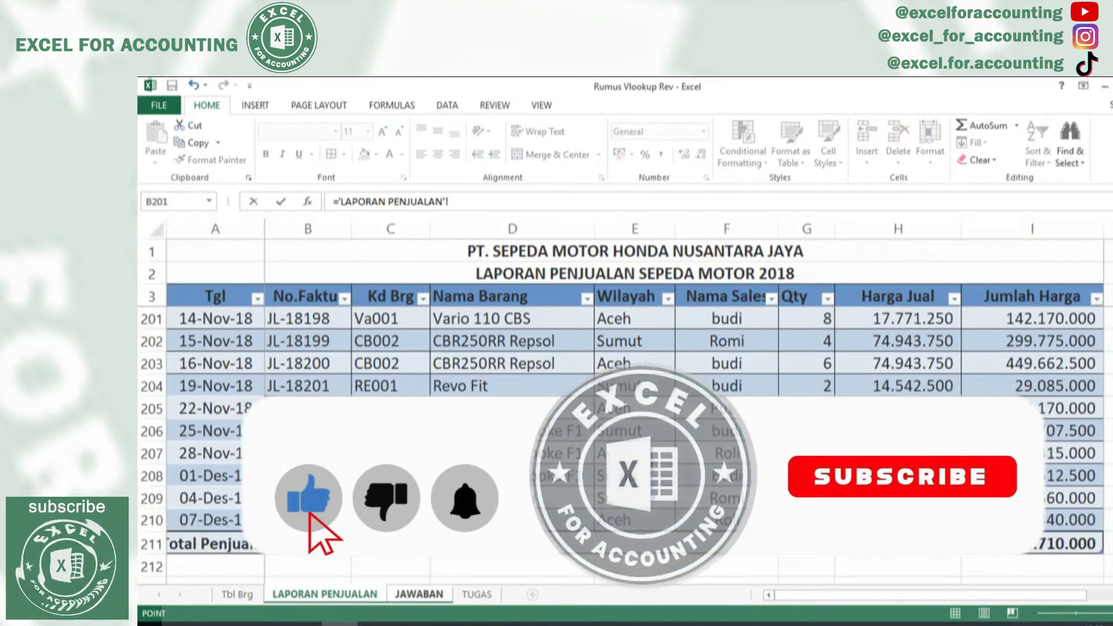
click(1032, 543)
key(Return)
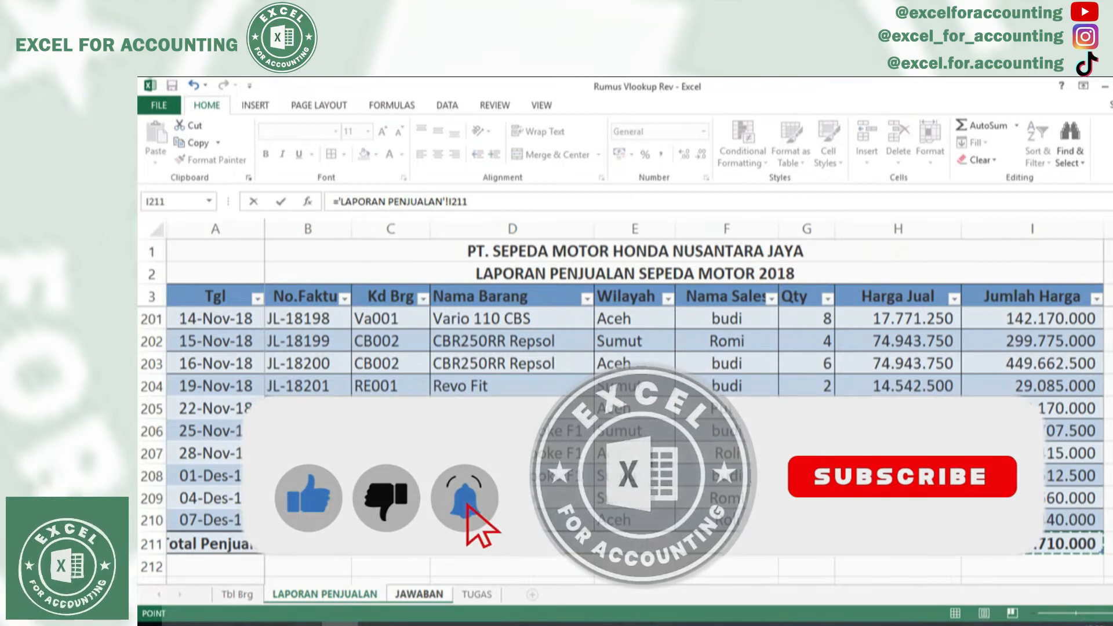
- Link I11 to the total Qty in cell G211 of LAPORAN PENJUALAN as a cross-check
key(Up)
key(Up)
key(Left)
key(Down)
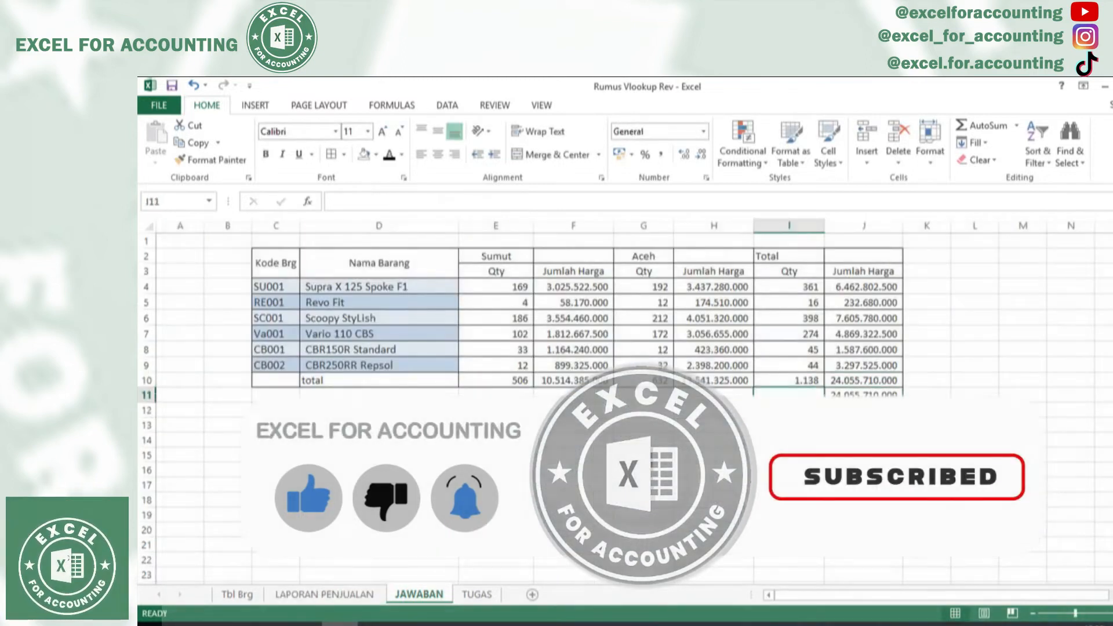
text(=)
click(324, 594)
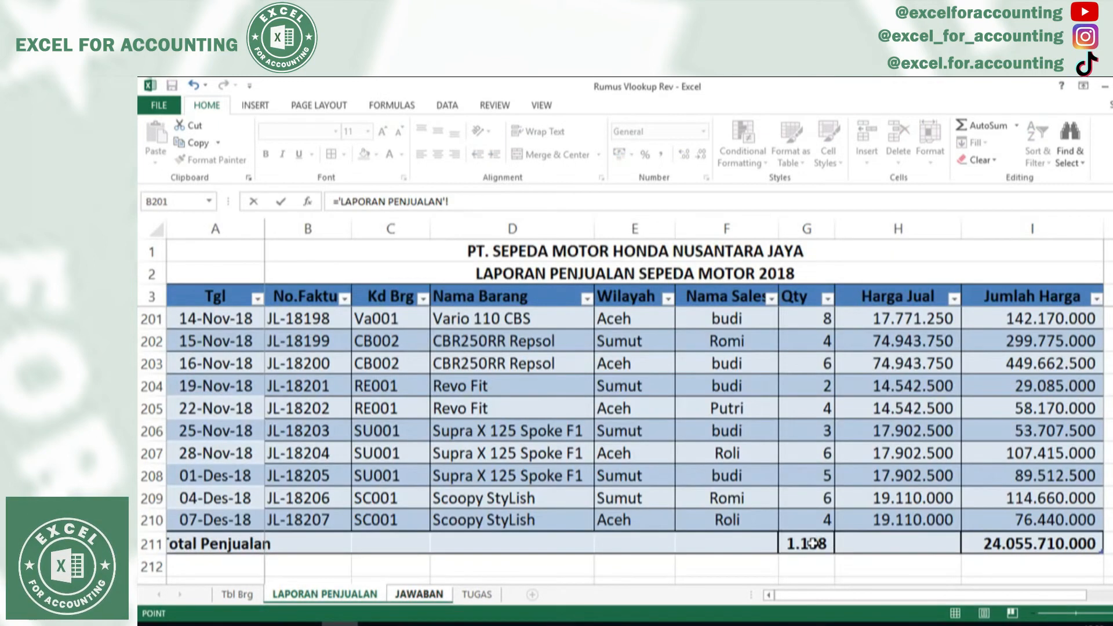
click(812, 544)
key(Return)
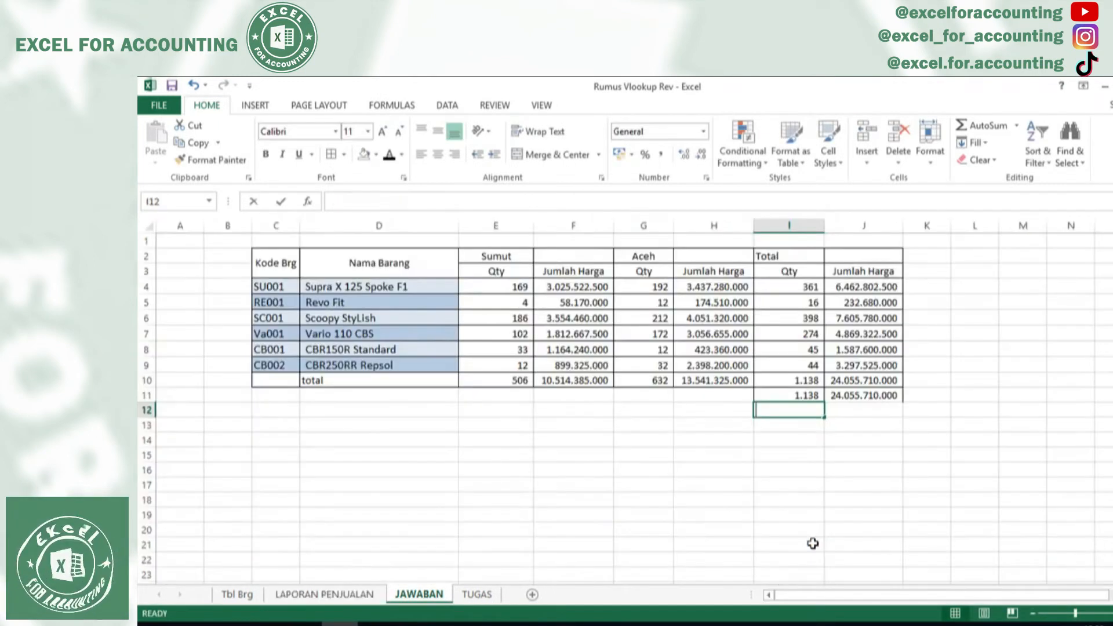
- Compare the linked totals with row 10, and delete the check formulas in I11:J11
text(=)
key(Escape)
key(Up)
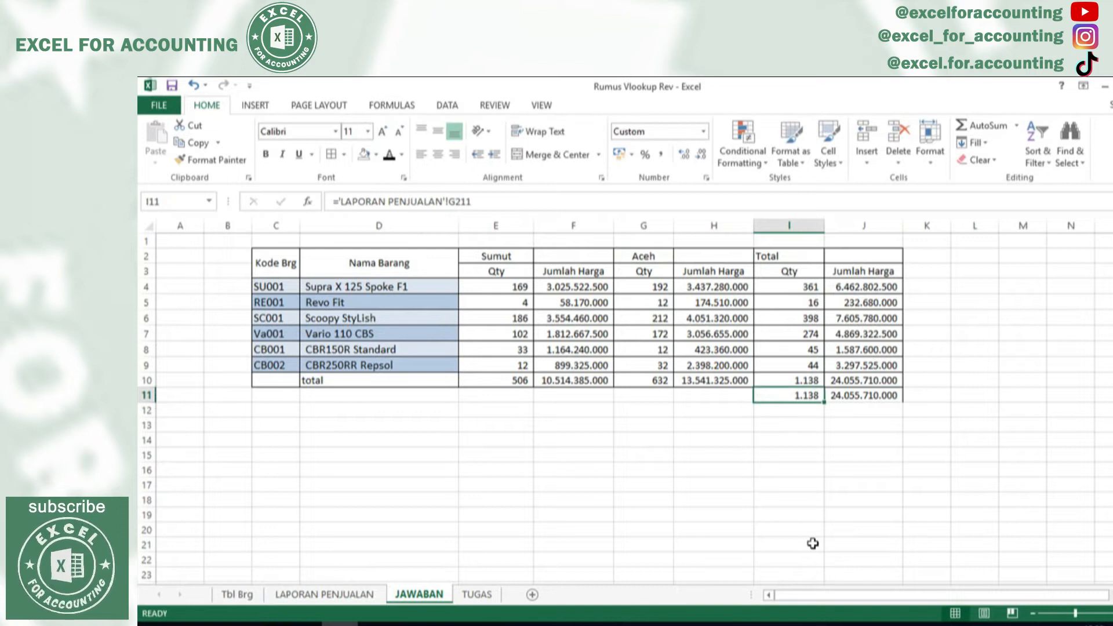
key(Down)
key(Up)
key(Right)
key(Left)
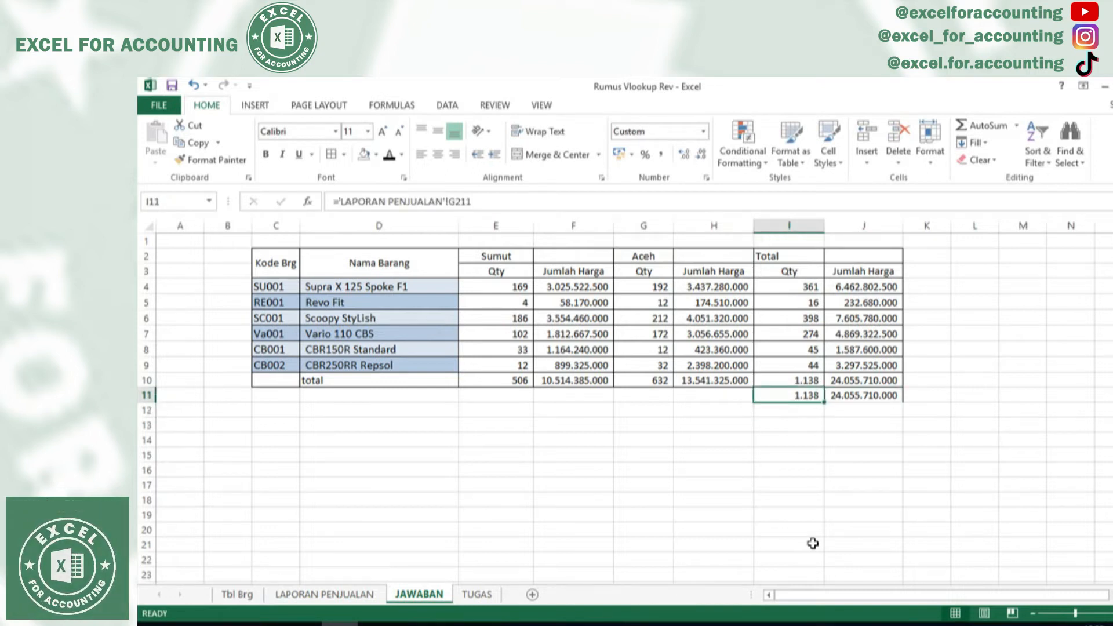
key(shift+Right)
key(Delete)
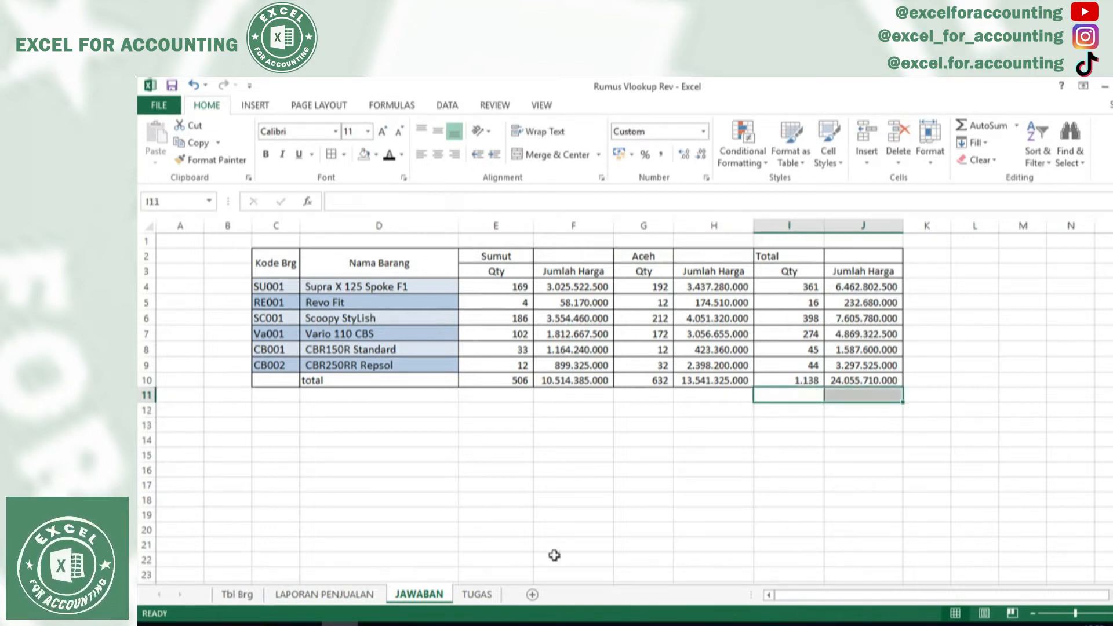
- Open the TUGAS sheet and review the list of tasks
click(483, 594)
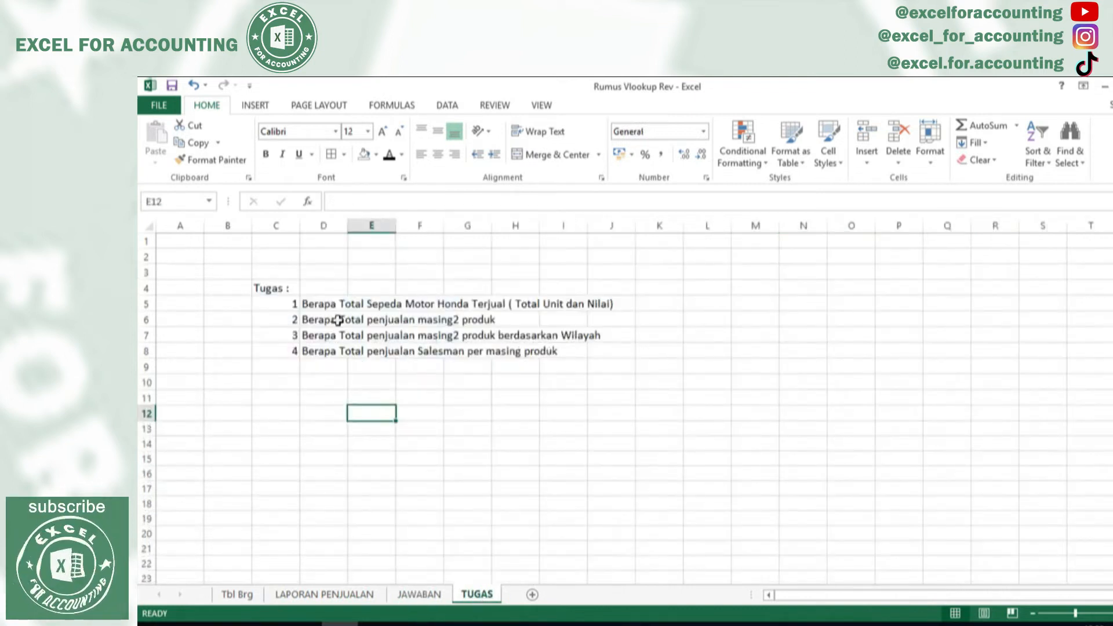
click(339, 320)
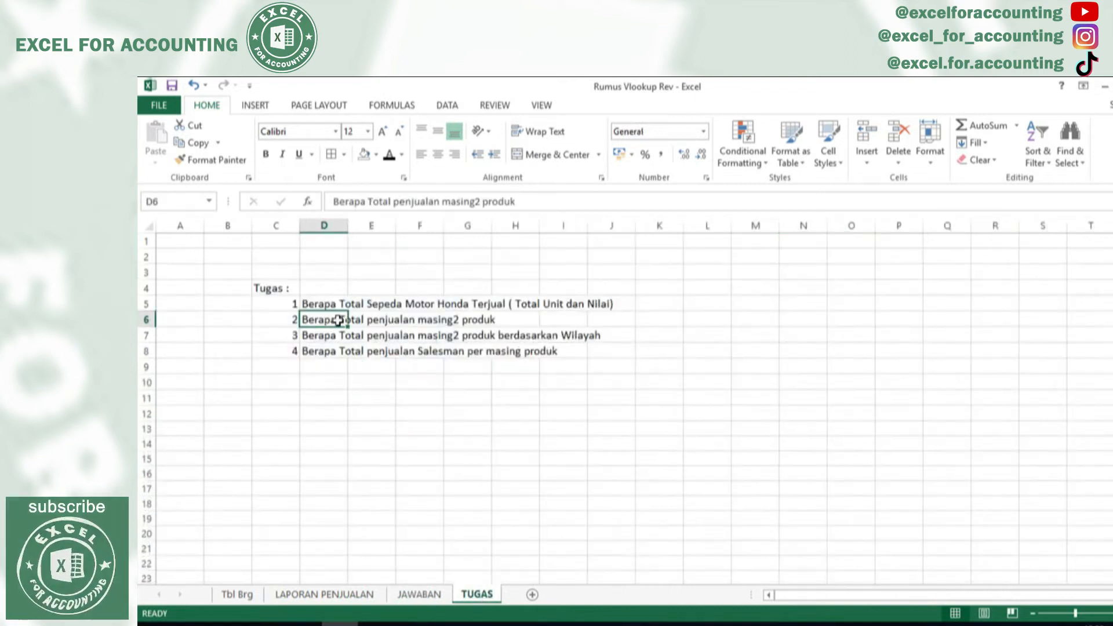
click(415, 418)
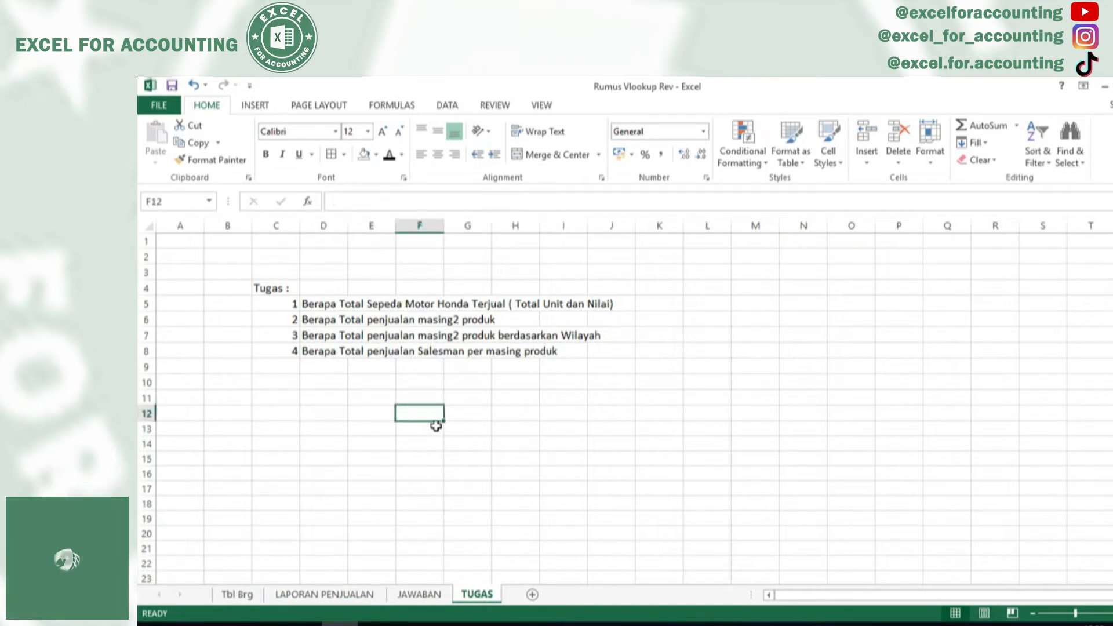
- Review the total quantity sold per product in the Total Qty column, I4:I10, of the JAWABAN sheet
click(418, 596)
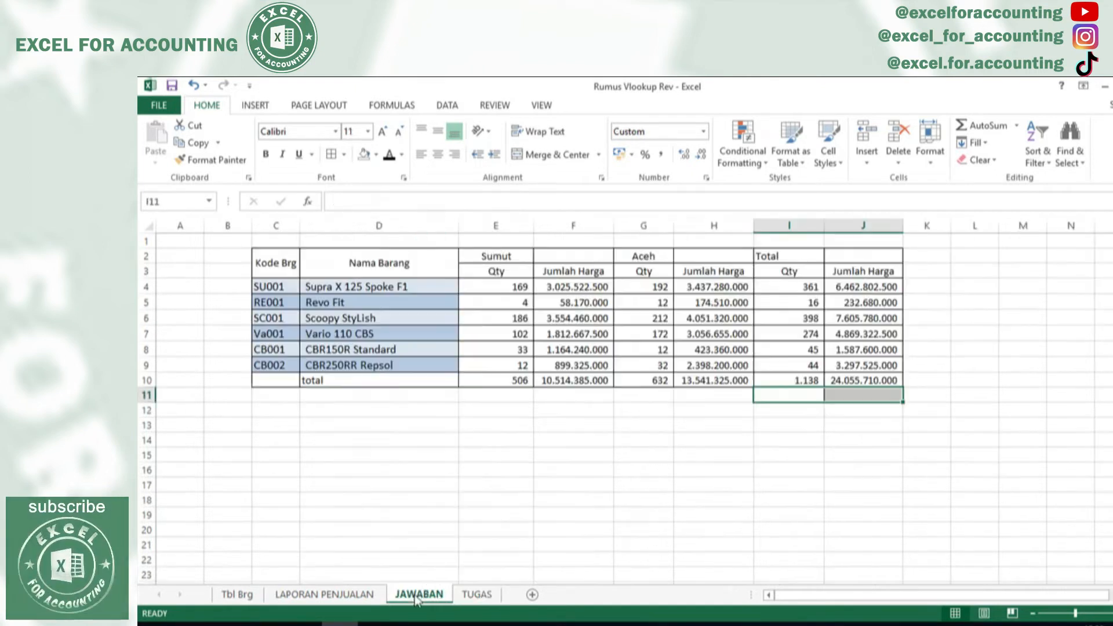
click(573, 454)
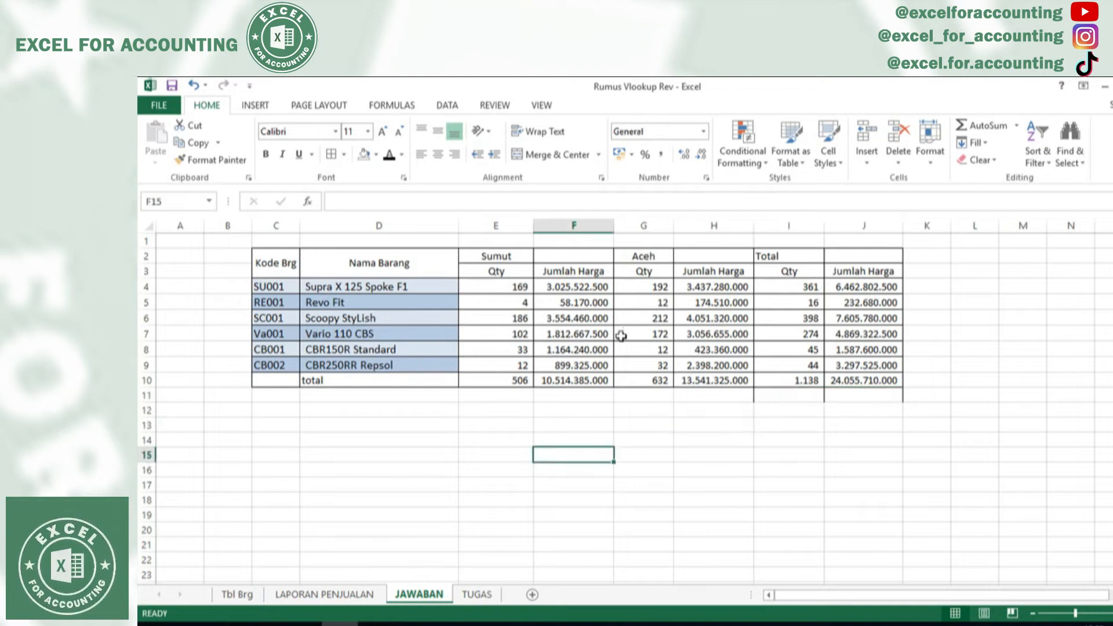
click(789, 285)
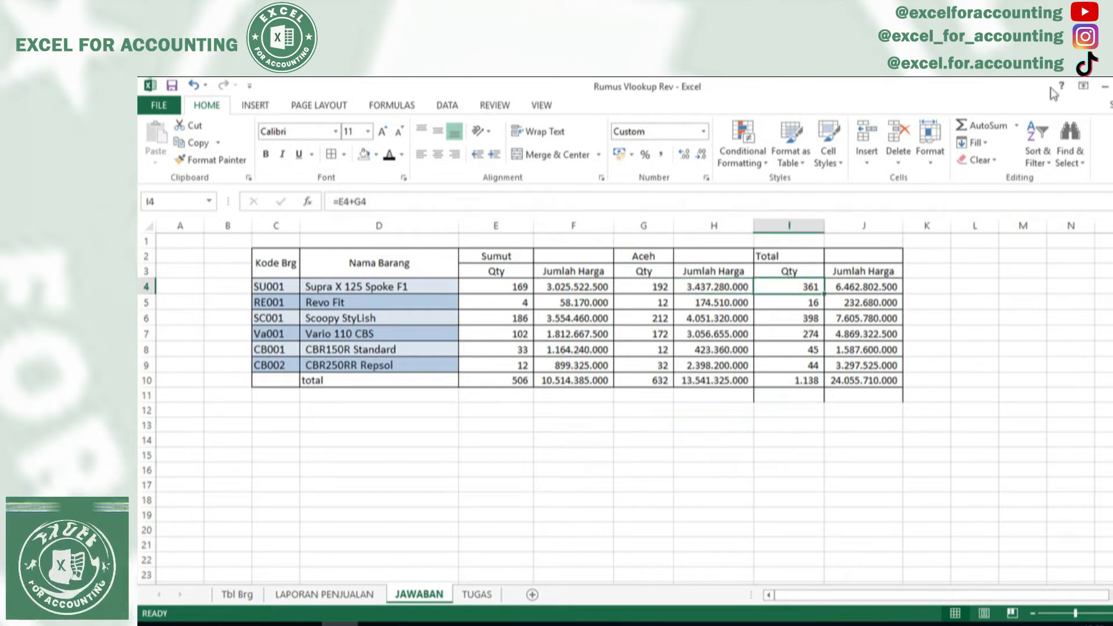
key(Down)
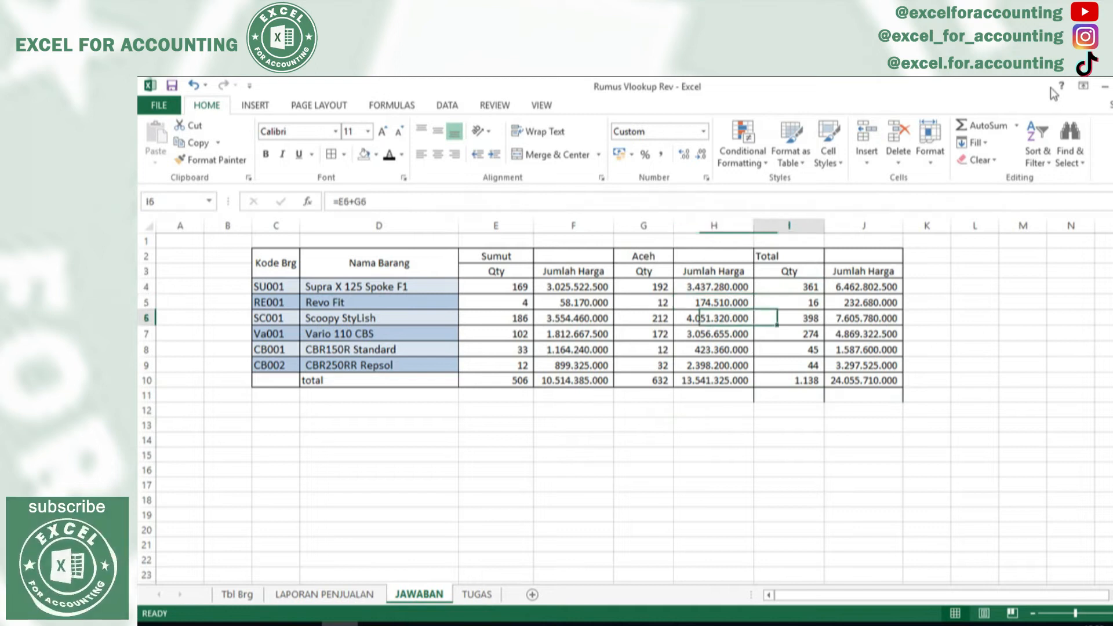
key(Down)
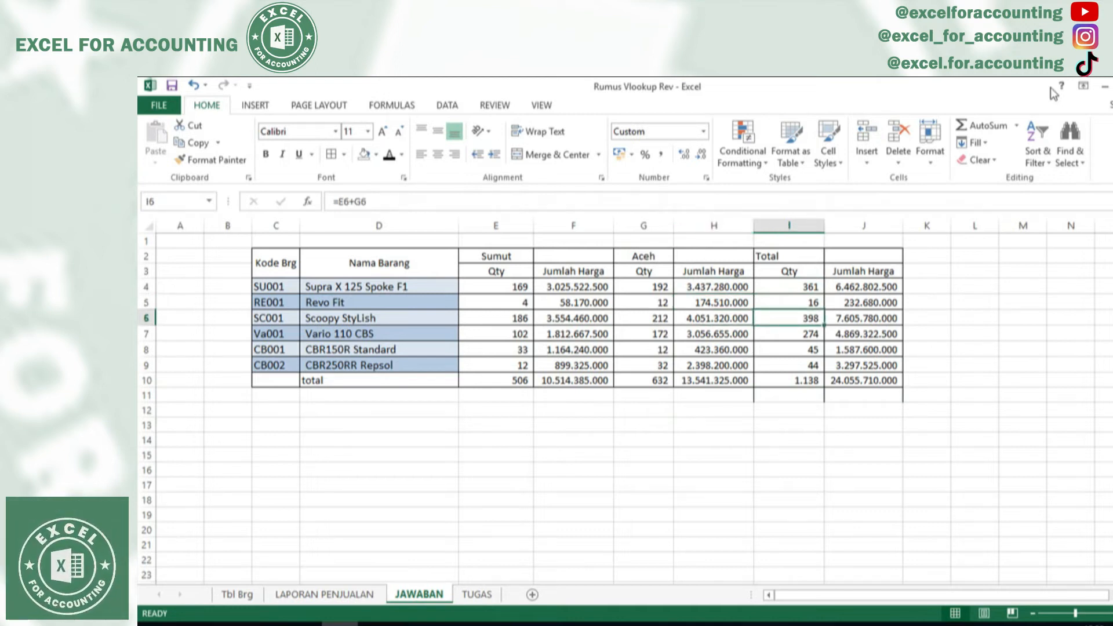
key(Down)
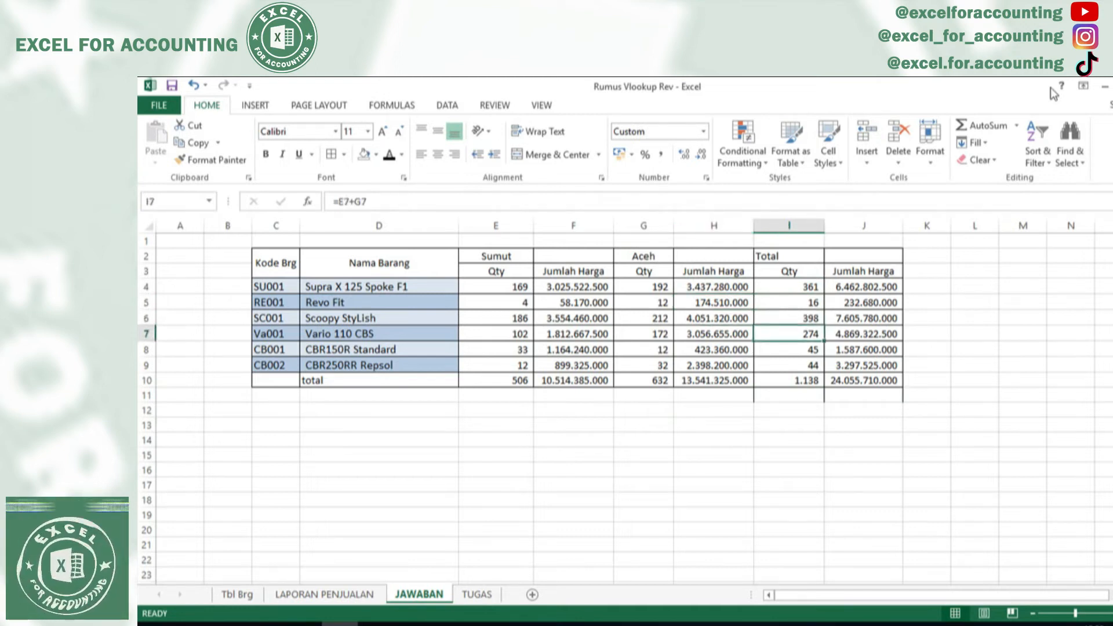
key(Down)
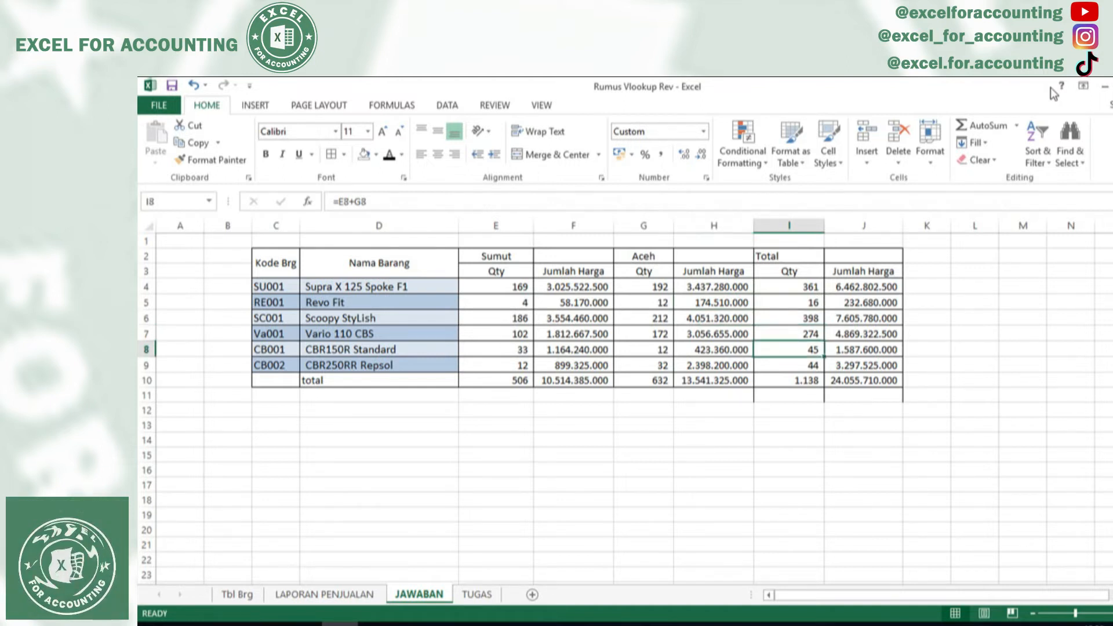
key(Down)
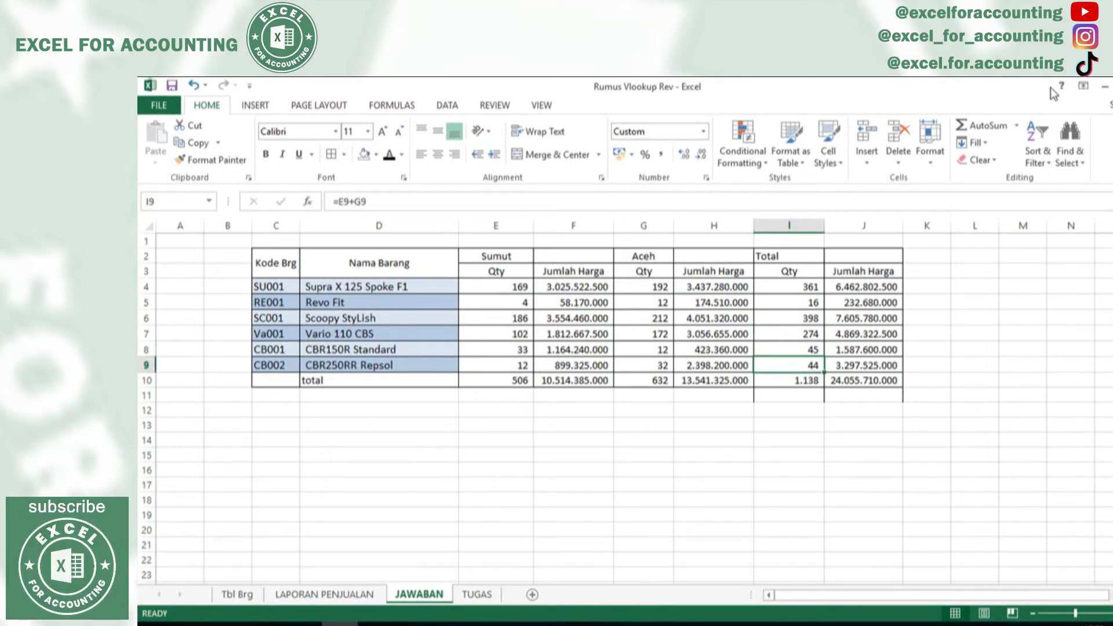
key(Down)
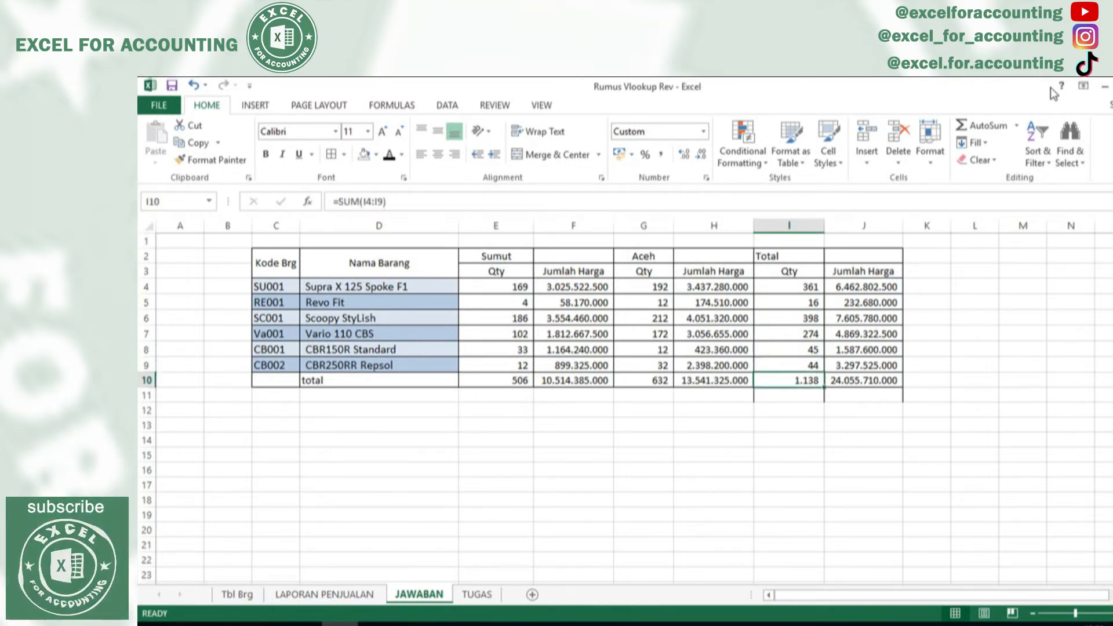
key(Down)
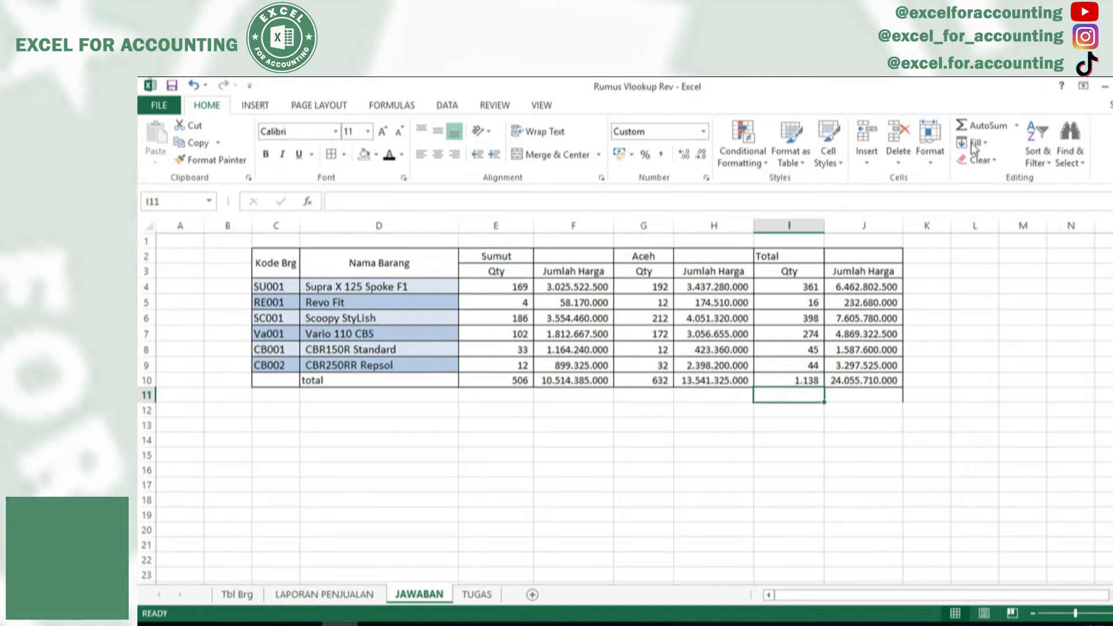
- Read the task about sales per salesman and product on the TUGAS sheet, and return to JAWABAN
click(477, 594)
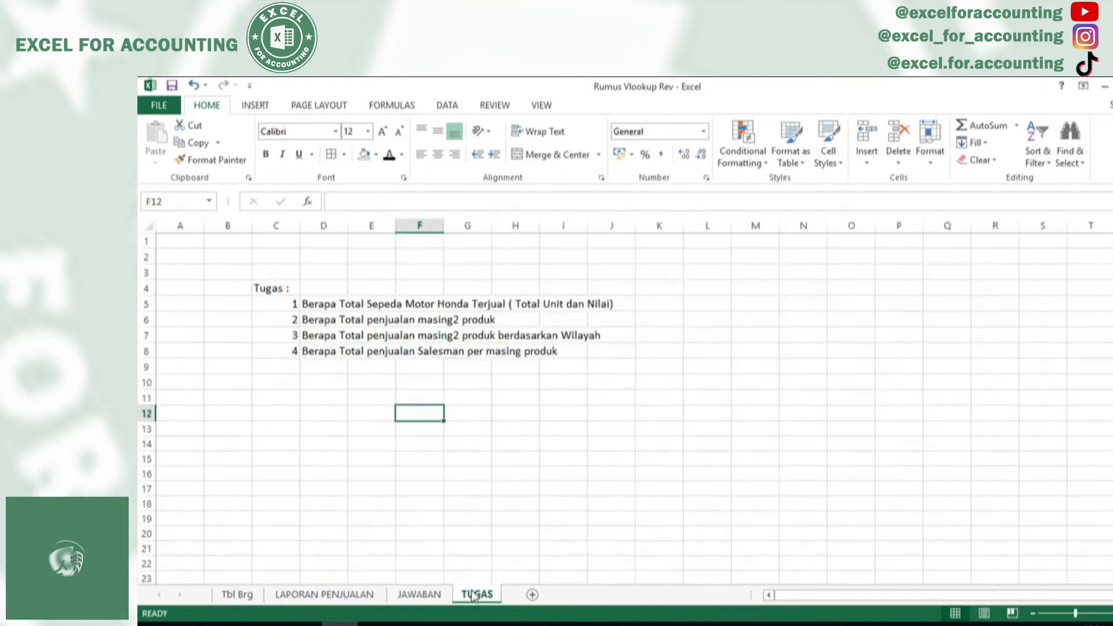
click(468, 435)
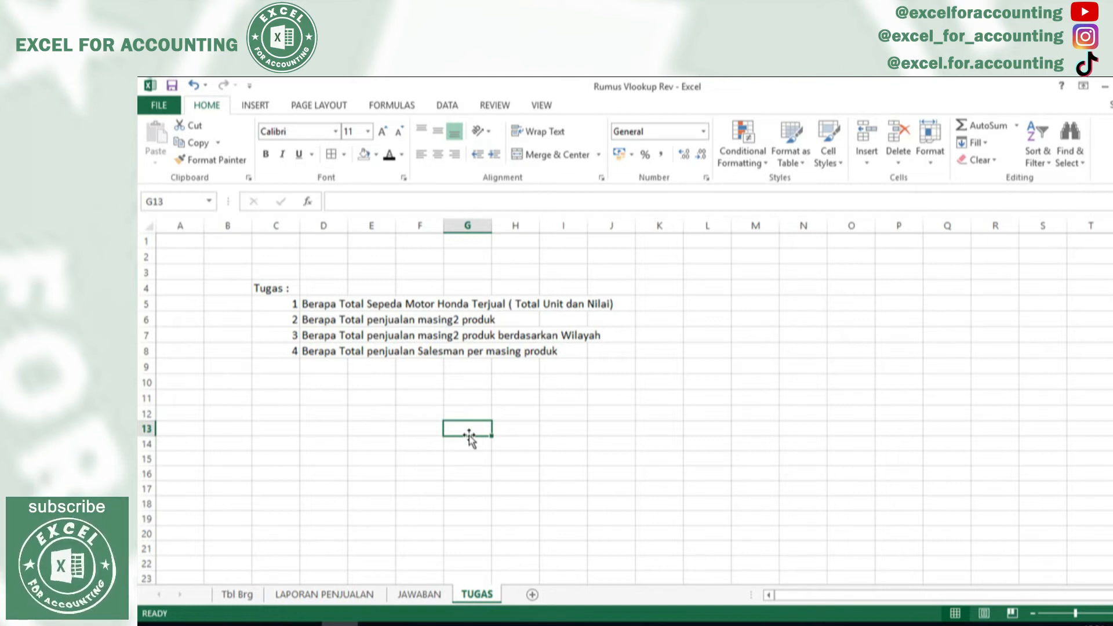
click(416, 594)
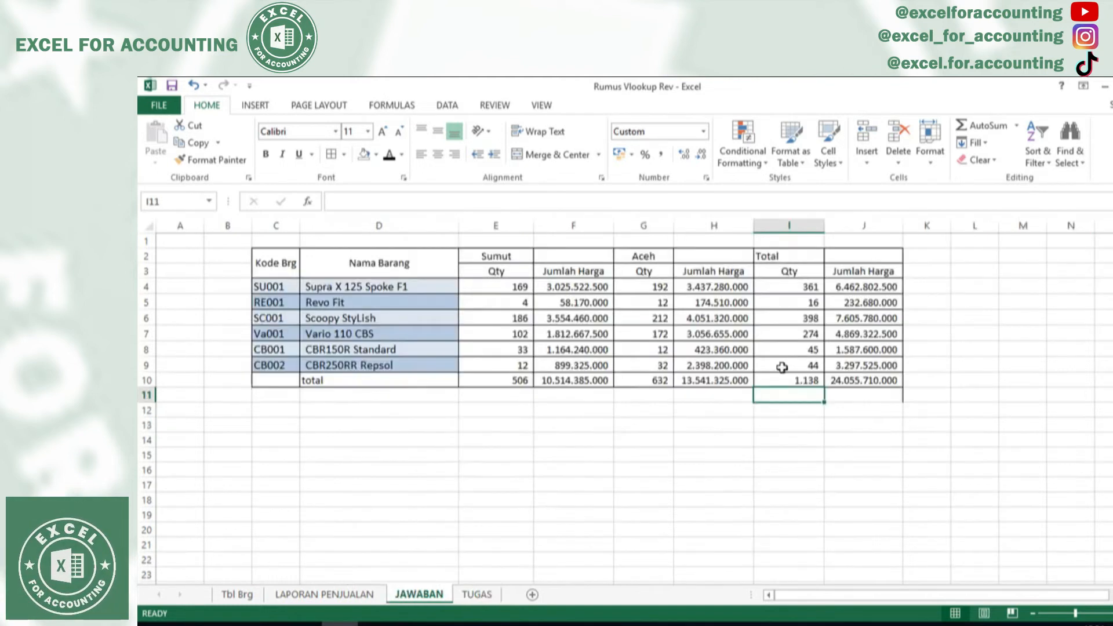
- Copy the Kode Brg and Nama Barang columns with their headers, range C2:D9
click(454, 443)
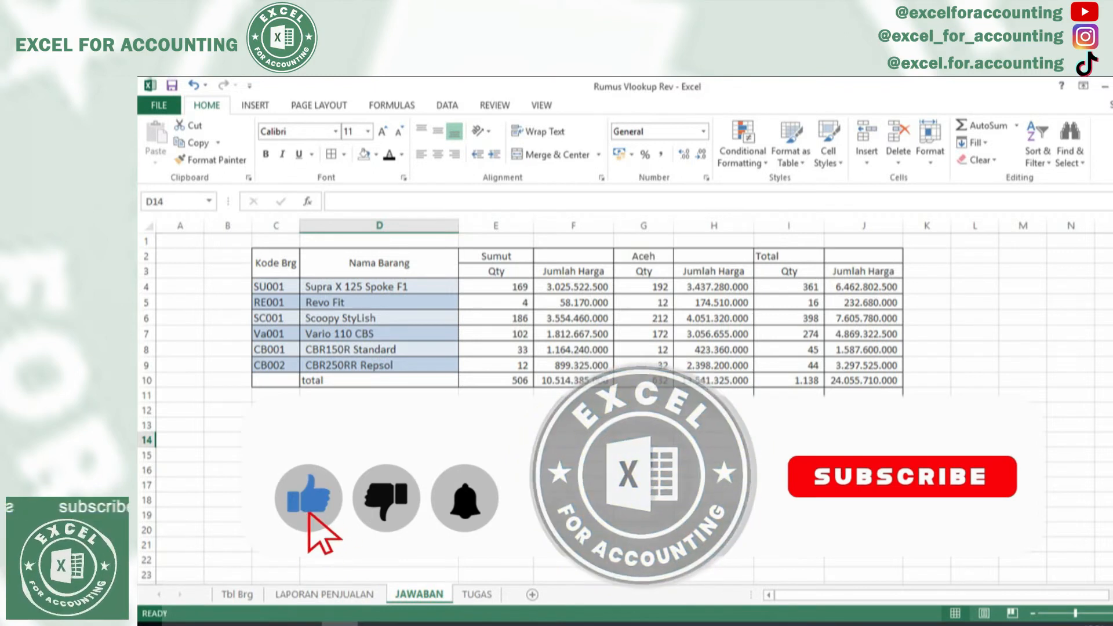
click(380, 425)
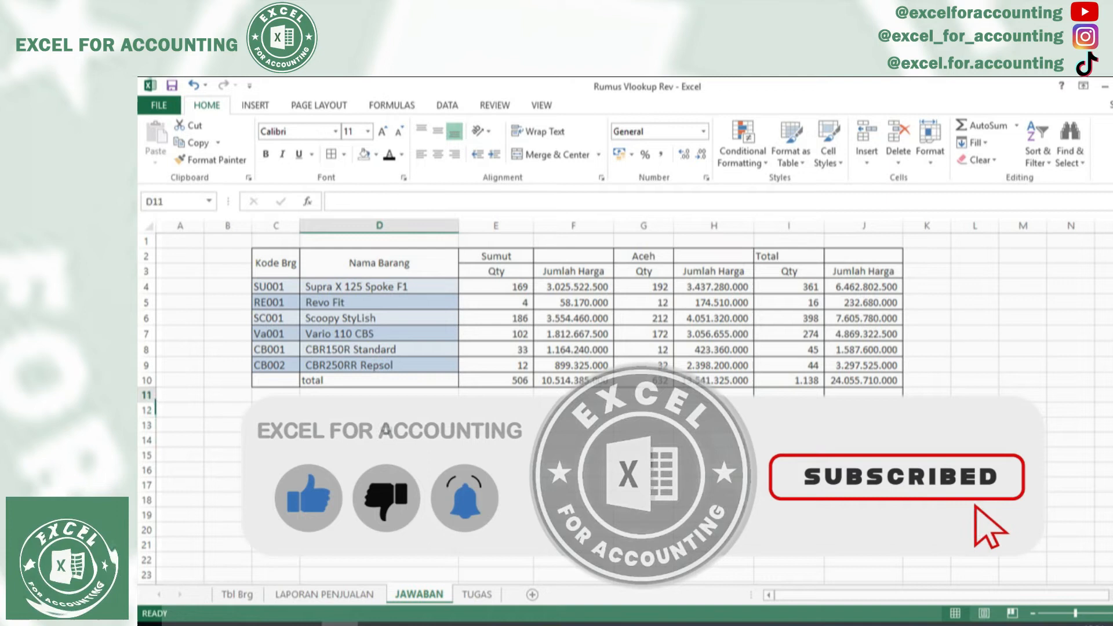
key(Up)
key(Up)
key(Up)
key(Up)
key(Up)
key(Up)
key(Up)
key(Up)
key(Up)
key(Up)
key(Left)
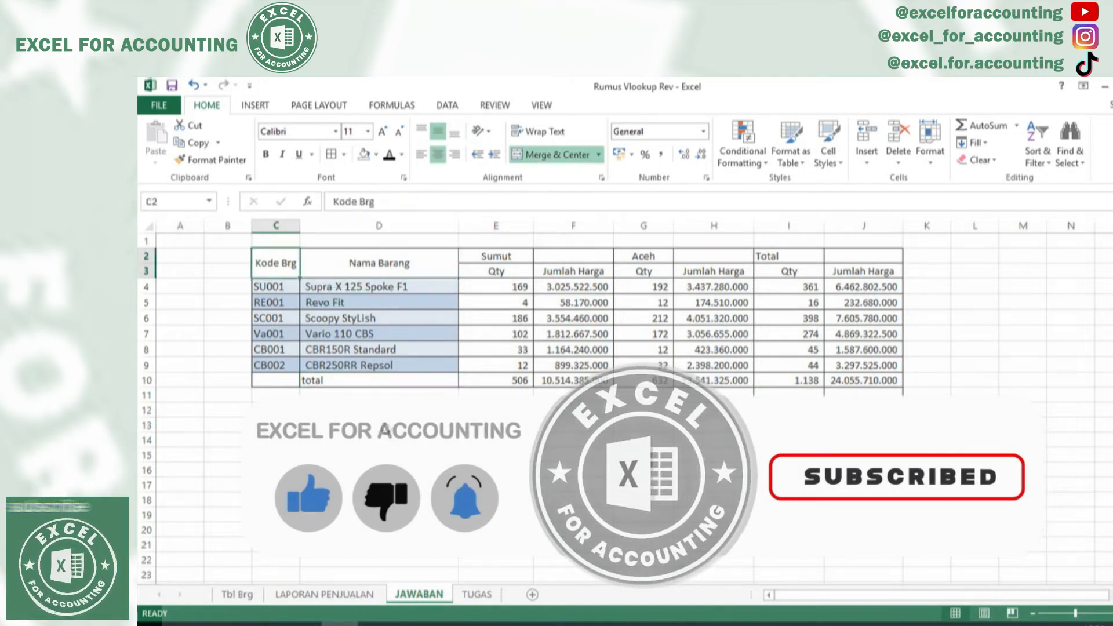
key(shift+Right)
key(shift+Down)
key(shift+Down)
key(shift+Down)
key(shift+Down)
key(shift+Down)
key(shift+Down)
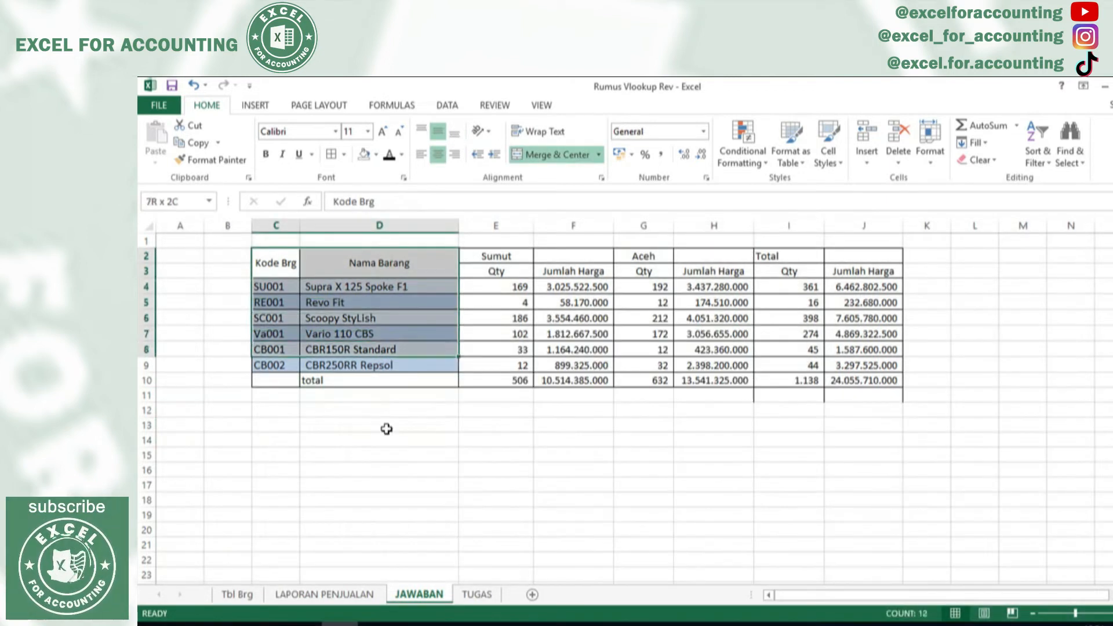
key(ctrl+c)
- Paste the copied product list below the summary table, starting at cell D15
key(Down)
key(Down)
key(Down)
key(Down)
key(Down)
key(Down)
key(Down)
key(Down)
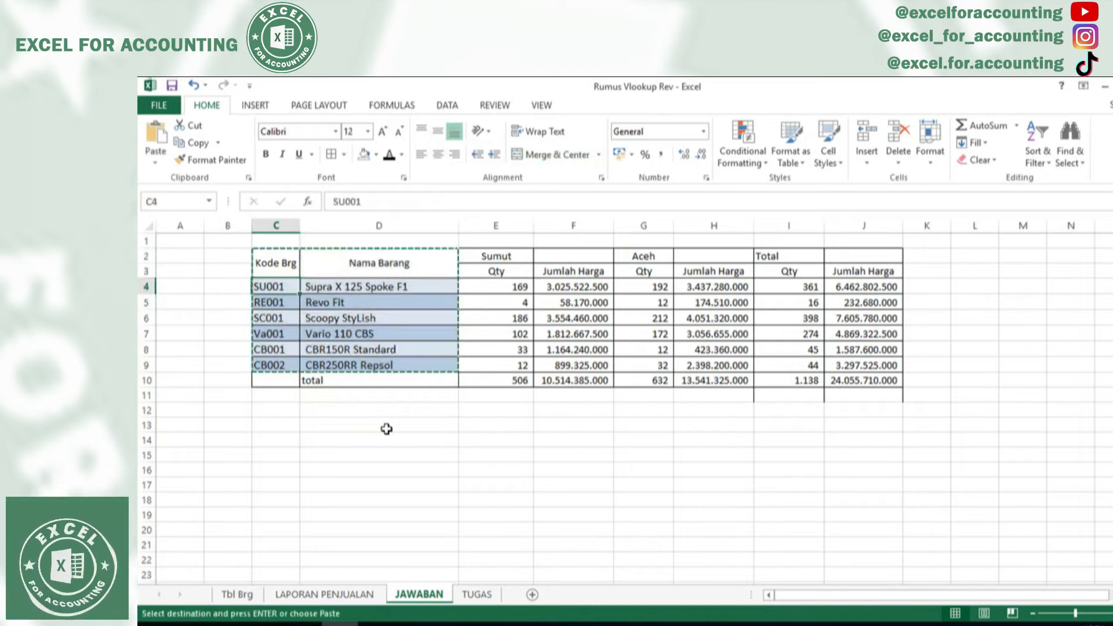
key(Down)
key(Down)
key(Down)
key(Down)
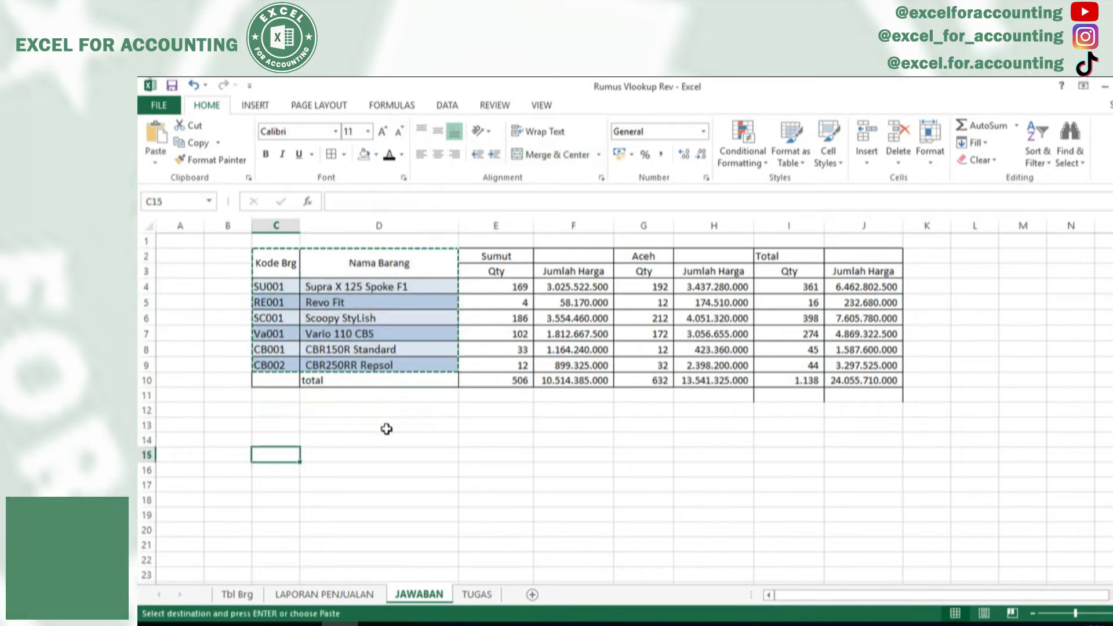
key(Right)
key(ctrl+v)
key(Right)
key(Right)
key(Right)
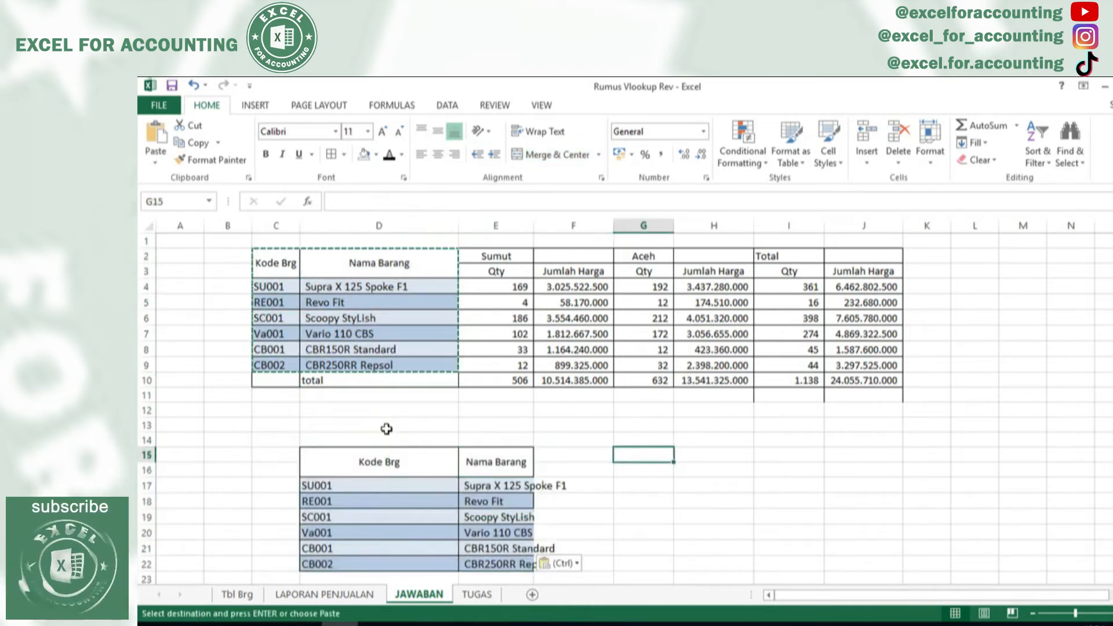
key(Left)
text(Na)
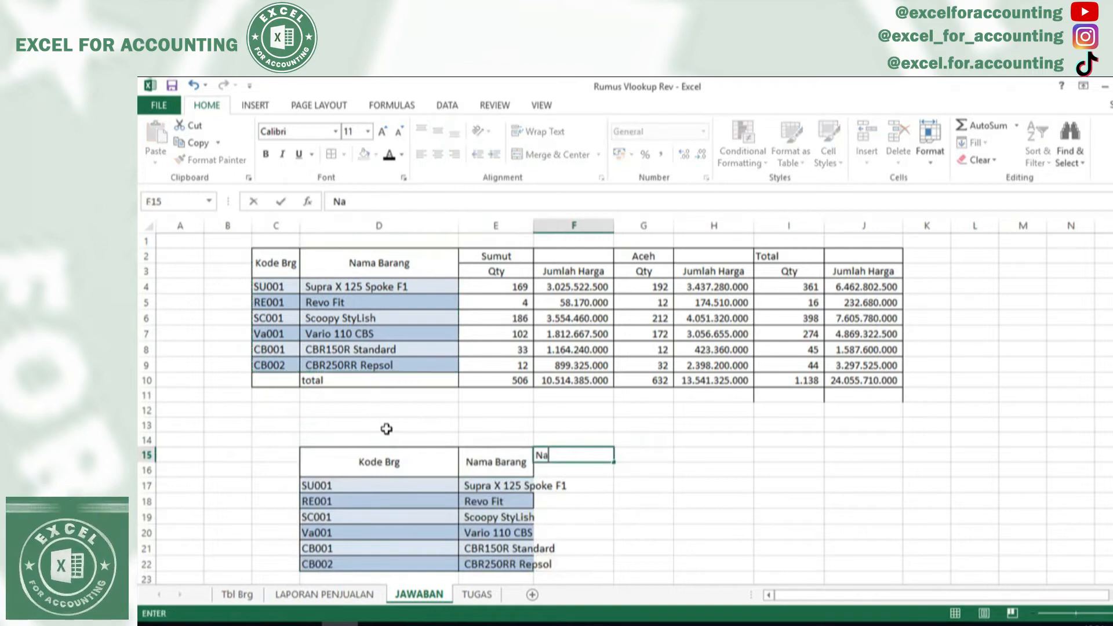
text(ma)
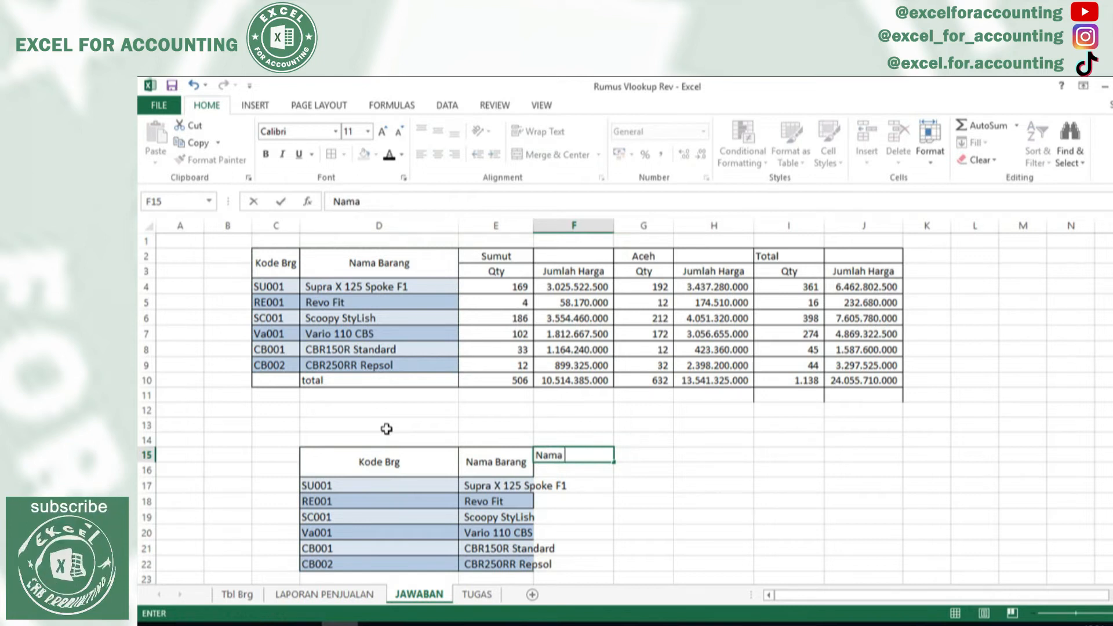
key(BackSpace)
key(BackSpace)
key(BackSpace)
key(BackSpace)
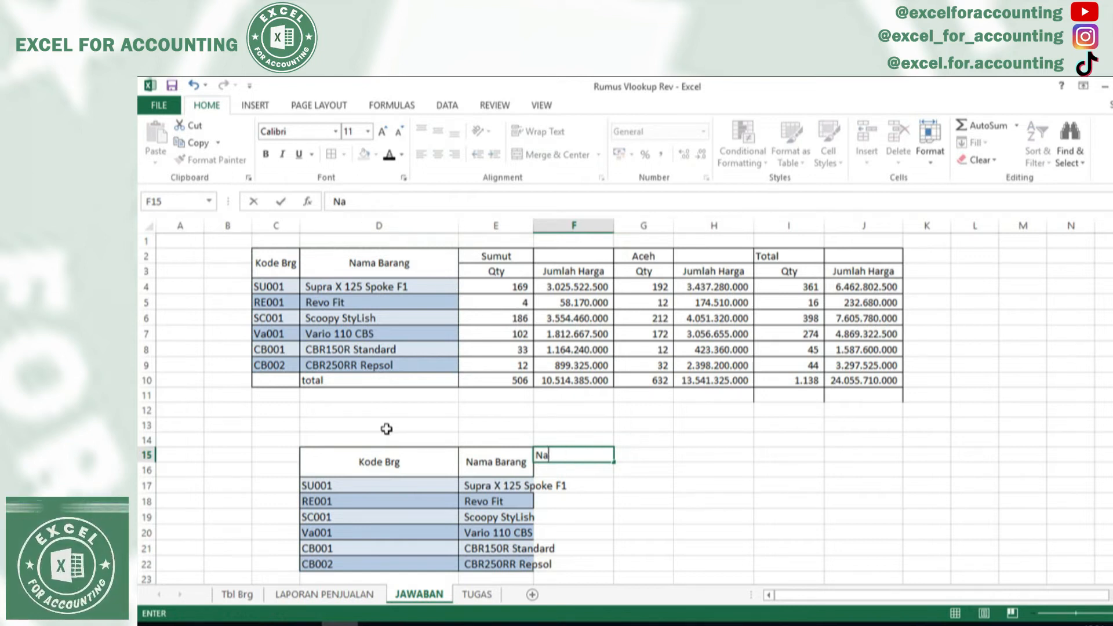
click(638, 524)
- Widen column E so the full product names in the new Nama Barang column fit
click(518, 439)
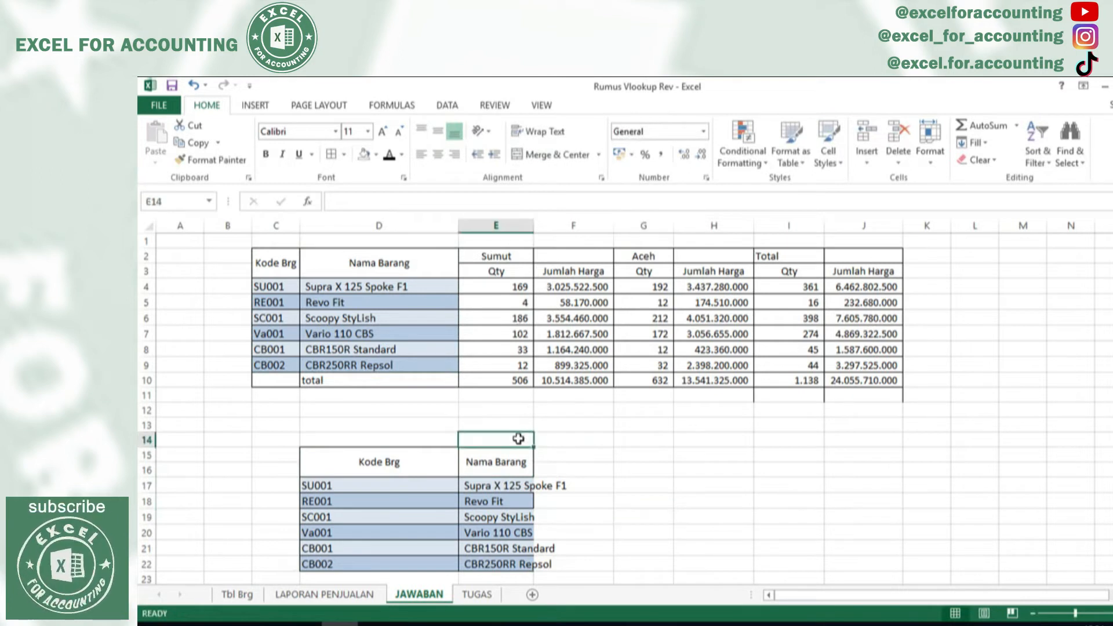
drag(533, 226, 614, 258)
click(535, 474)
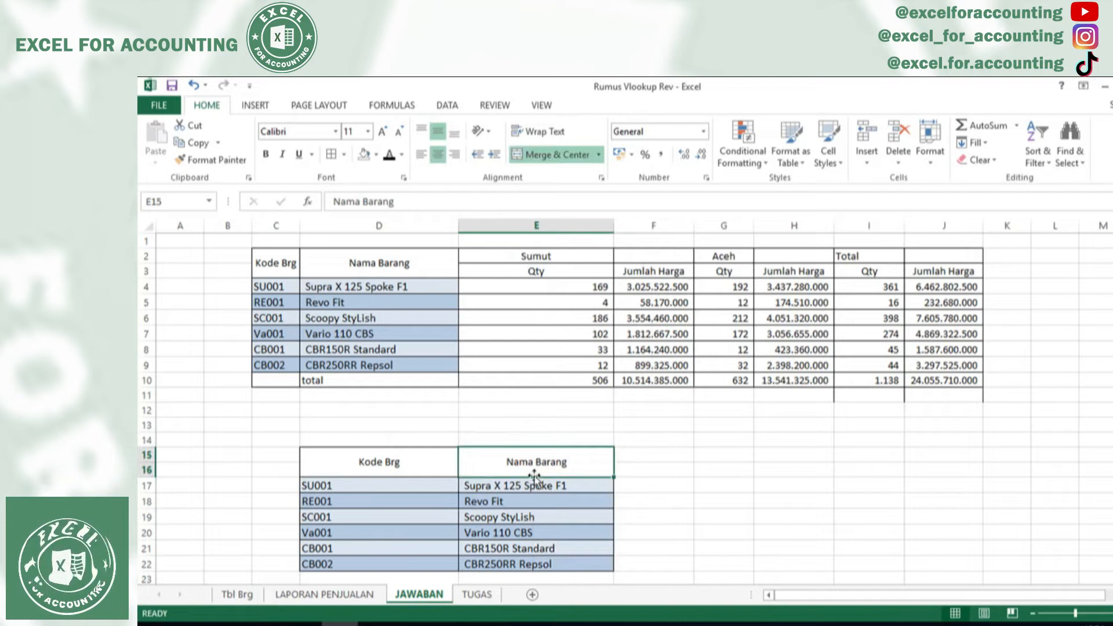
key(Down)
key(Down)
key(Down)
key(Down)
key(Down)
key(Up)
key(Up)
key(Up)
key(Up)
key(Up)
key(Up)
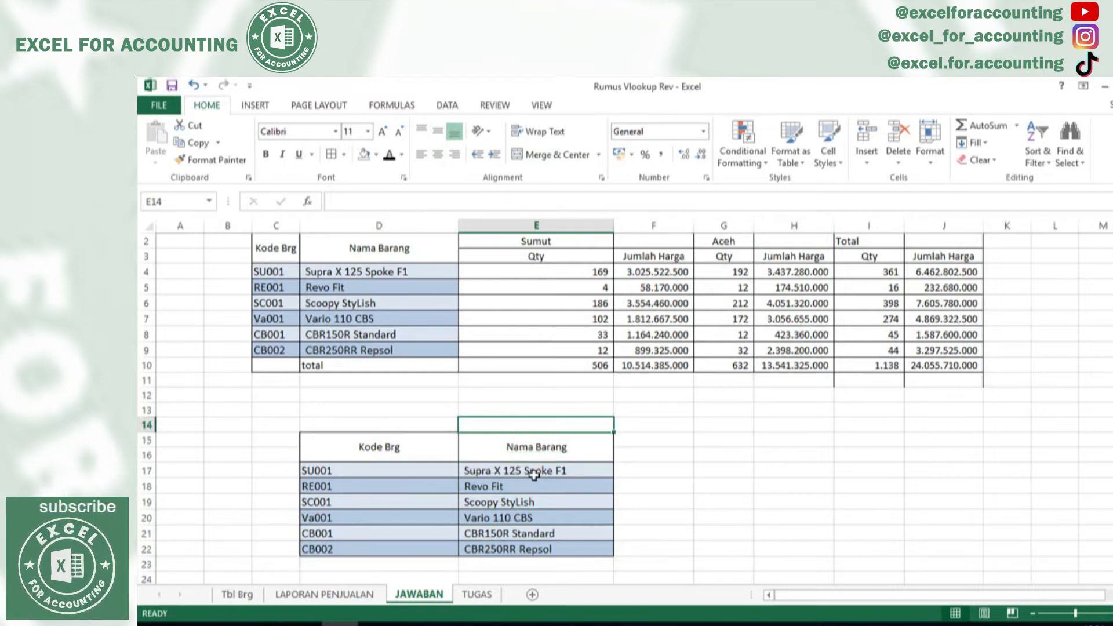
- Look up the Daftar Salesman list on the Tbl Brg sheet, and return to cell F15 of JAWABAN
click(238, 595)
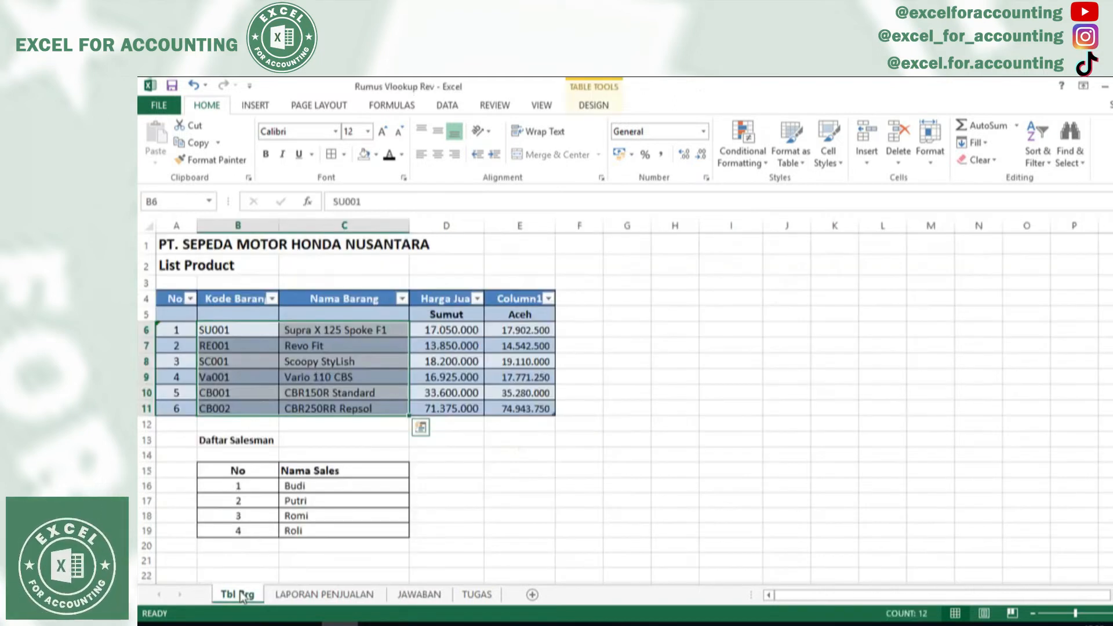
click(419, 594)
click(664, 427)
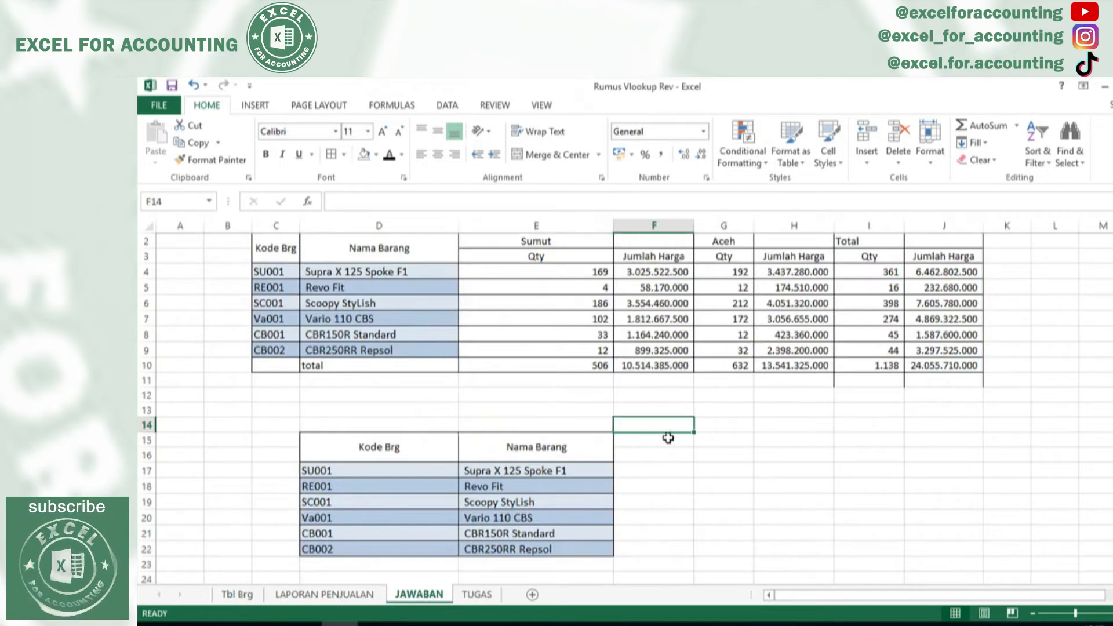
click(662, 439)
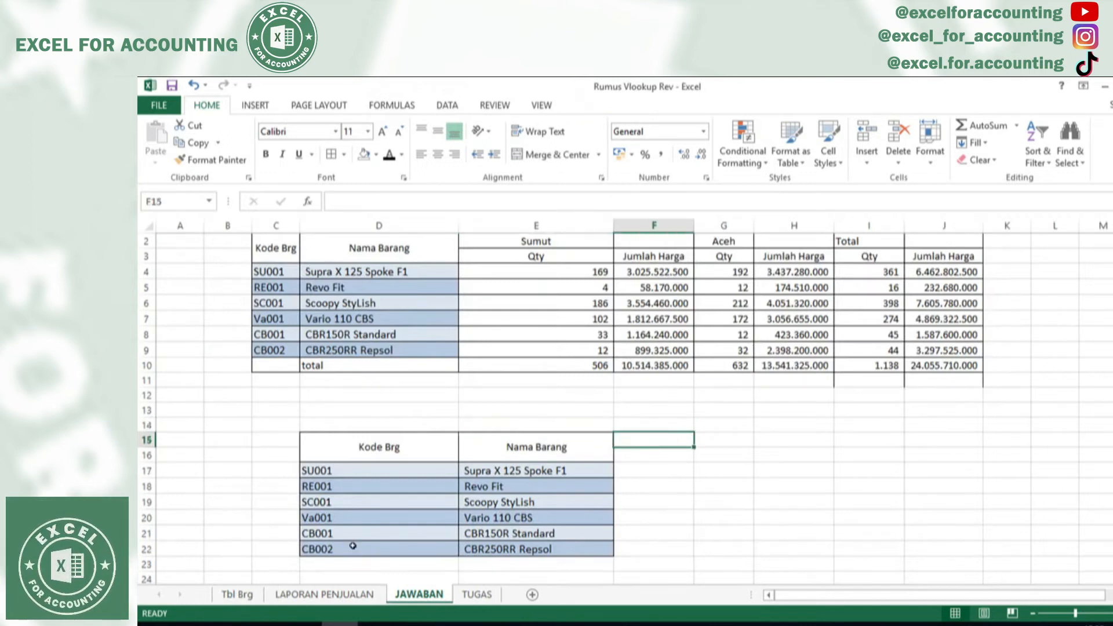
- Copy the salesman names in C16:C19 of the Tbl Brg sheet, and go back to JAWABAN
scroll(353, 545, down, 3)
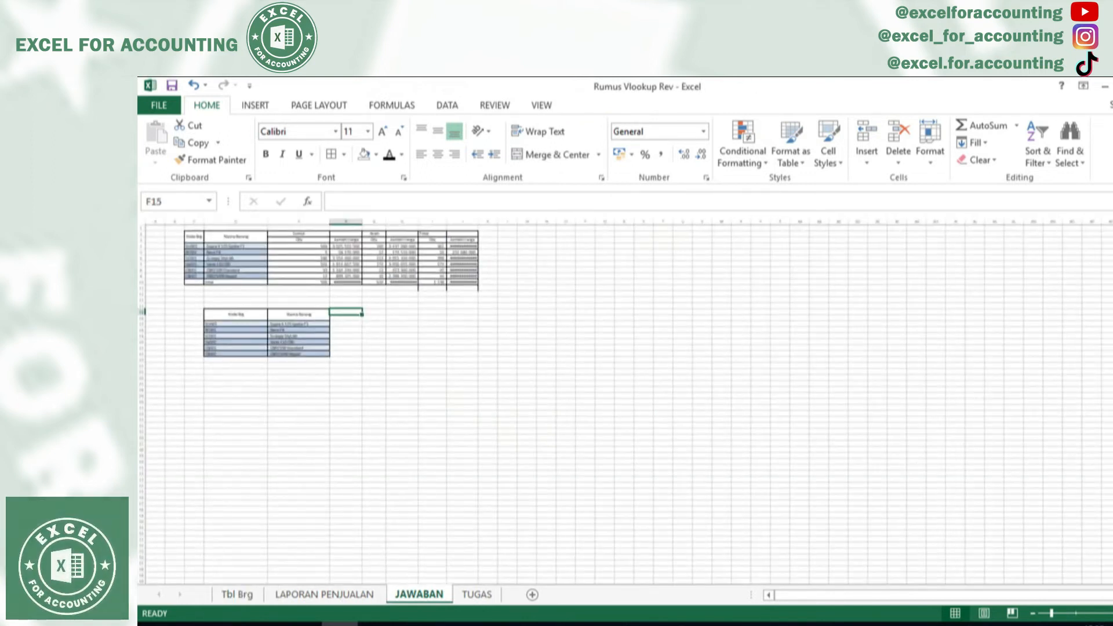
click(1076, 614)
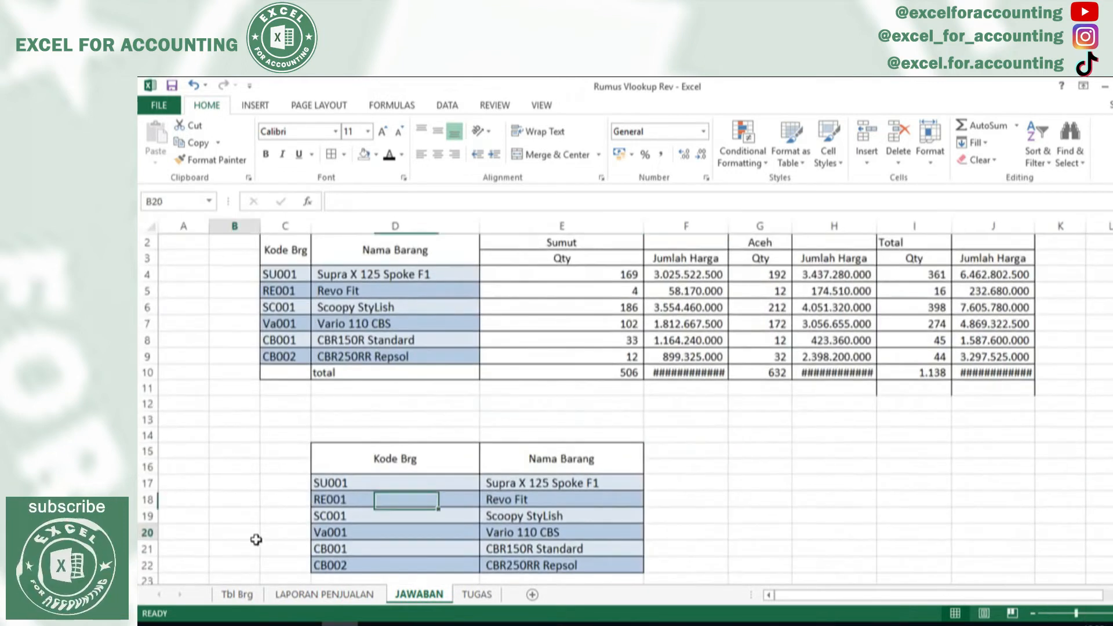
click(237, 595)
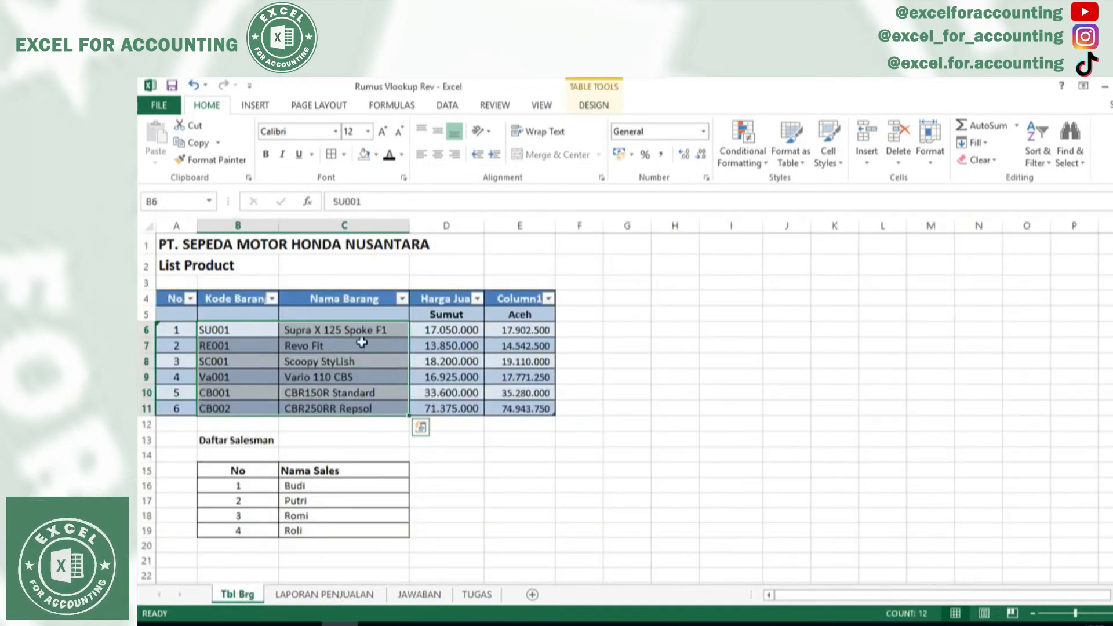
drag(328, 491, 314, 521)
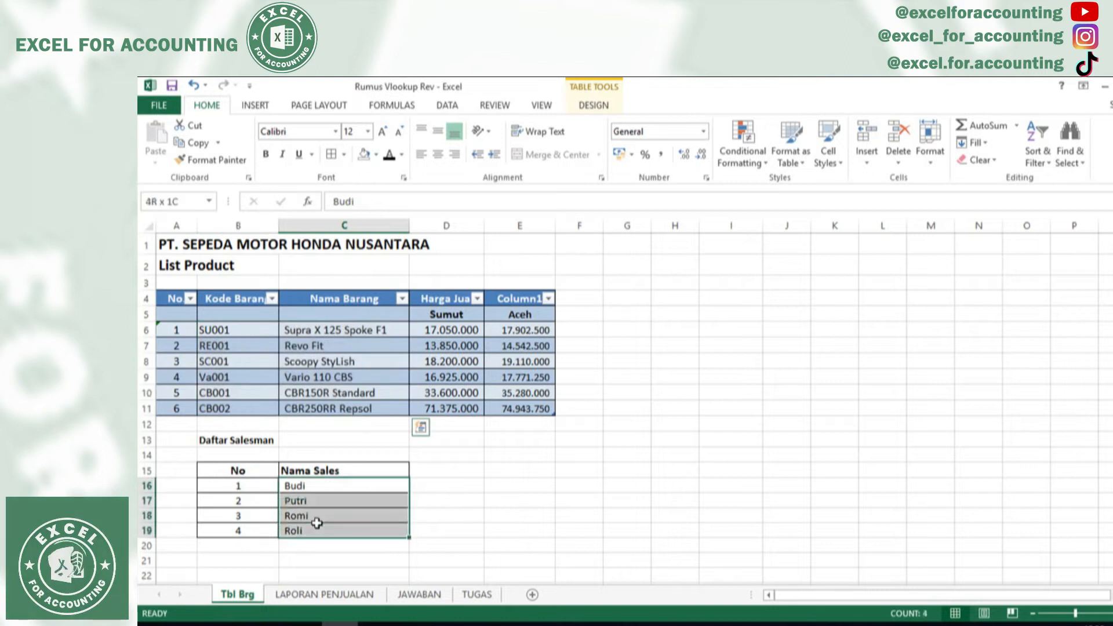
key(ctrl+c)
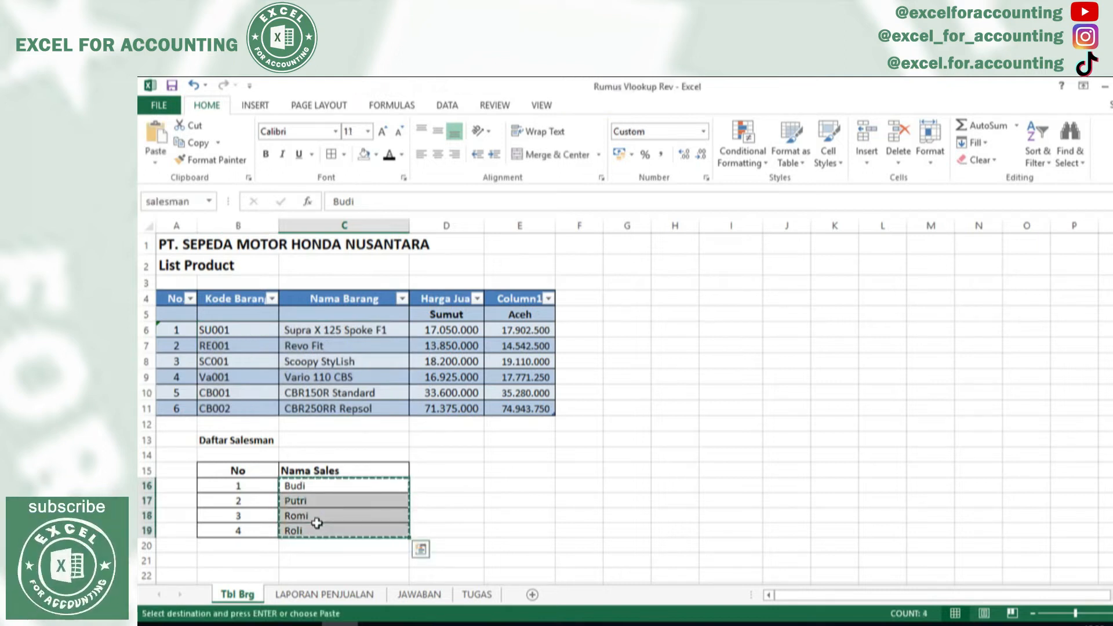
click(433, 600)
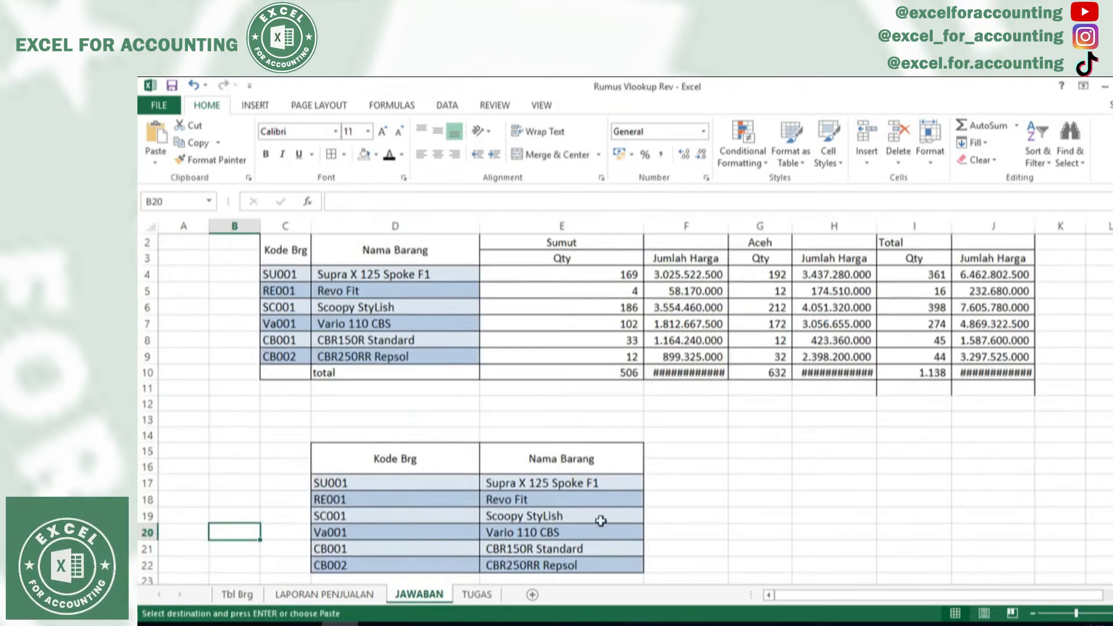
- Paste the copied salesman names at cell G15 of the JAWABAN sheet
click(757, 448)
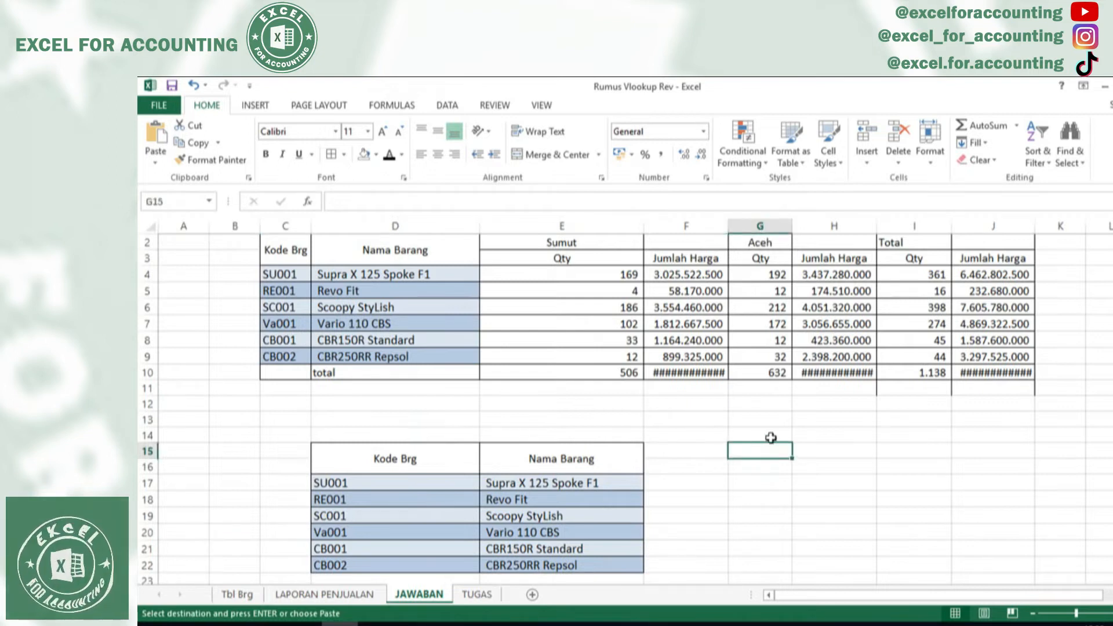
key(ctrl+v)
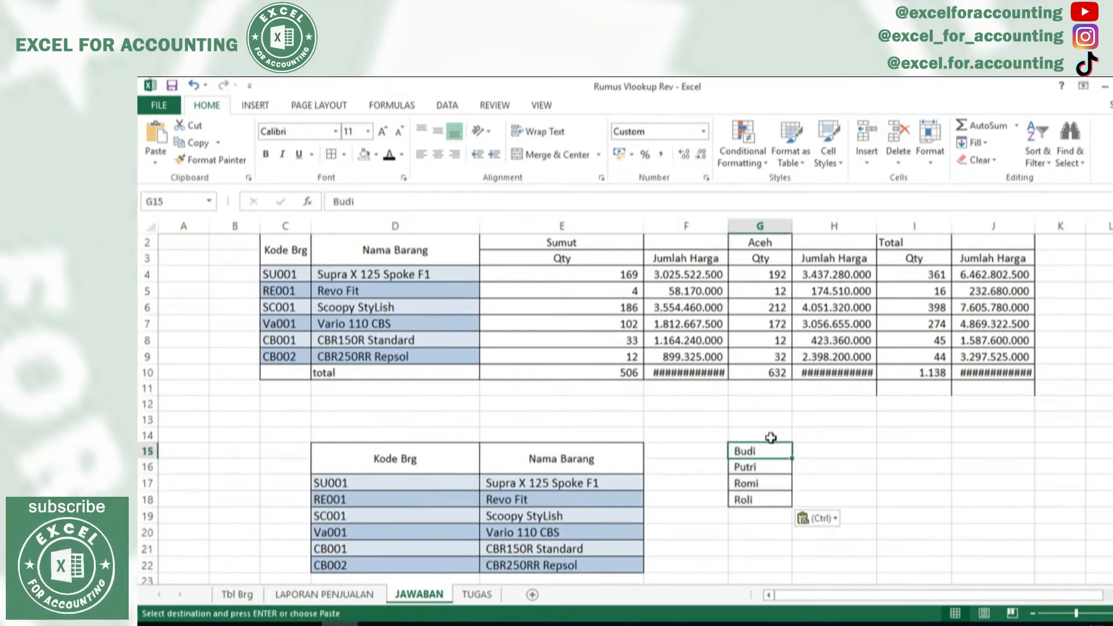
key(ctrl)
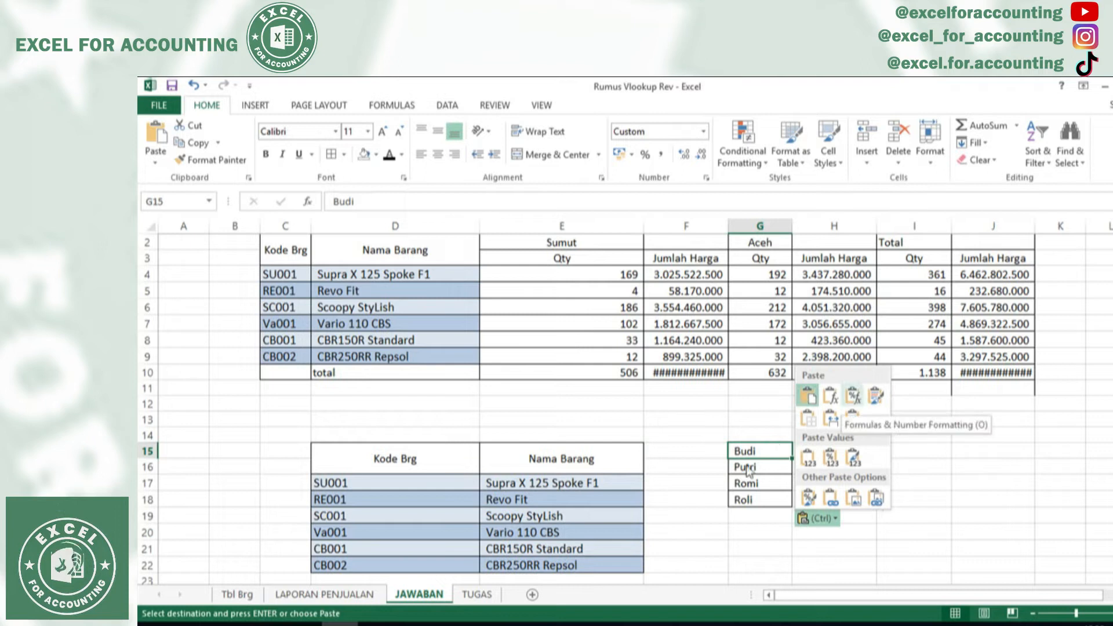
key(Escape)
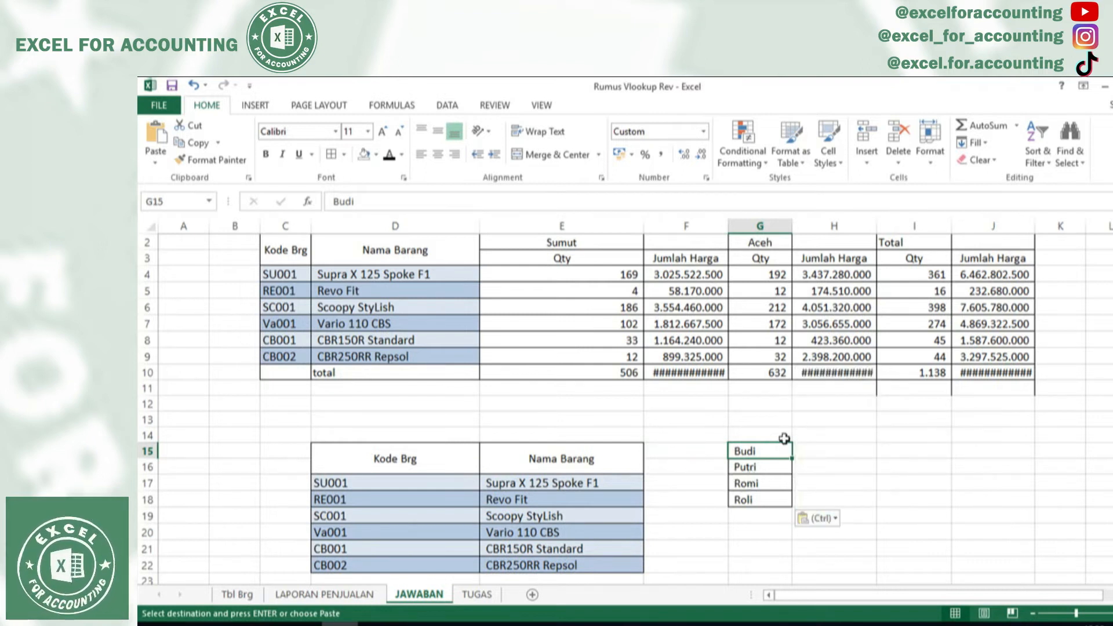
- Move the first two pasted salesman names into header cells F15 and G15
key(ctrl+x)
key(Left)
key(ctrl+v)
key(Down)
key(Right)
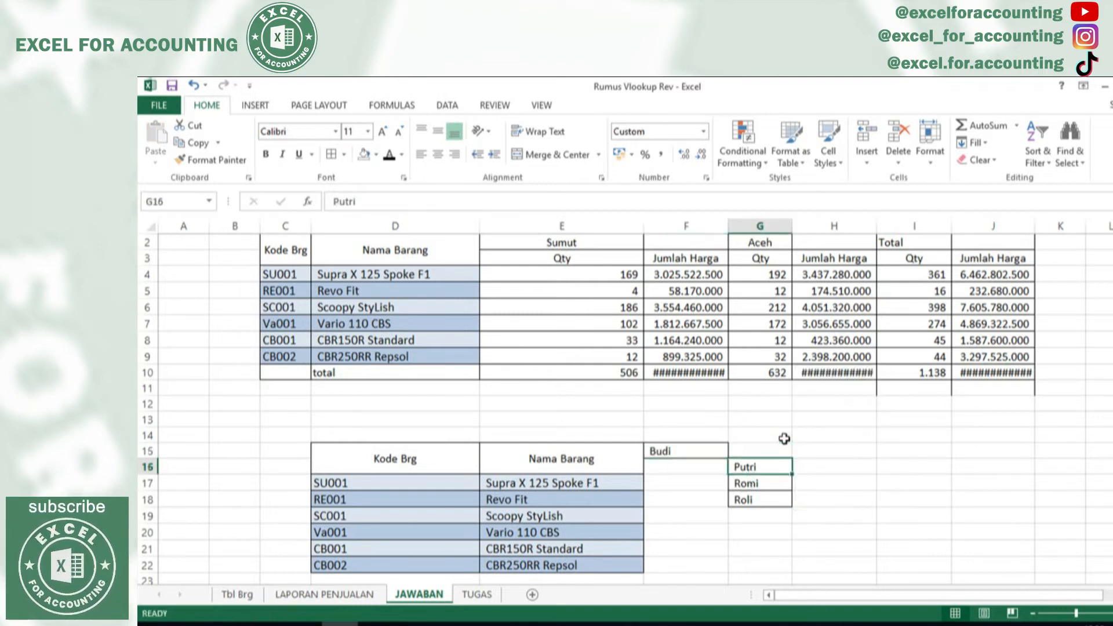
key(ctrl+x)
key(Up)
key(ctrl+v)
key(Down)
key(Down)
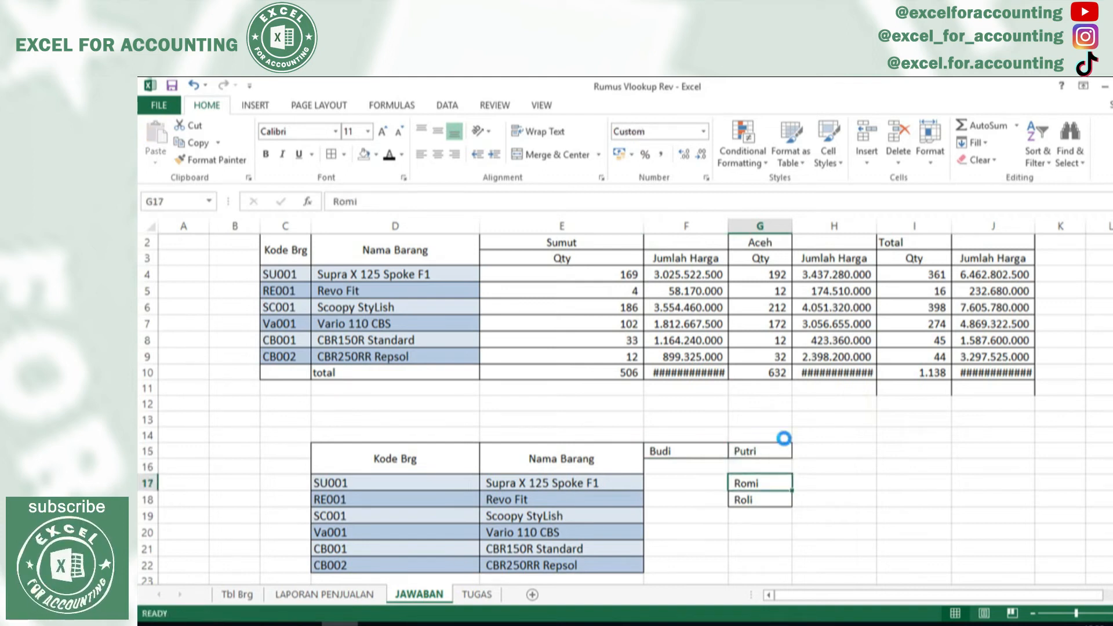
- Move the third salesman name from G17 to header cell H15
key(ctrl+x)
key(Right)
key(Up)
key(Up)
key(ctrl+v)
key(Down)
key(Down)
key(Left)
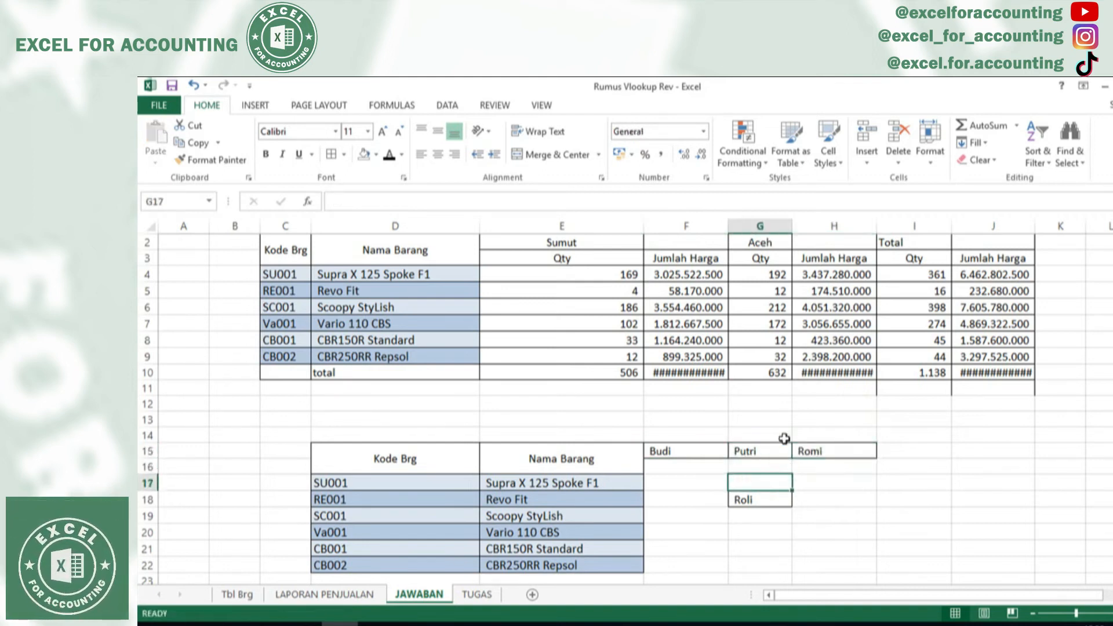
- Move the fourth salesman name from G18 to header cell I15
key(Down)
key(ctrl+x)
key(Right)
key(Up)
key(Up)
key(Up)
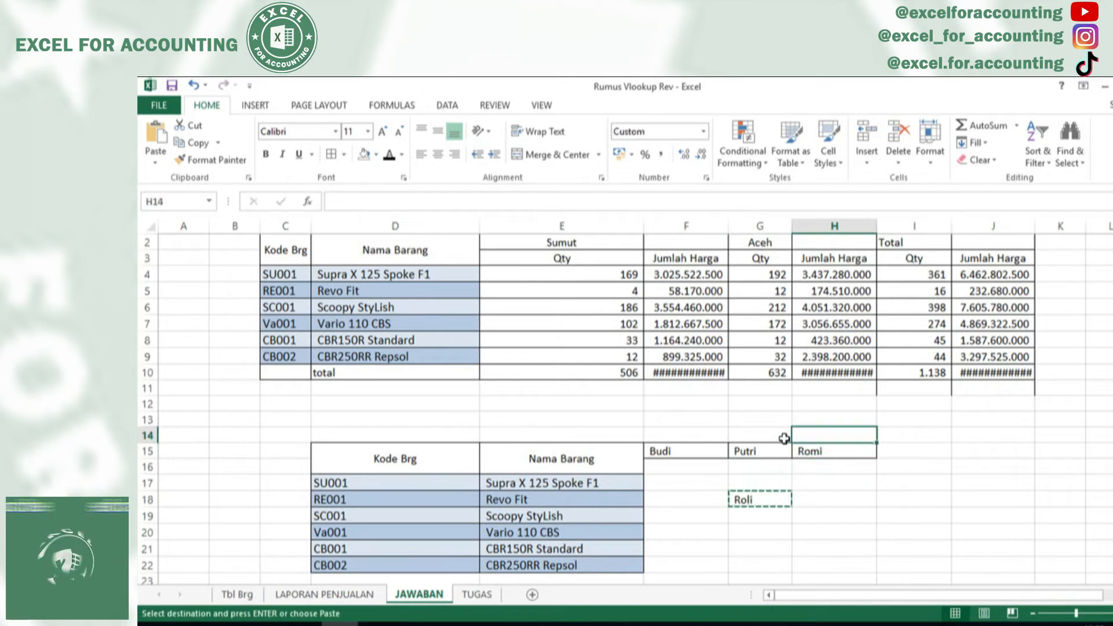
key(Right)
key(ctrl+v)
- Add the heading Total in J15, after the salesman names
key(Right)
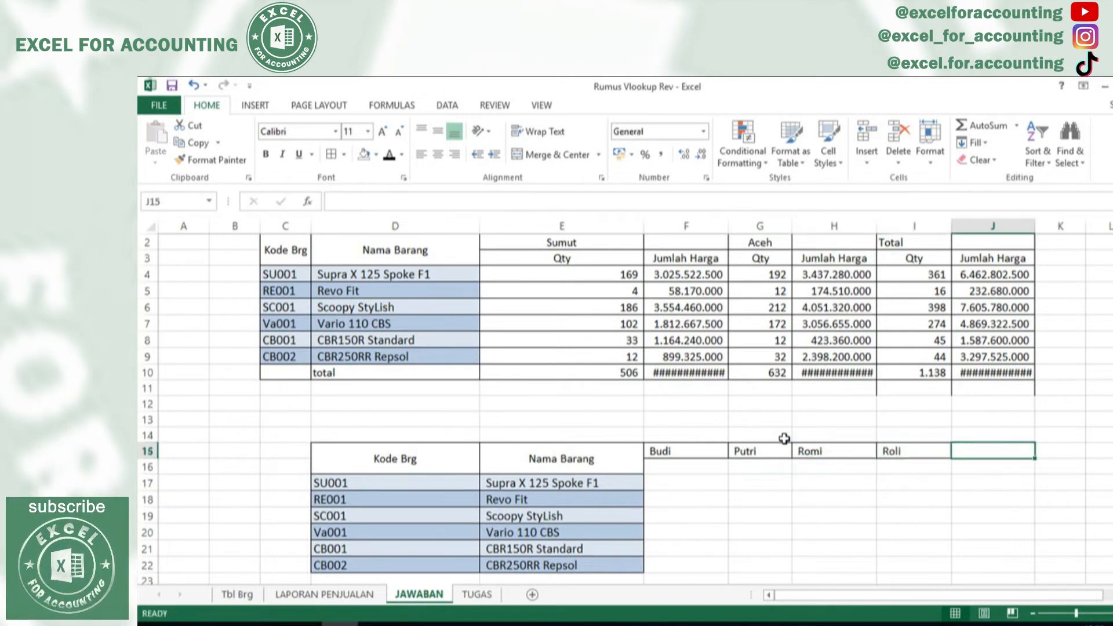
text(Total)
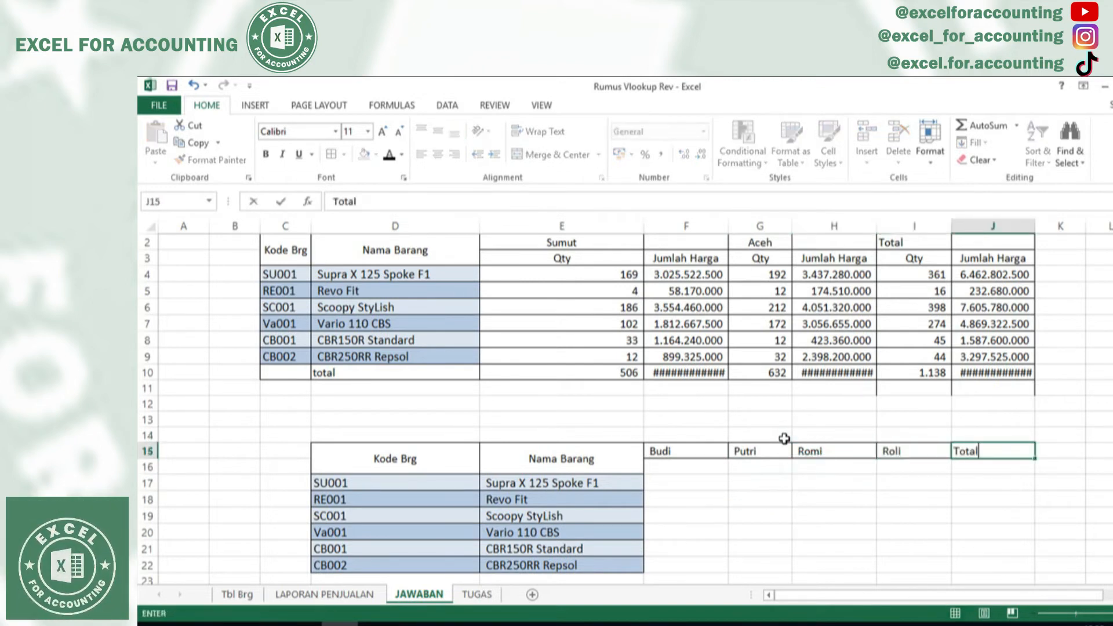
key(Return)
- Apply cell borders to the whole second table, from D15 to J23
click(690, 455)
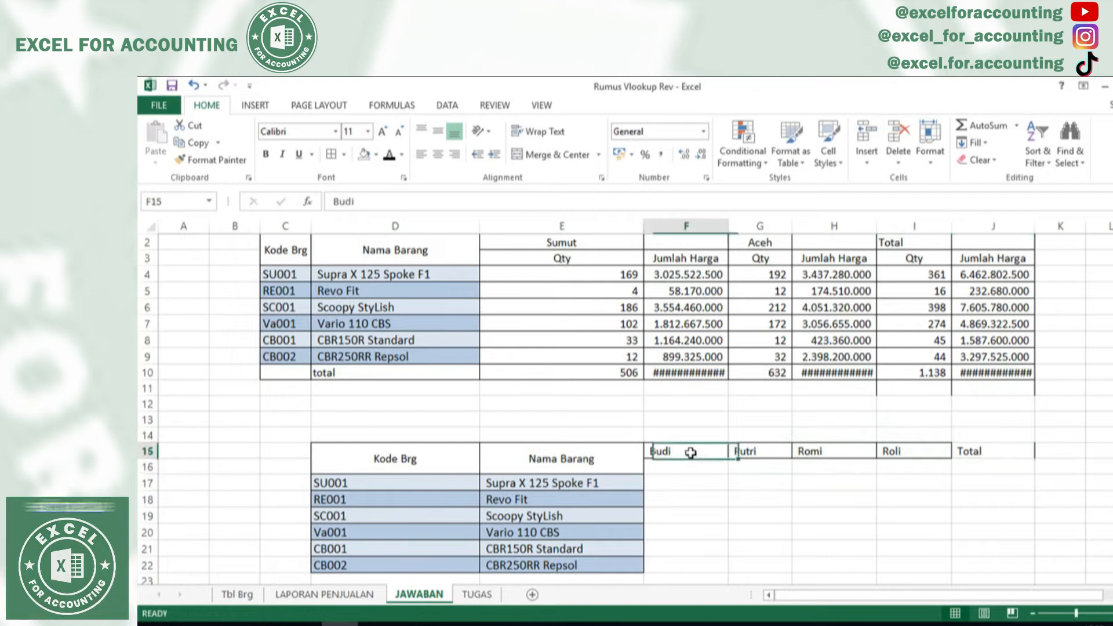
drag(398, 460, 980, 578)
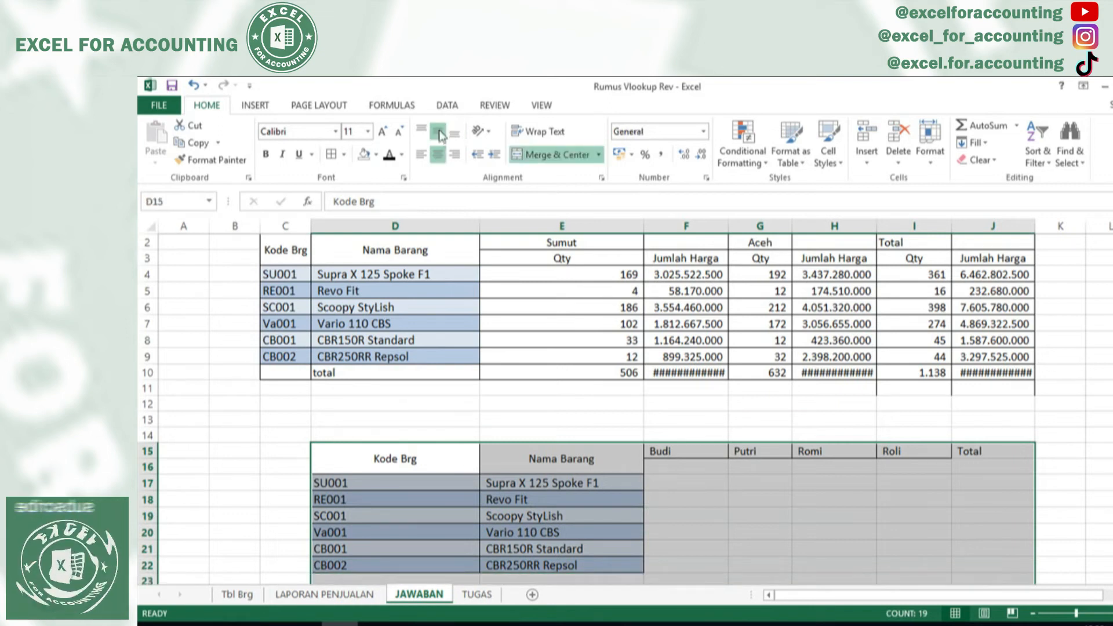
click(341, 154)
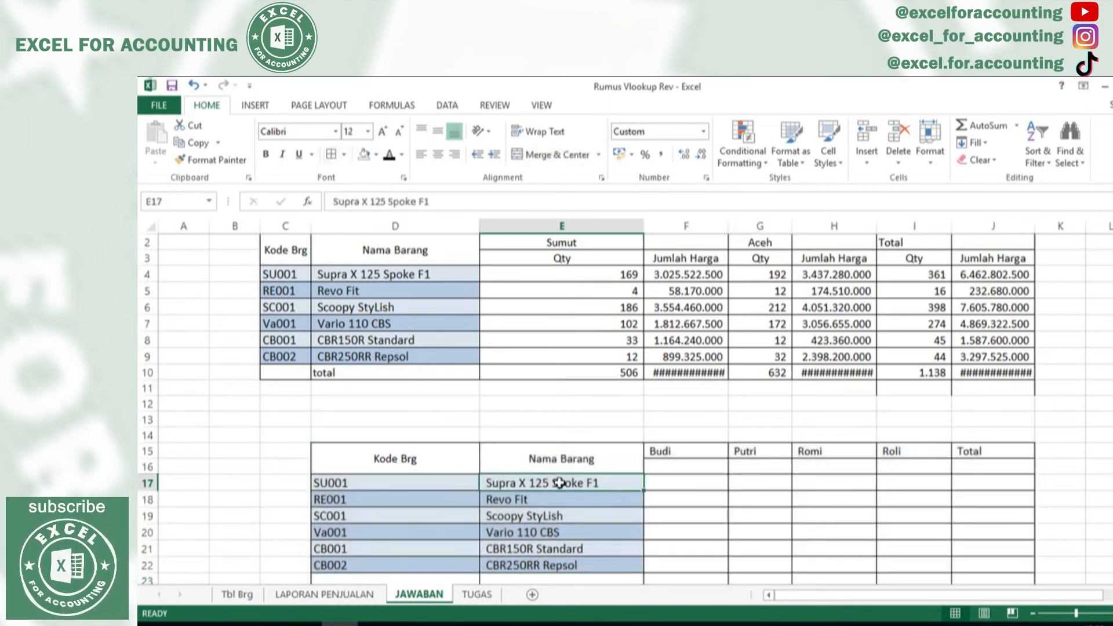
- Enter the row label total in E23, below the last product name
click(559, 483)
key(Down)
key(Down)
key(Down)
key(Down)
key(Down)
scroll(559, 483, down, 1)
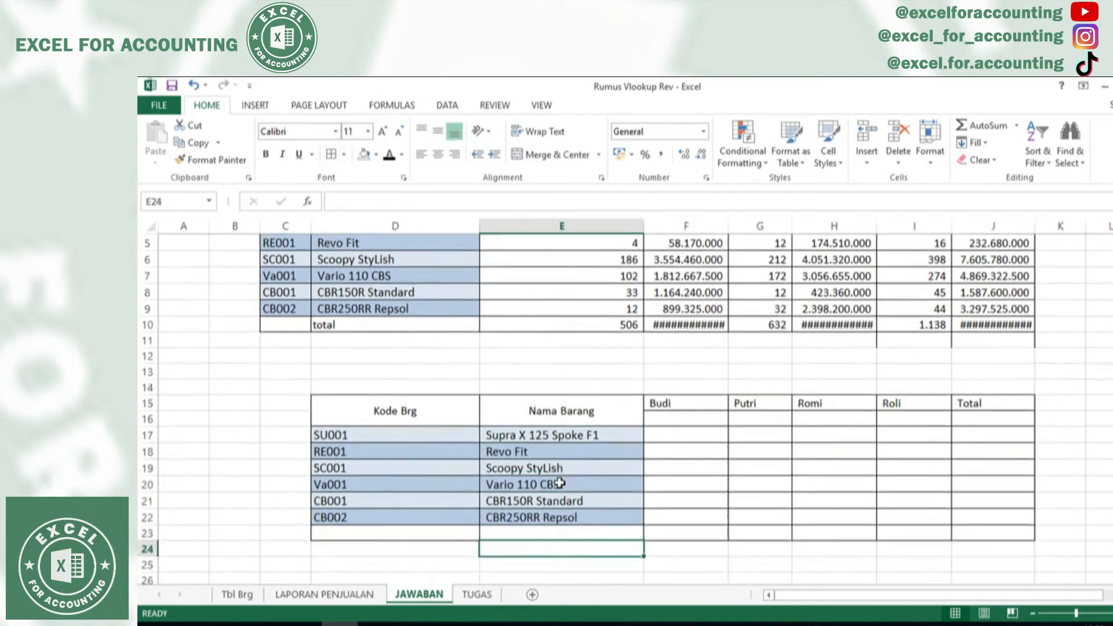
key(Down)
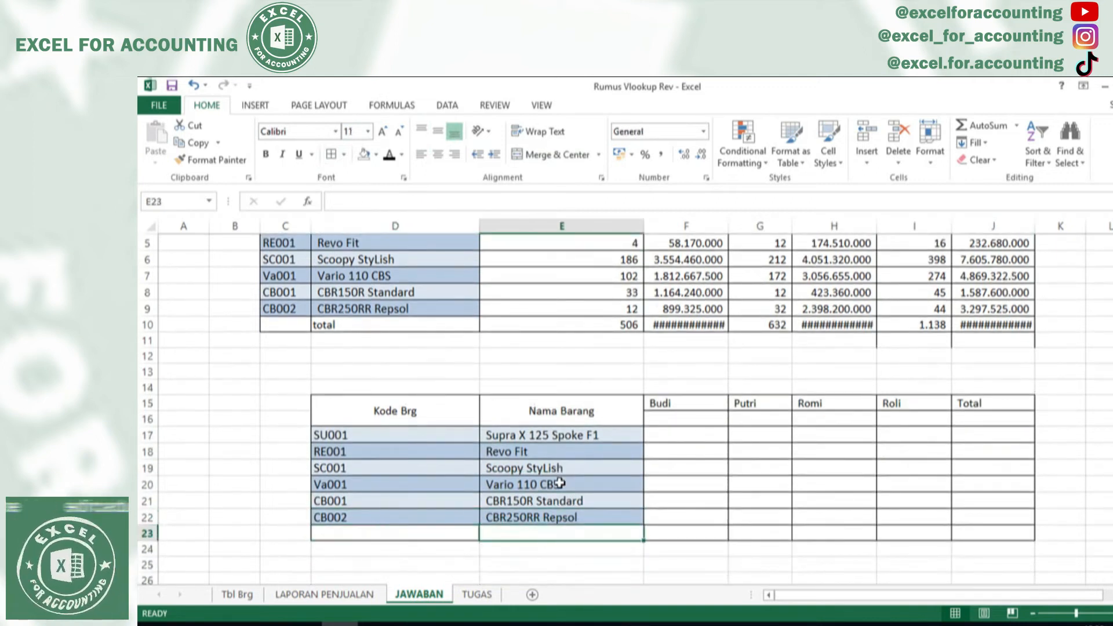
text(total)
key(Return)
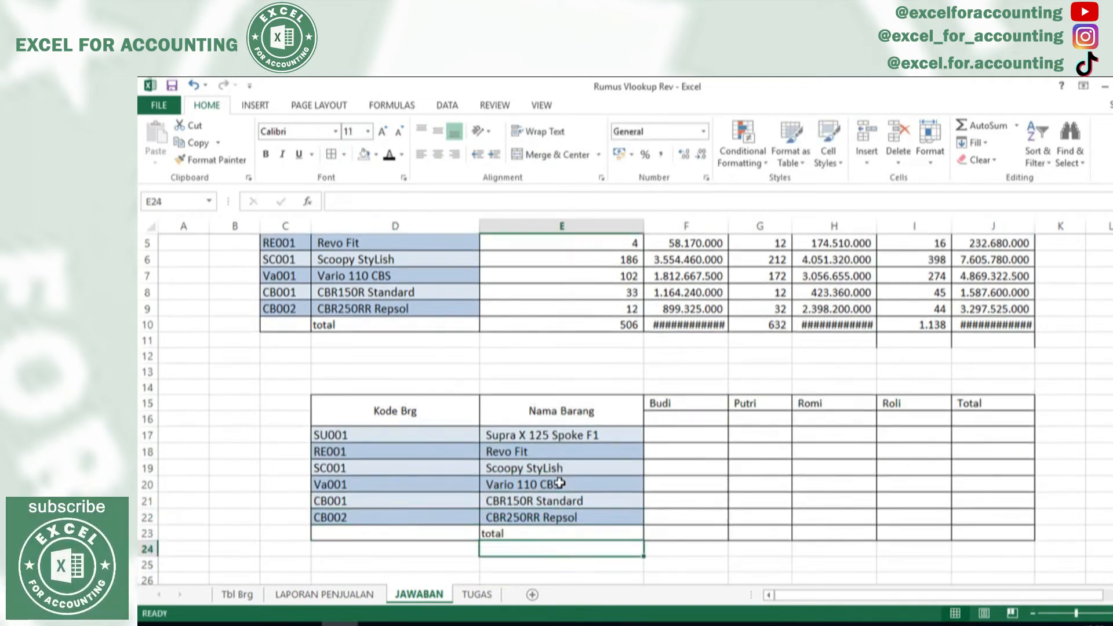
- Centre the salesman and Total headings in F15:J15 horizontally
drag(713, 403, 1026, 400)
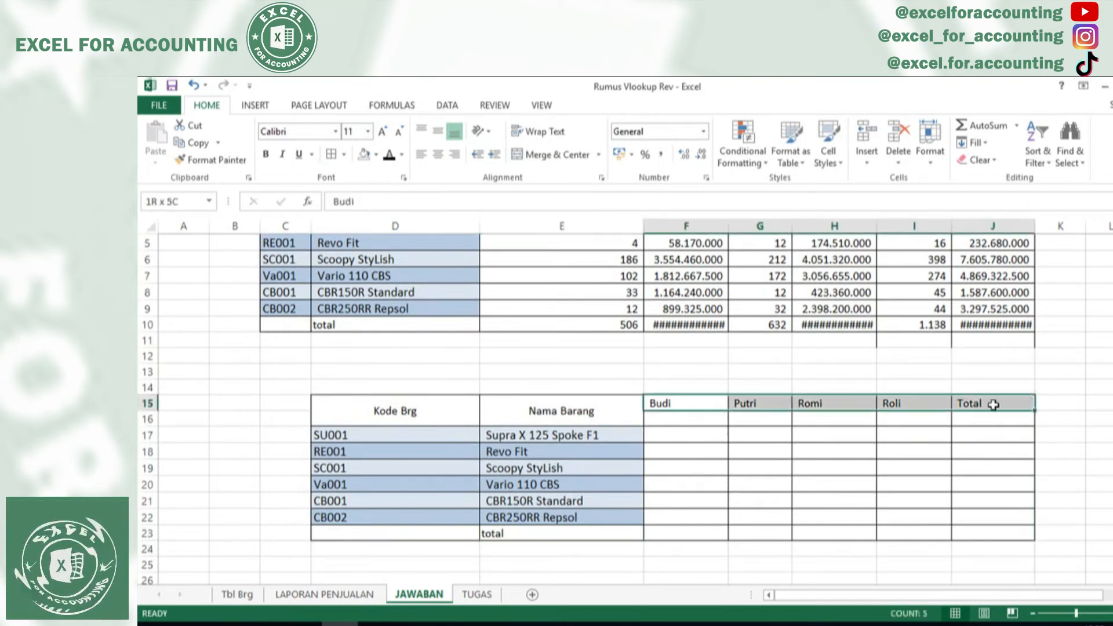
click(438, 155)
click(717, 448)
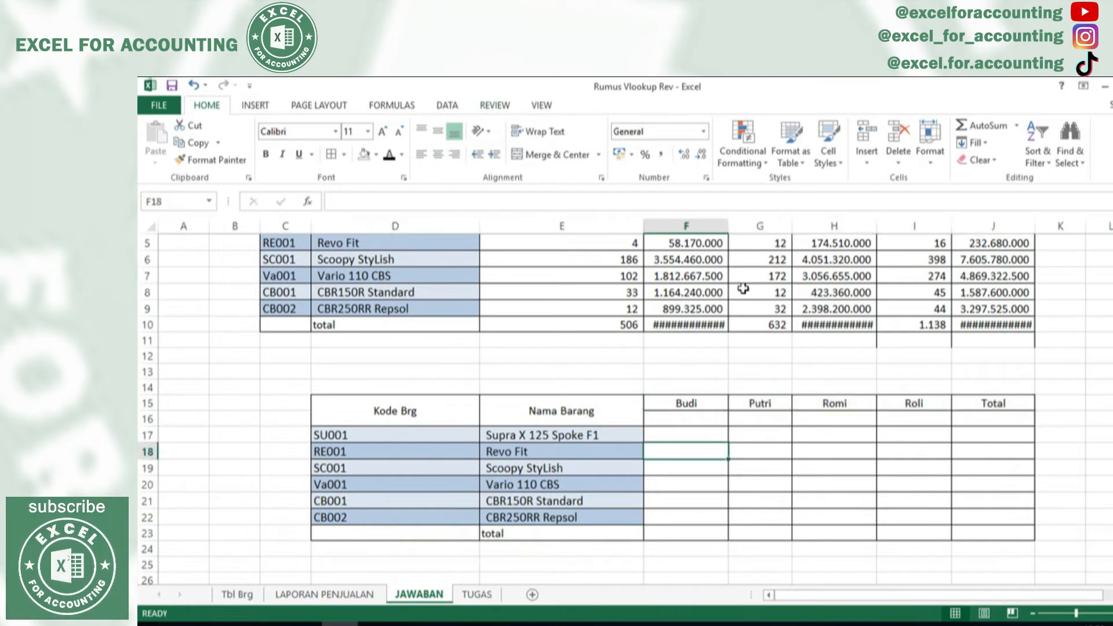
- Autofit the width of column F so its total in row 10 fits
click(728, 201)
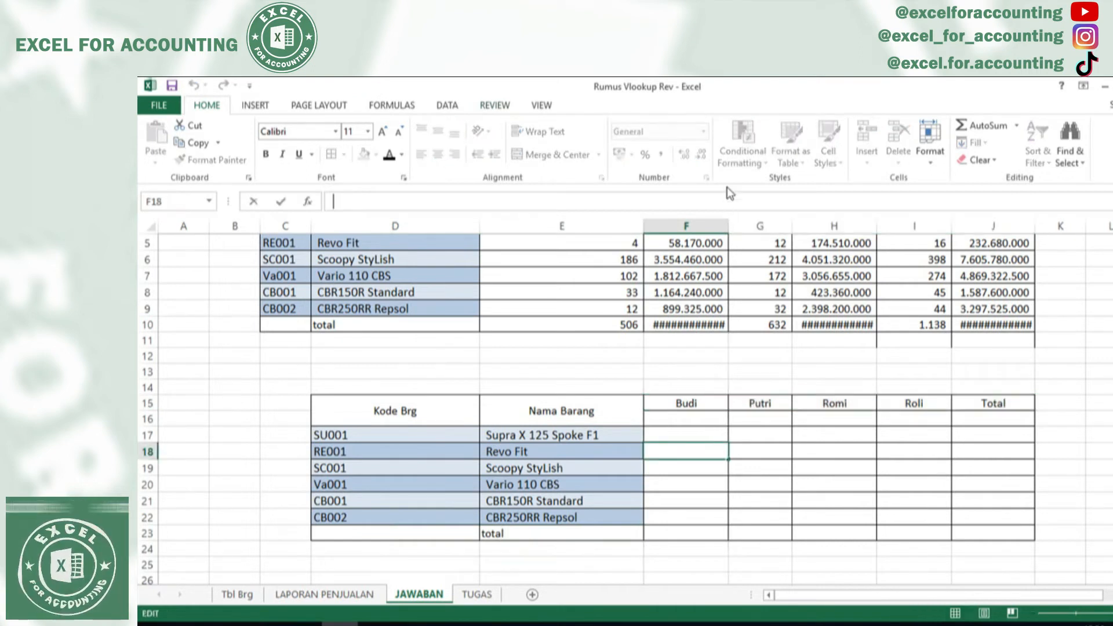
double_click(726, 225)
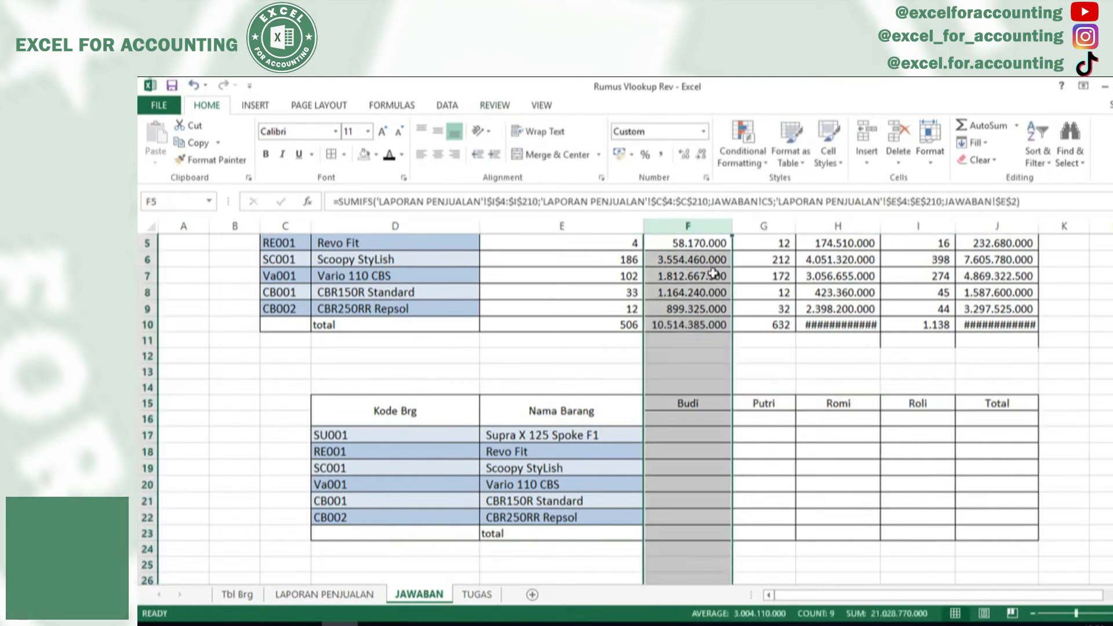
- Start a SUMIFS formula in F17 with the Qty column 'LAPORAN PENJUALAN'!$G$4:$G$210 as absolute sum range
click(690, 417)
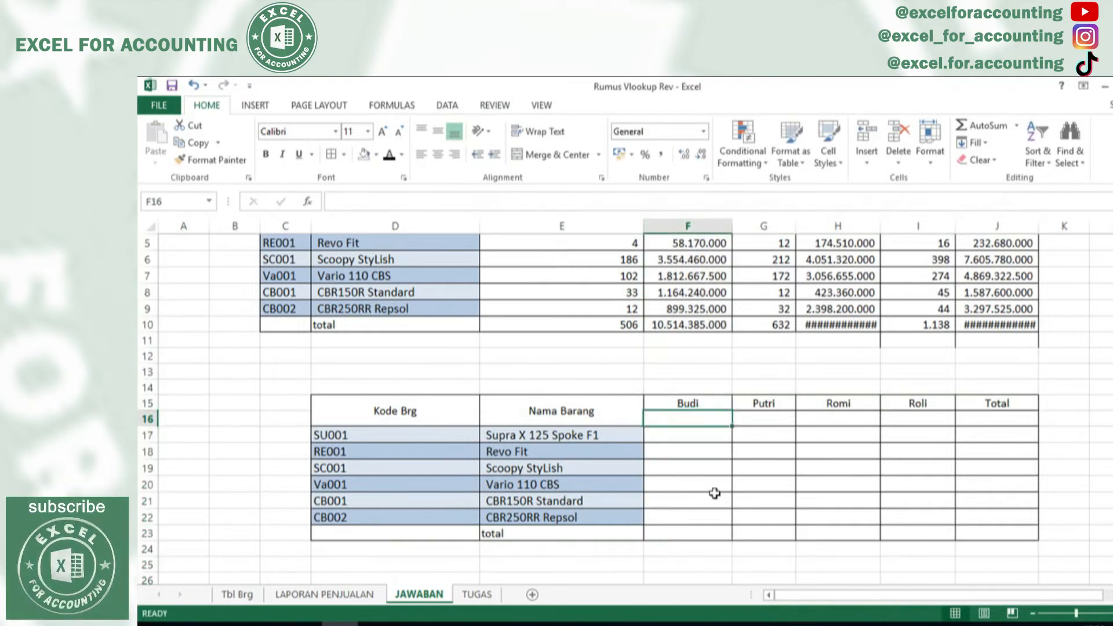
key(Down)
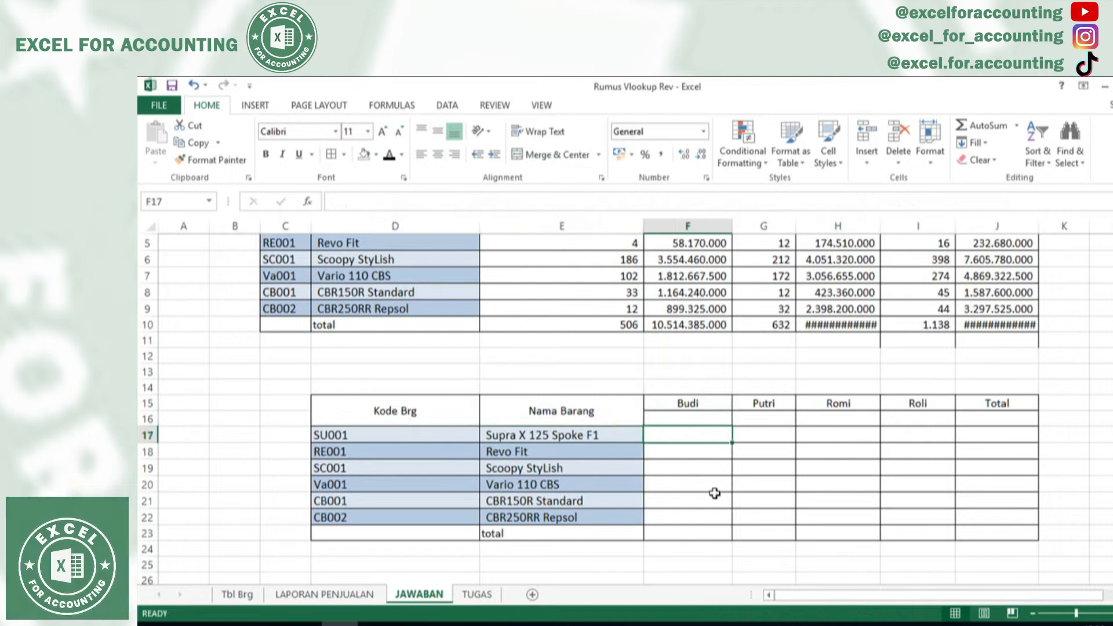
text(=s)
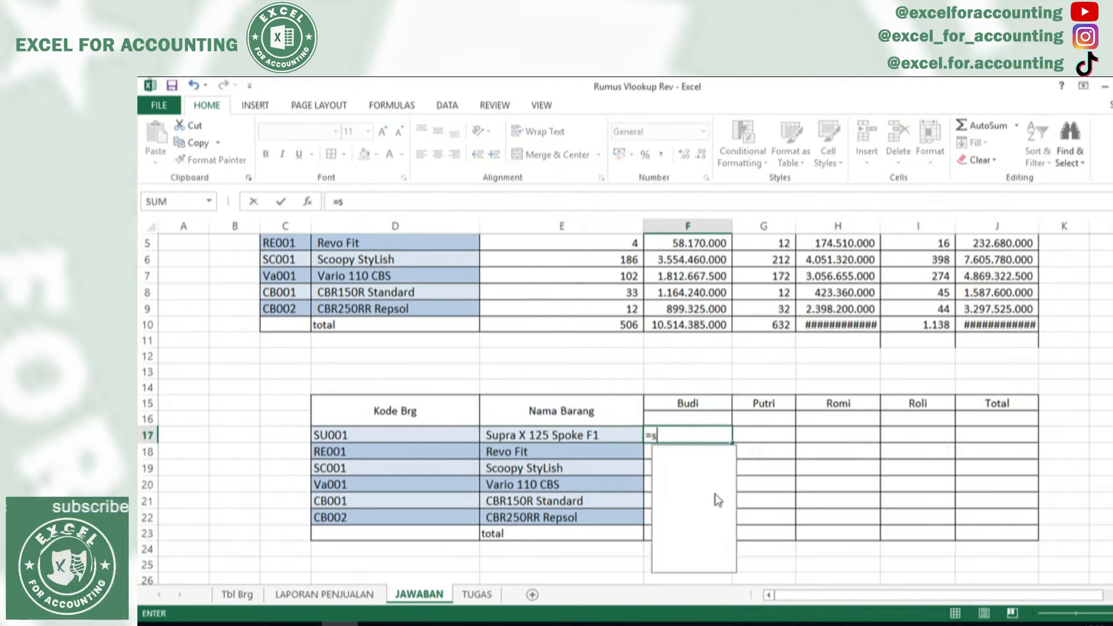
text(umifs()
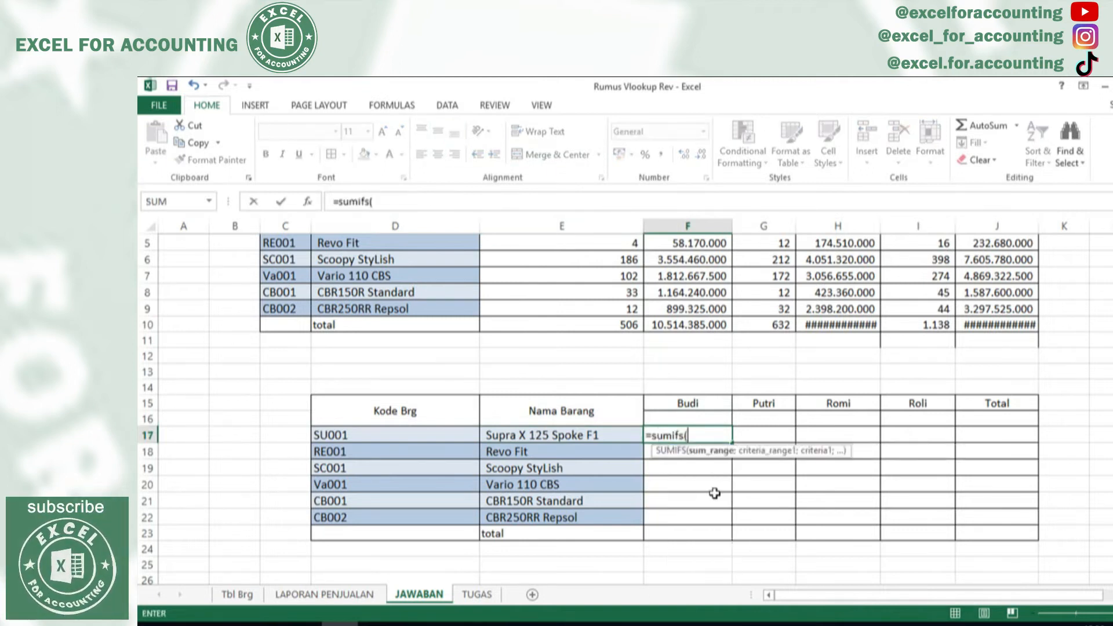
click(336, 598)
drag(814, 527, 814, 328)
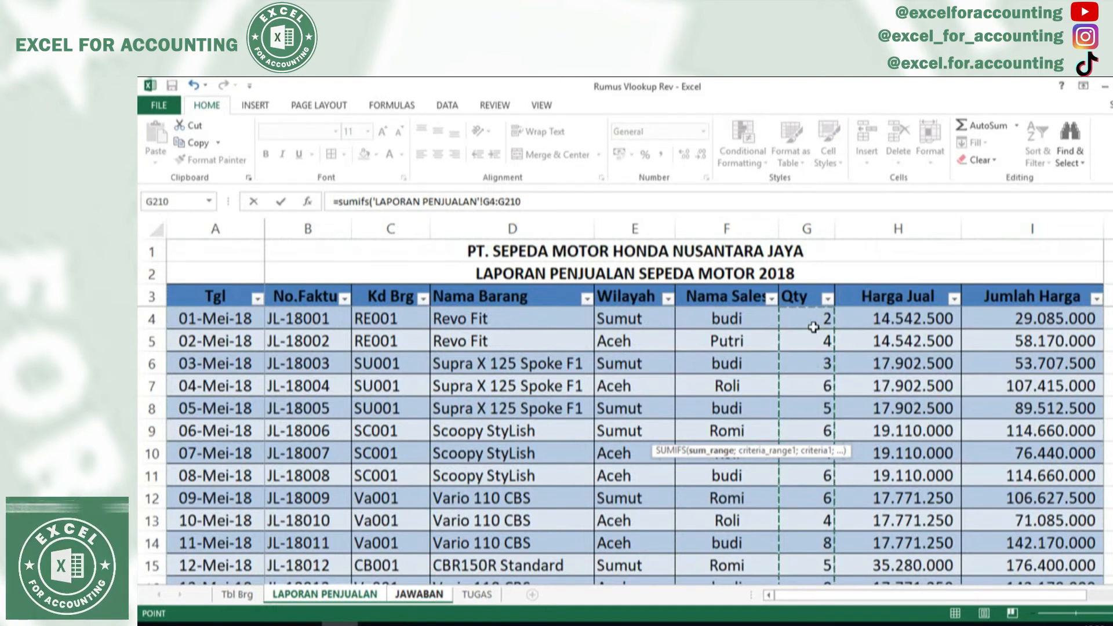
key(F4)
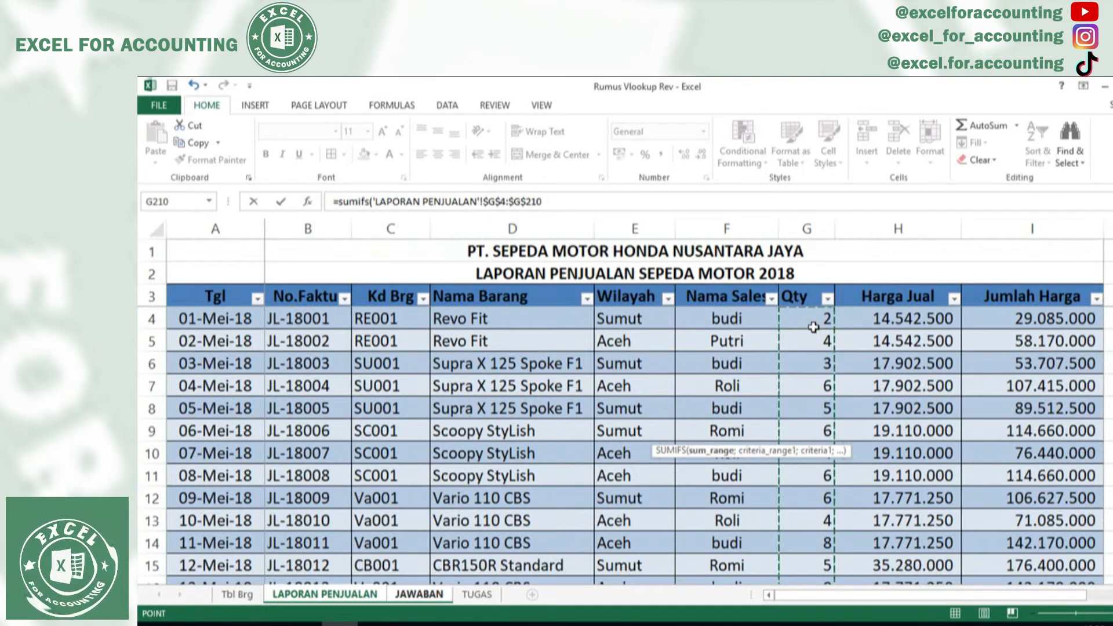
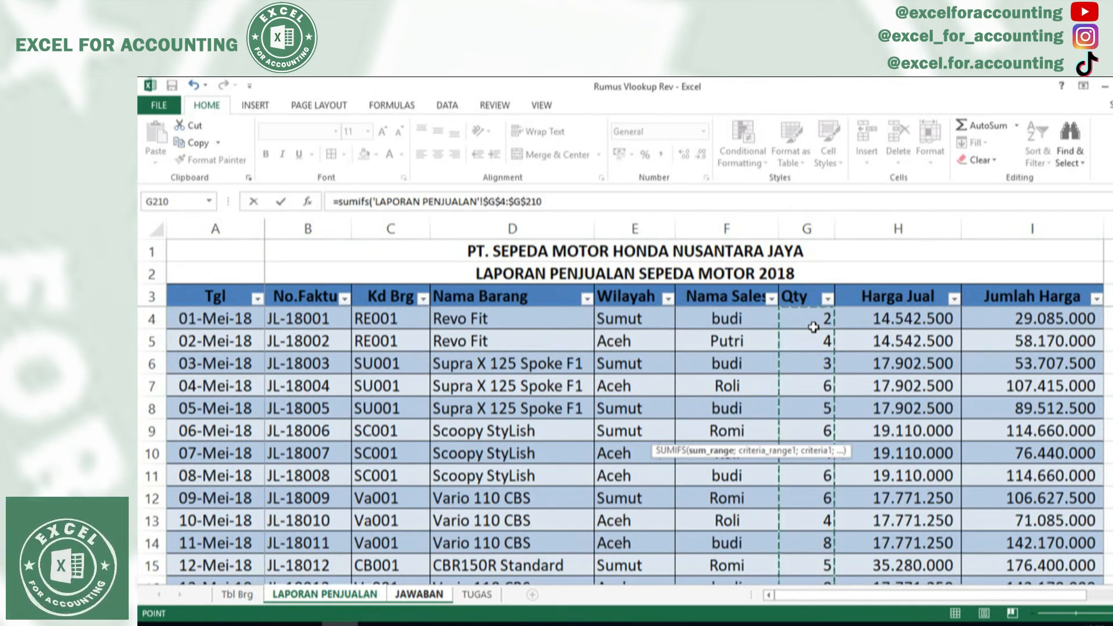
text(;)
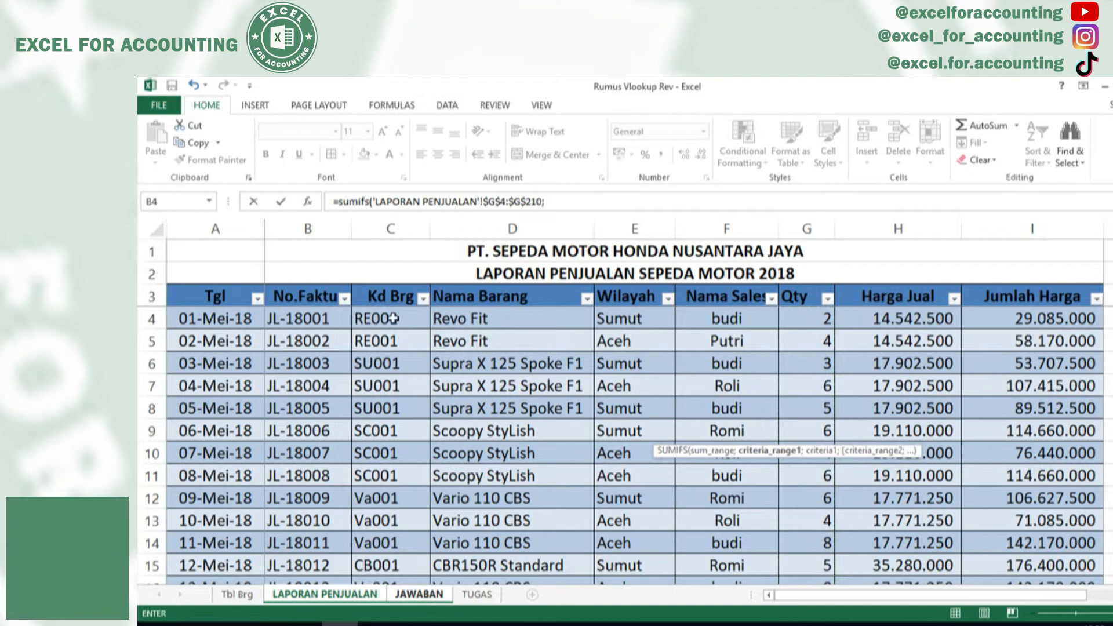
- Add the first SUMIFS condition: criteria range 'LAPORAN PENJUALAN'!$C$4:$C$210 with the product code in JAWABAN!D17 as criterion
drag(393, 318, 399, 516)
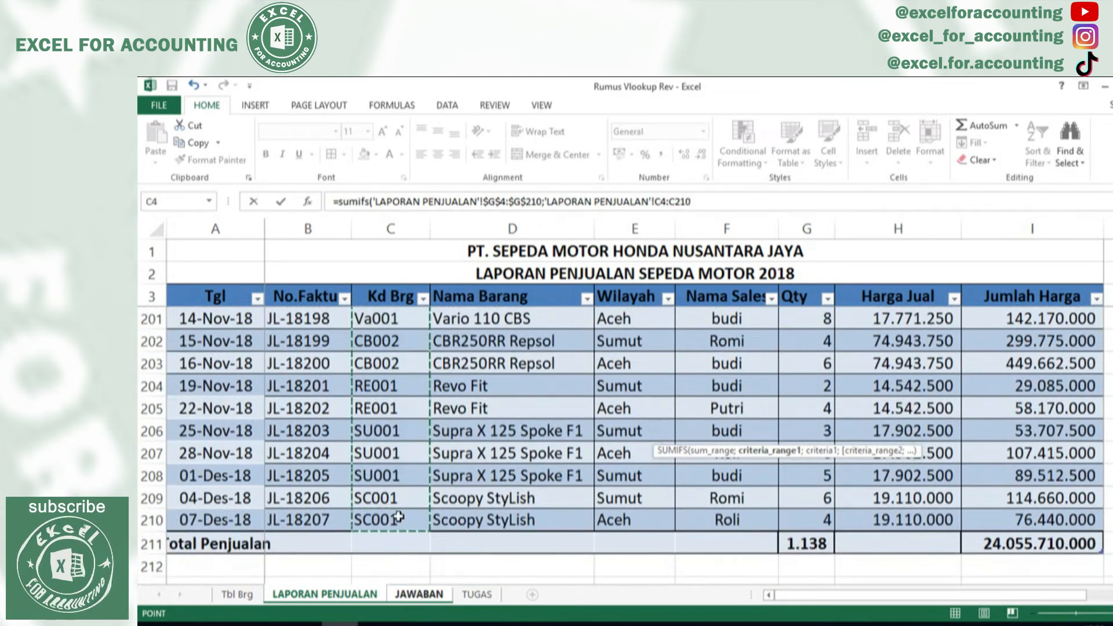
key(F4)
text(;)
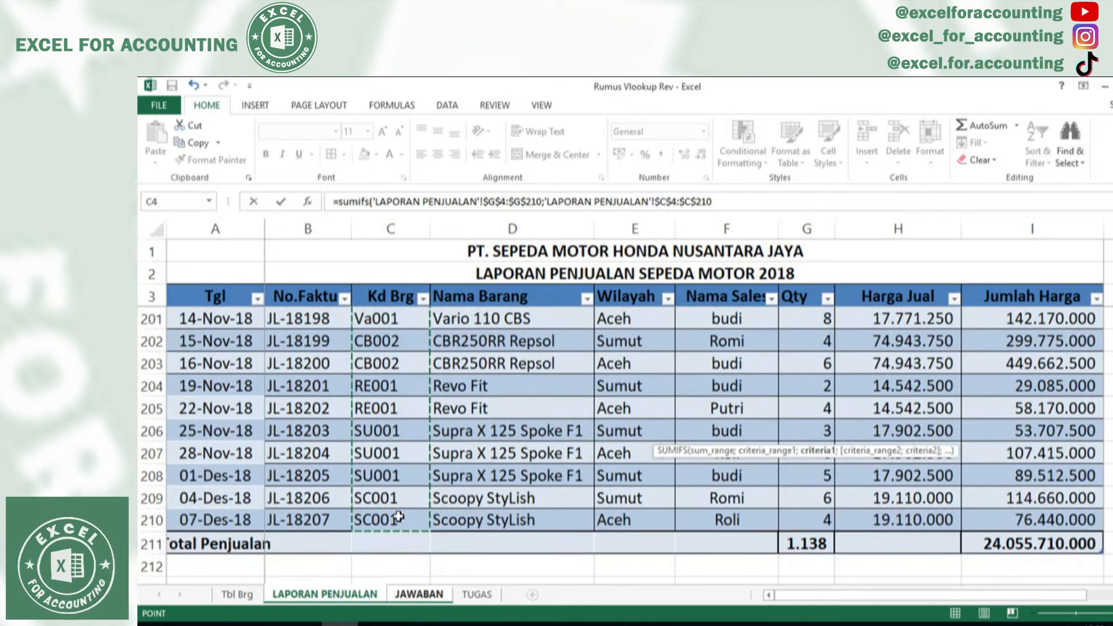
click(436, 595)
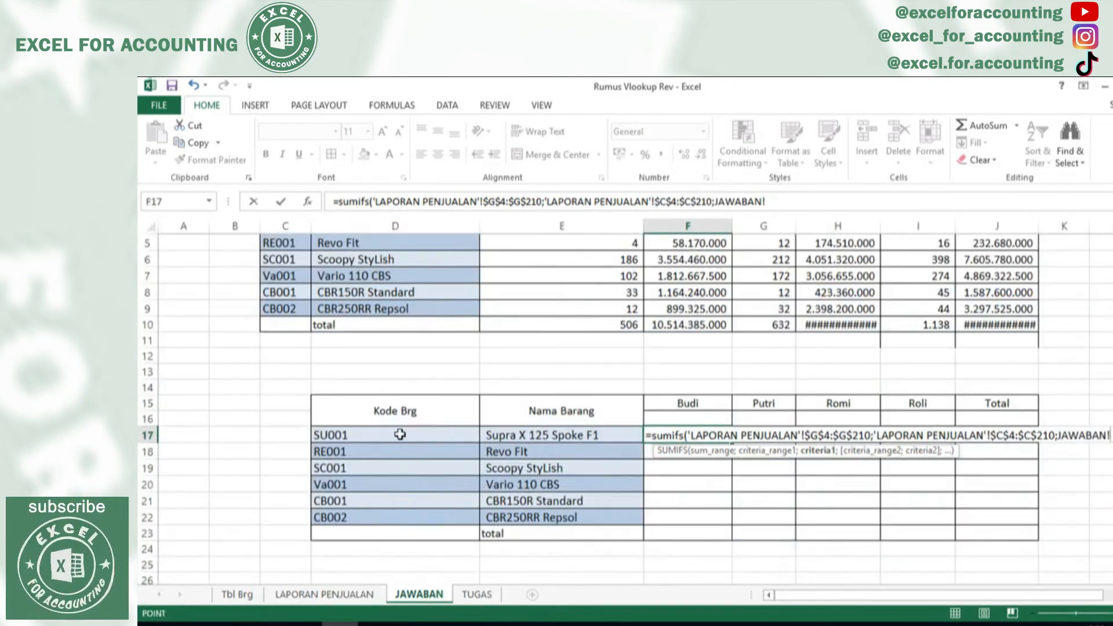
click(400, 434)
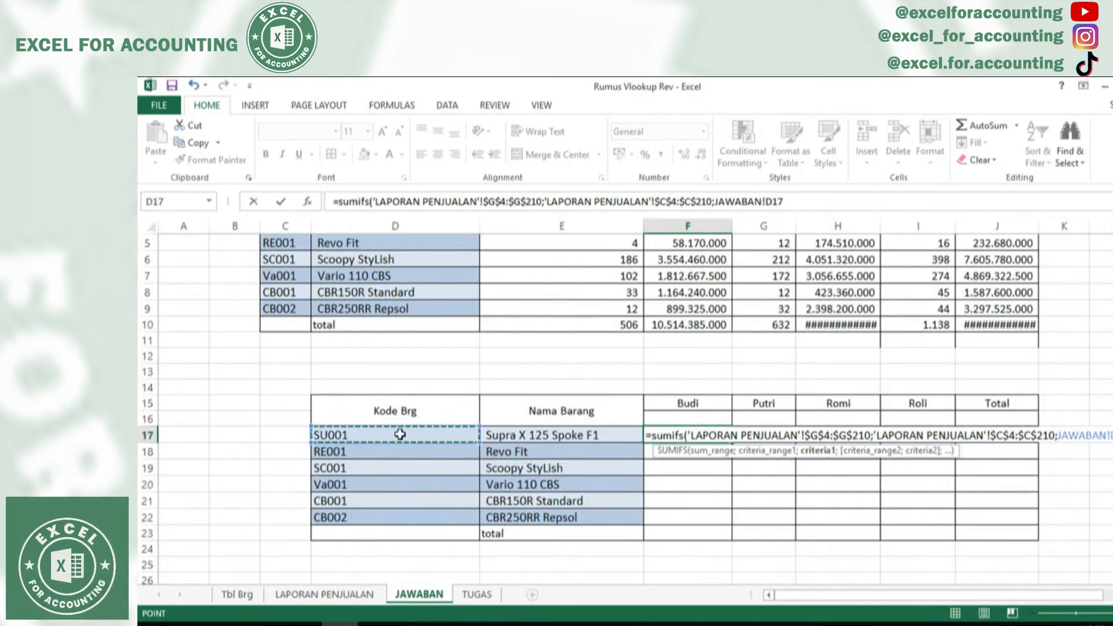
text(;)
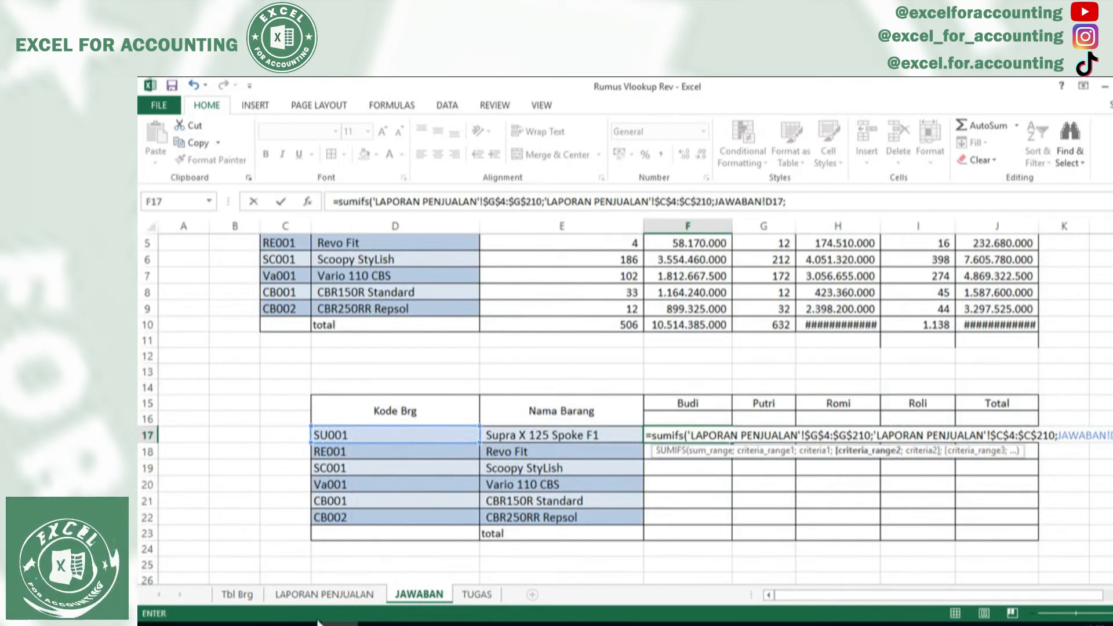
- Complete the F17 SUMIFS with 'LAPORAN PENJUALAN'!$F$4:$F$210 as second criteria range and the salesman heading JAWABAN!$F$15 as its criterion
click(332, 597)
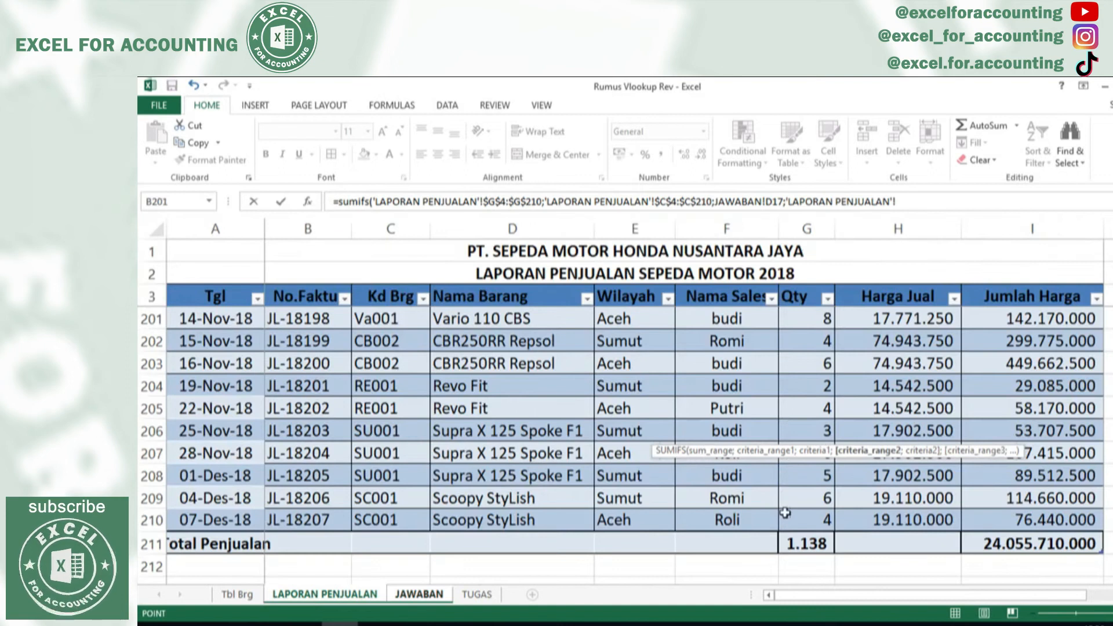
drag(727, 520, 726, 319)
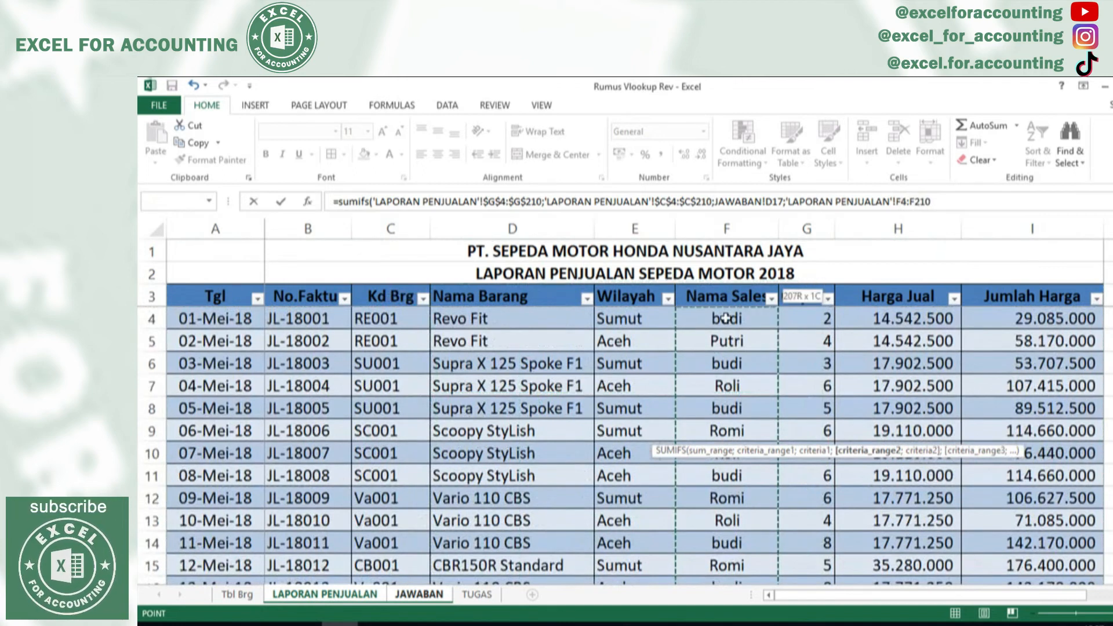
key(F4)
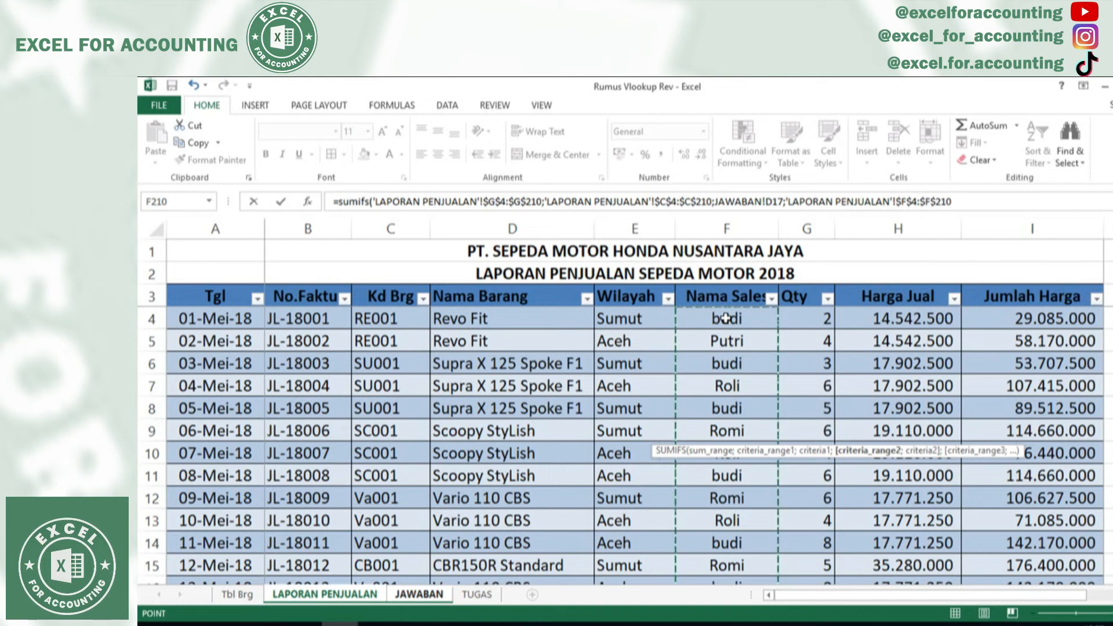
text(;)
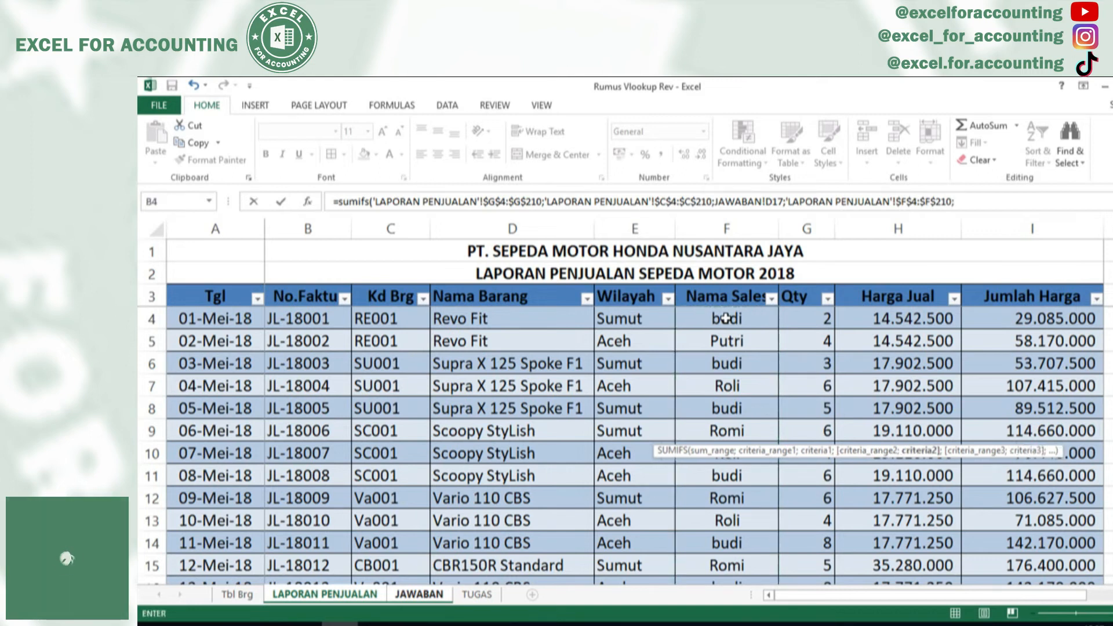
click(413, 596)
click(679, 404)
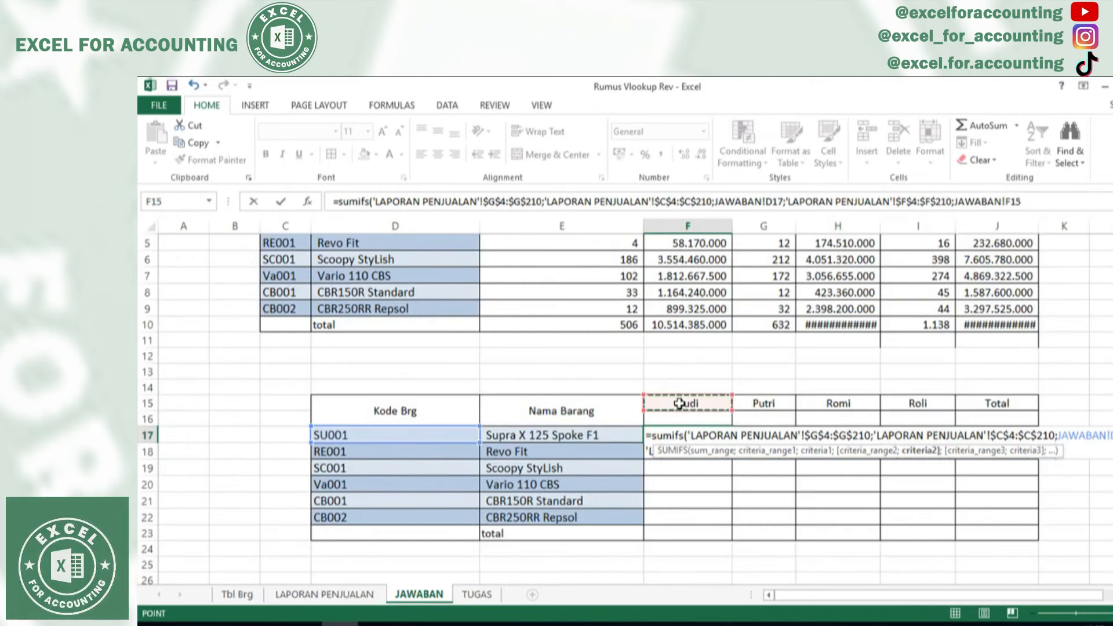
key(F4)
key(Return)
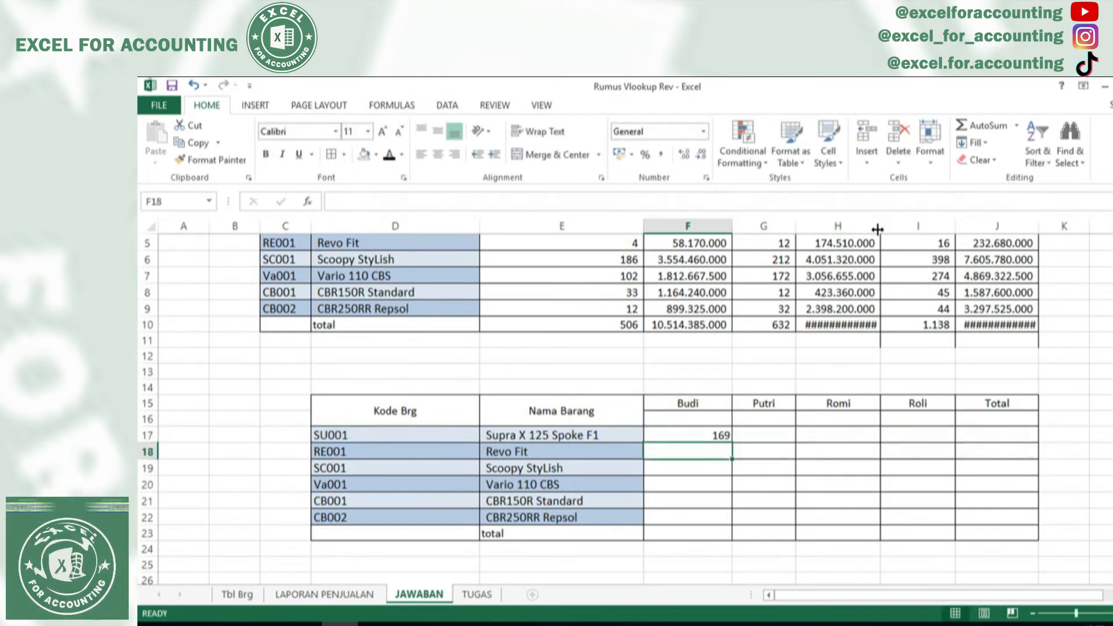
- Autofit column H and fill the SUMIFS formula from F17 down through F22
double_click(881, 229)
click(722, 436)
drag(731, 443, 709, 530)
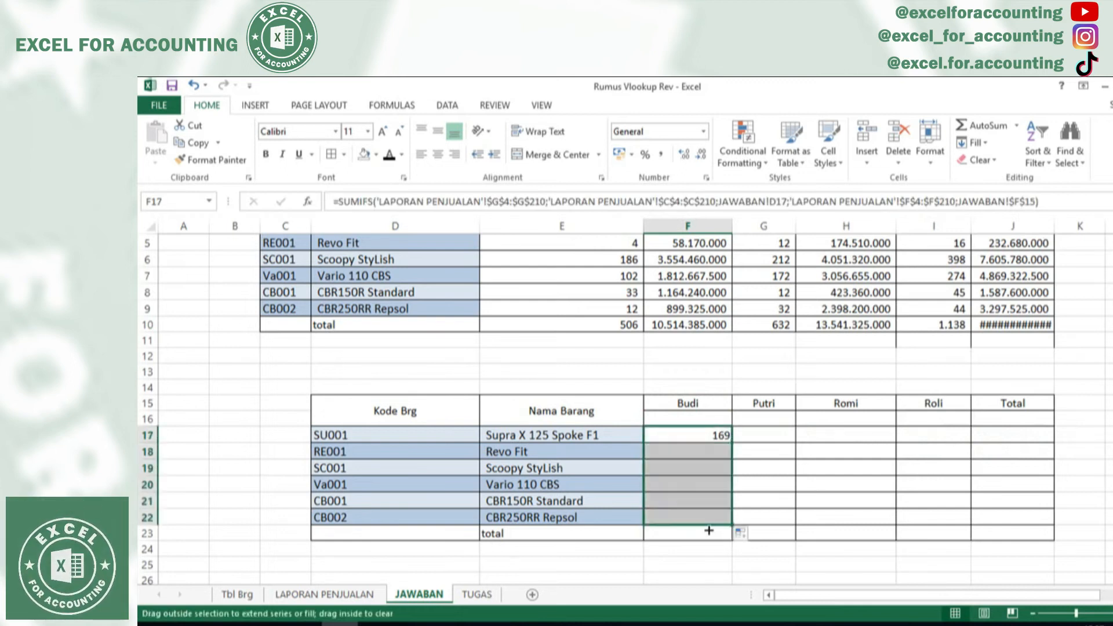
- Total F17:F22 in F23 with AutoSum and copy that total formula across through I23
click(687, 535)
drag(704, 436, 696, 519)
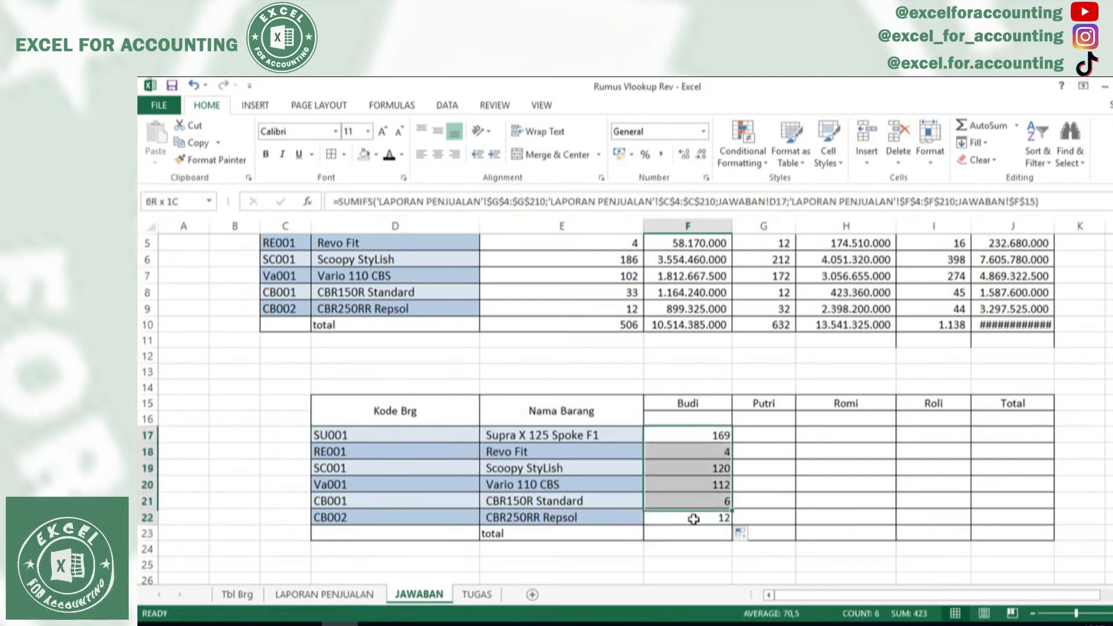
click(965, 123)
click(715, 533)
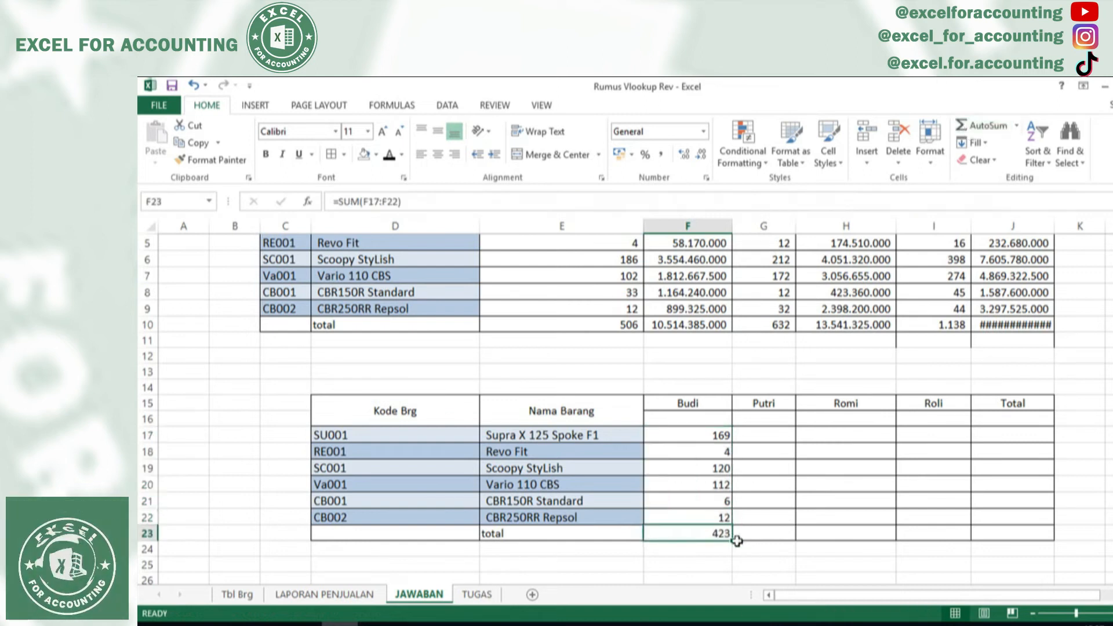
drag(735, 541, 980, 520)
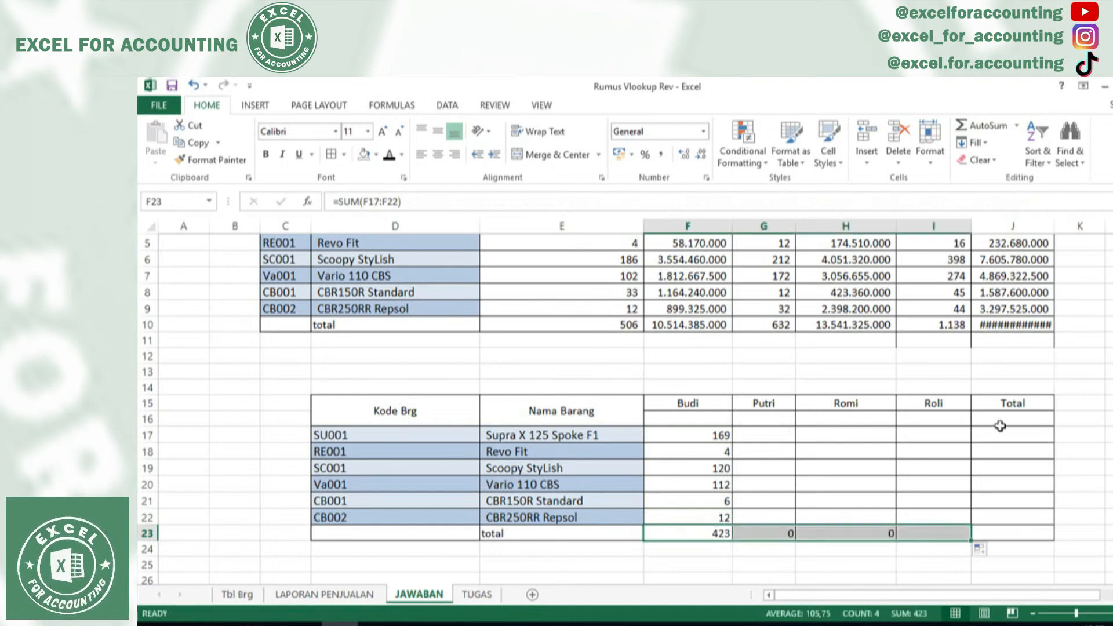
- Enter =SUM(F16:I16) in J16 and fill the row totals down the Total column through J23
click(1000, 417)
text(=sum()
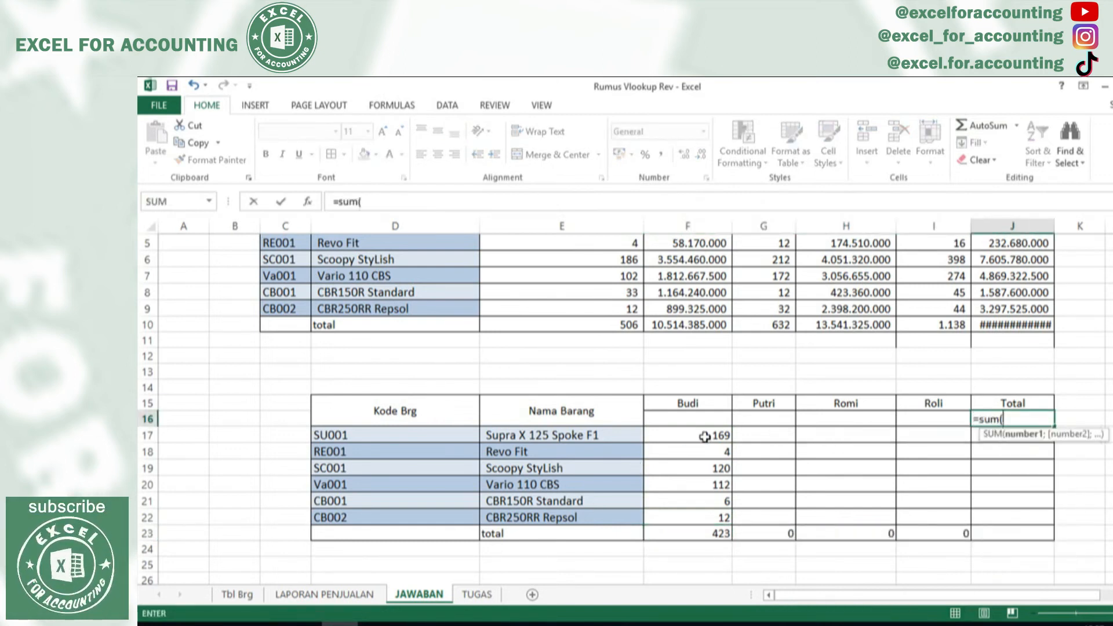
drag(711, 421, 954, 421)
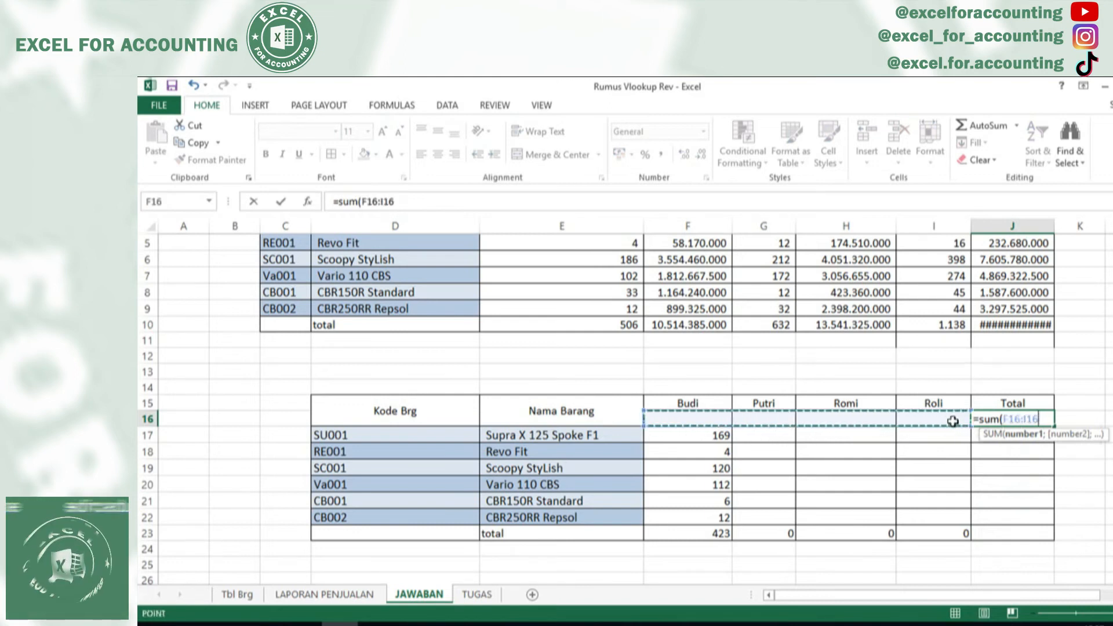
key(Return)
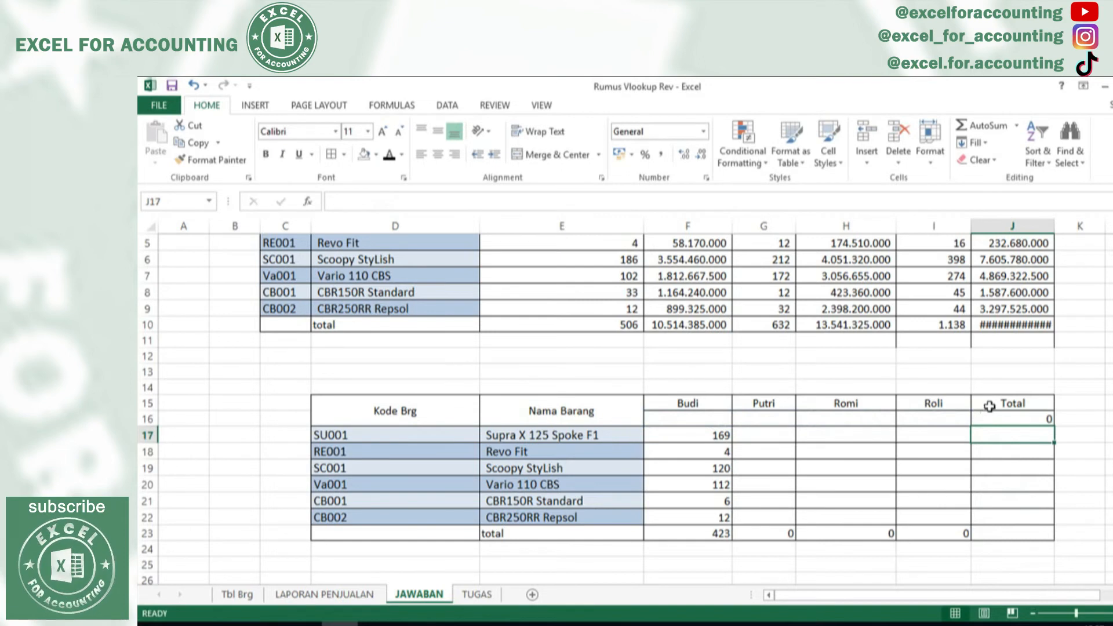
key(ctrl+d)
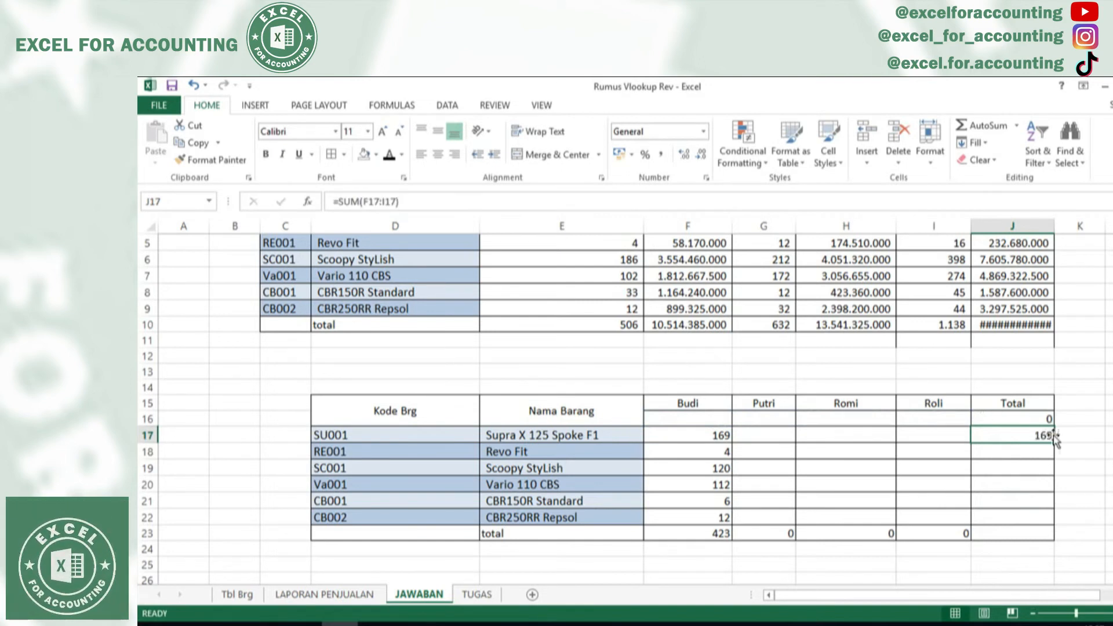
drag(1053, 444, 1006, 534)
click(967, 533)
click(712, 434)
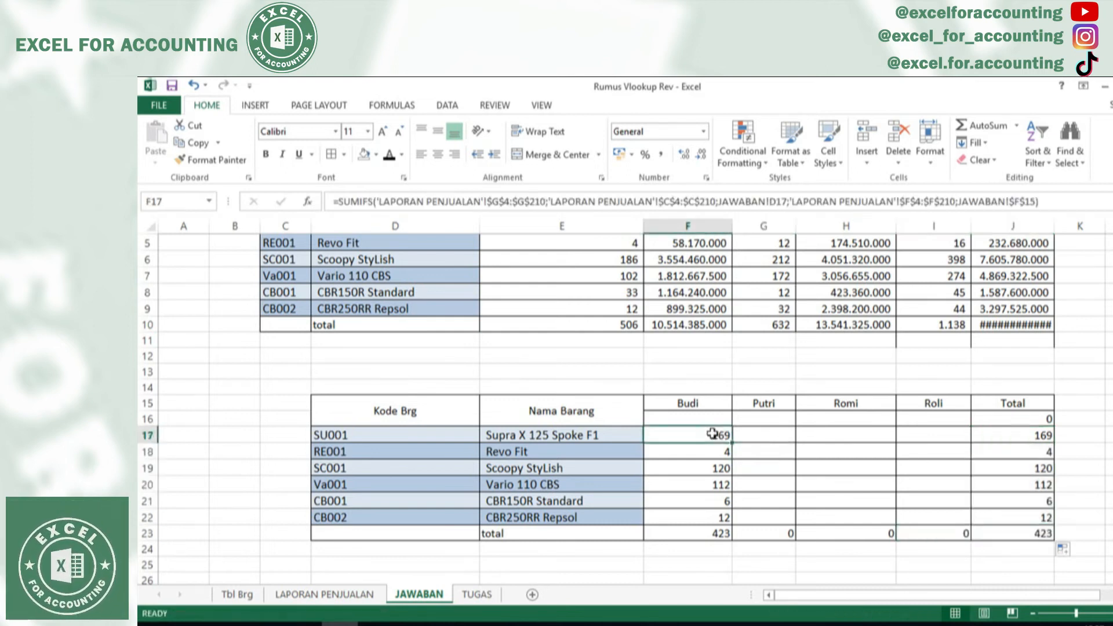
key(Up)
key(Up)
key(Up)
key(Up)
key(Up)
key(Up)
key(Up)
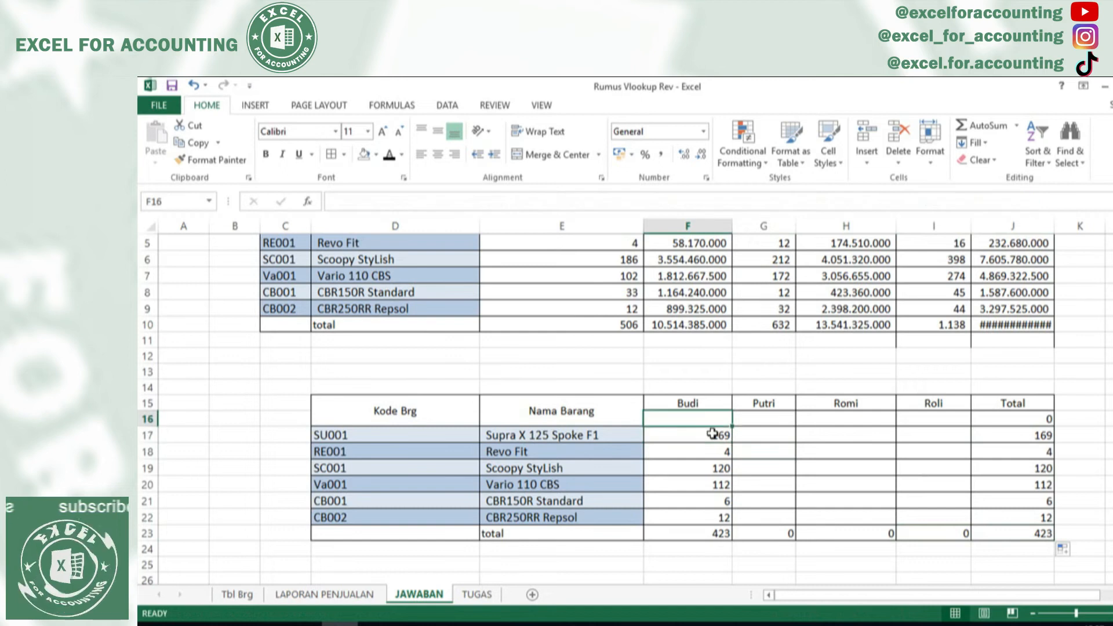
scroll(712, 433, up, 1)
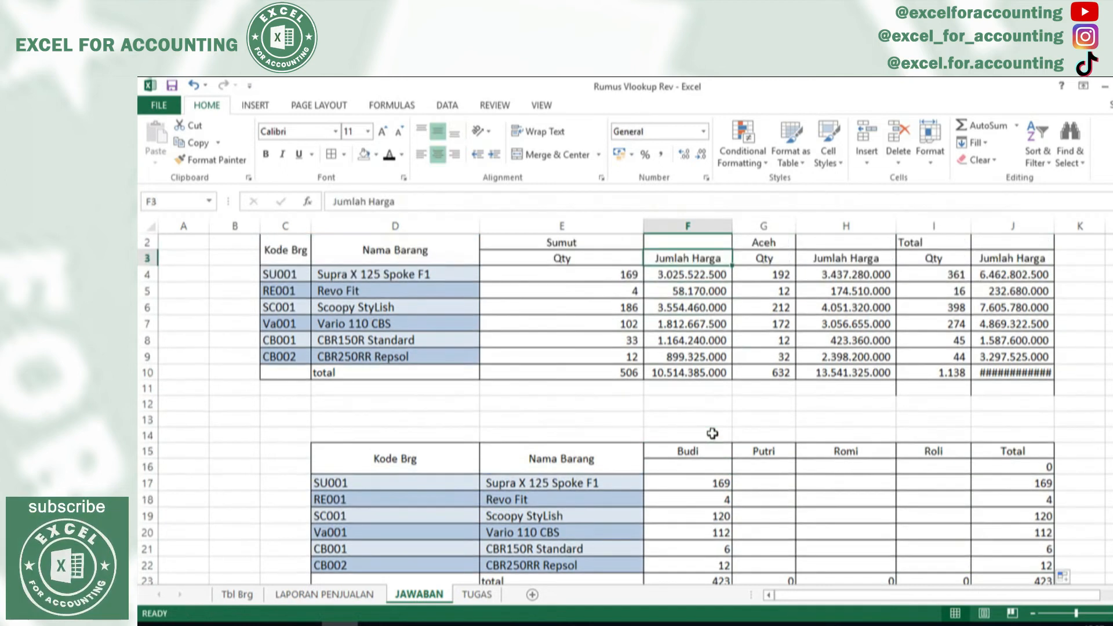
key(Down)
key(Down)
key(Down)
key(Down)
key(Down)
key(Down)
key(Down)
key(Down)
key(Down)
key(Down)
key(Down)
key(Down)
key(Down)
key(Down)
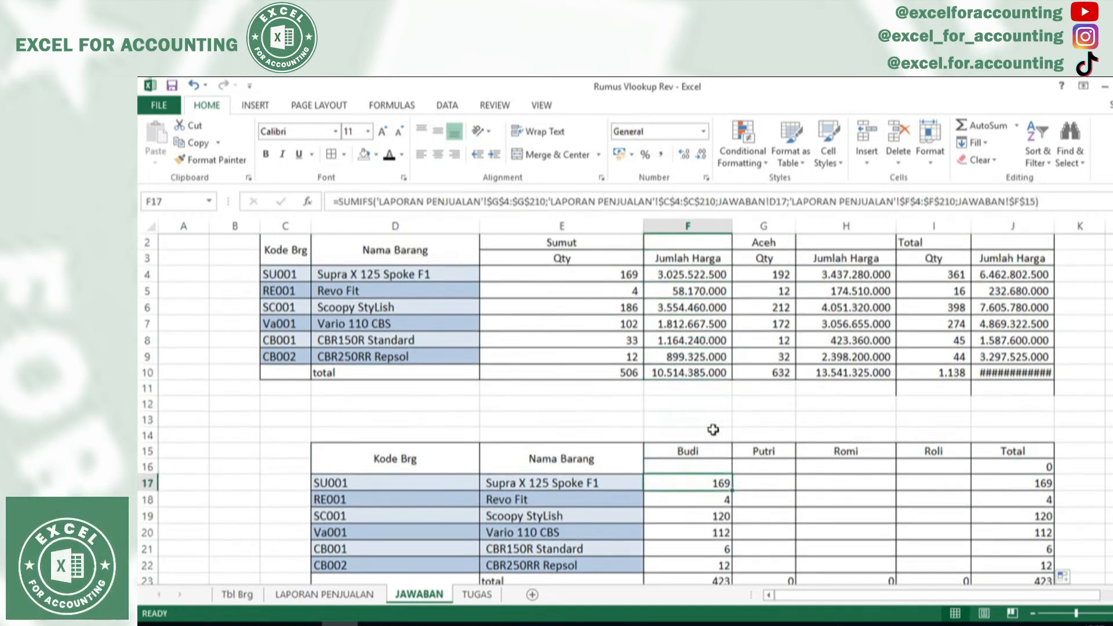
- Cut the SUMIFS formula from F17, paste it into G17 and fill it down through G22
click(704, 487)
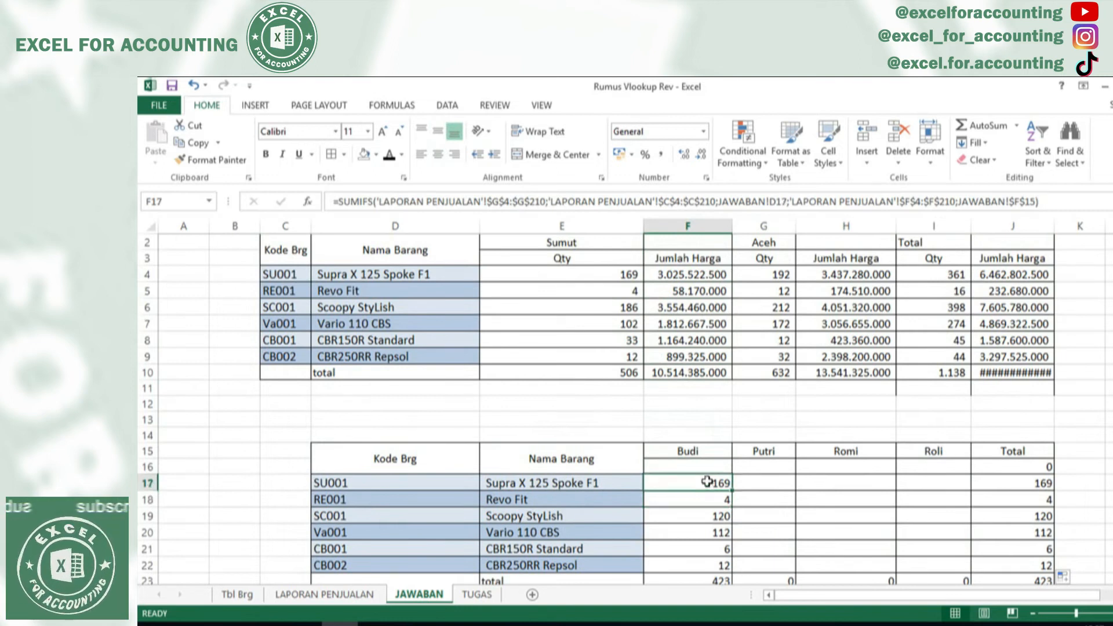
right_click(708, 485)
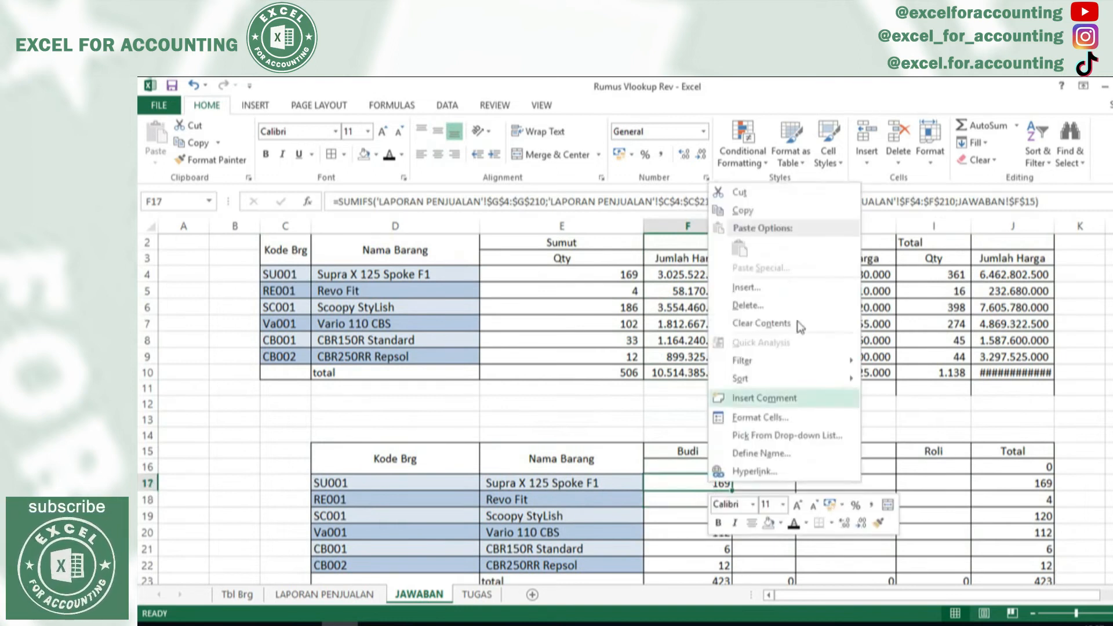
click(741, 195)
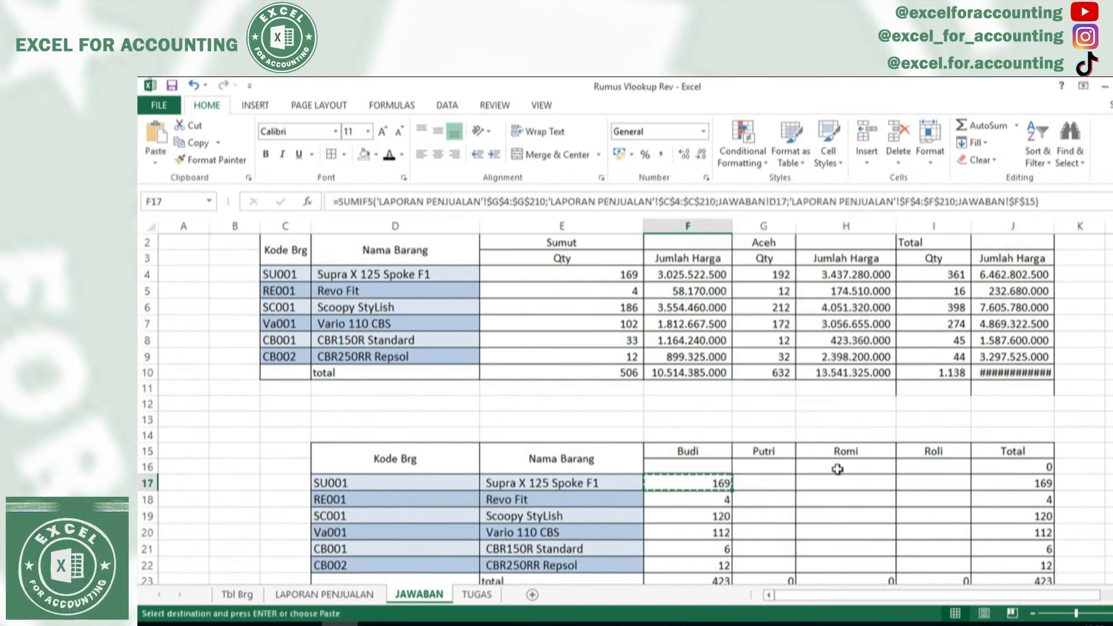
click(754, 481)
right_click(754, 481)
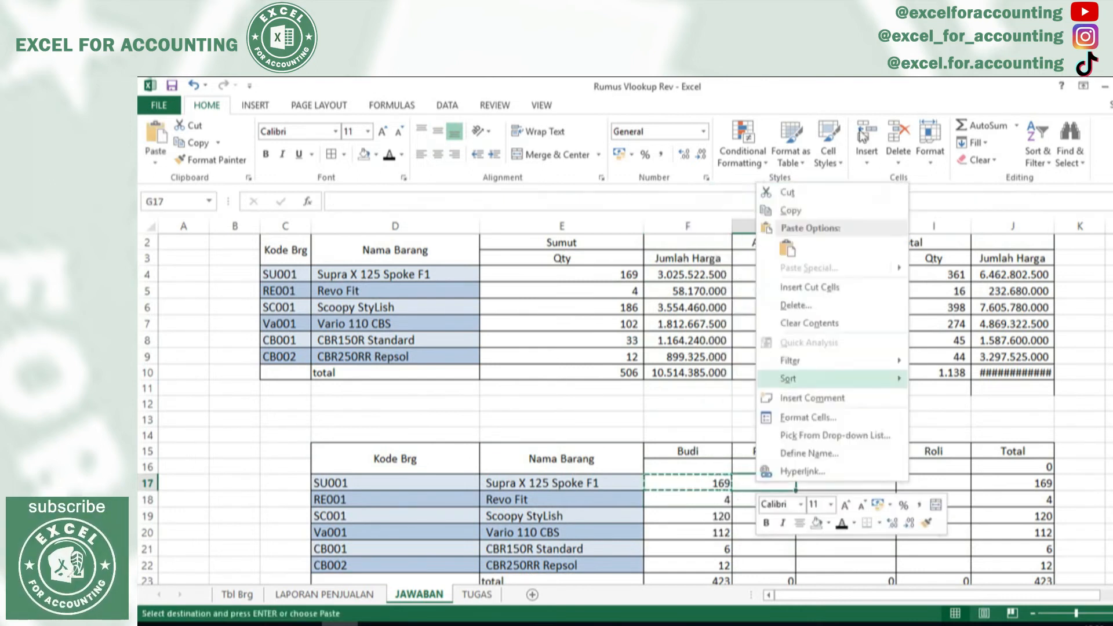
click(788, 251)
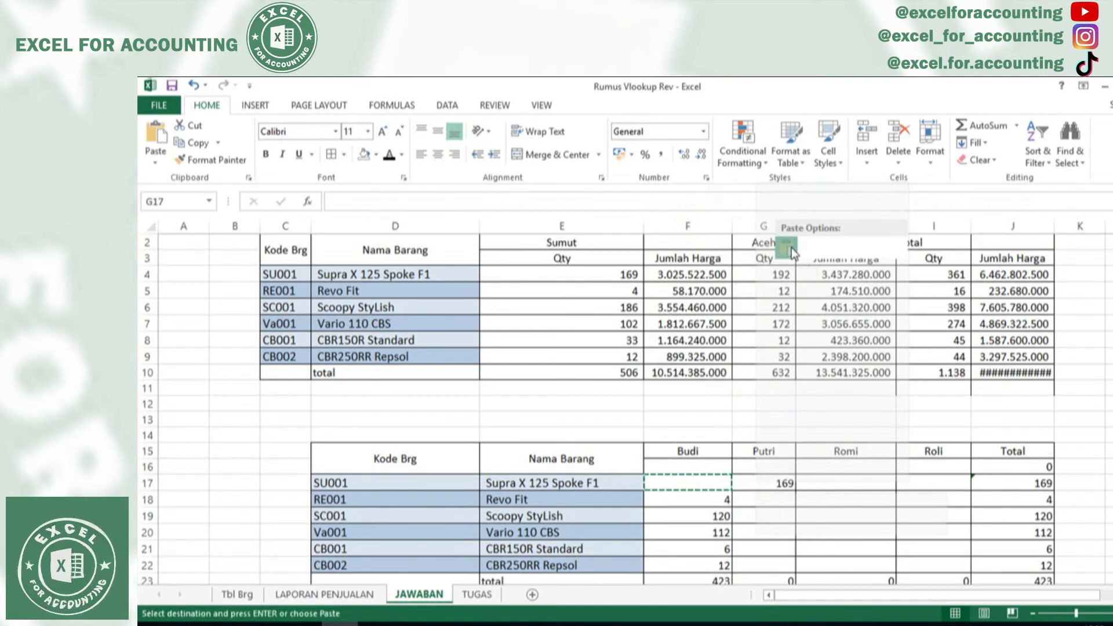
drag(796, 493, 797, 540)
- Restore the SUMIFS formula in F17 and change the salesman criterion of the G17 formula to JAWABAN!$G$15
click(721, 483)
drag(732, 492, 746, 426)
double_click(766, 446)
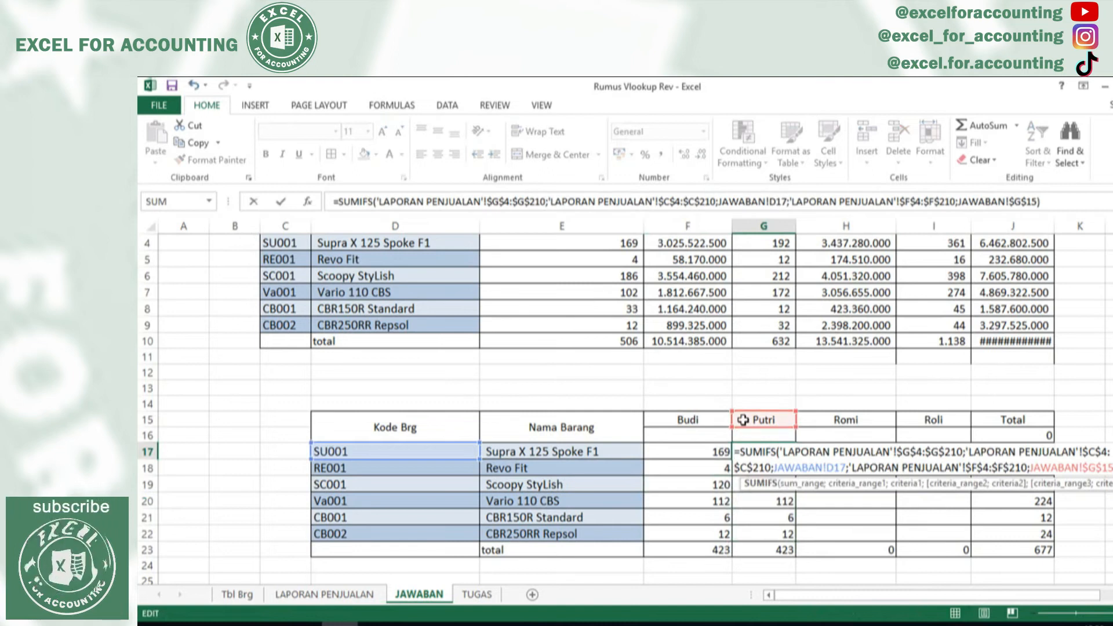
key(Return)
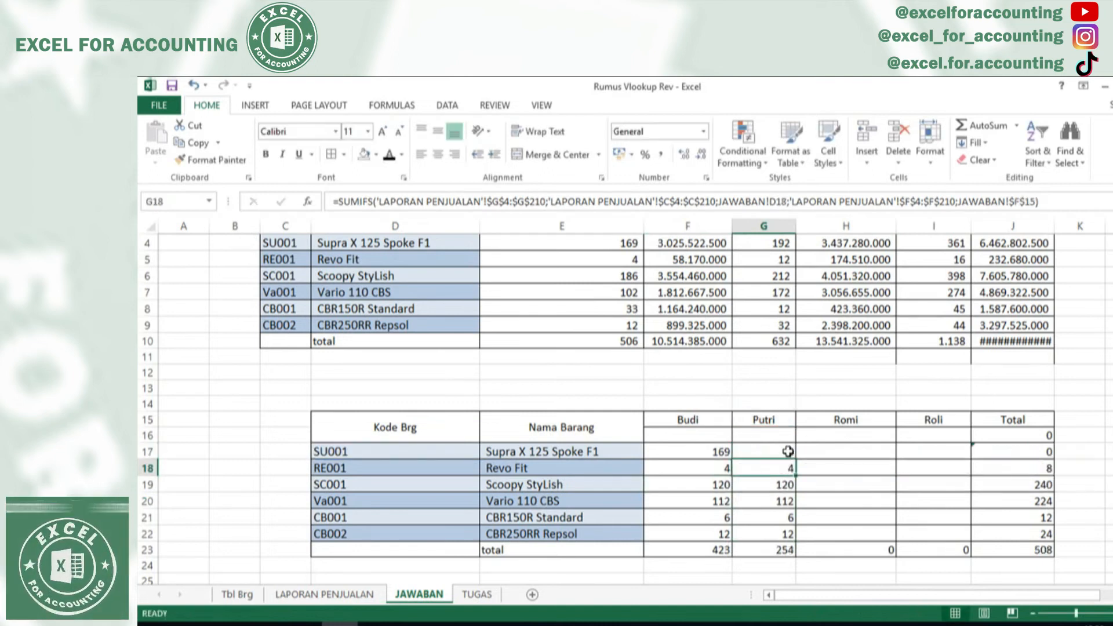
- Check the references in the G17 formula and fill the corrected SUMIFS down through G22
double_click(788, 452)
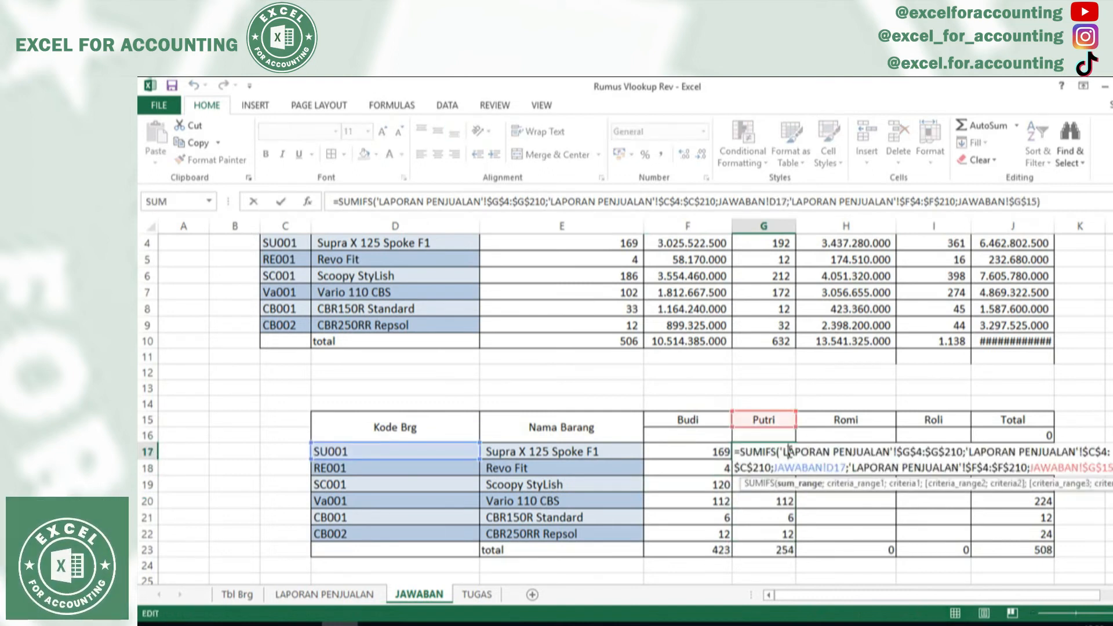
key(Return)
click(790, 451)
drag(795, 460, 795, 536)
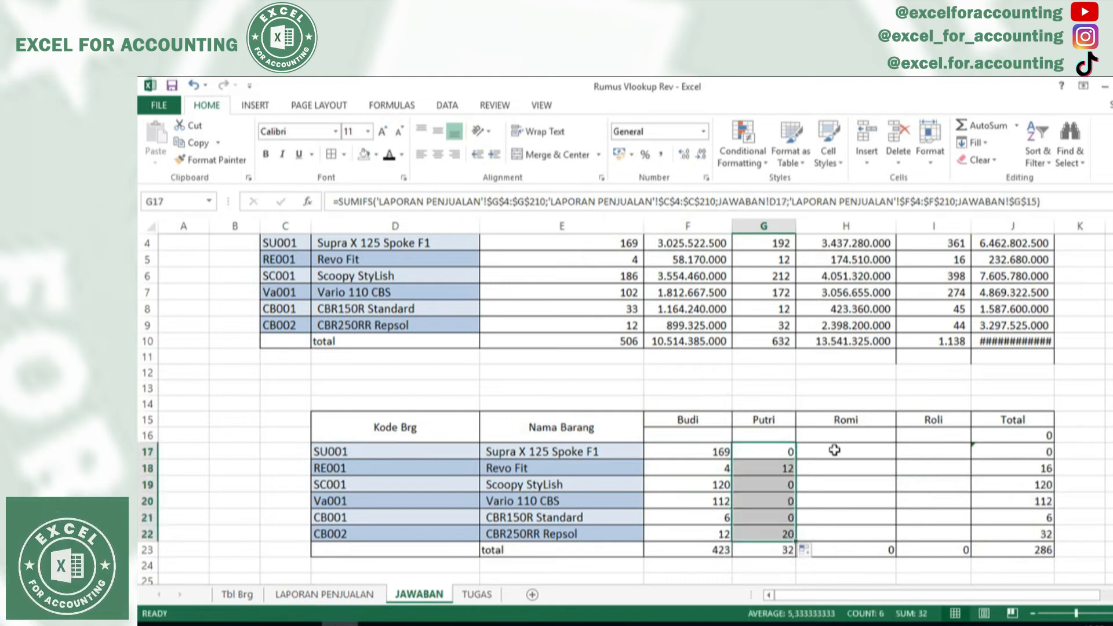
- Cut the SUMIFS formula from G17, paste it into H17 and refill G17 from the cell below
click(789, 452)
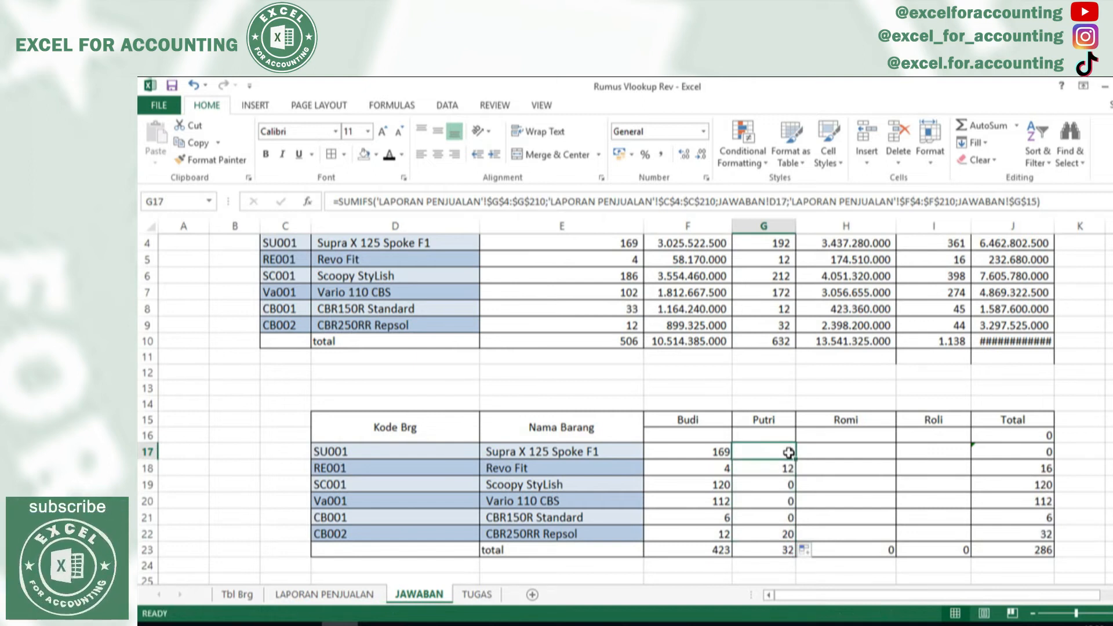
right_click(789, 452)
click(823, 181)
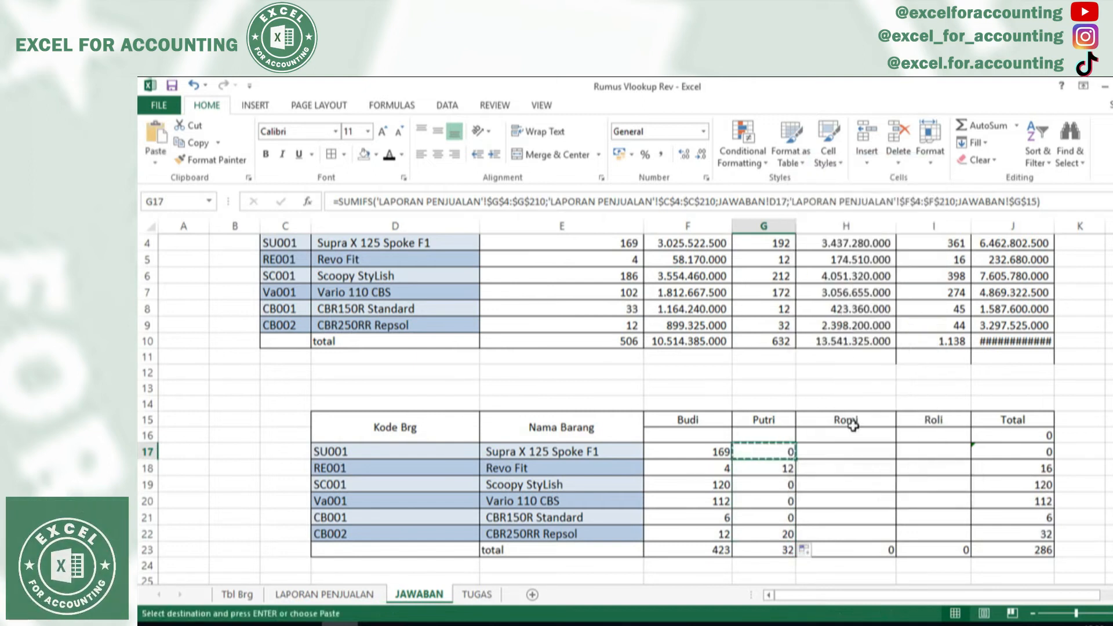
click(843, 453)
right_click(841, 454)
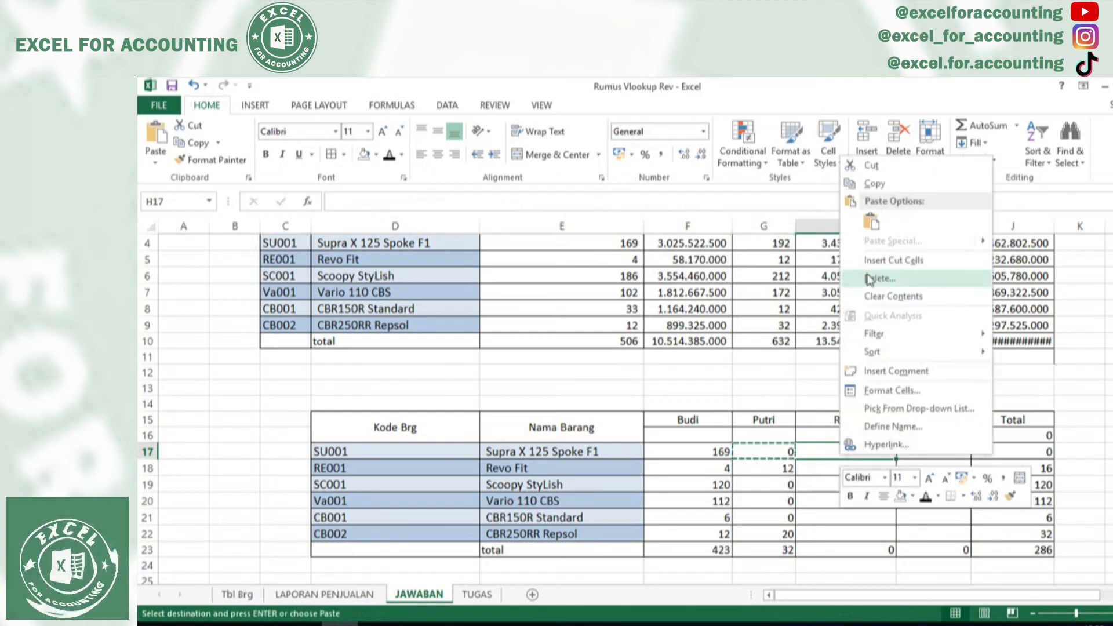
click(871, 223)
click(786, 471)
drag(790, 474, 871, 418)
- Set the salesman criterion of the H17 formula to JAWABAN!$H$15 and fill it down through H22
double_click(823, 452)
key(ctrl+Return)
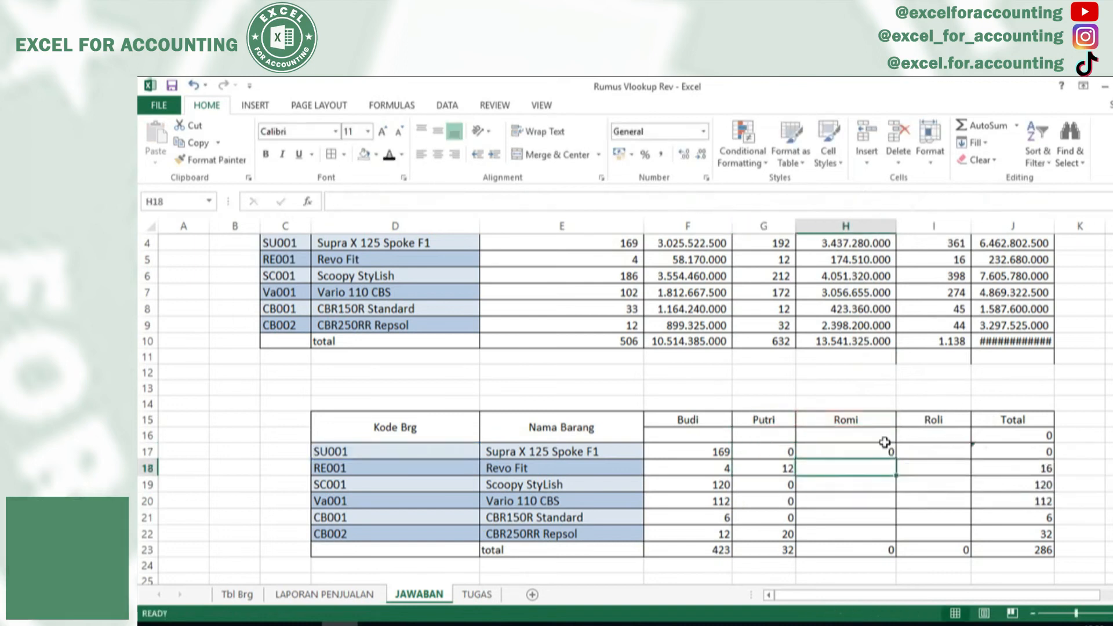
drag(899, 460, 896, 536)
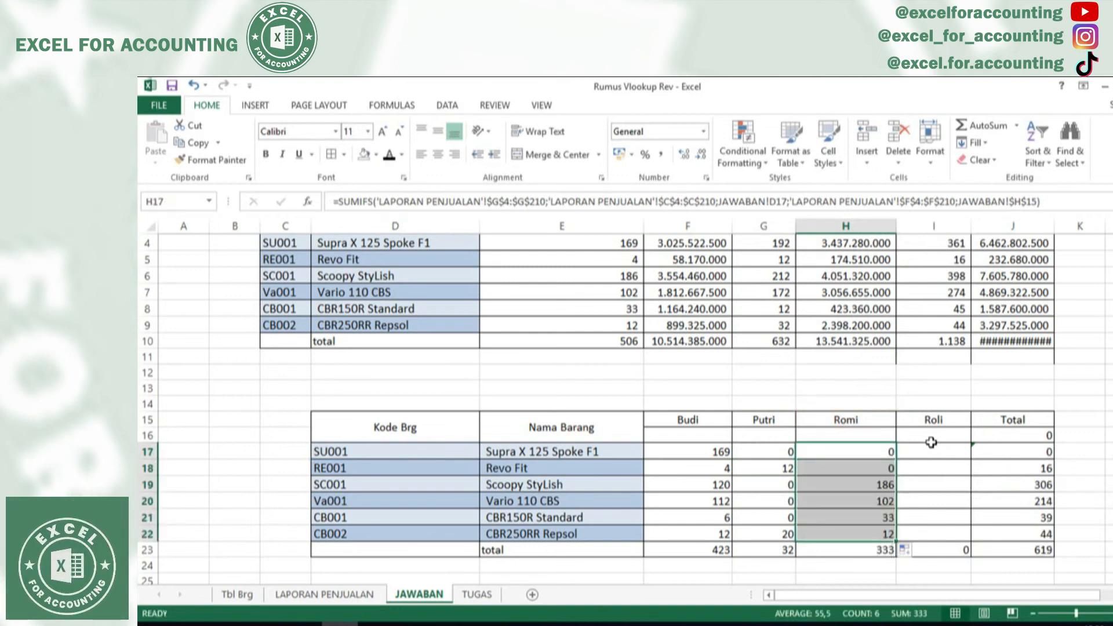
- Move the SUMIFS formula from H17 to I17 by cutting and pasting it
click(885, 454)
key(ctrl+c)
click(947, 454)
key(Return)
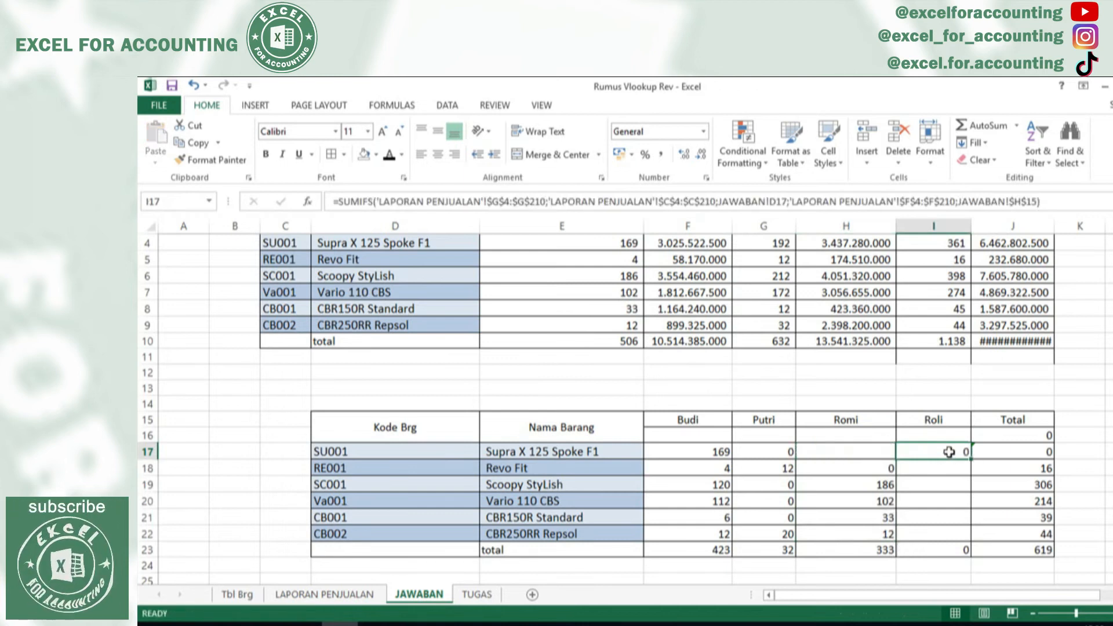
- Point the salesman criterion of the I17 formula at the heading in I15 and fill it down through I22
double_click(949, 452)
click(929, 425)
key(Return)
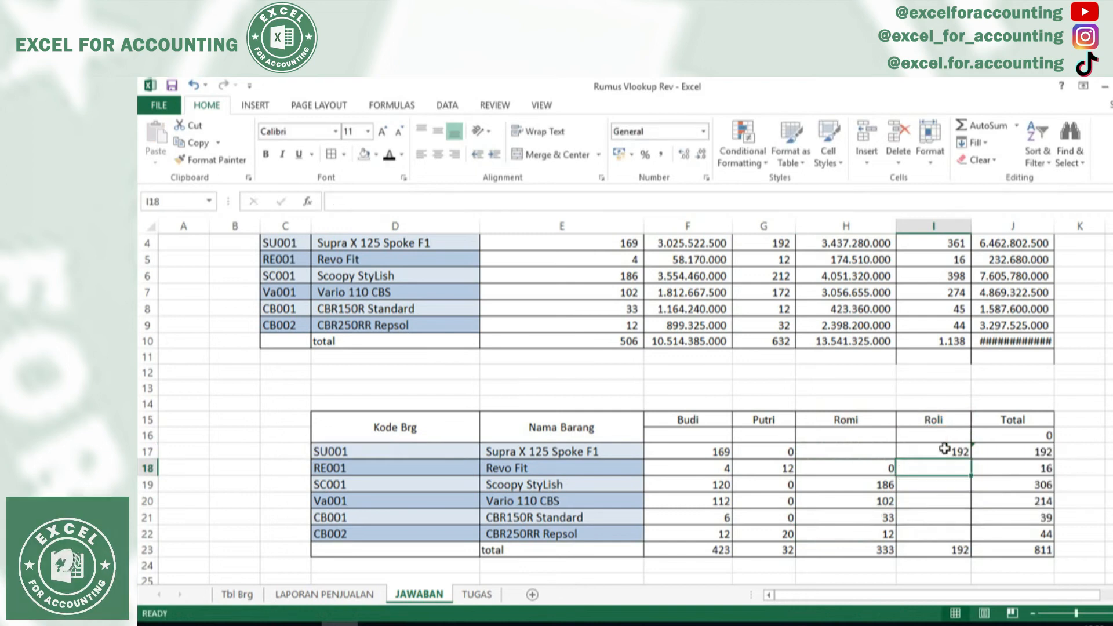
click(961, 452)
drag(973, 459, 965, 537)
click(891, 500)
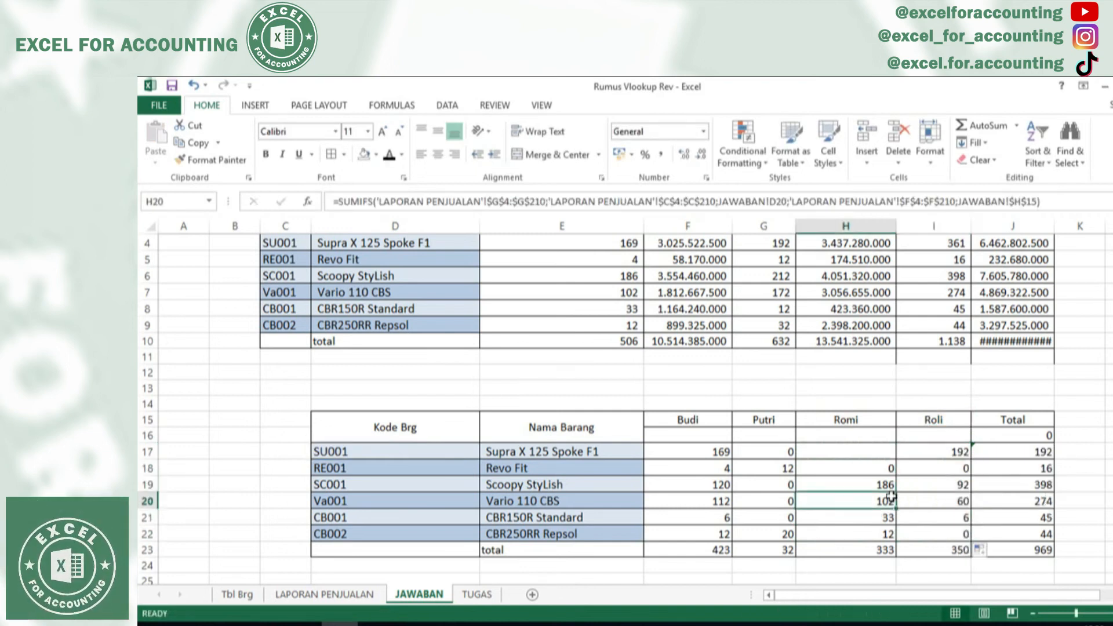
- Fill the SUMIFS formula in column H upward from H20 and H19 to restore the empty cell H17
drag(894, 508, 884, 452)
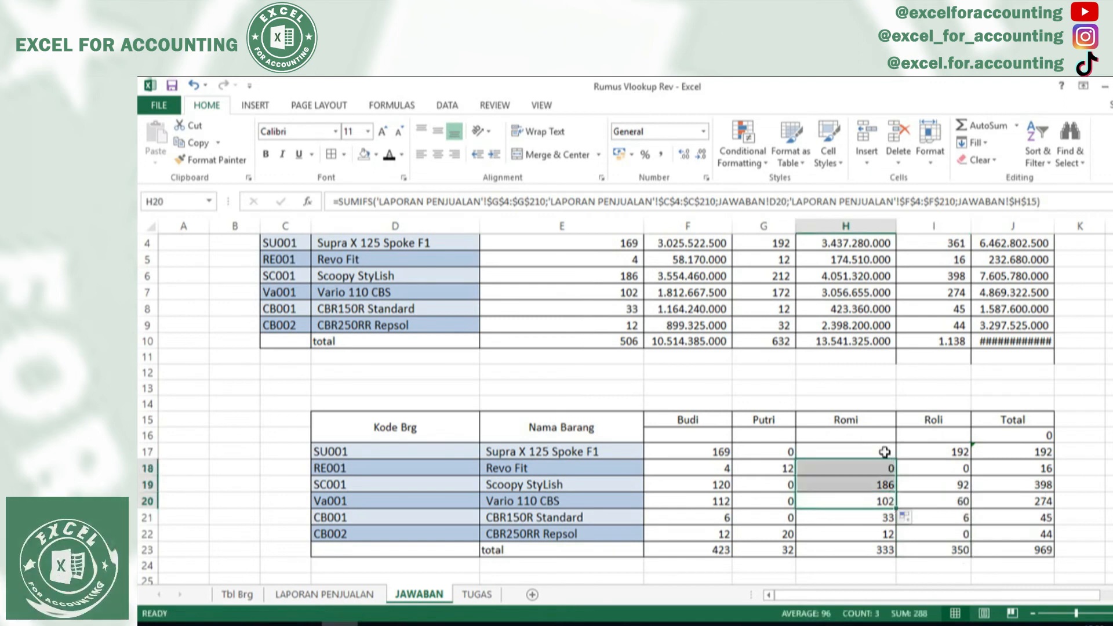
click(891, 488)
drag(895, 490, 883, 446)
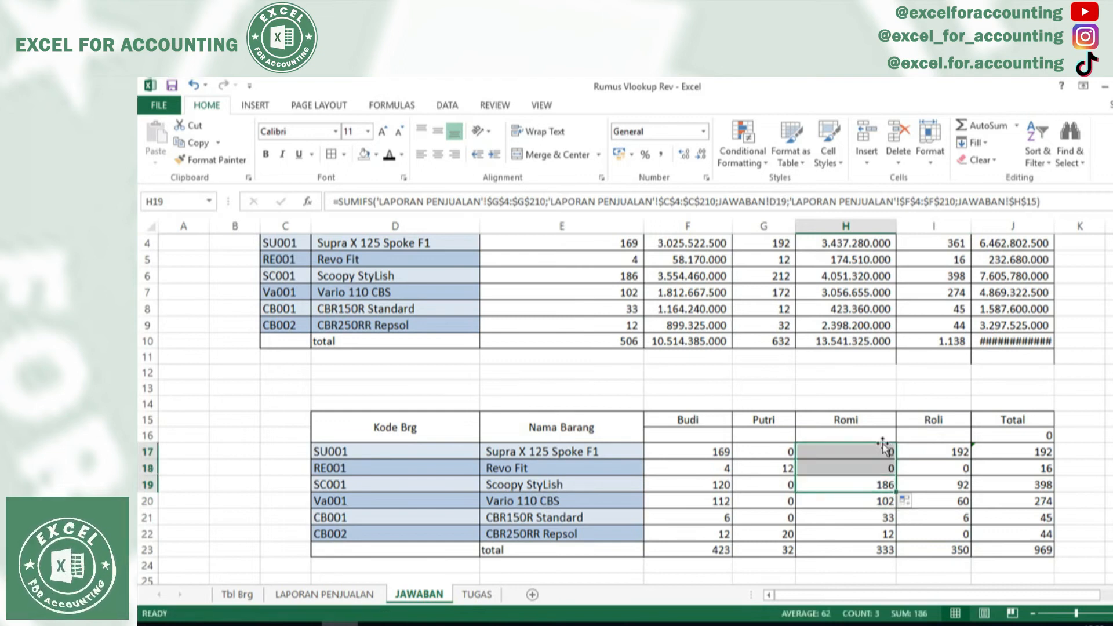
- Inspect the total formula in F23 and the SUMIFS formulas in F22, G17, H17 and I17
double_click(723, 548)
click(756, 551)
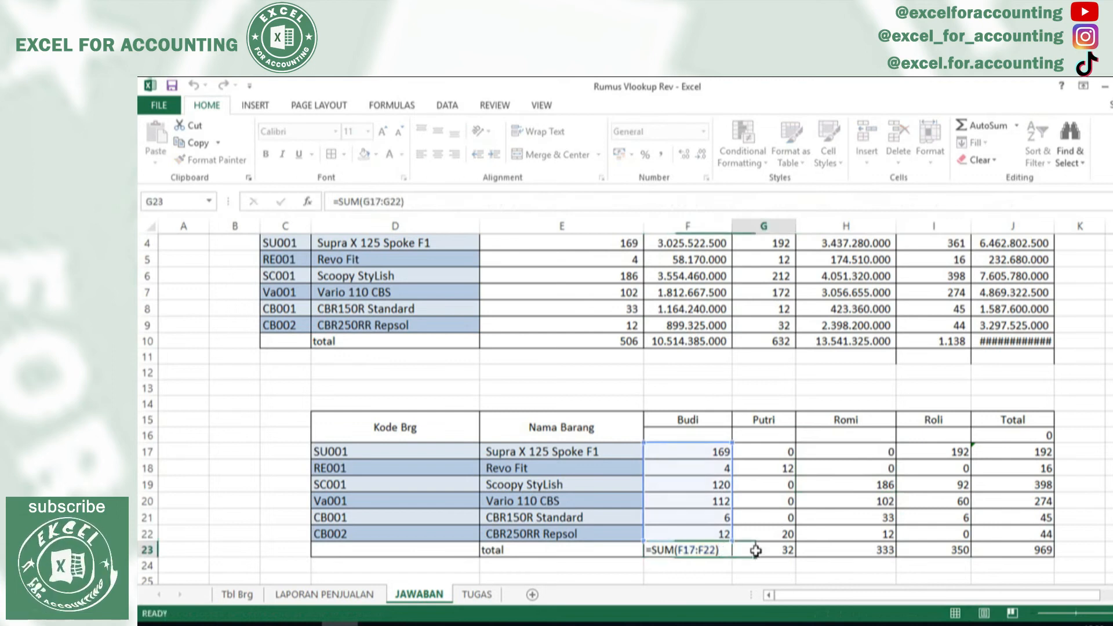
double_click(719, 530)
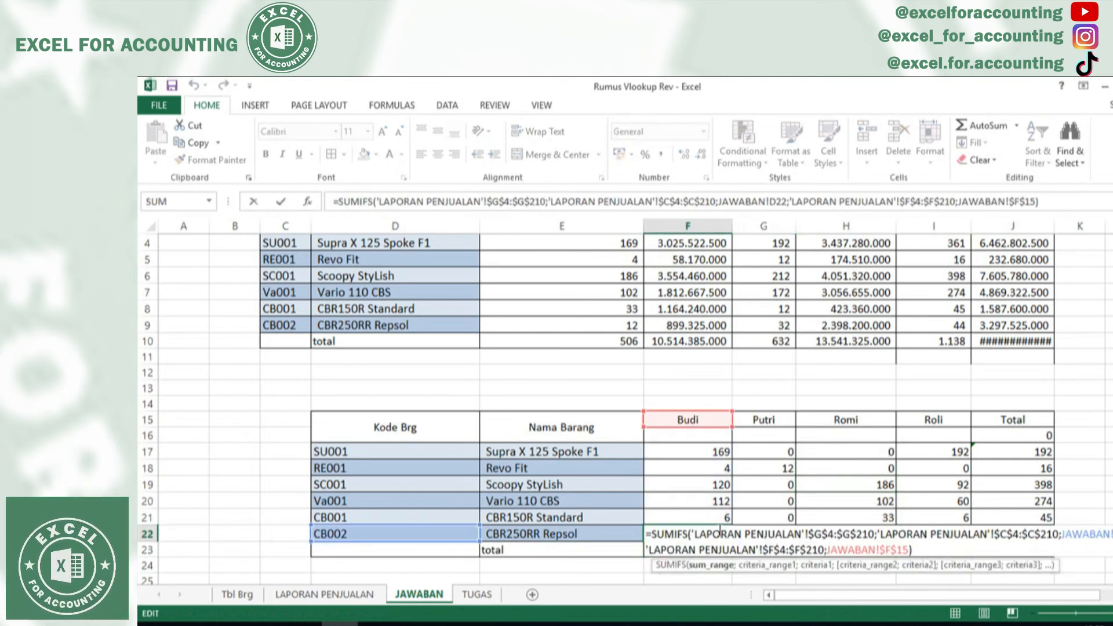
key(Return)
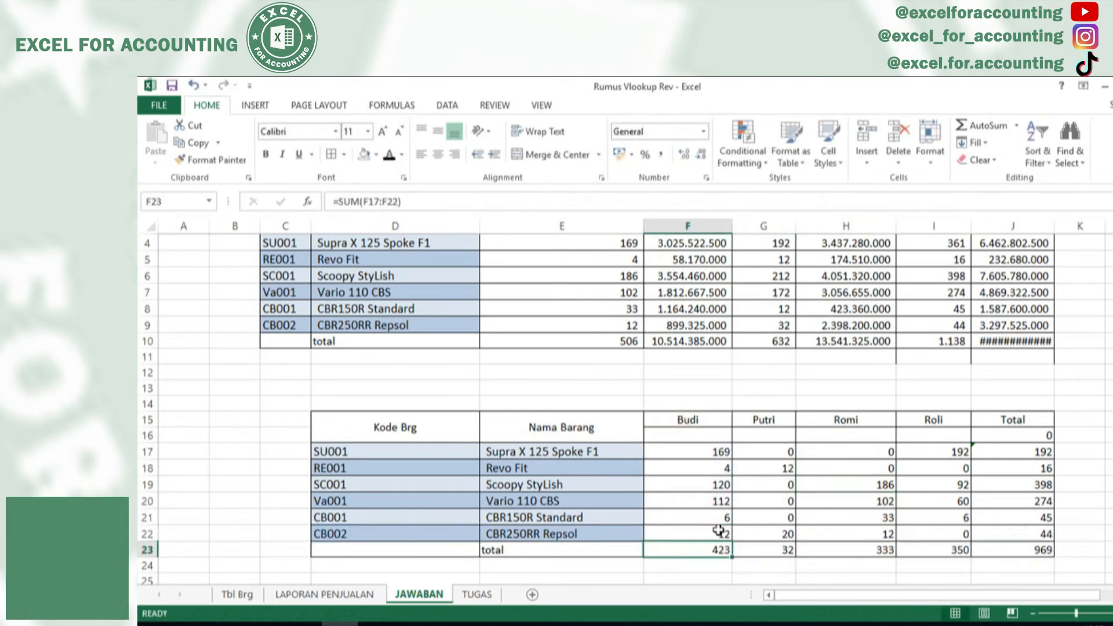
double_click(776, 451)
key(Return)
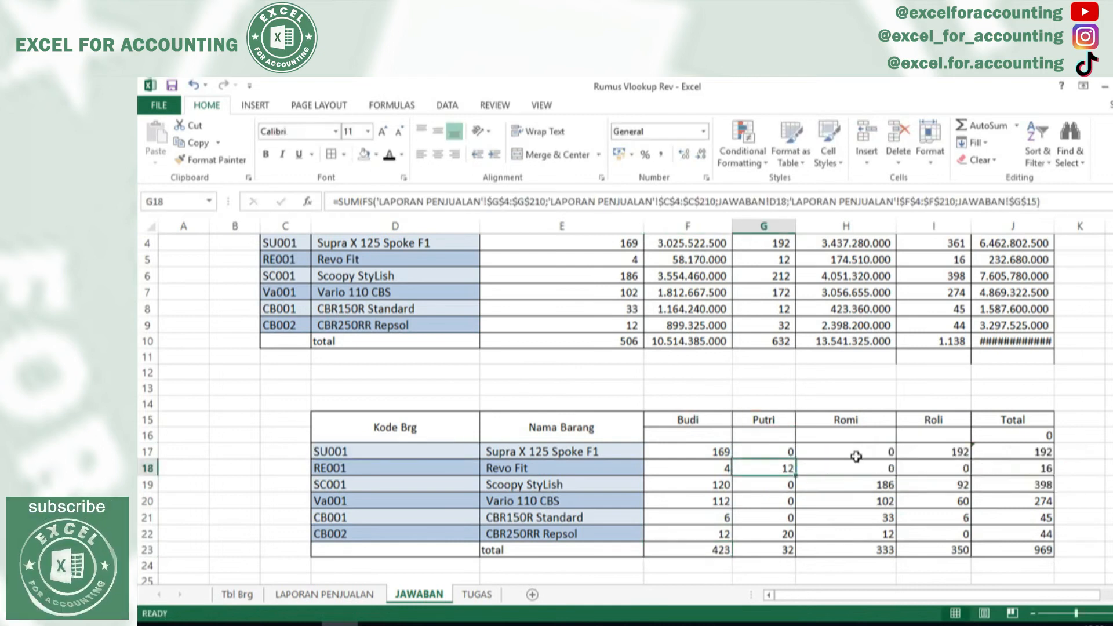
double_click(856, 456)
key(Return)
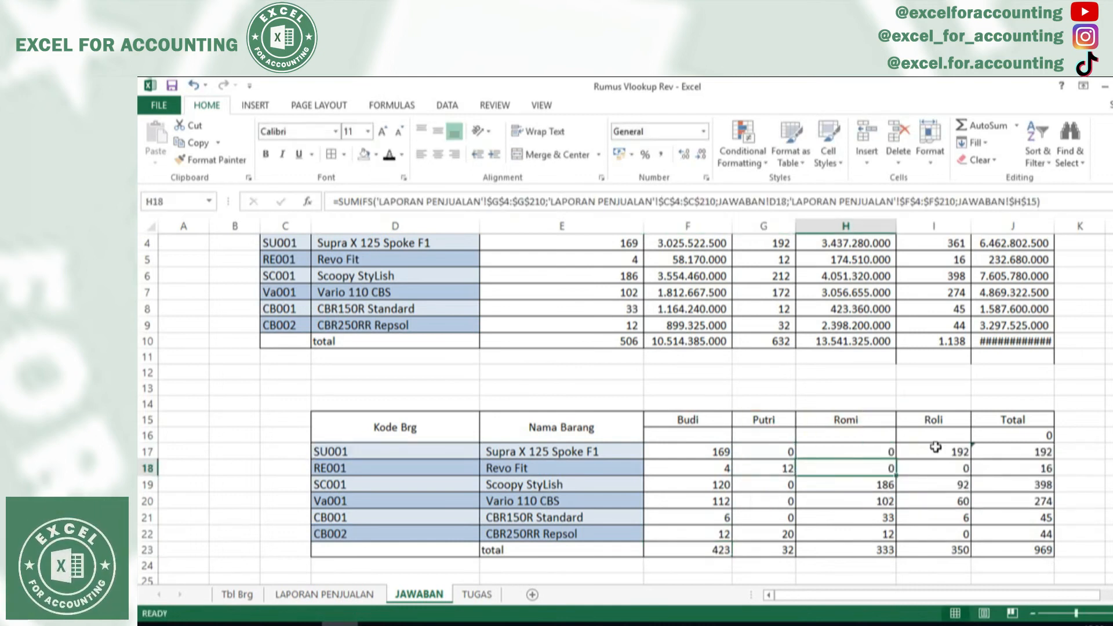
double_click(936, 449)
key(Return)
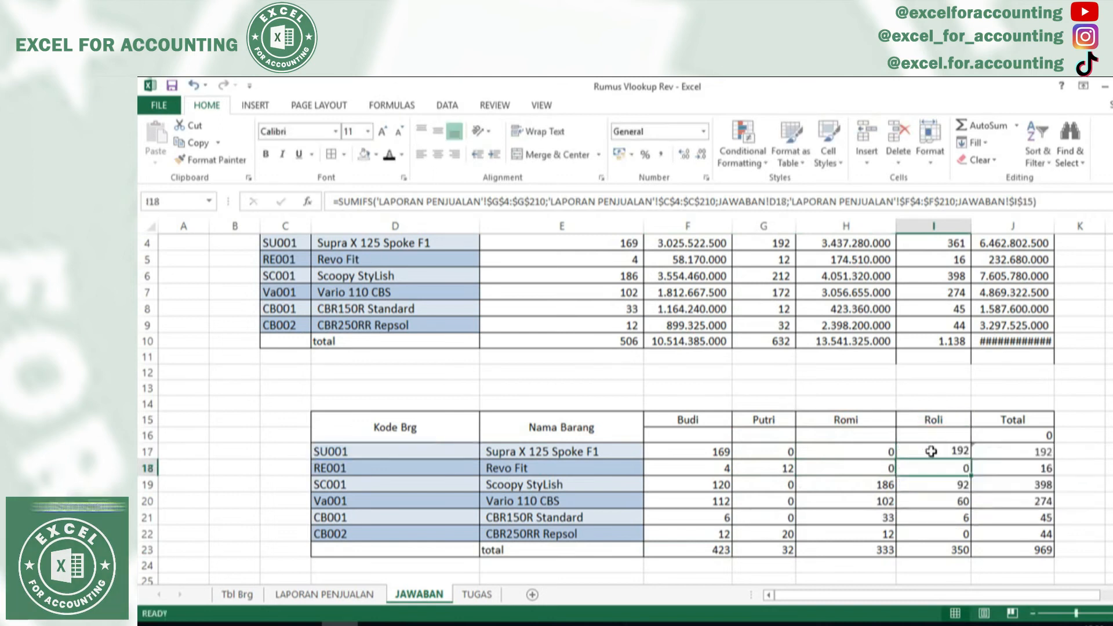
- Extend the sum range in J17 to F17:I17 and fill the formula down through J22
click(1027, 457)
double_click(1028, 456)
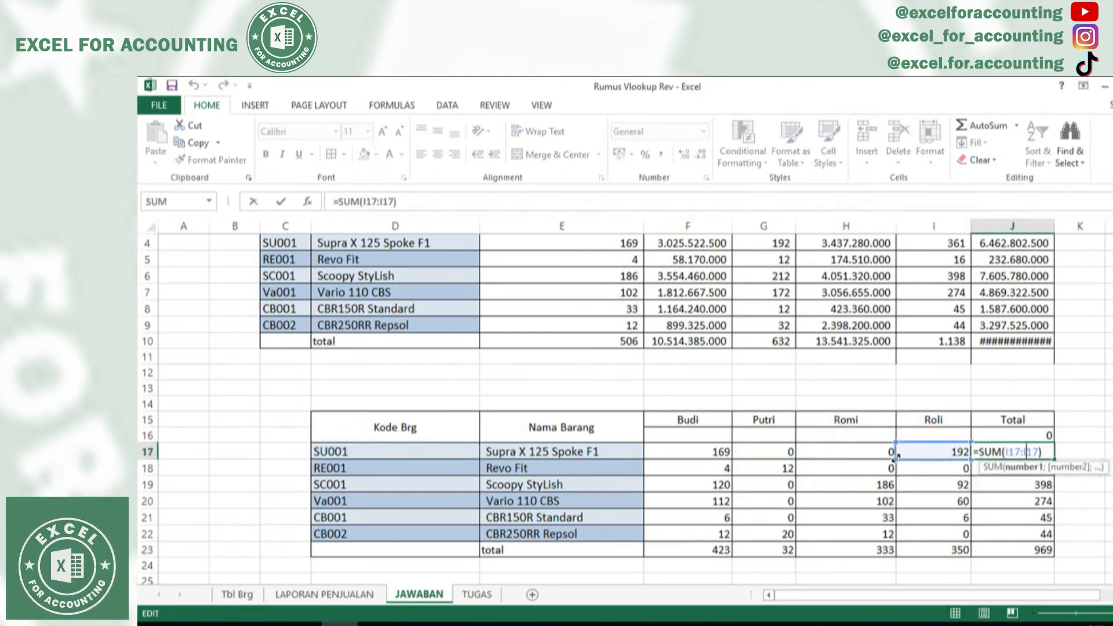
drag(895, 458, 678, 455)
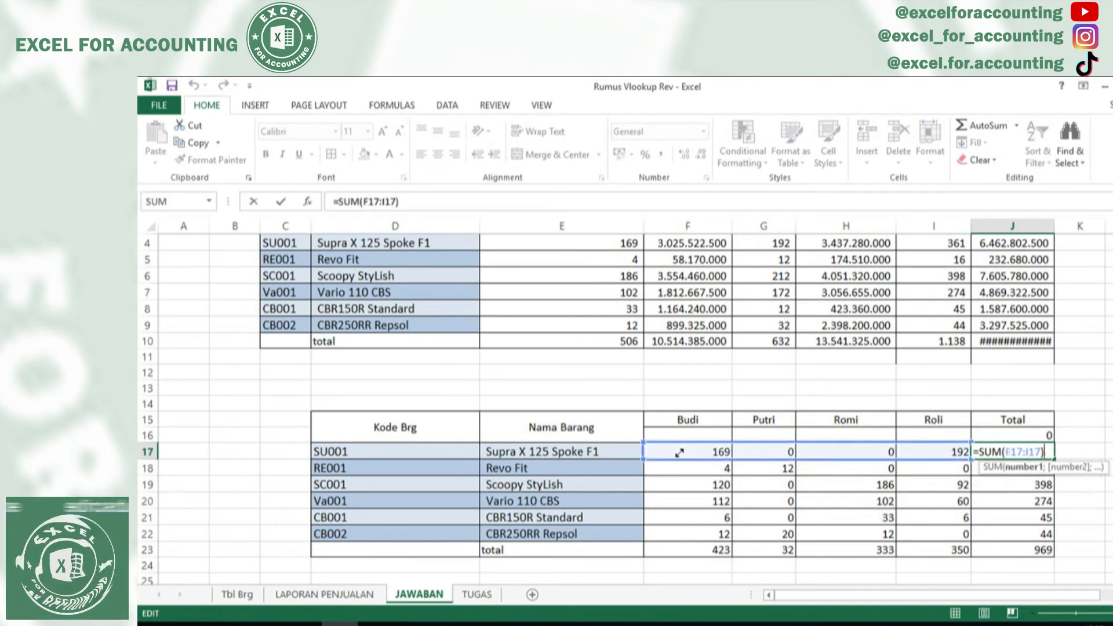
key(Return)
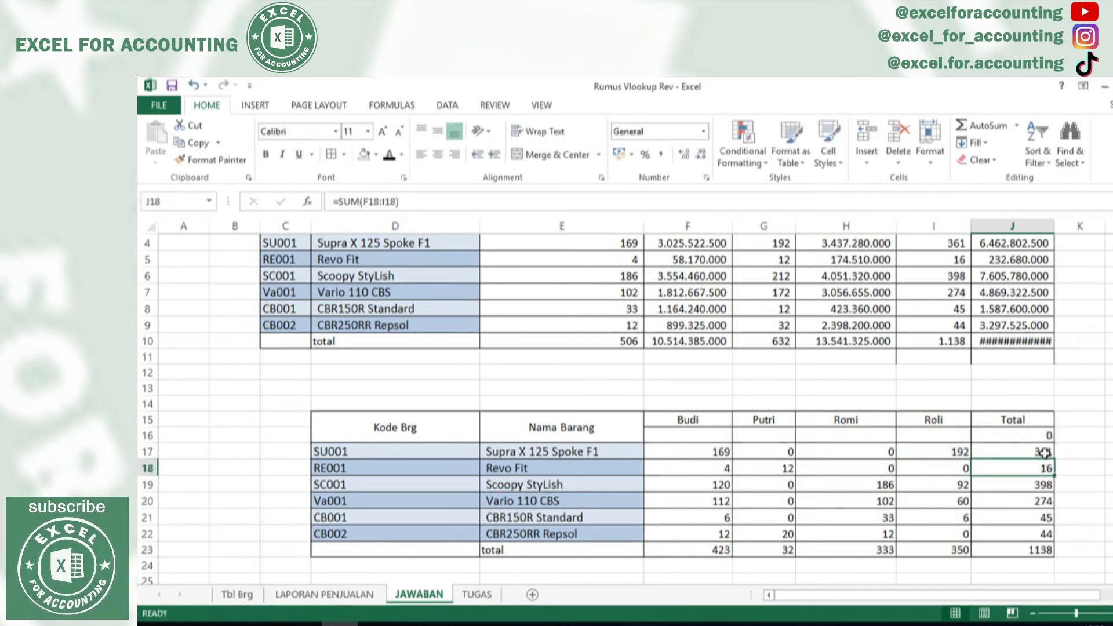
click(1049, 453)
drag(1052, 457, 1046, 540)
click(1034, 564)
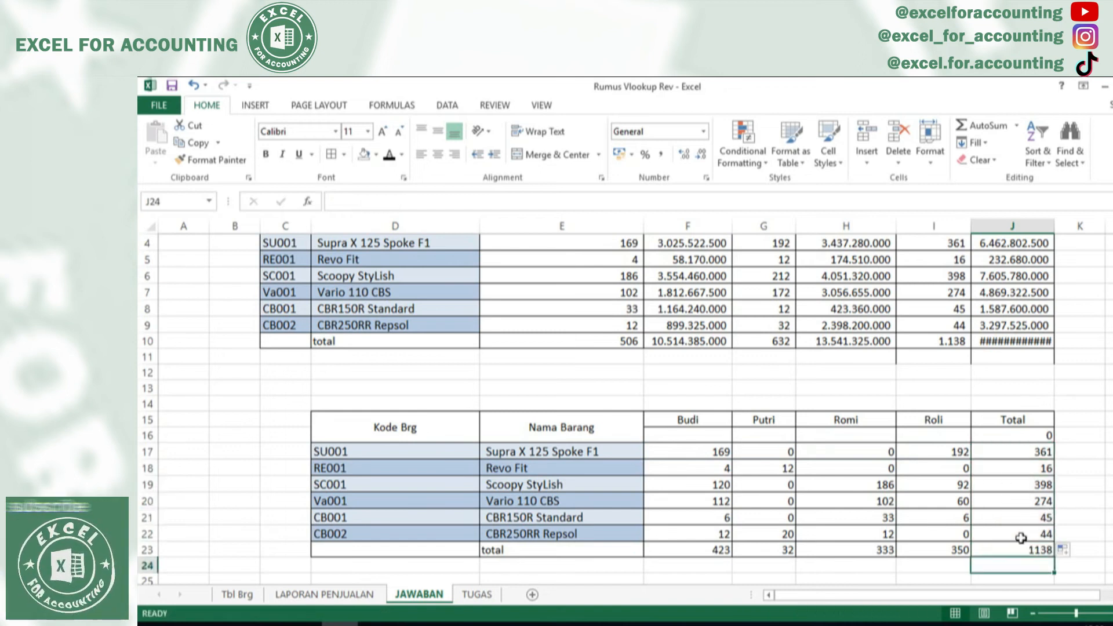
- Apply a thousands separator to the grand total in J23 and widen column J slightly
click(1021, 538)
click(1026, 550)
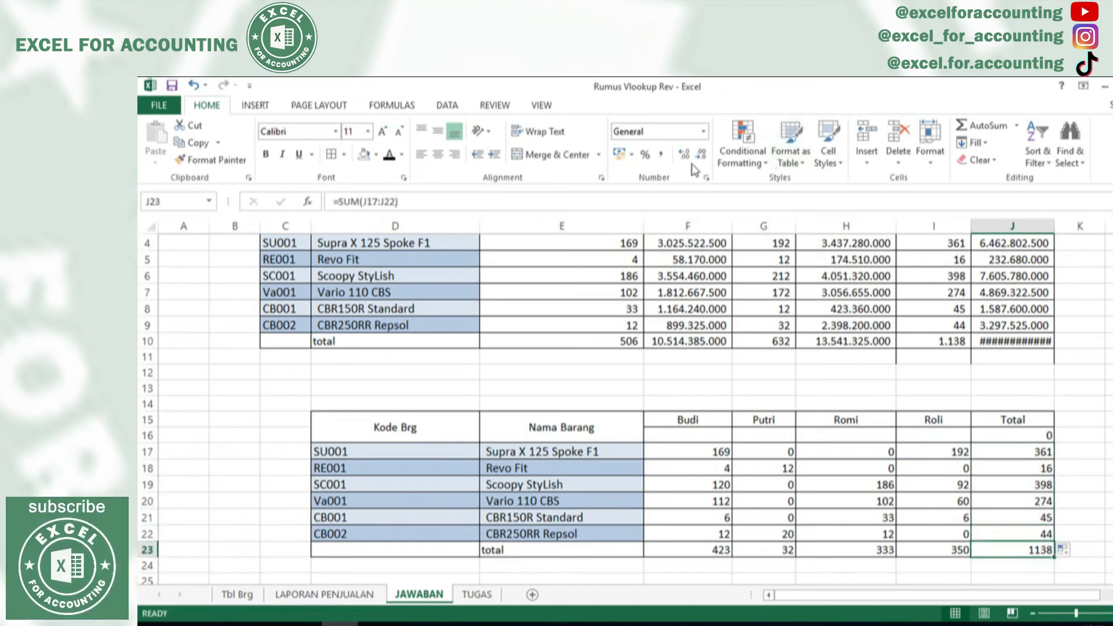
click(661, 155)
click(789, 410)
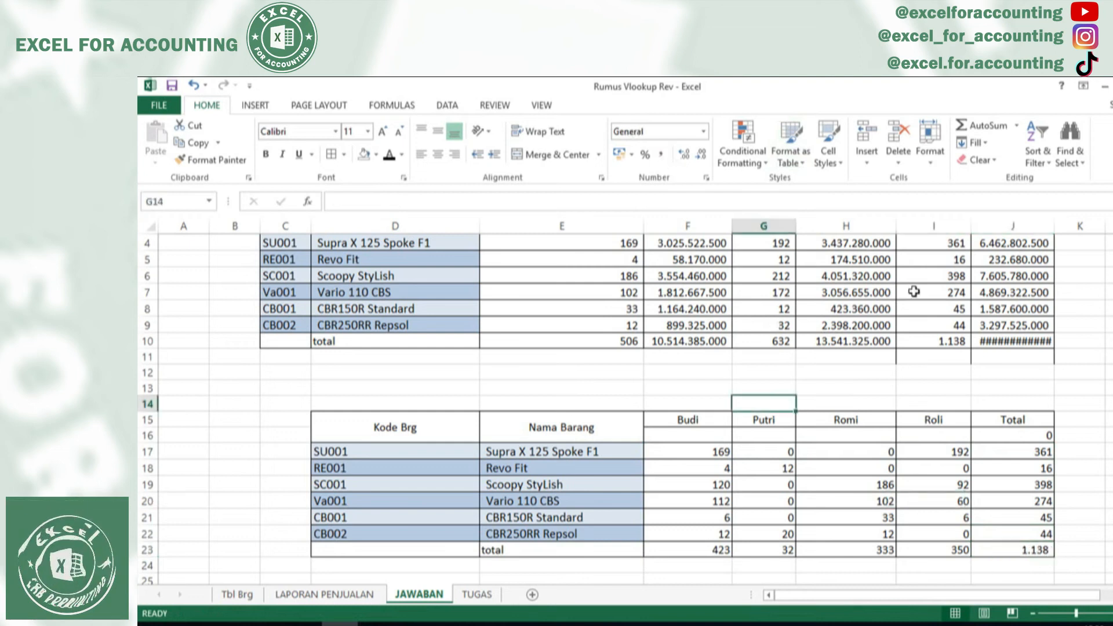
drag(1054, 230, 1060, 231)
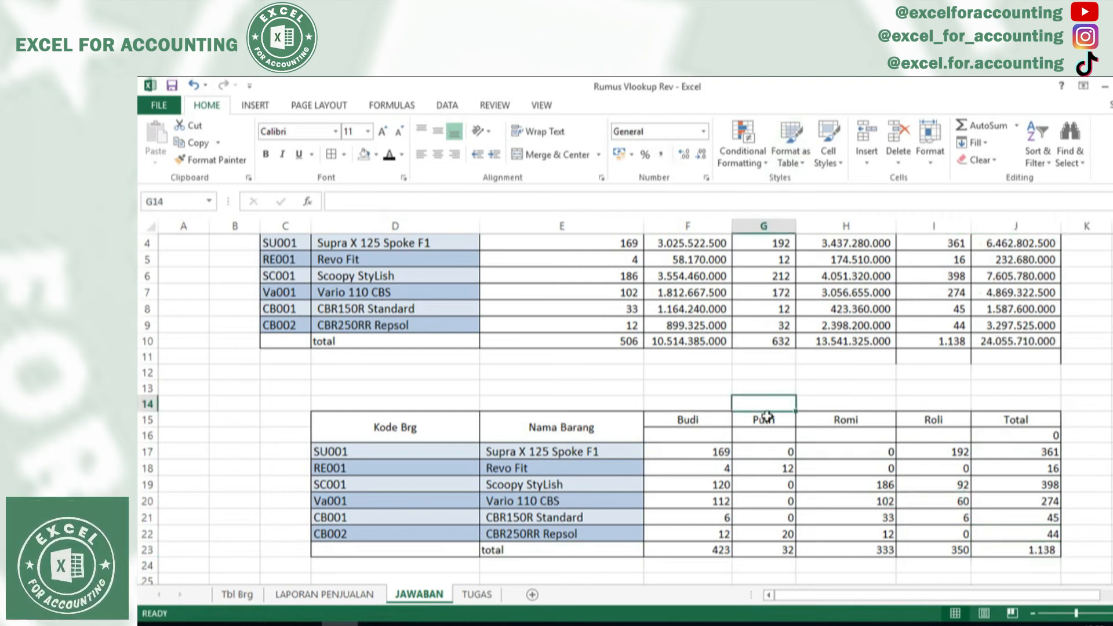
click(677, 417)
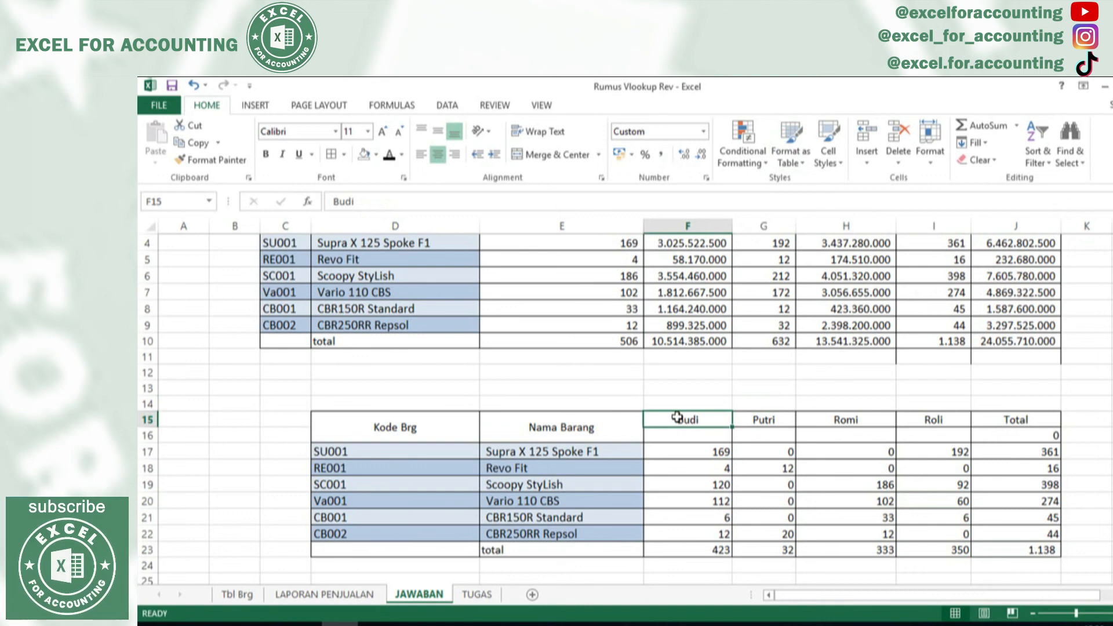
key(Up)
key(Up)
key(Up)
key(Up)
key(Up)
key(Up)
key(Up)
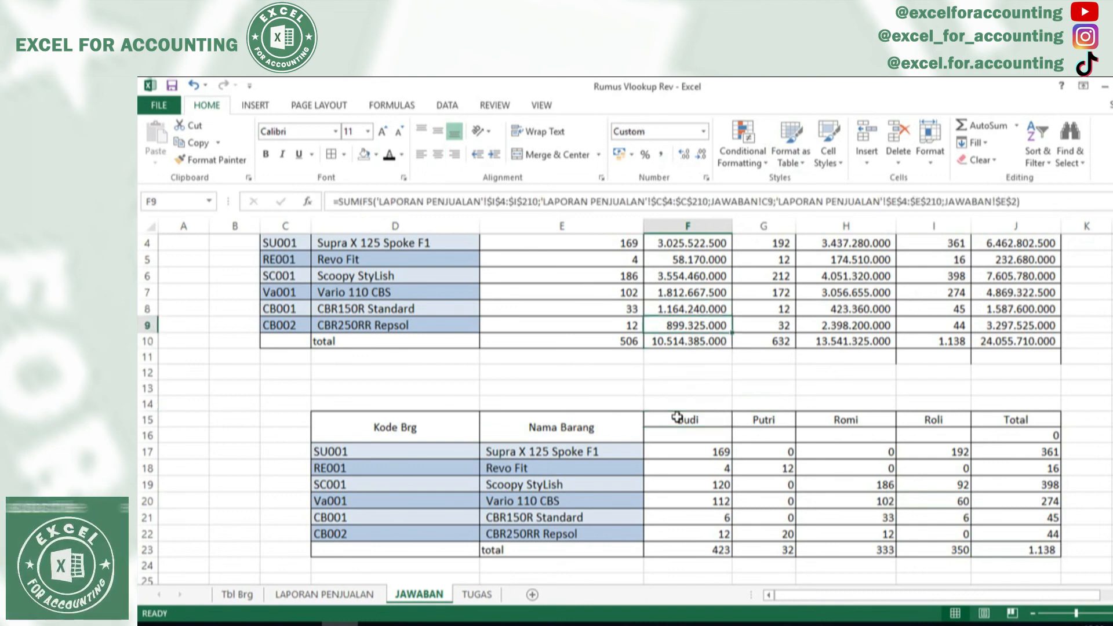
- Delete sheet rows 11 and 12 between the two tables
mouse_move(571, 373)
mouse_down()
mouse_move(596, 392)
mouse_move(621, 353)
mouse_up()
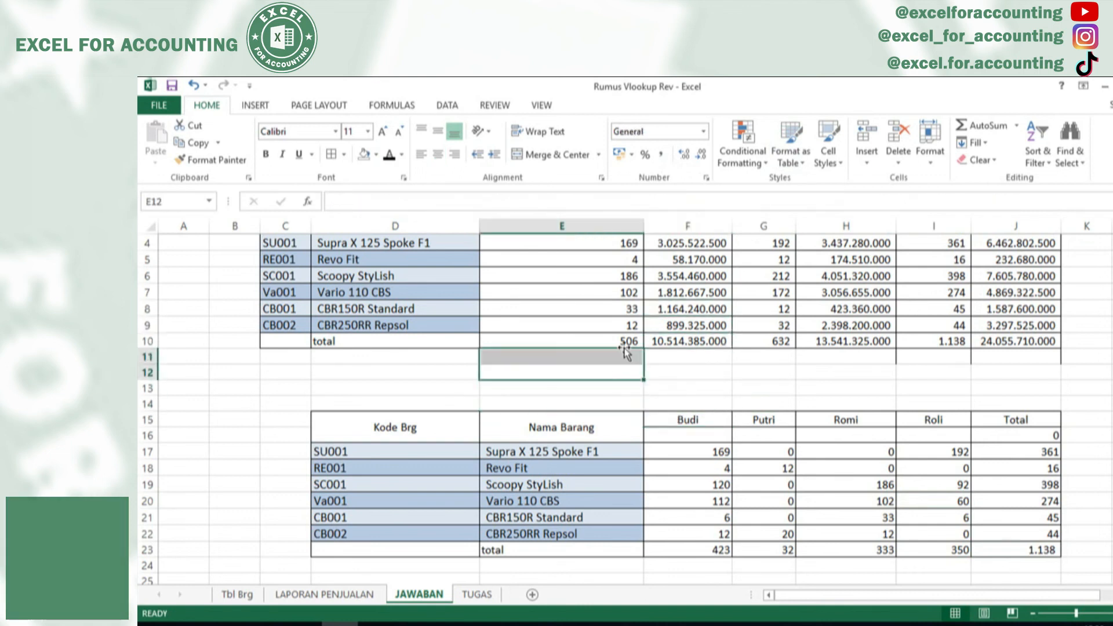
click(904, 158)
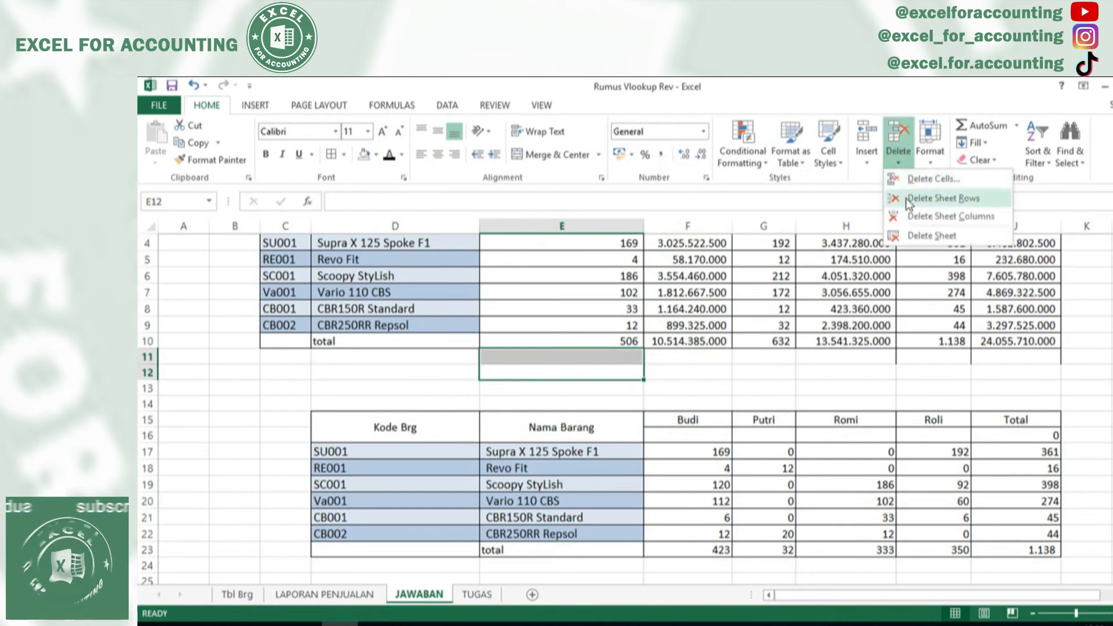
click(906, 198)
click(580, 394)
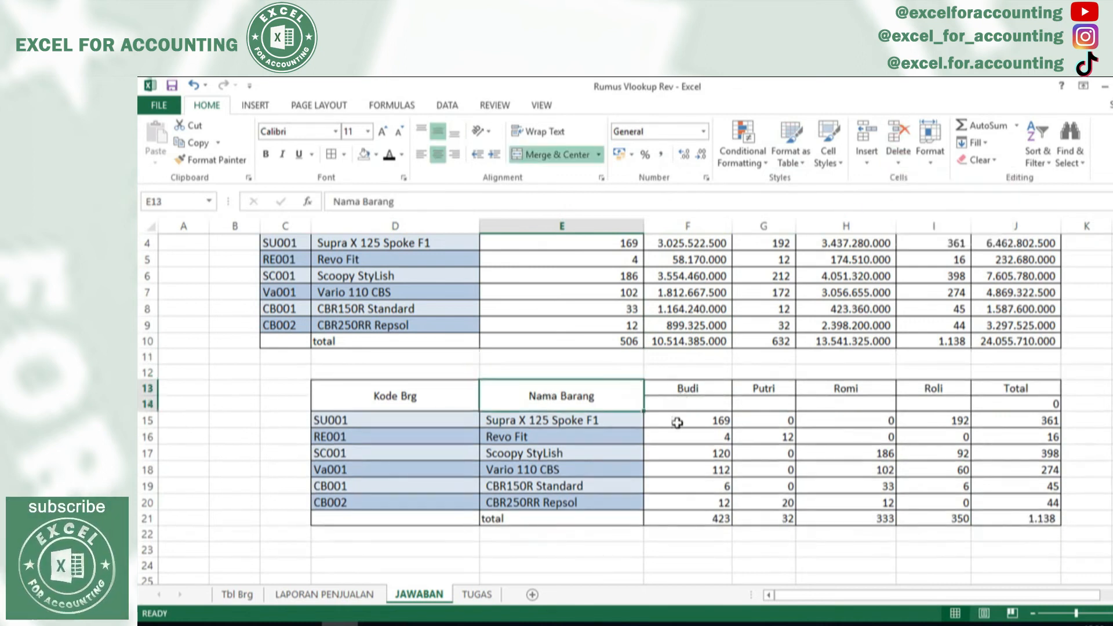
- Turn the SUMIFS formula in F15 into plain text with a leading apostrophe and copy the cell
click(677, 423)
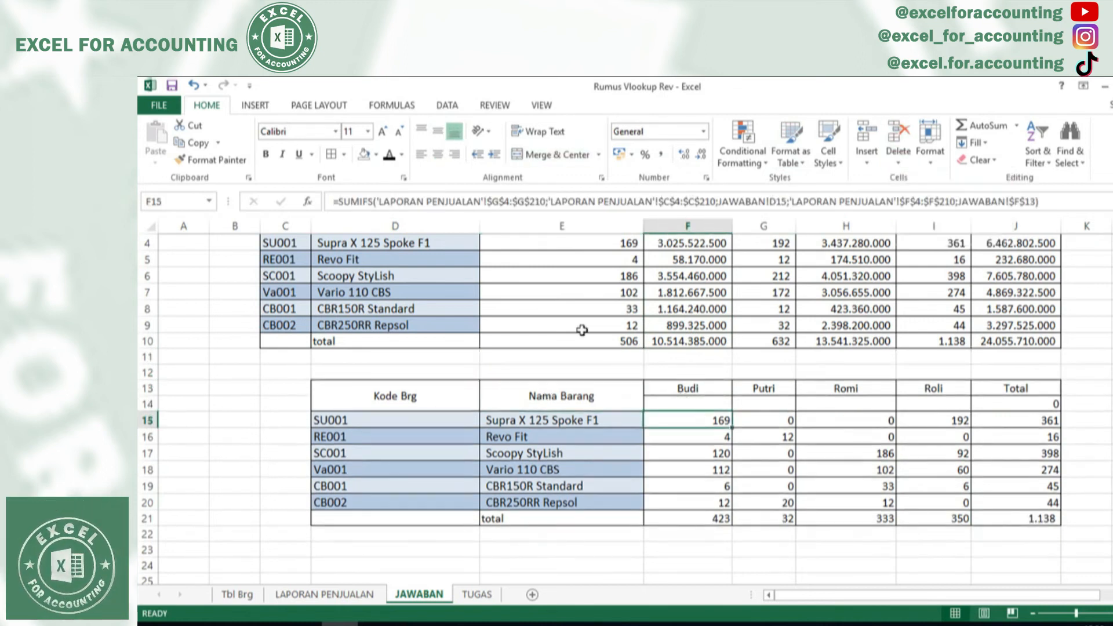
click(331, 199)
text(')
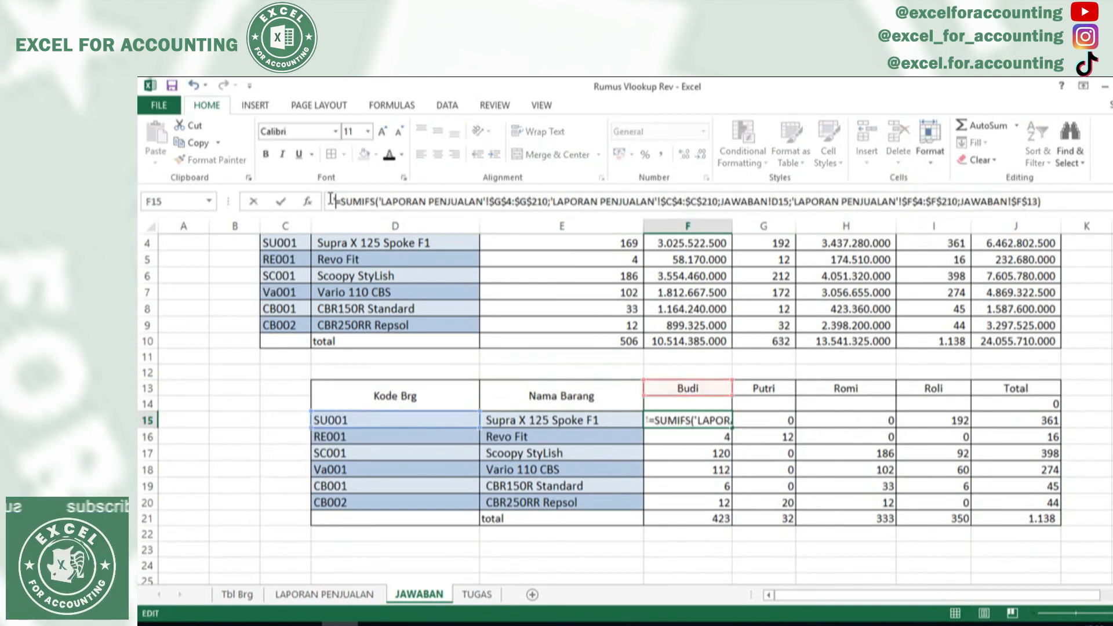
key(ctrl+Return)
key(ctrl+c)
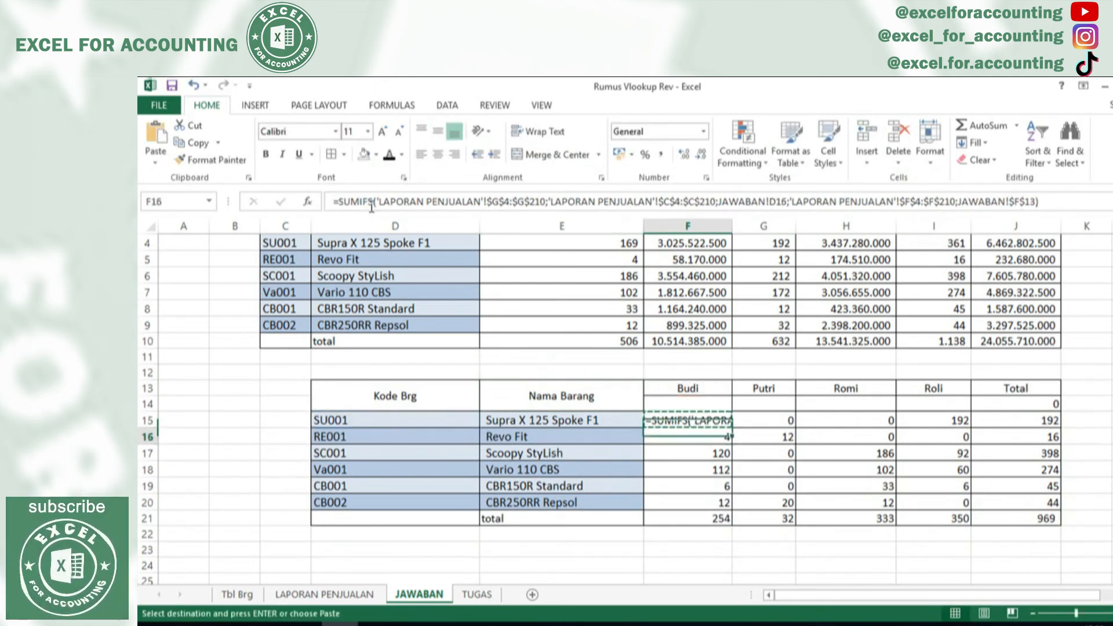
- Paste the copied formula text into D23 below the second table
key(Down)
key(Down)
key(Down)
key(Left)
key(Left)
key(Down)
key(Down)
key(Down)
key(Down)
key(Down)
key(Down)
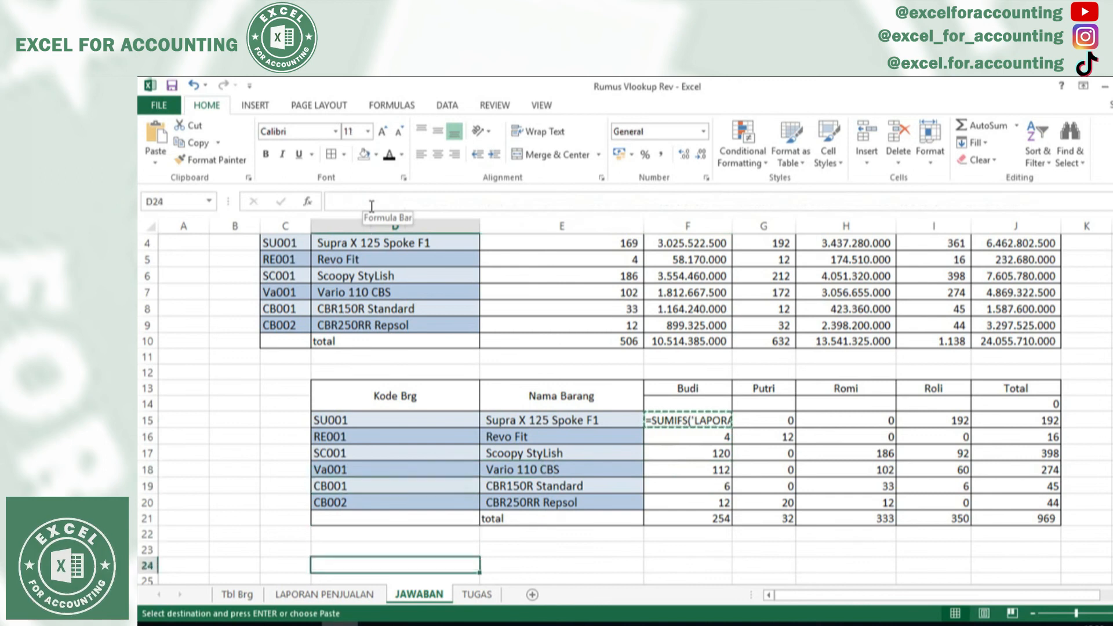
key(Up)
key(ctrl+v)
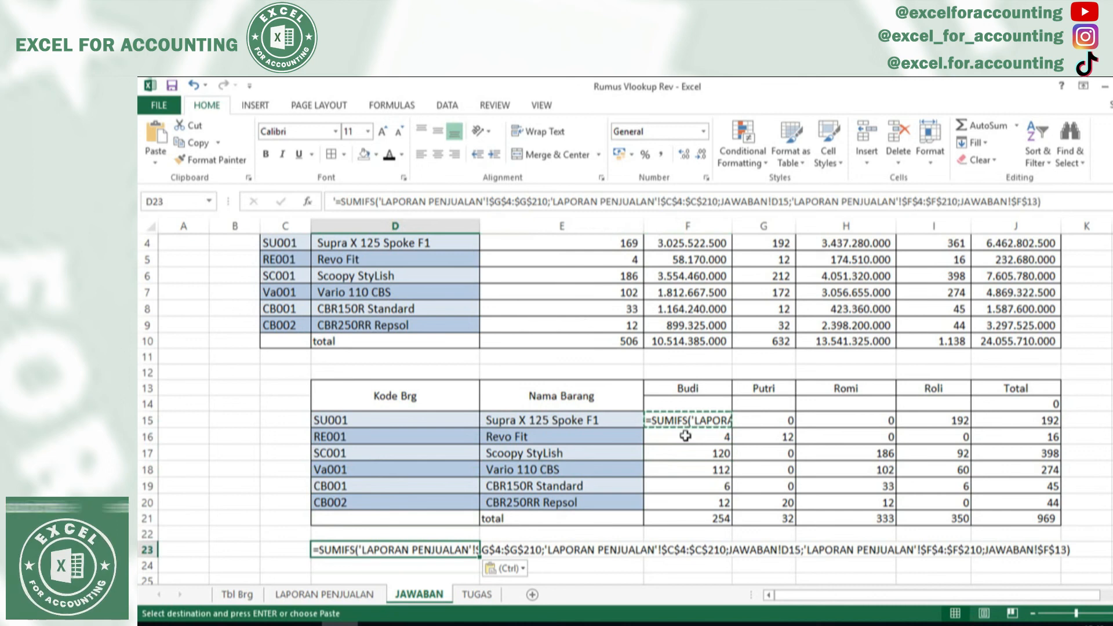
- Restore the working SUMIFS formula in F15 by filling it up from the cells below
click(726, 454)
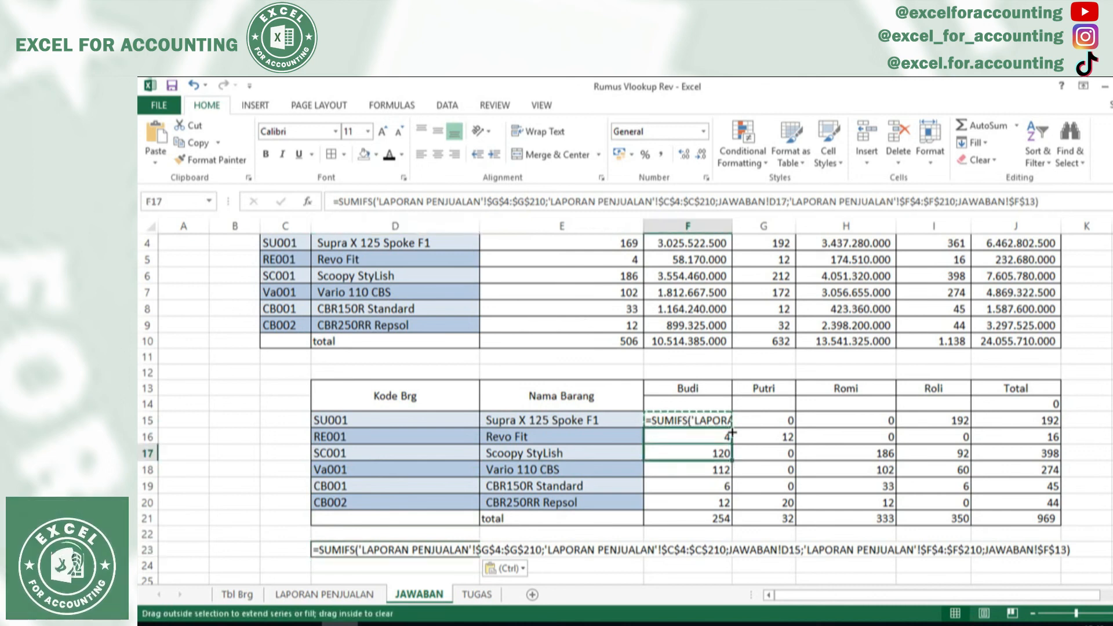
drag(741, 418, 741, 419)
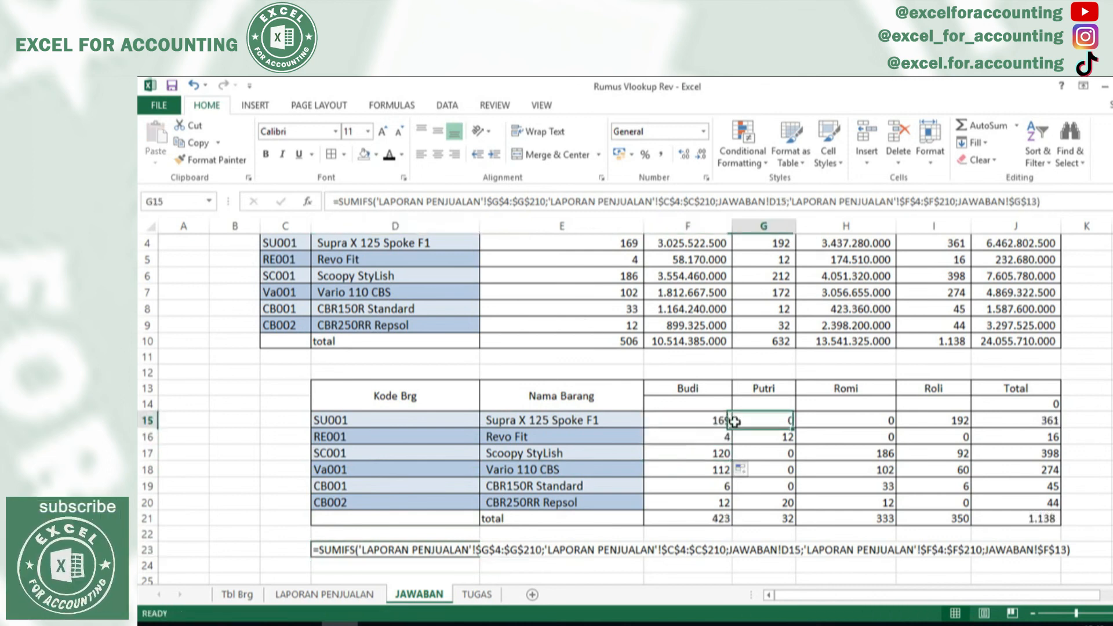
click(482, 517)
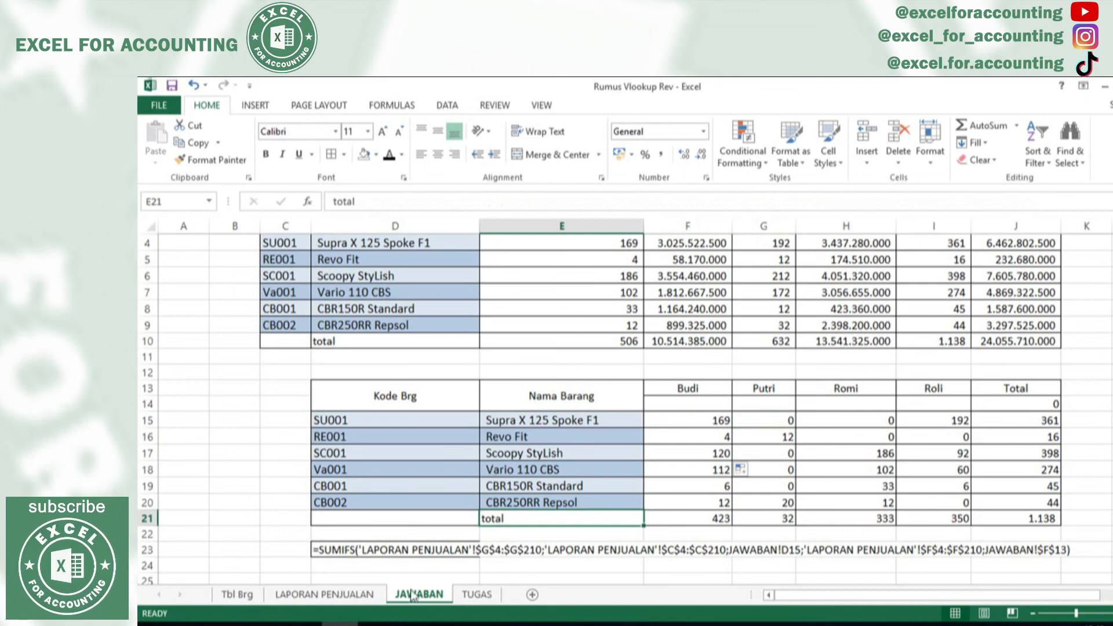
- Review the task list on the TUGAS sheet and return to the JAWABAN sheet
click(477, 596)
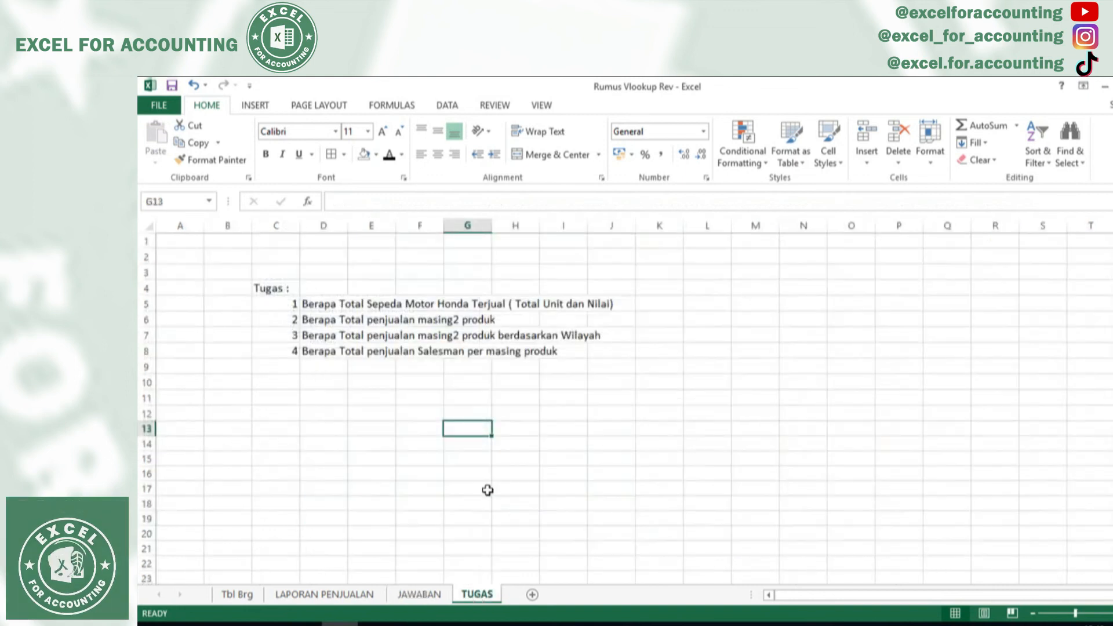
click(426, 597)
click(524, 568)
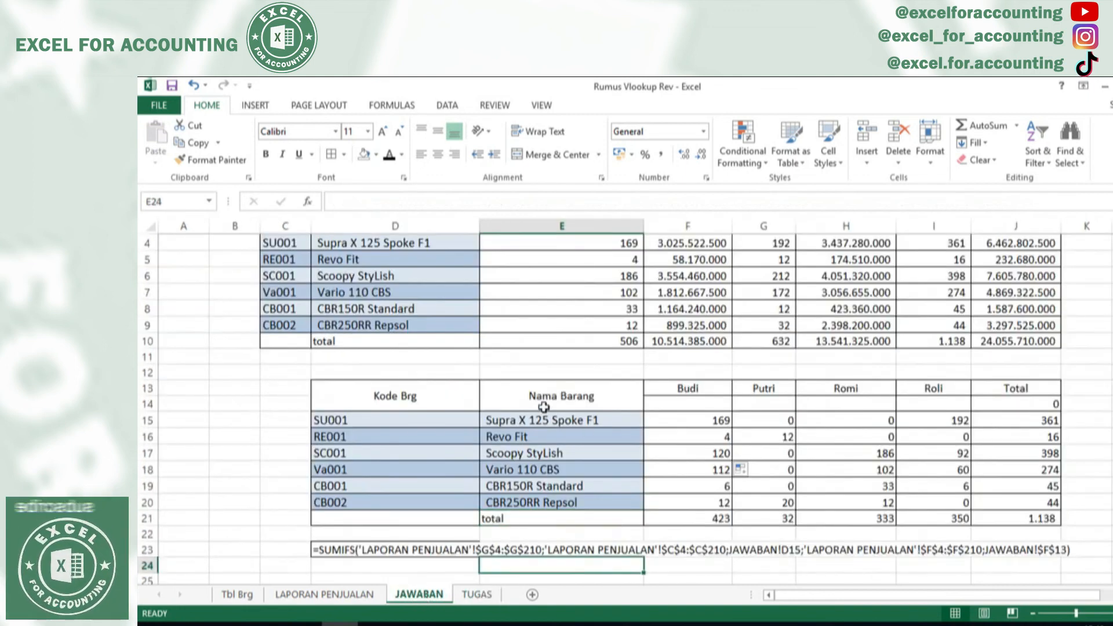
- Narrow column E on the JAWABAN sheet
drag(643, 226, 596, 235)
click(573, 264)
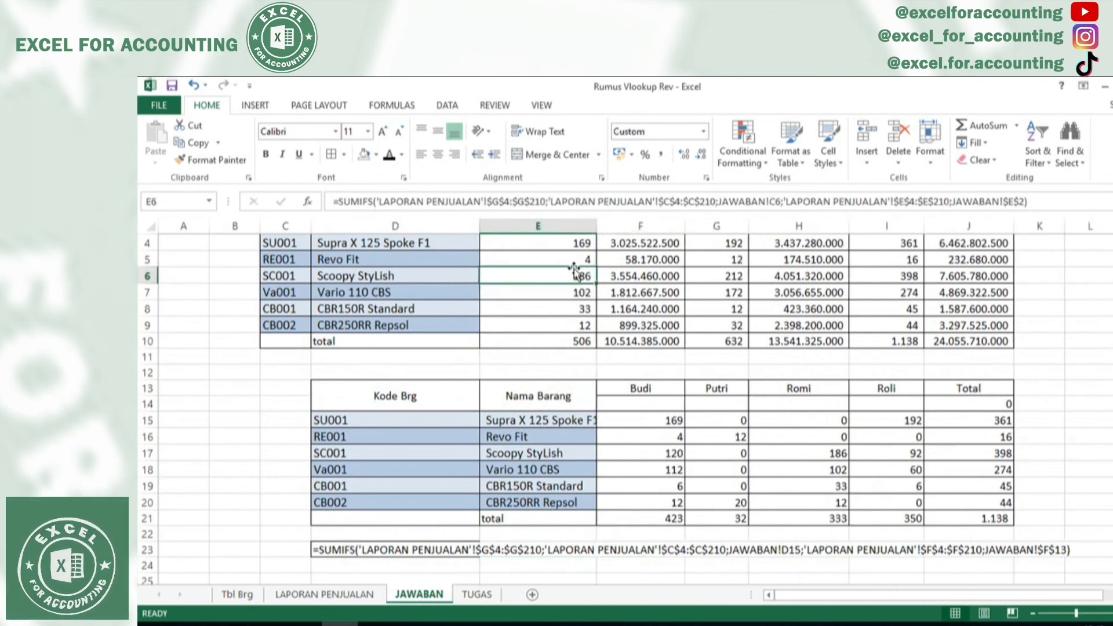
click(695, 372)
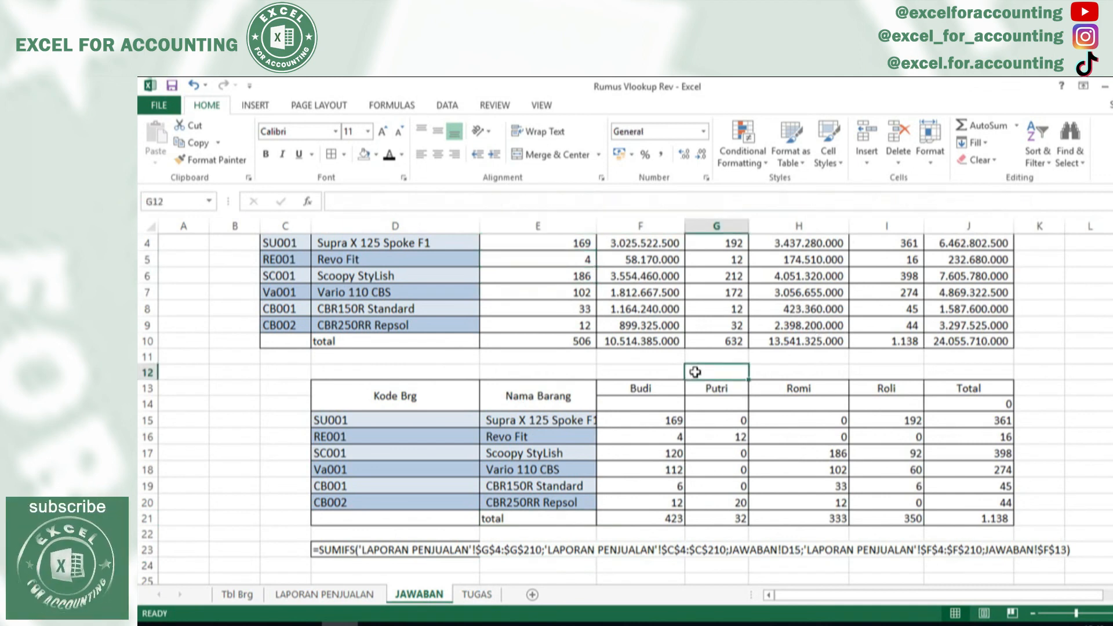
- Merge and center the Sumut, Aceh and Total headings in row 2 across E2:F2, G2:H2 and I2:J2
key(Down)
key(Up)
key(Up)
key(Up)
key(Up)
key(Up)
key(Up)
key(Up)
key(Up)
key(Up)
key(Up)
key(Up)
key(Up)
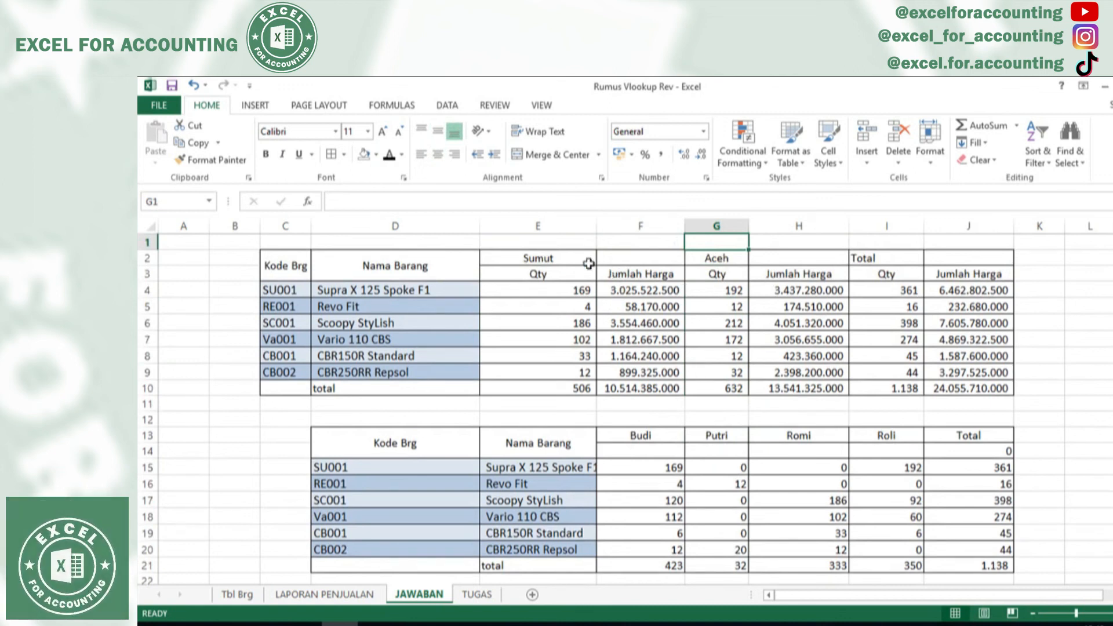
drag(588, 264, 605, 259)
click(518, 157)
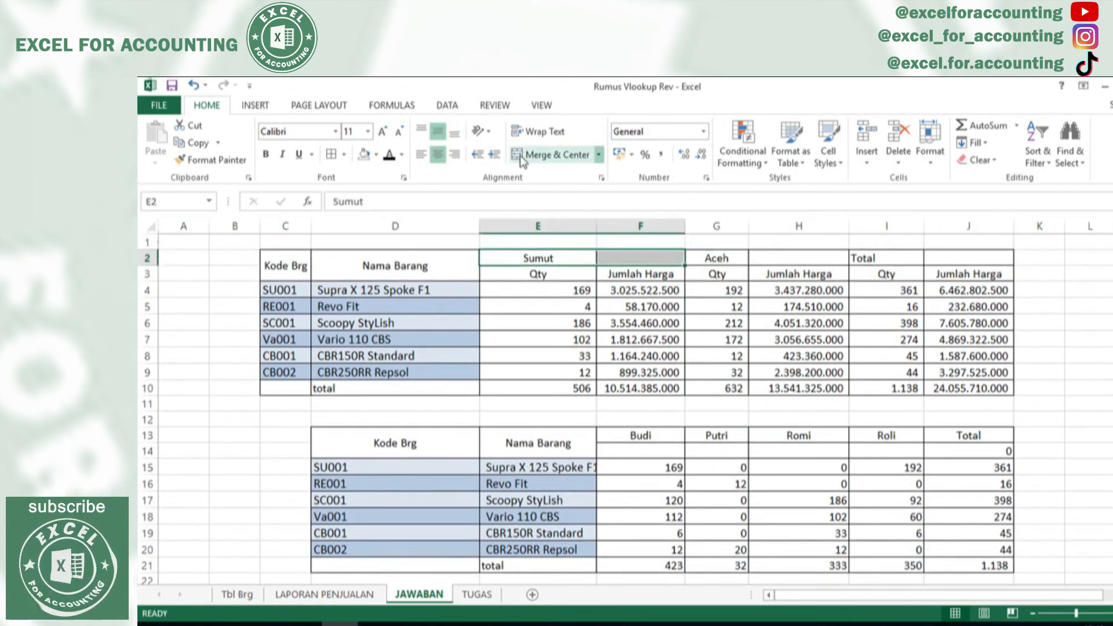
drag(722, 258, 777, 259)
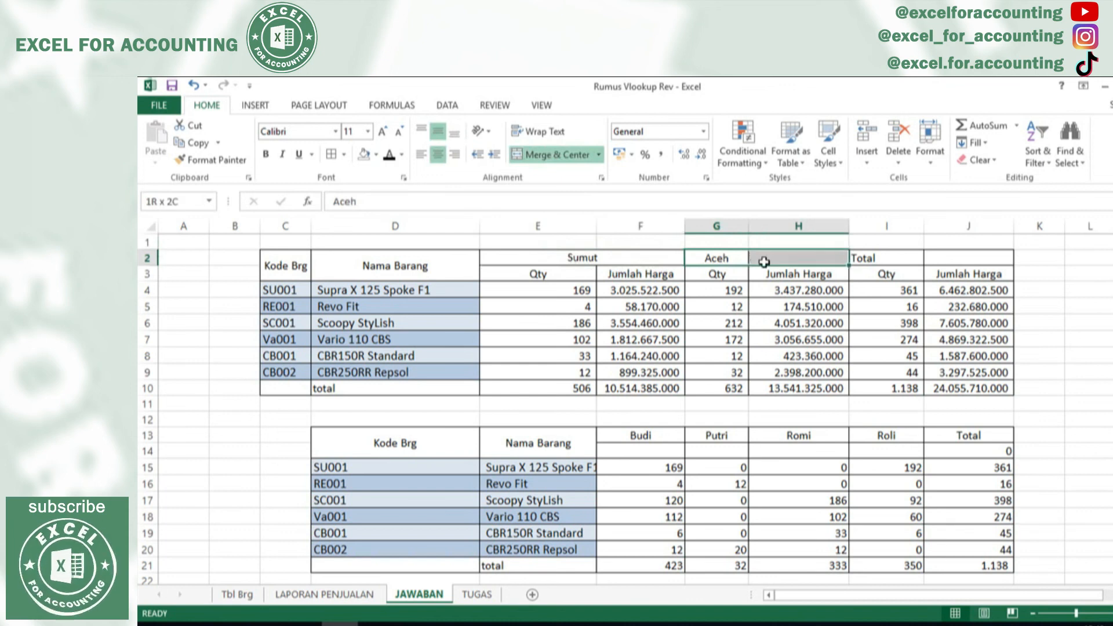
click(521, 154)
drag(886, 259, 991, 265)
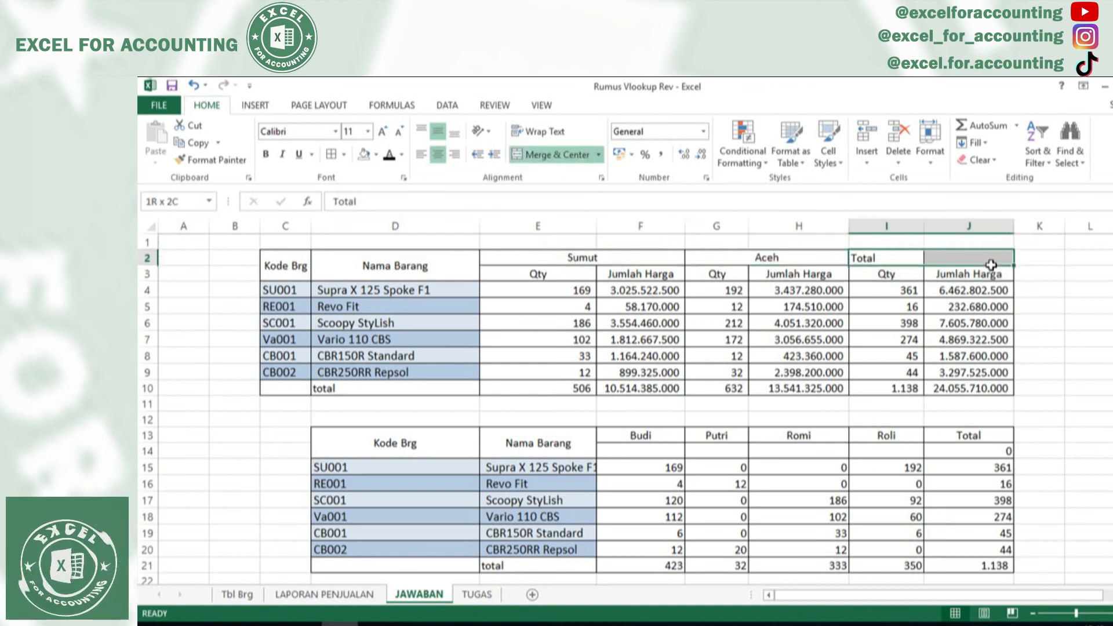
click(521, 155)
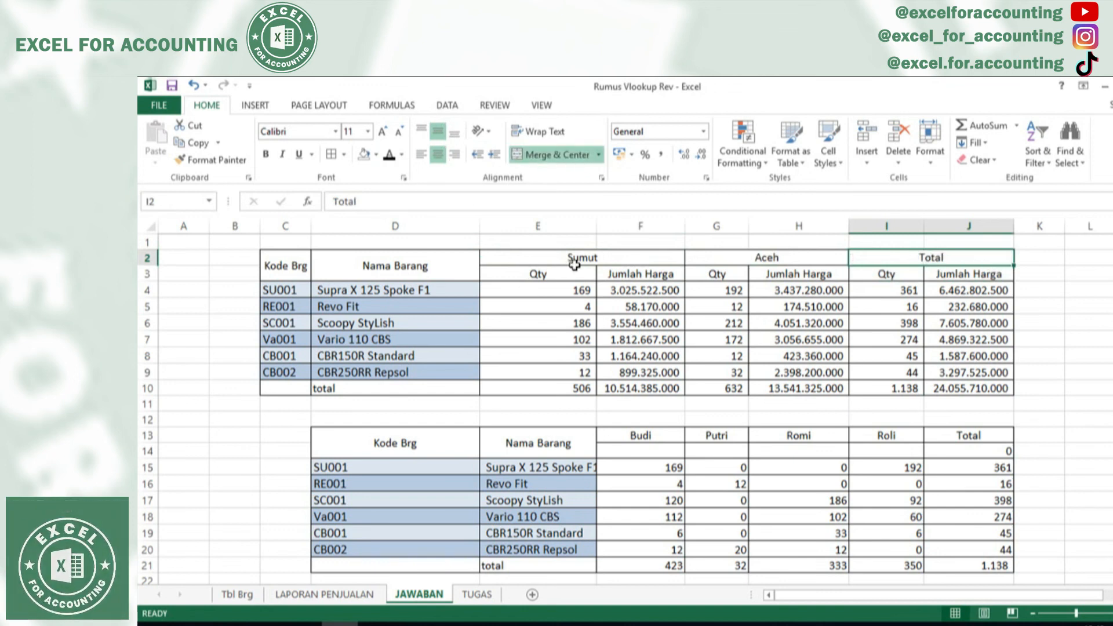
- Move the second table's Kode Brg and Nama Barang columns, D13:E21, one column over to start at C13, accepting the unmerging of cells
drag(423, 460, 532, 562)
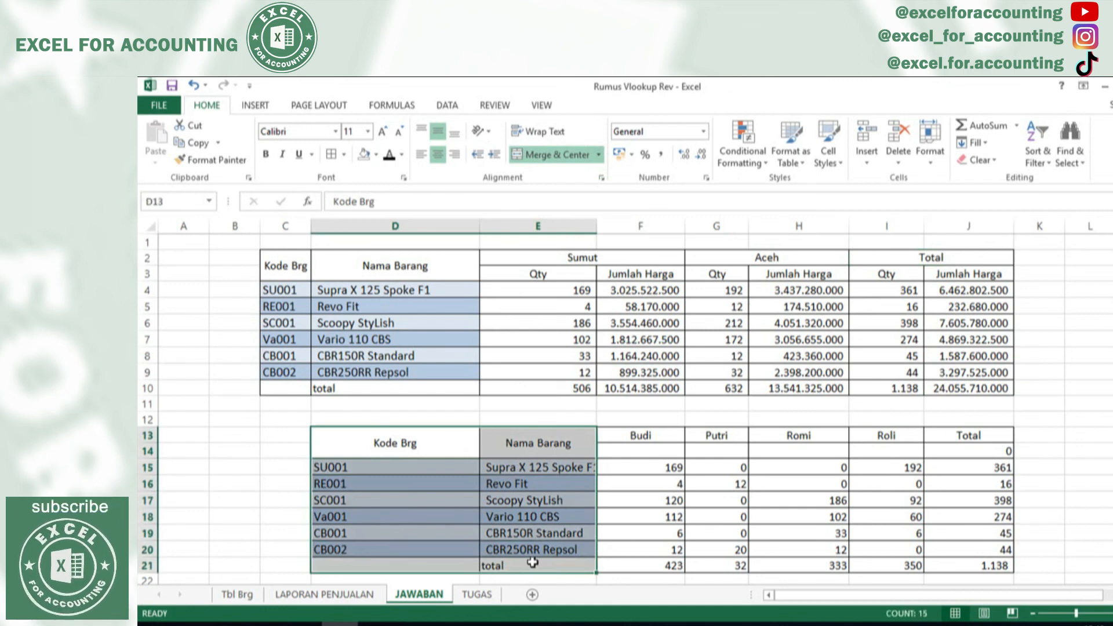
key(ctrl+c)
key(Left)
key(ctrl+v)
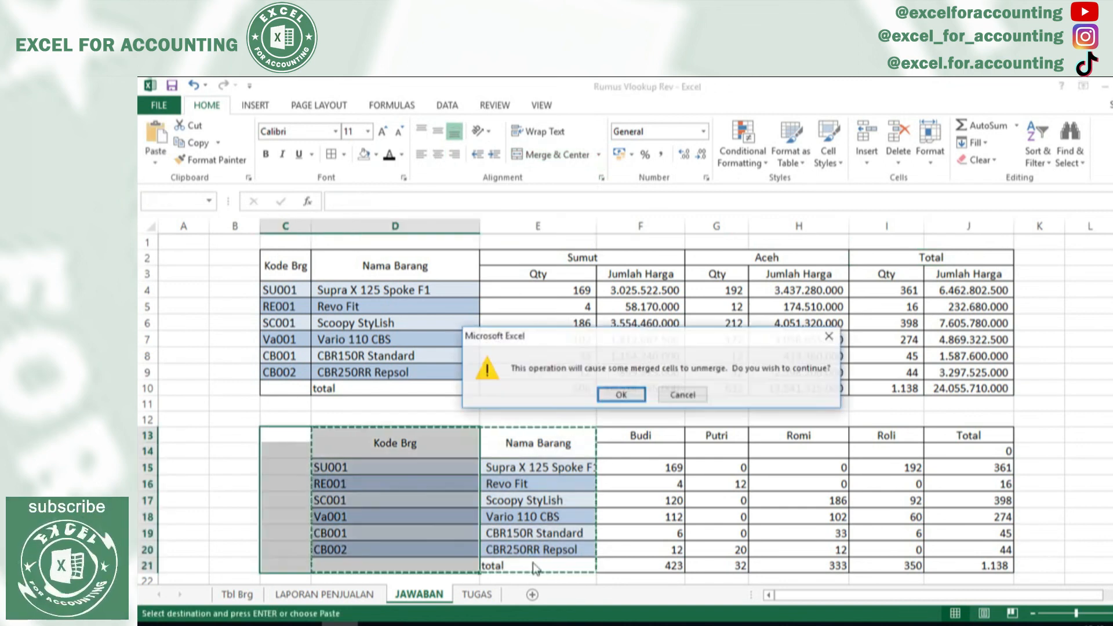
click(621, 395)
- Move the second table's salesman and Total columns, F13:J21, to start at E13, closing the empty column beside Nama Barang
drag(642, 435, 972, 529)
key(ctrl+c)
click(1007, 505)
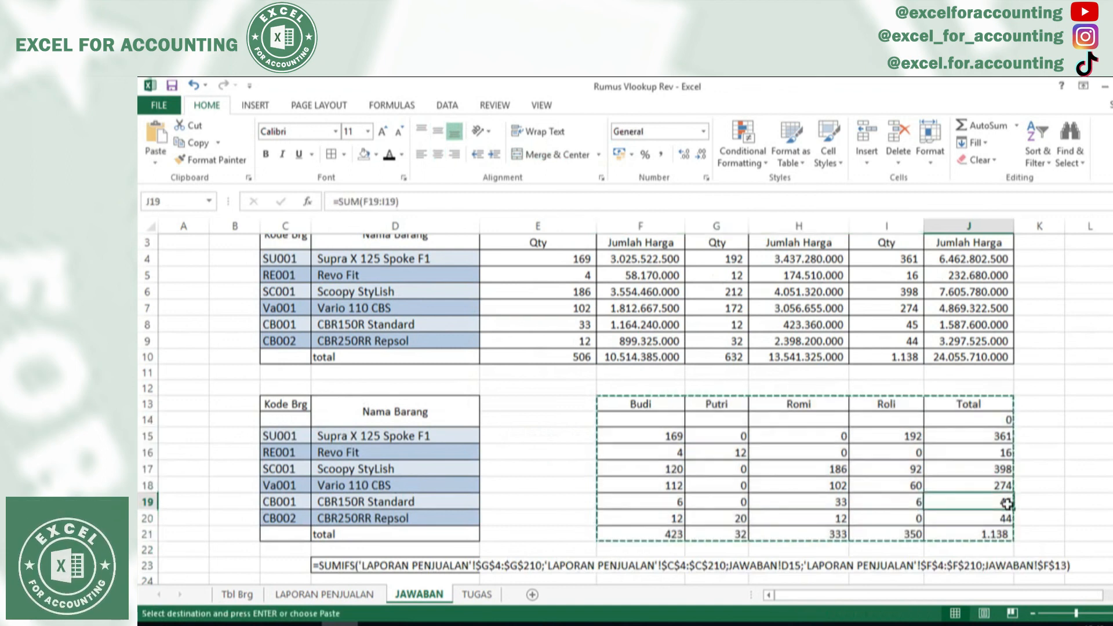
key(Left)
key(Left)
click(525, 406)
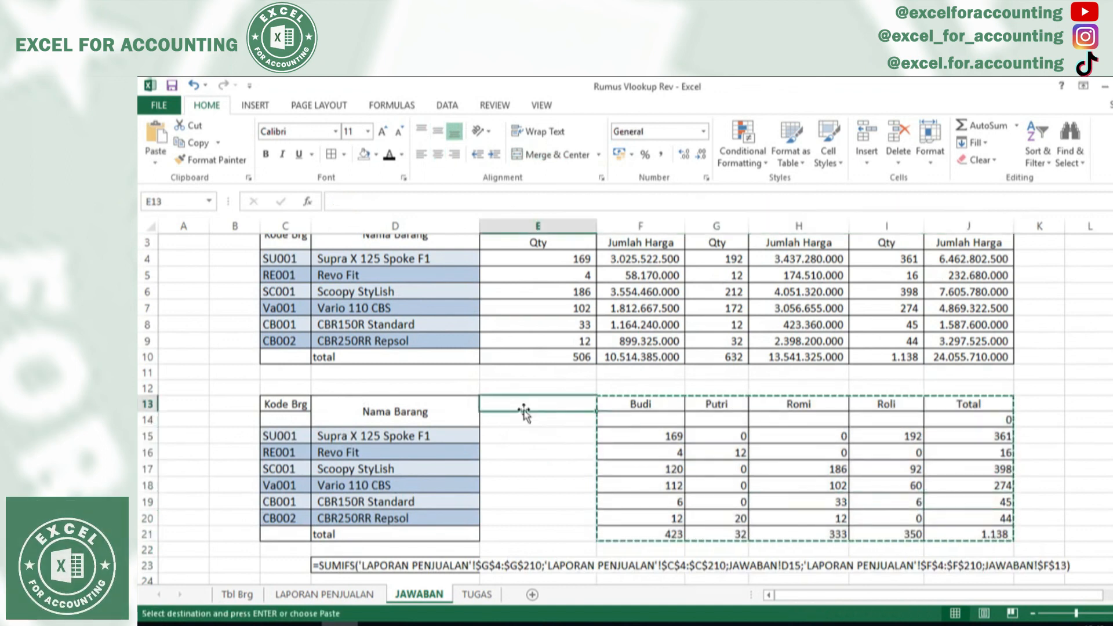
key(Return)
- Narrow column E further to suit its short quantity figures, and check the moved SUMIFS formula in H15
click(555, 421)
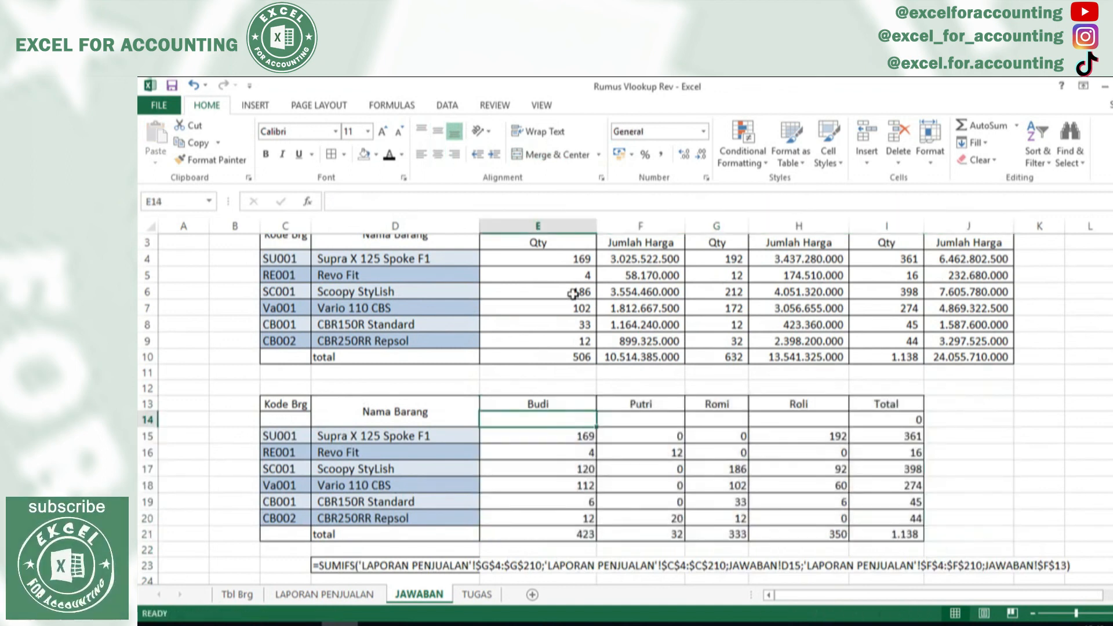
drag(597, 226, 545, 248)
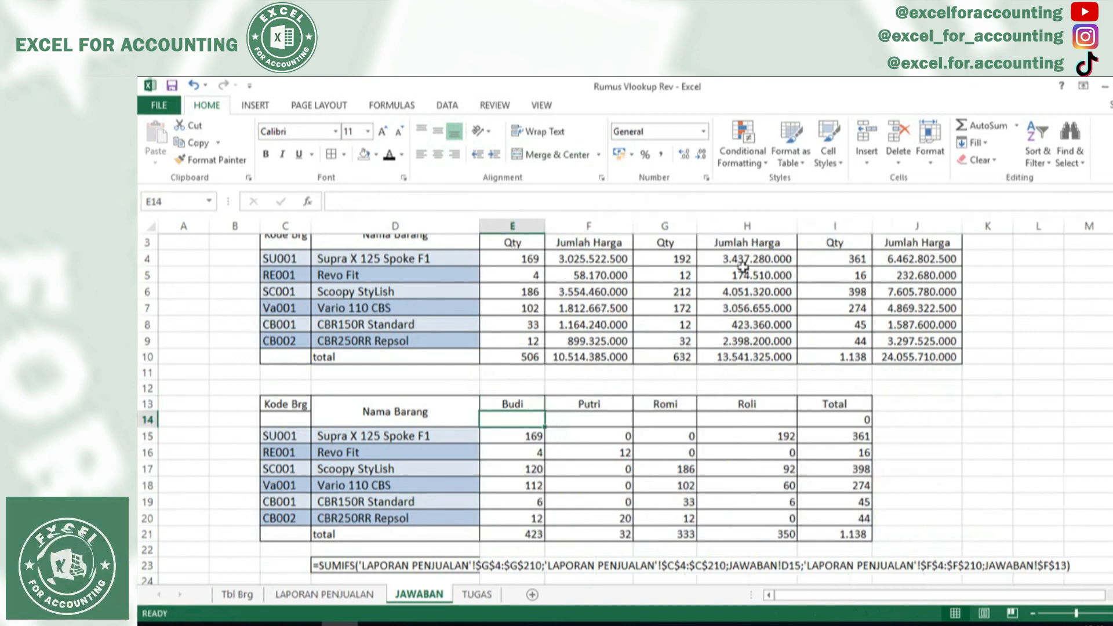
click(756, 433)
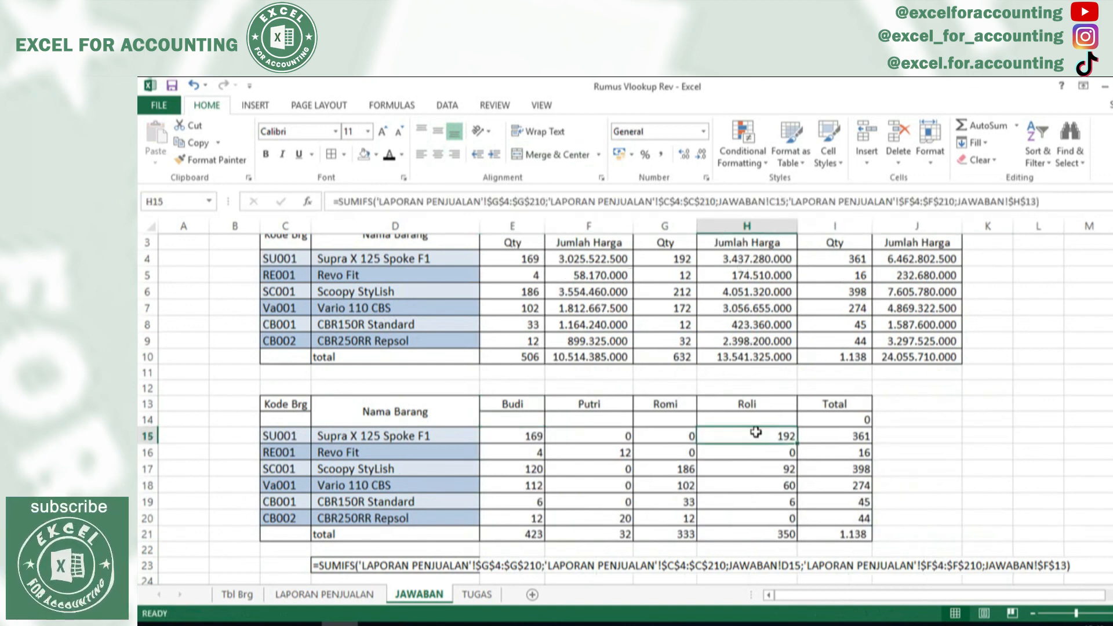
click(955, 424)
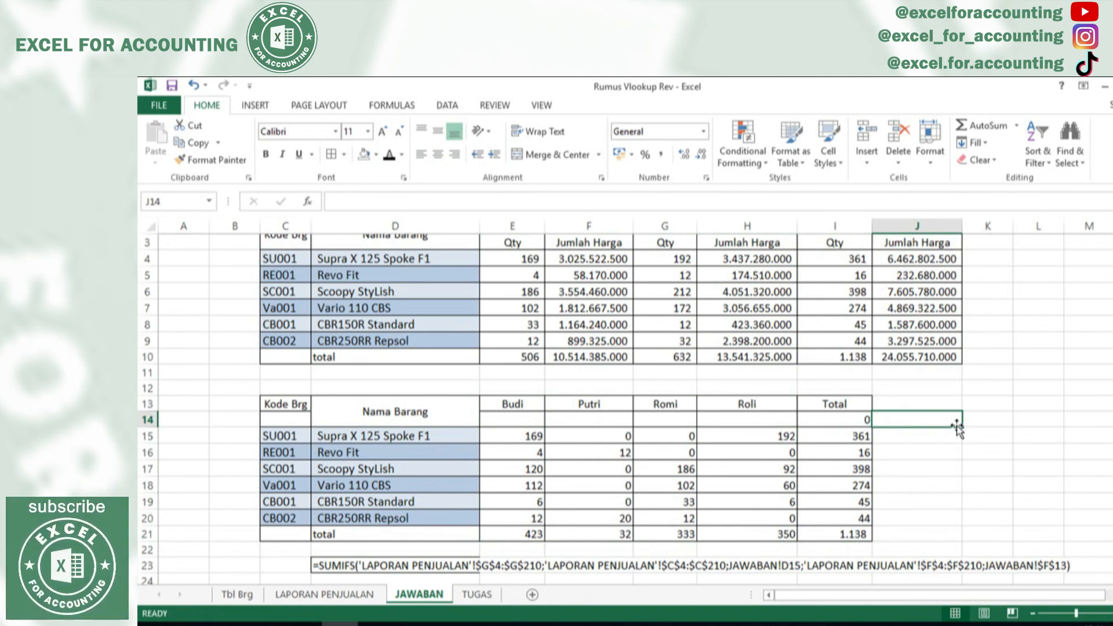
- Merge and center the second table's Kode Brg heading across C13:C14, keeping it vertically middle-aligned
drag(279, 400, 283, 419)
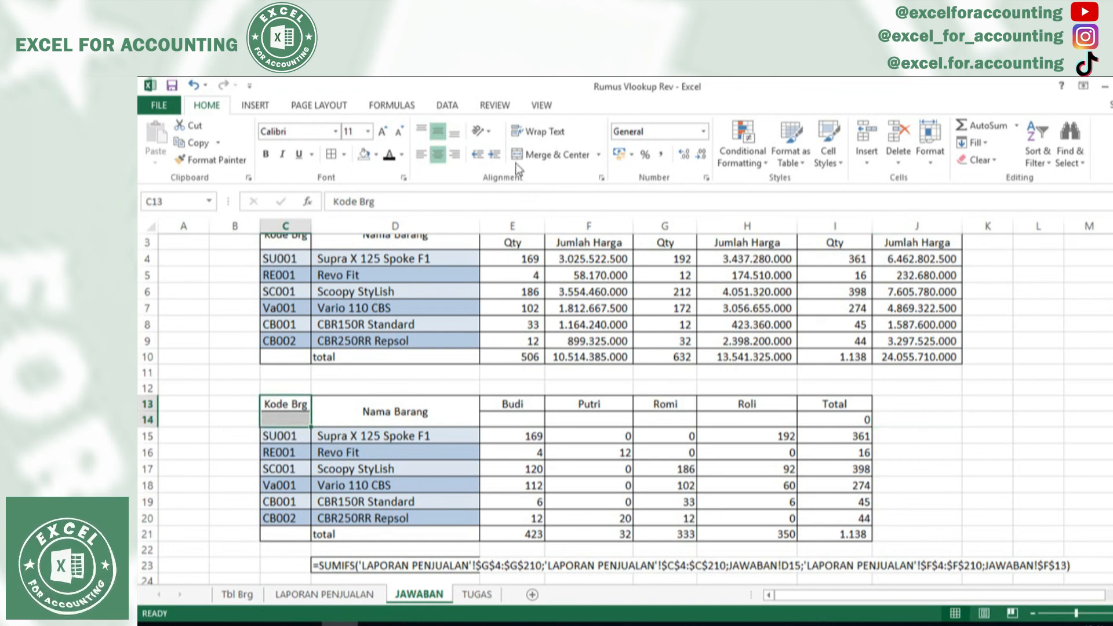
click(545, 154)
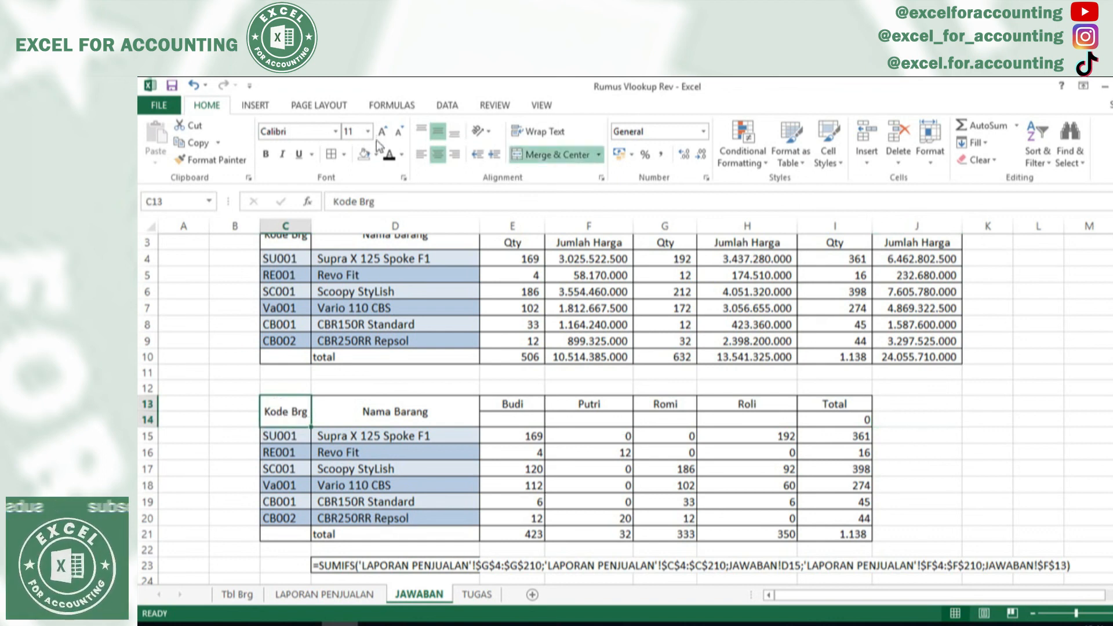
click(454, 133)
click(437, 136)
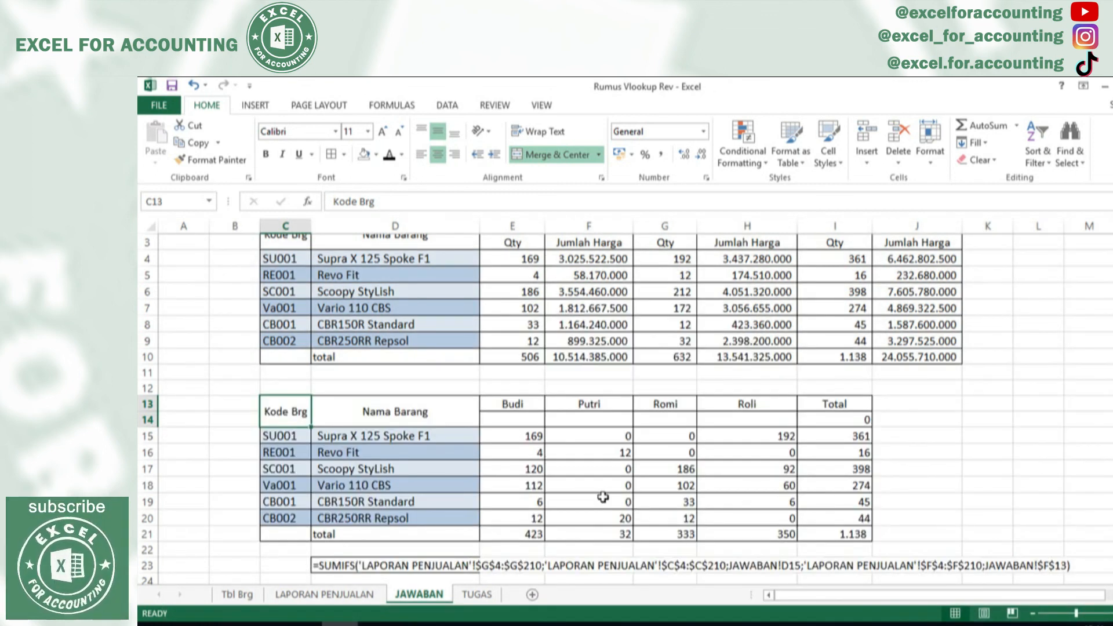
scroll(625, 404, up, 1)
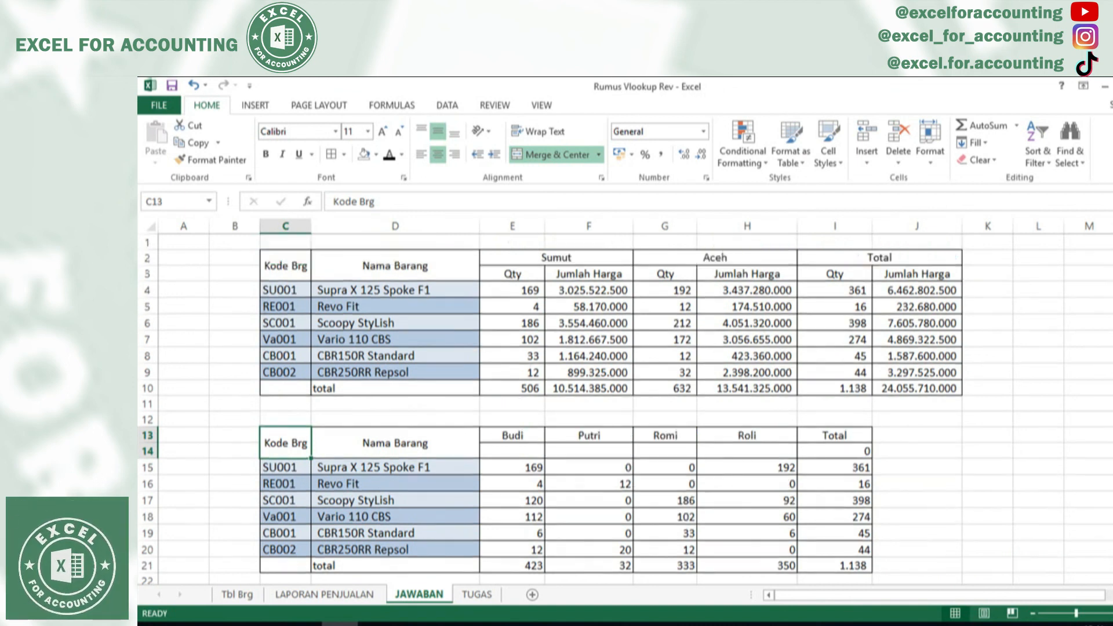
mouse_move(491, 447)
mouse_down()
mouse_move(484, 462)
mouse_move(508, 449)
mouse_up()
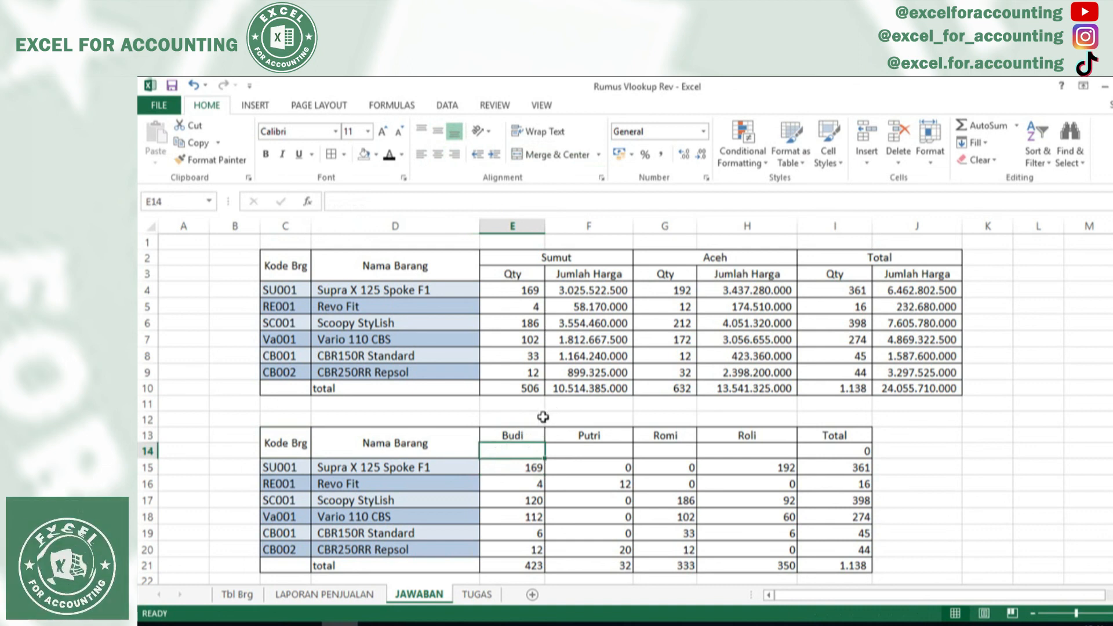
click(376, 624)
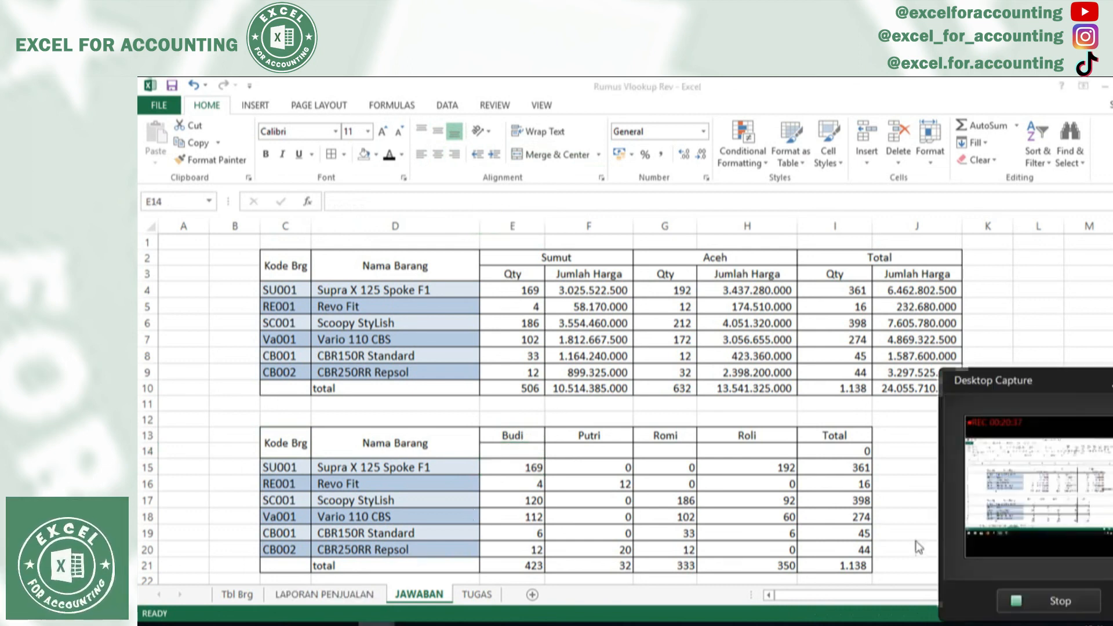